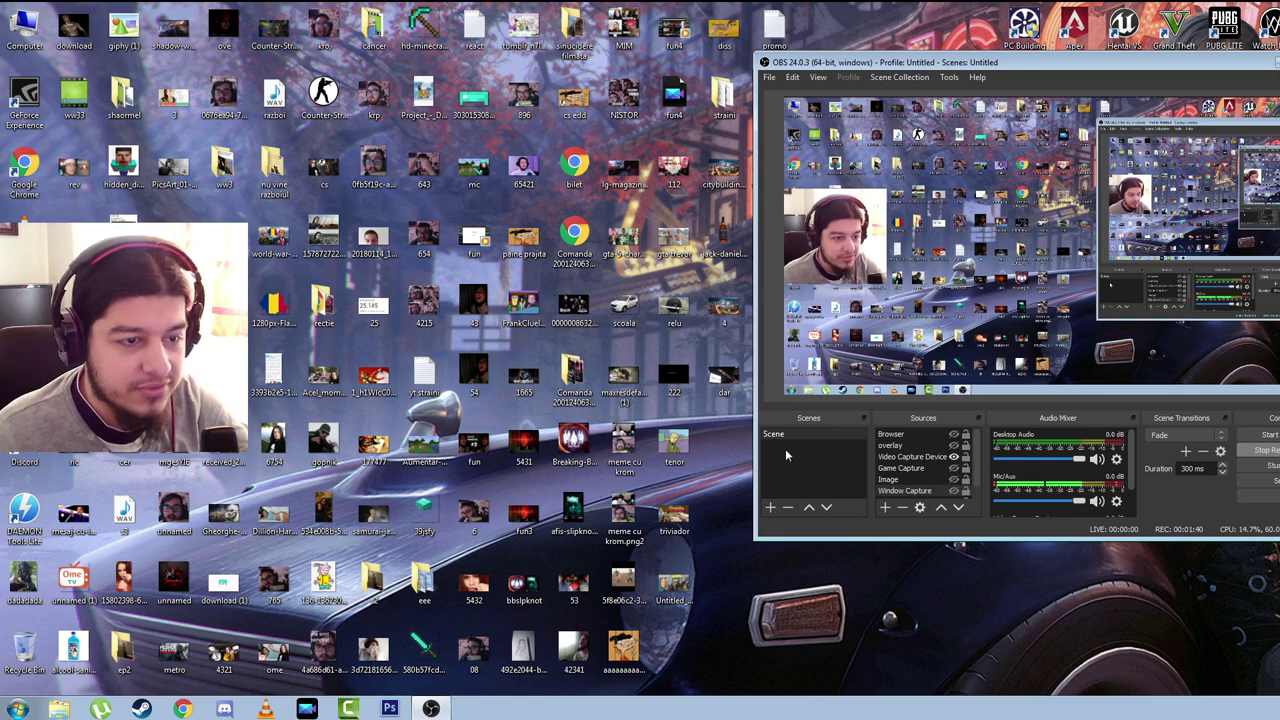
pyautogui.rightClick(783, 450)
pyautogui.click(800, 457)
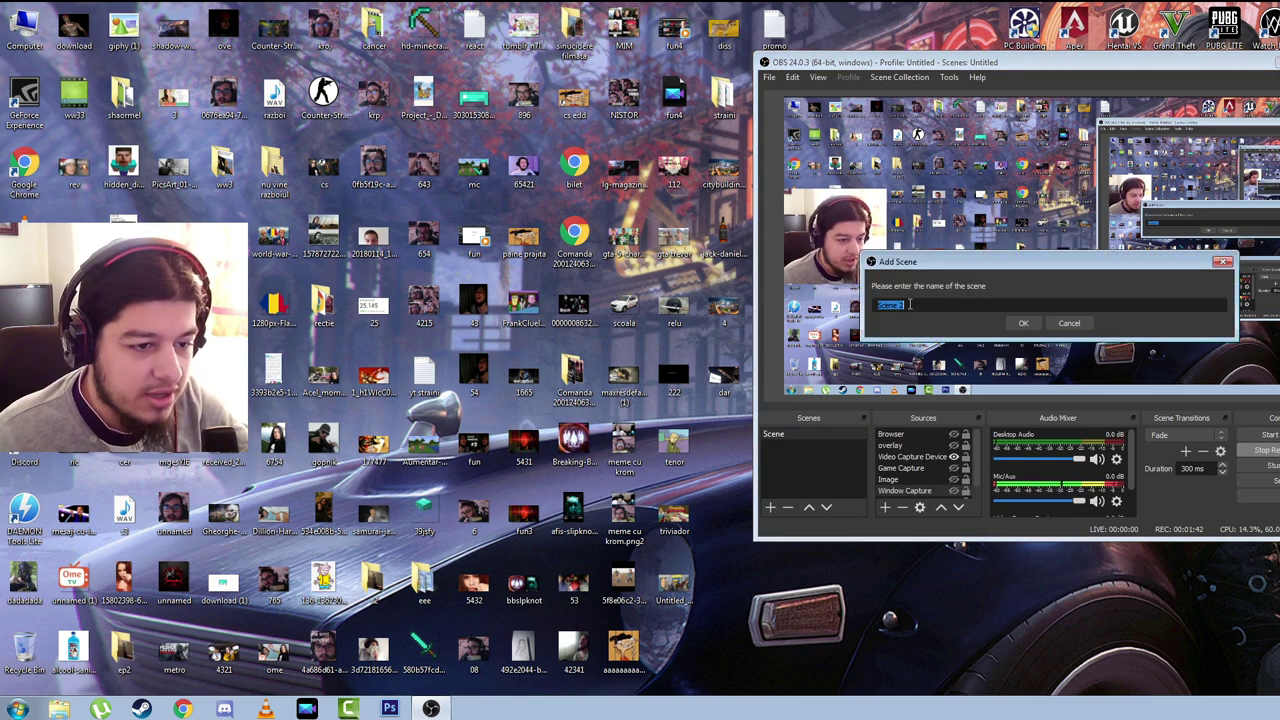
pyautogui.click(1069, 323)
# Step: Look through the scene's existing sources and the source types that can be added
pyautogui.click(926, 456)
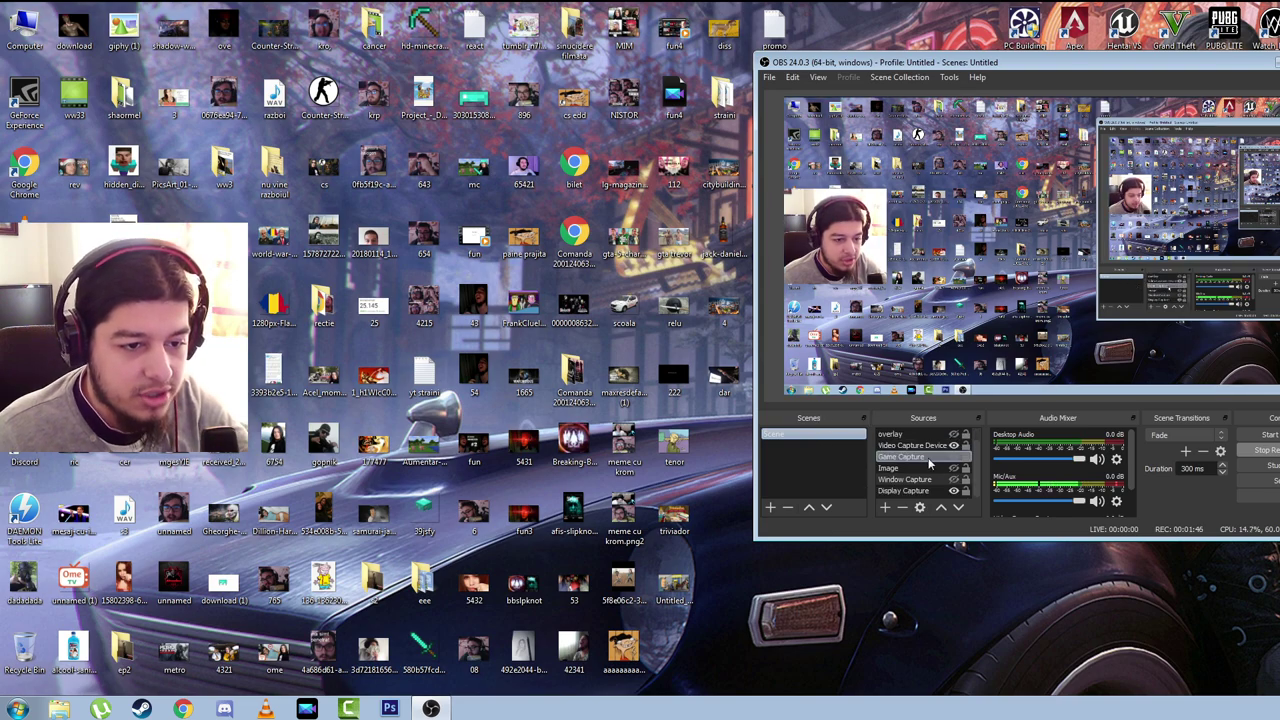
pyautogui.scroll(-1, 933, 458)
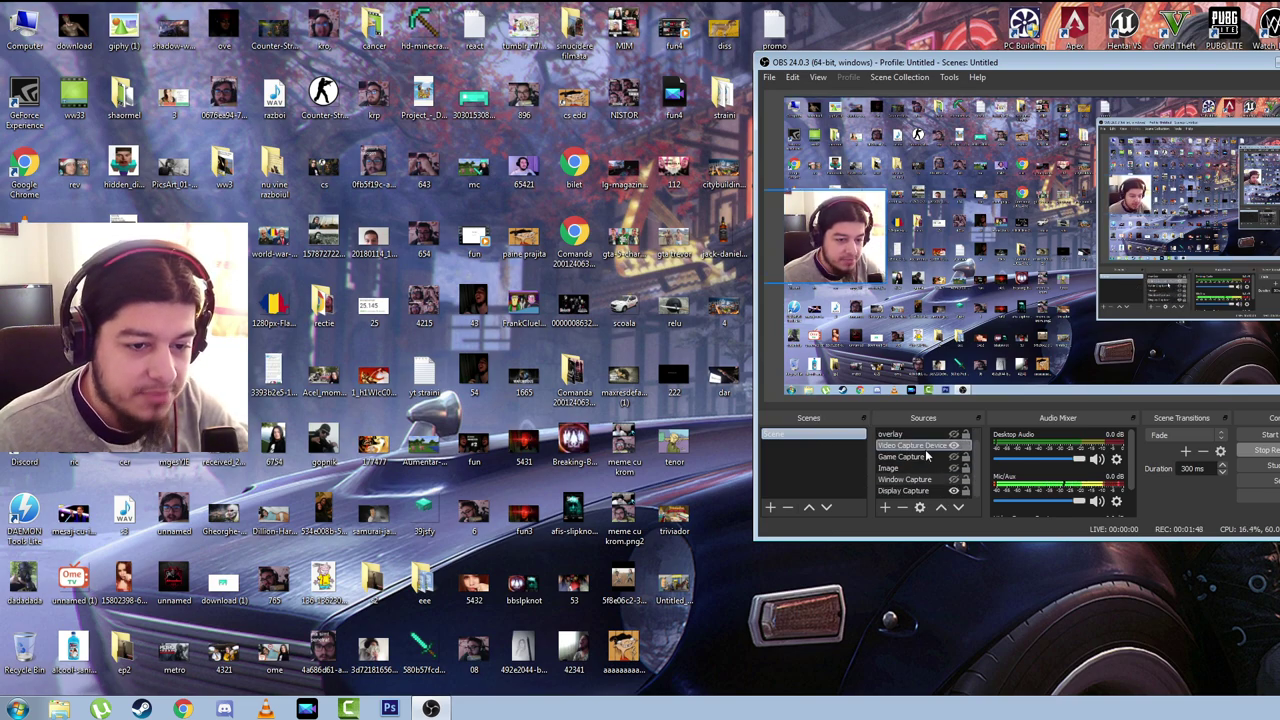
pyautogui.click(926, 456)
pyautogui.click(920, 434)
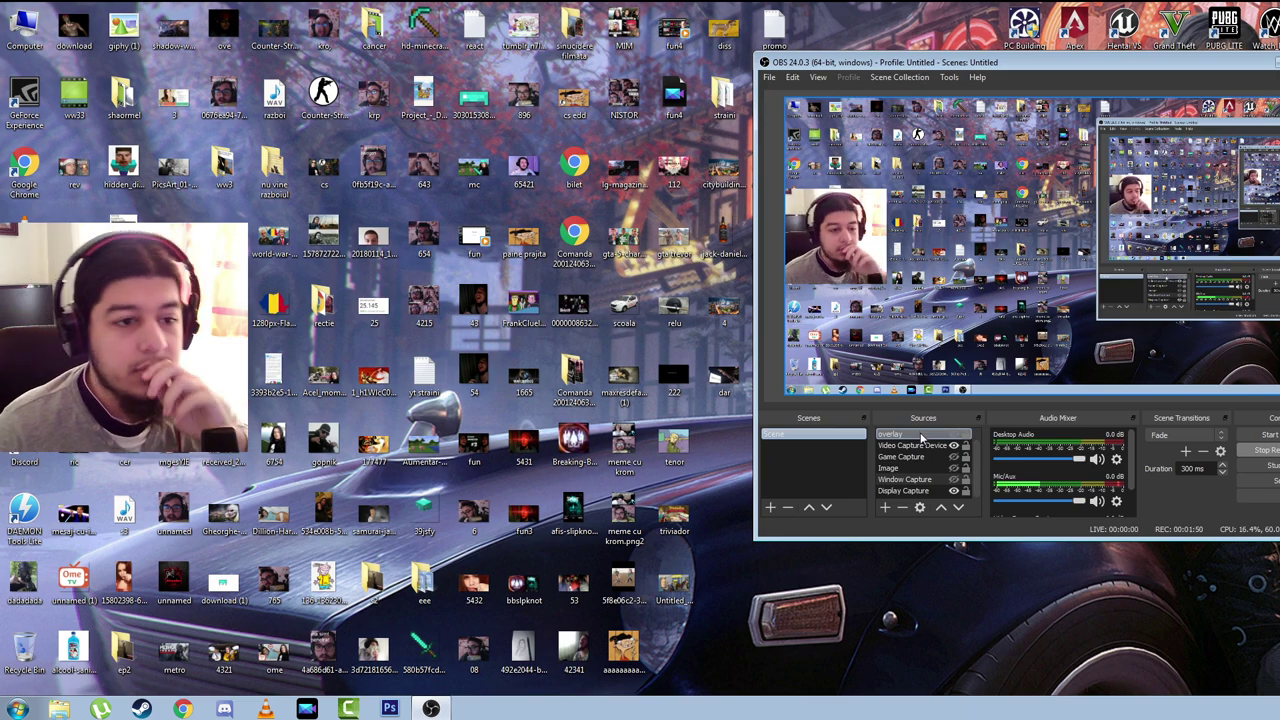
pyautogui.scroll(1, 920, 455)
pyautogui.scroll(-1, 920, 460)
pyautogui.click(916, 470)
pyautogui.click(914, 491)
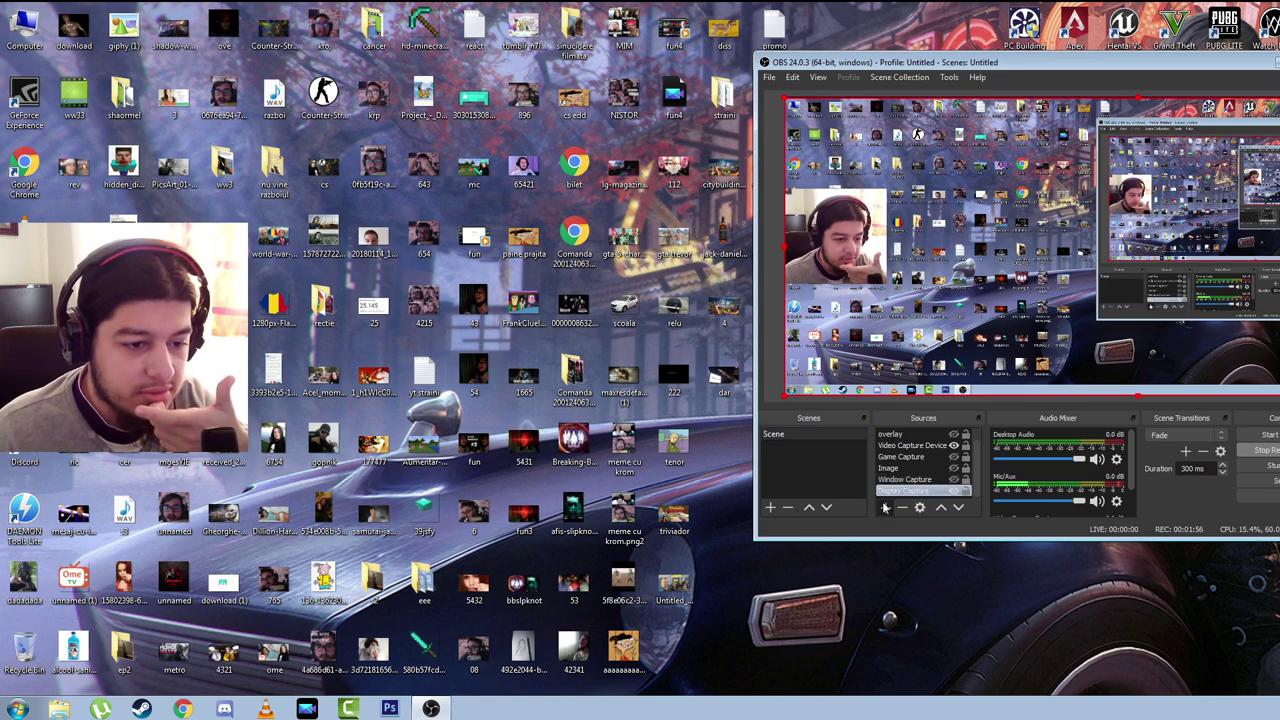
pyautogui.click(885, 507)
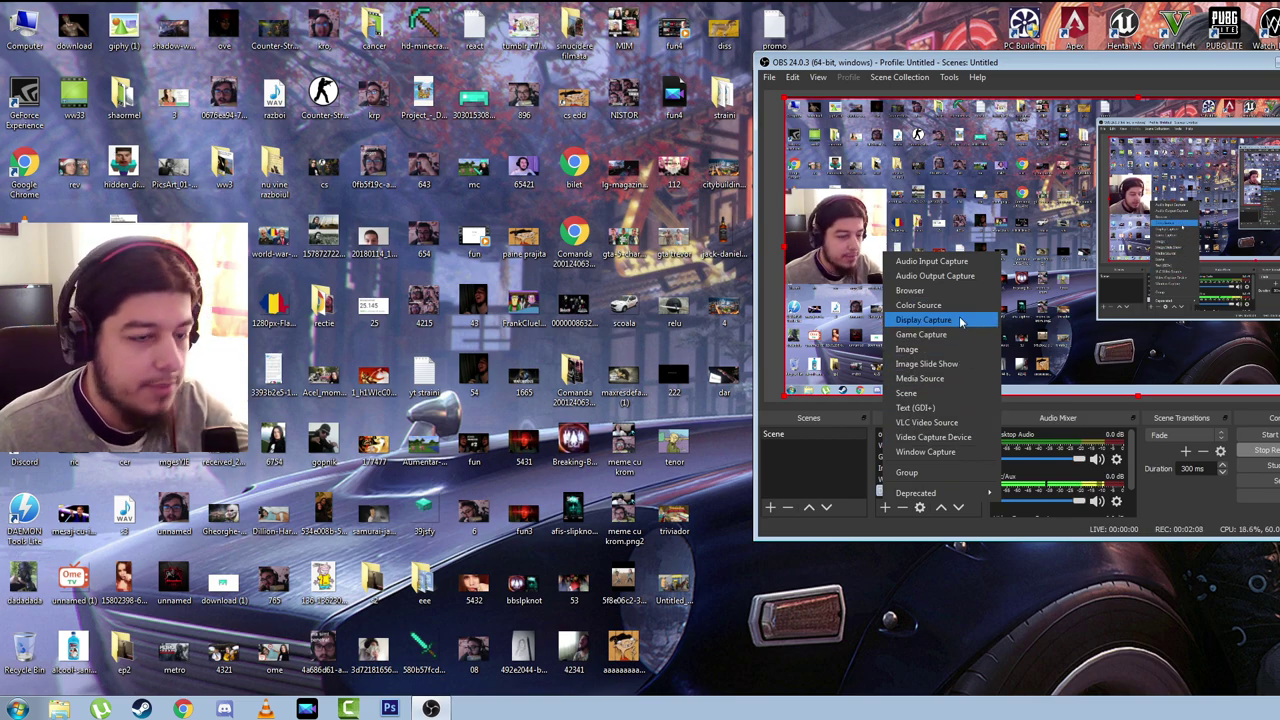
pyautogui.click(1138, 482)
# Step: Make the Browser source visible in the scene
pyautogui.moveTo(922, 492); pyautogui.dragTo(960, 436)
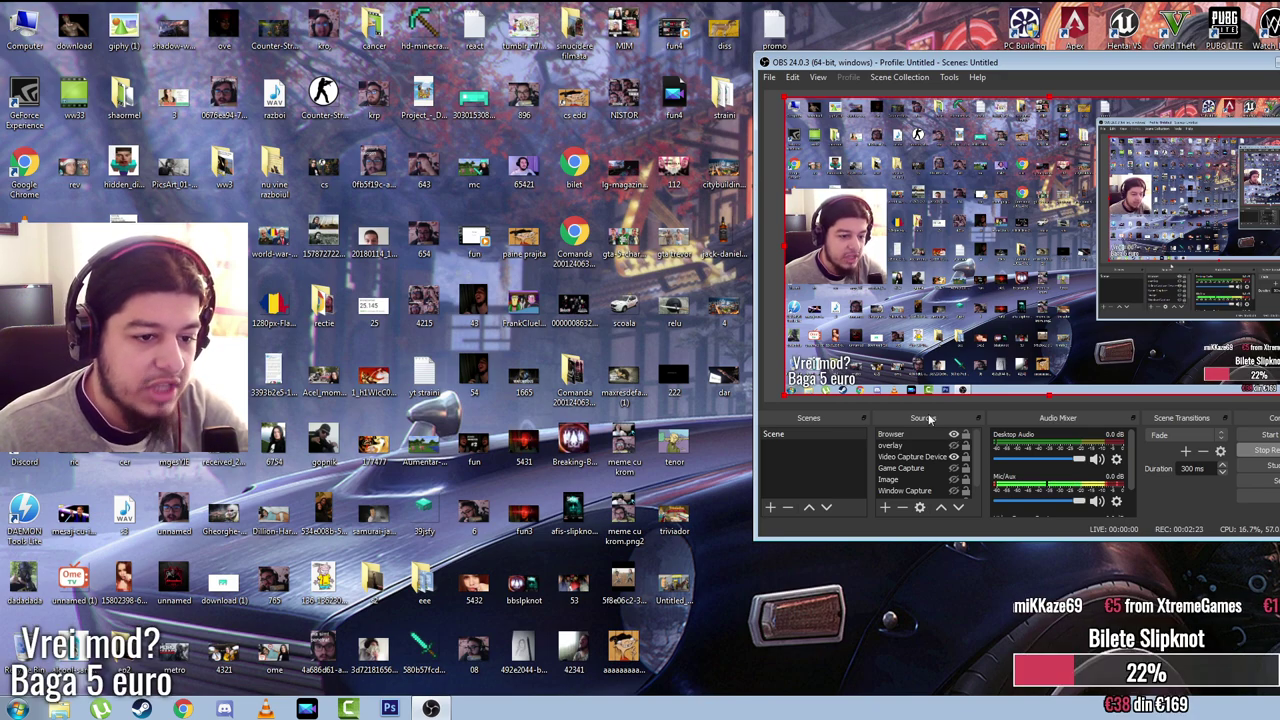
pyautogui.click(954, 435)
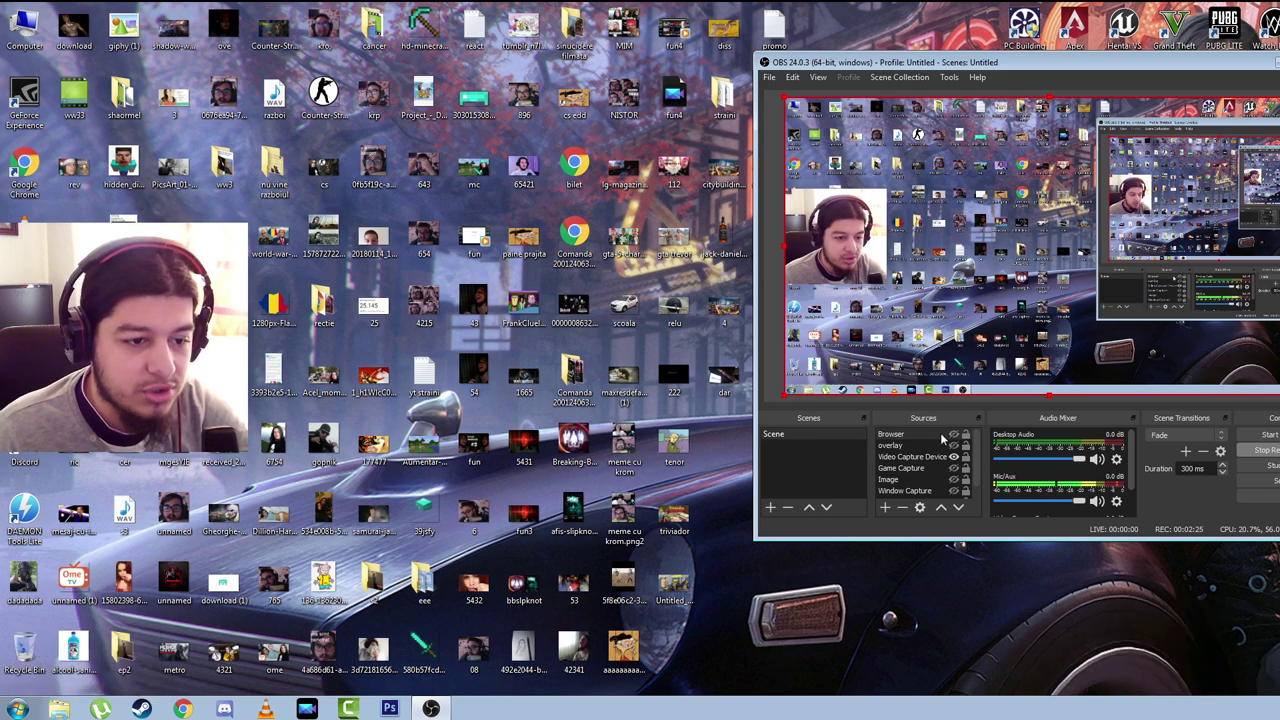
pyautogui.click(954, 435)
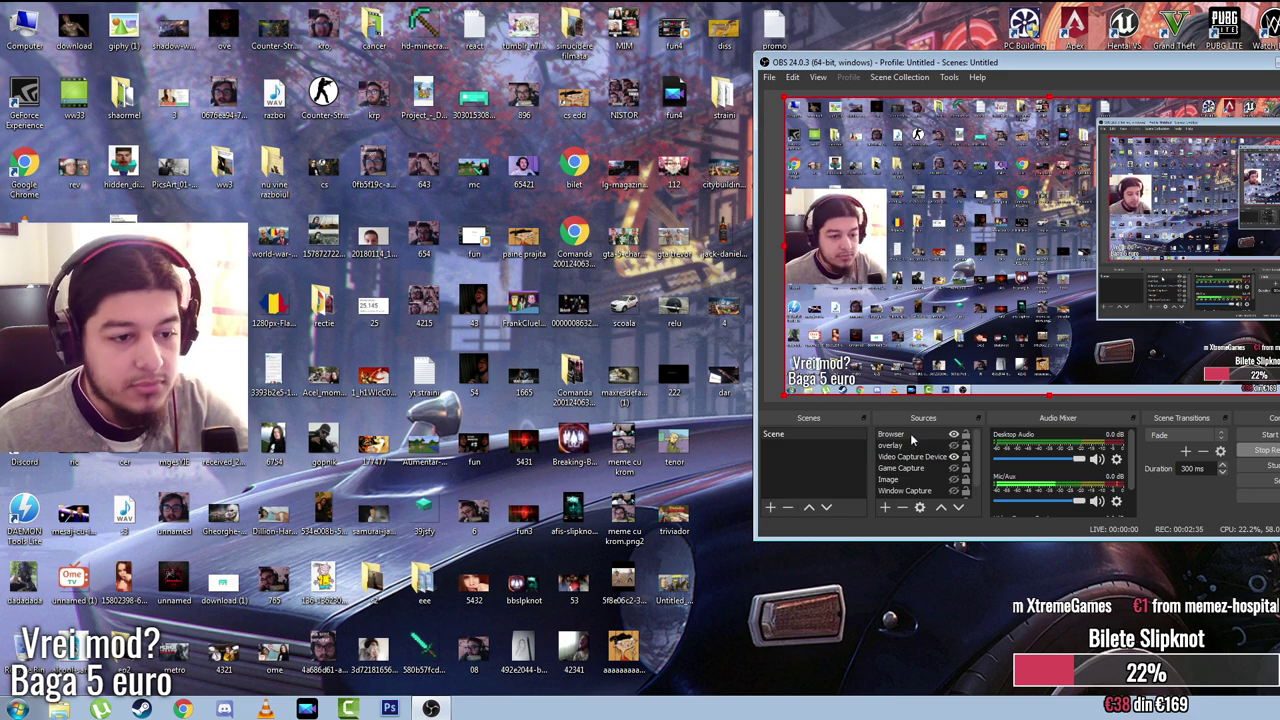
# Step: Review the Browser source's properties, including its URL, width, height and custom CSS
pyautogui.click(884, 508)
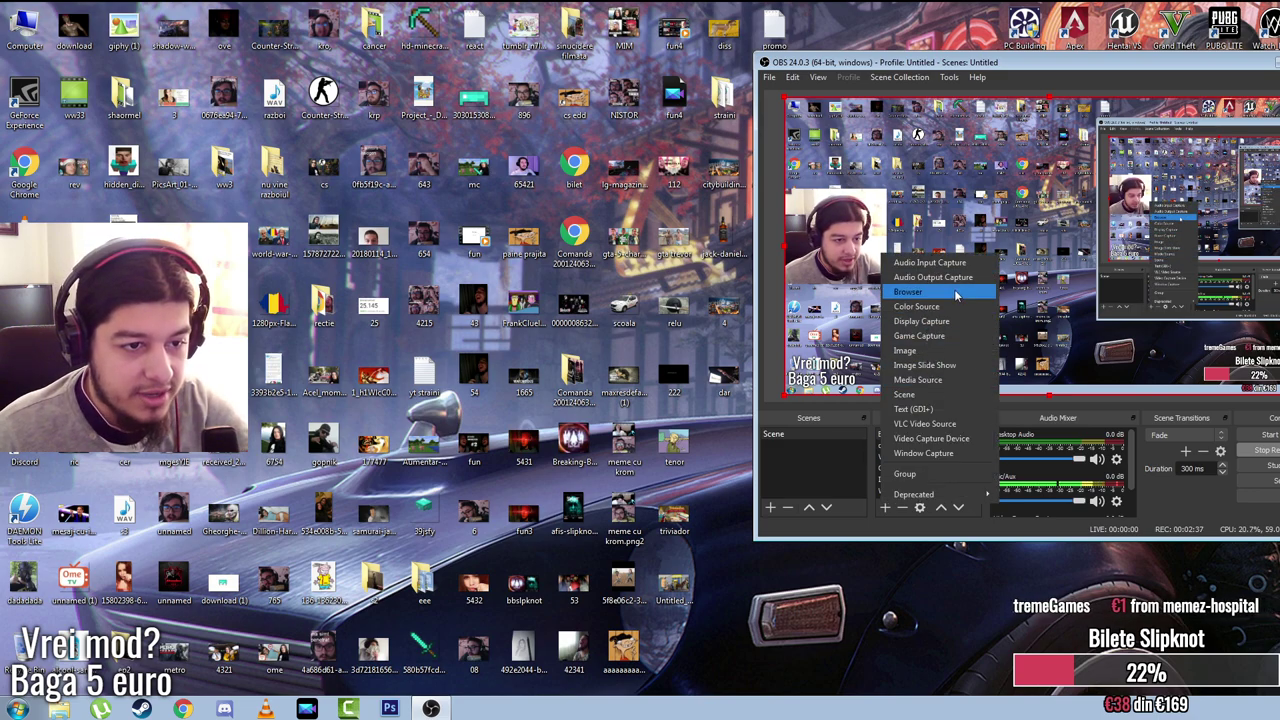
pyautogui.click(1106, 410)
pyautogui.doubleClick(918, 432)
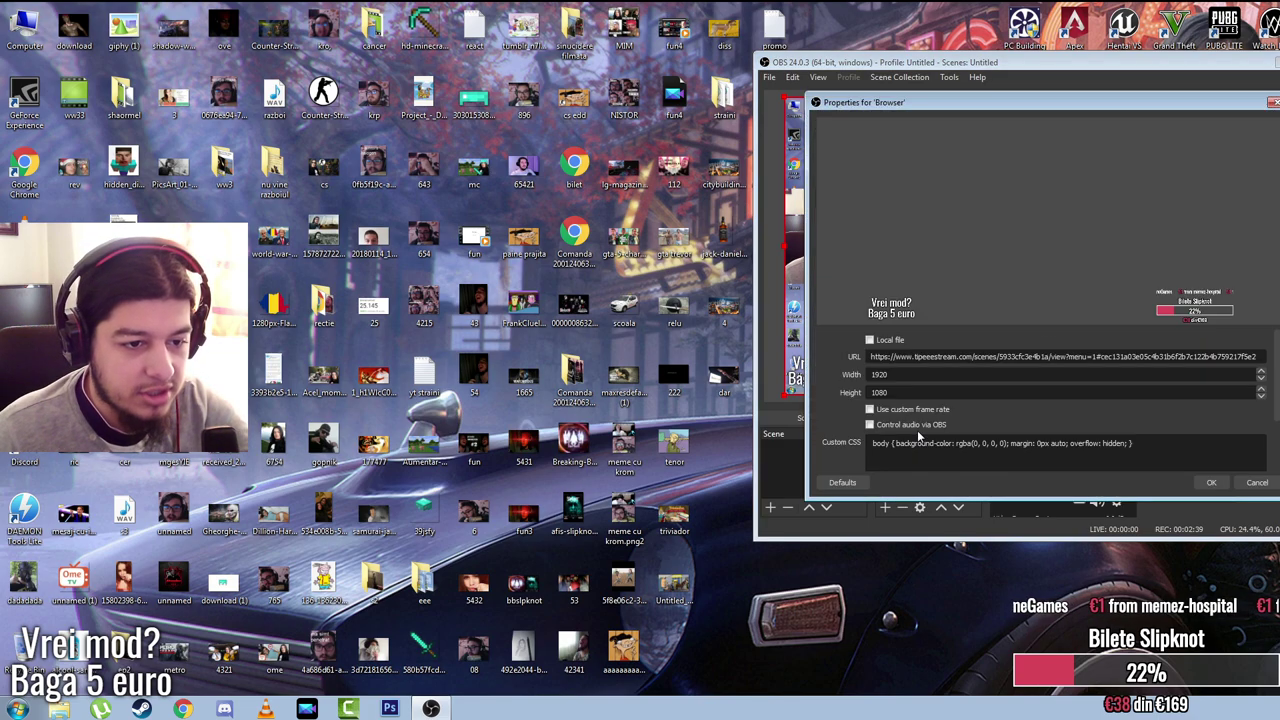
pyautogui.moveTo(1003, 103); pyautogui.dragTo(713, 115)
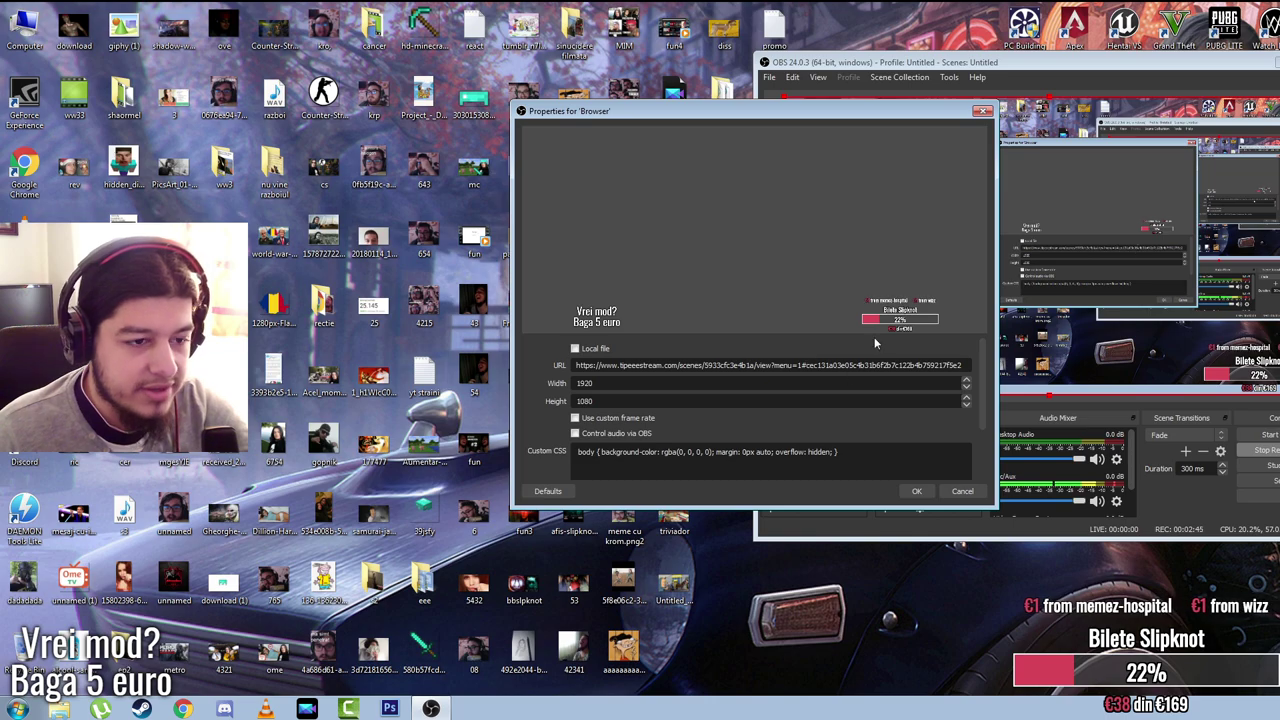
pyautogui.moveTo(929, 117); pyautogui.dragTo(1270, 132)
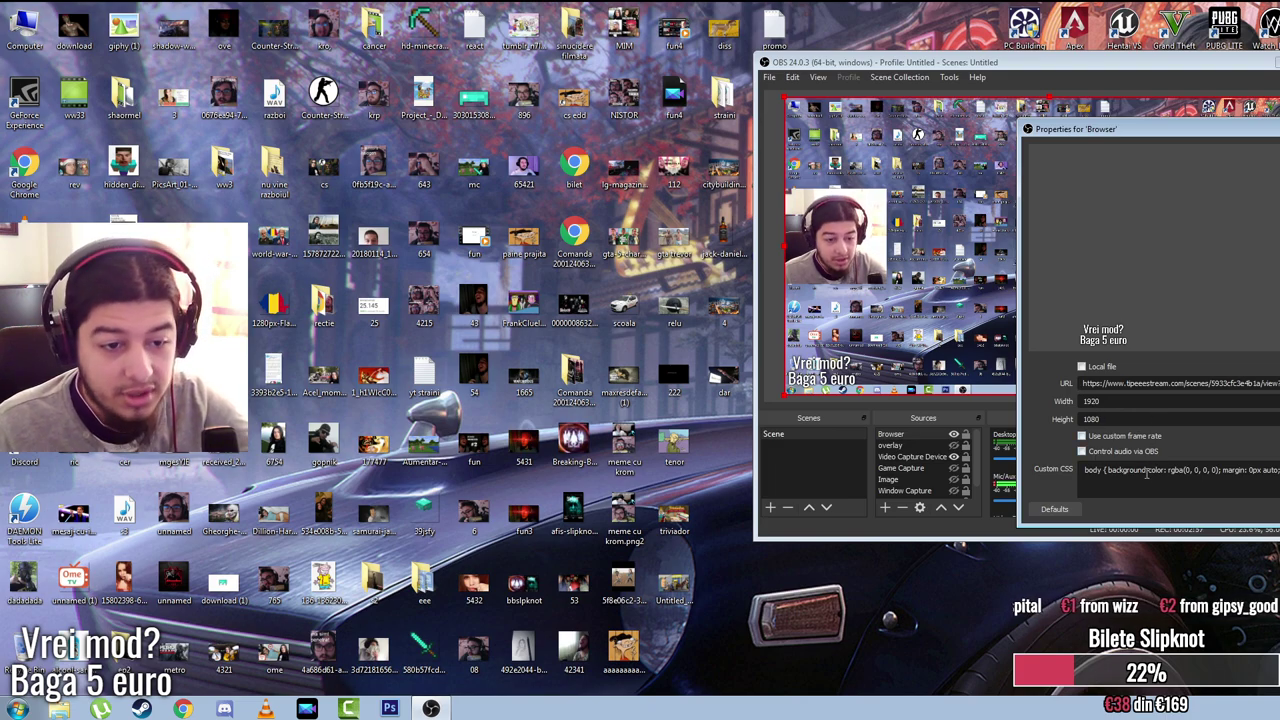
pyautogui.press('Return')
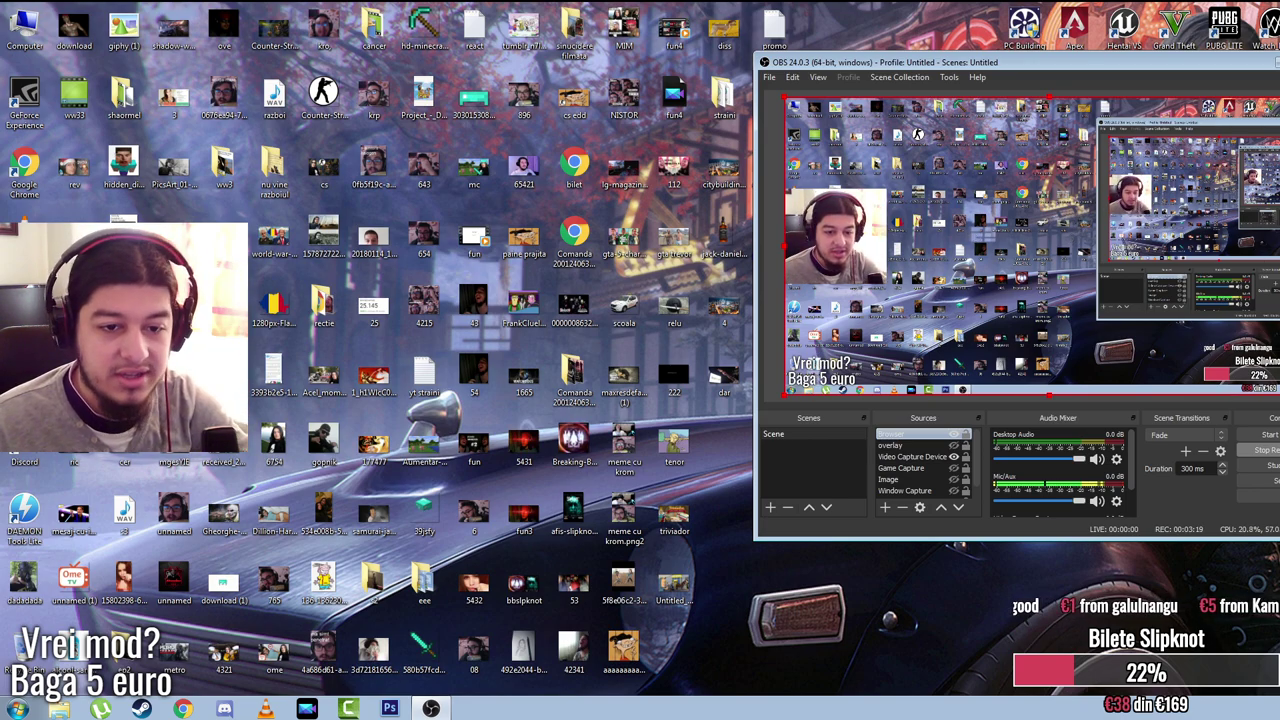
pyautogui.doubleClick(1038, 330)
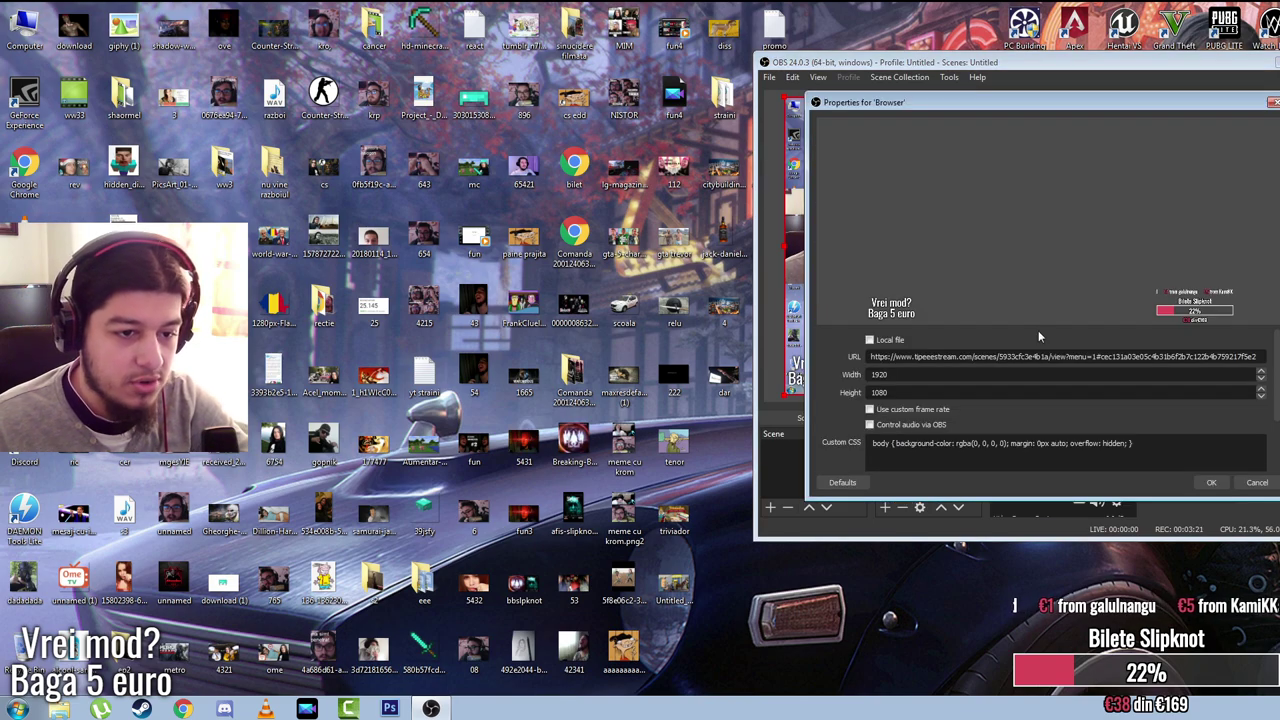
pyautogui.click(1211, 482)
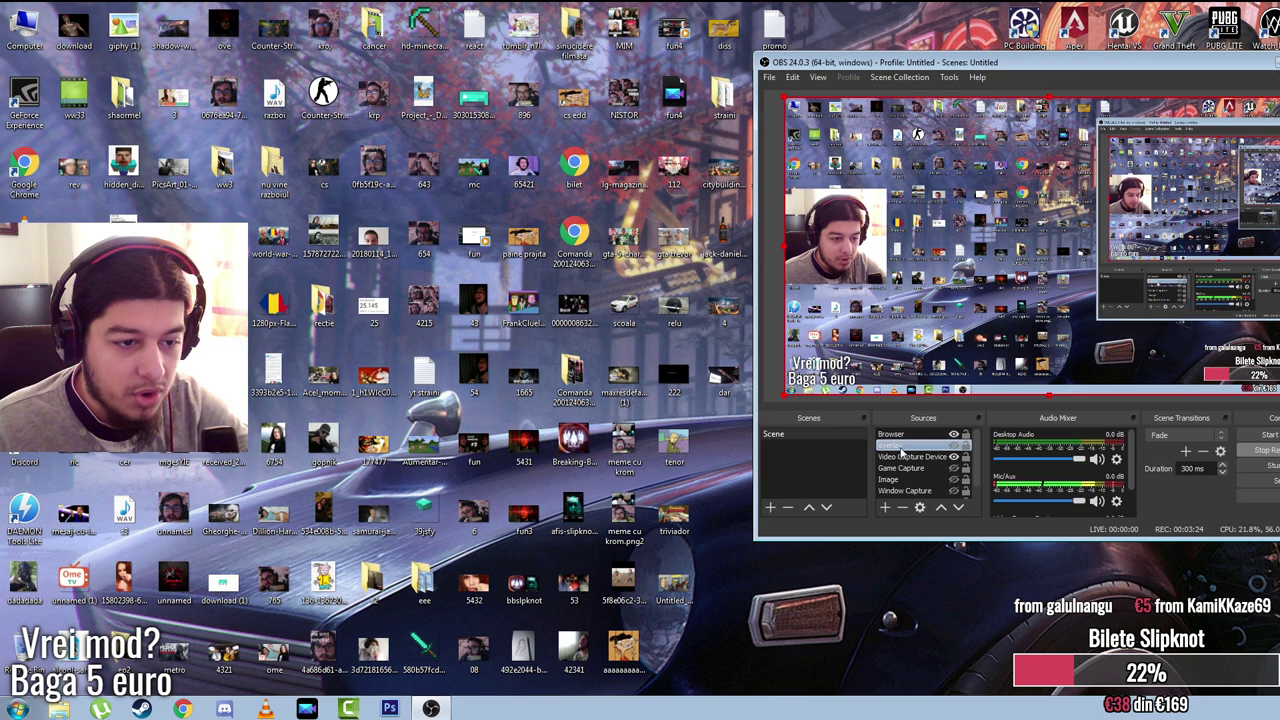
# Step: Show the overlay source briefly to preview it and hide it again
pyautogui.click(954, 446)
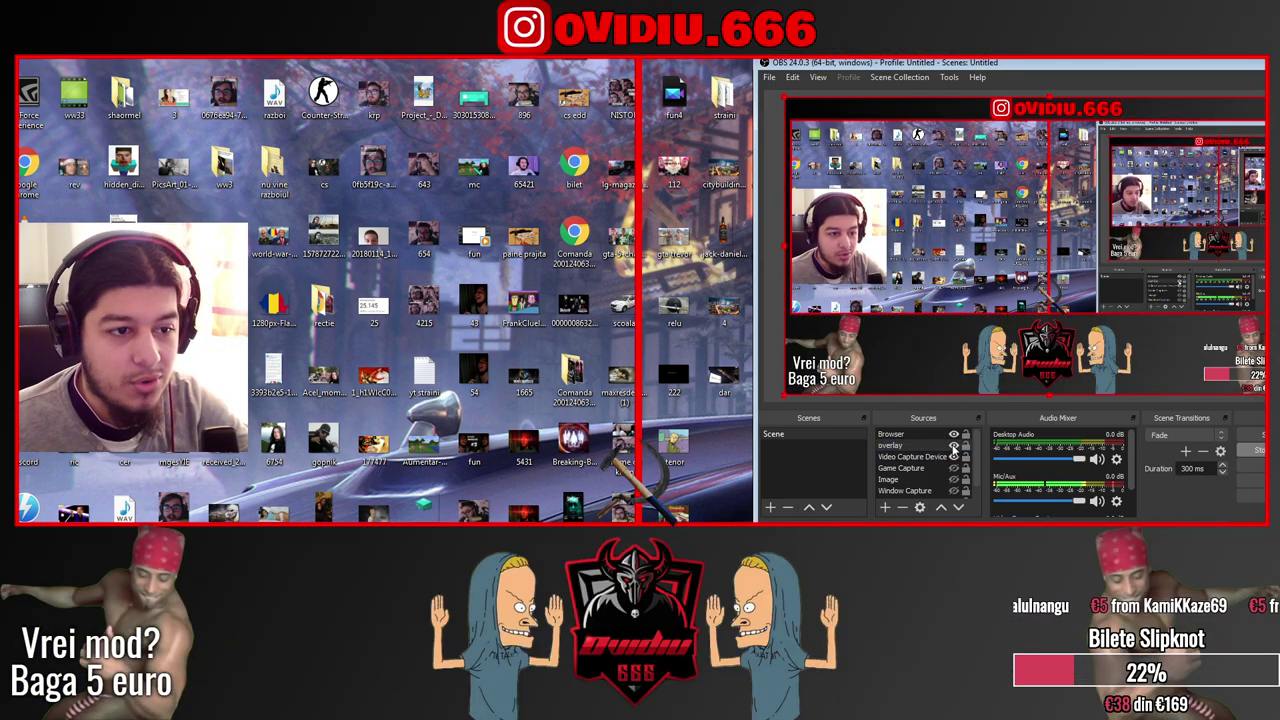
pyautogui.click(954, 446)
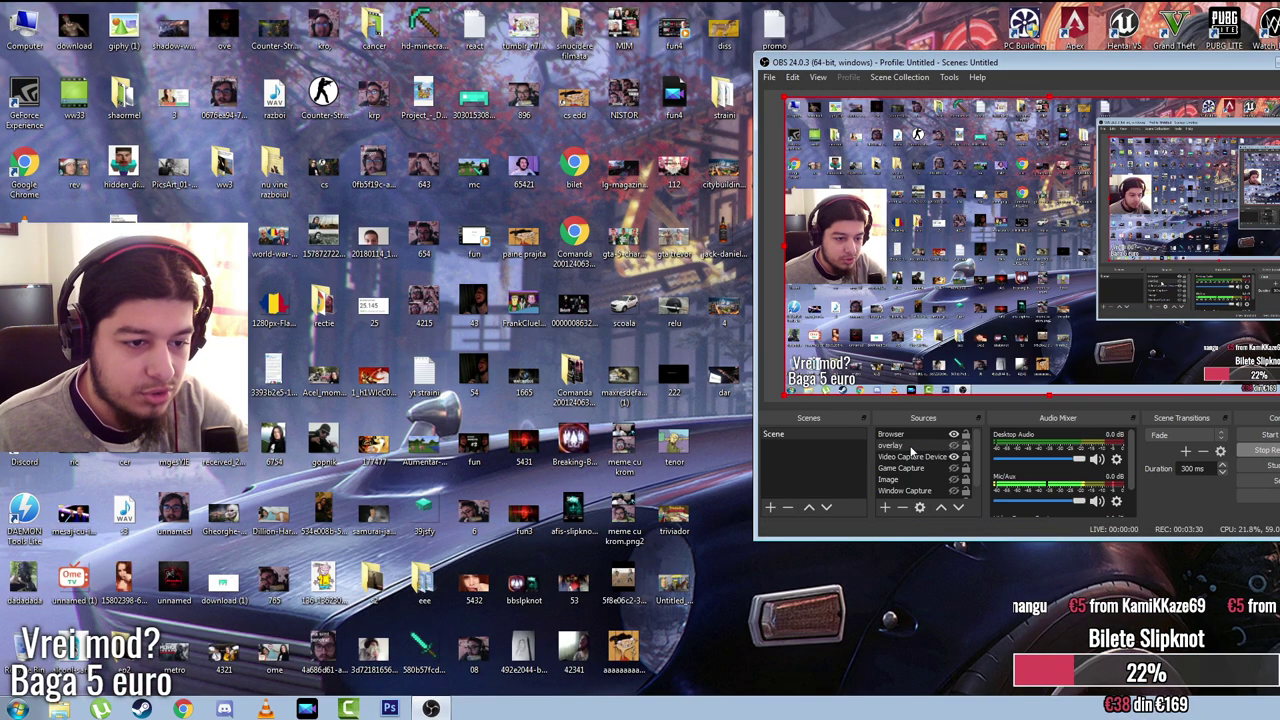
# Step: Add a new image source named Image 2 to the scene, leaving its image file empty
pyautogui.click(884, 507)
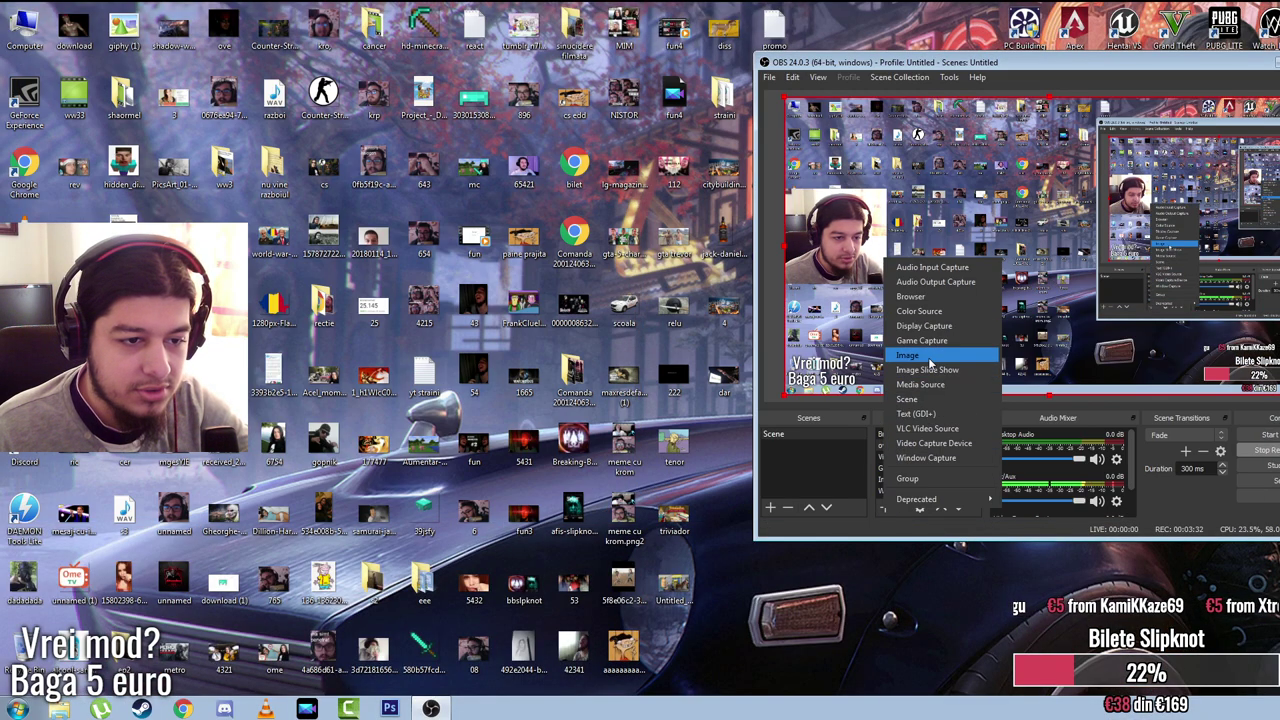
pyautogui.click(929, 357)
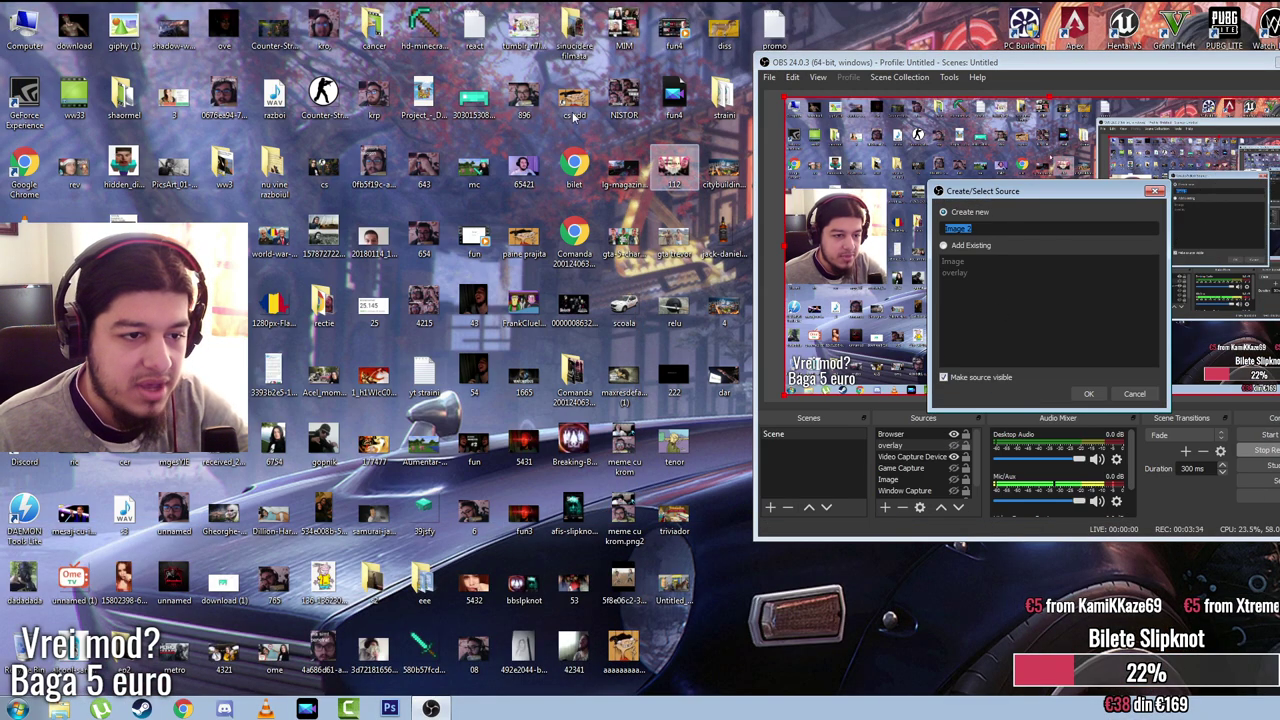
pyautogui.click(1089, 394)
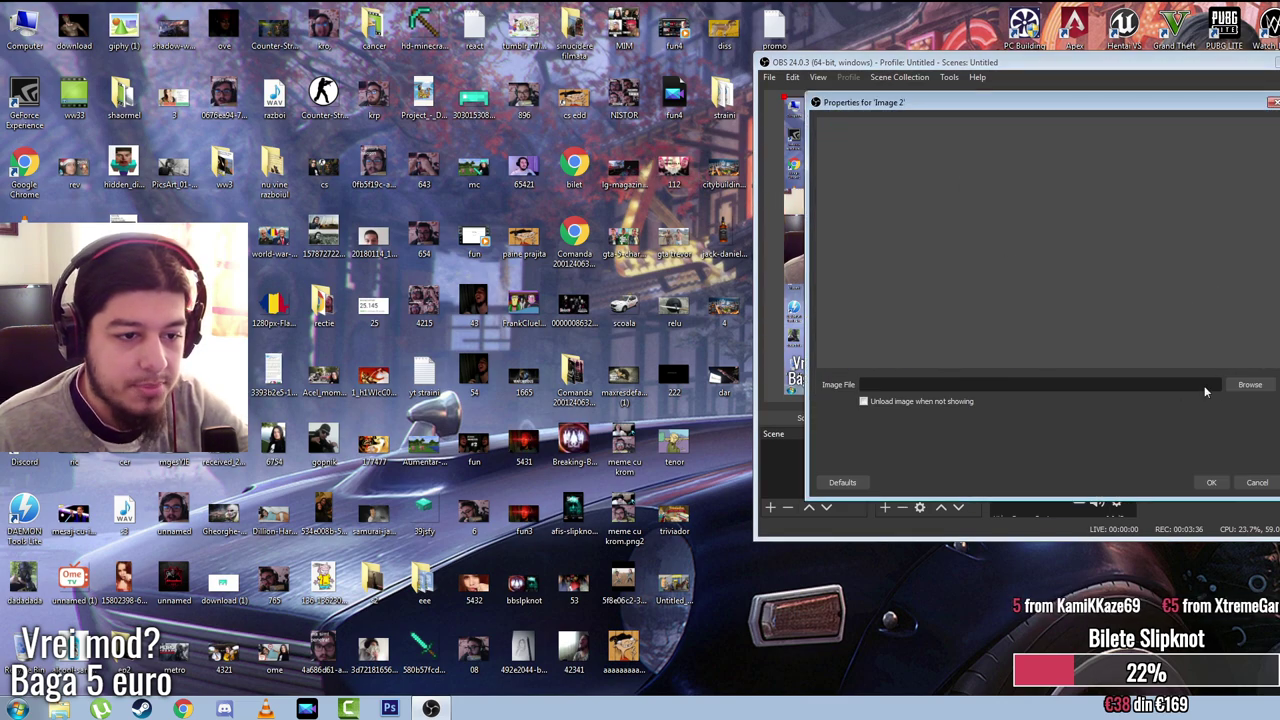
pyautogui.click(1250, 384)
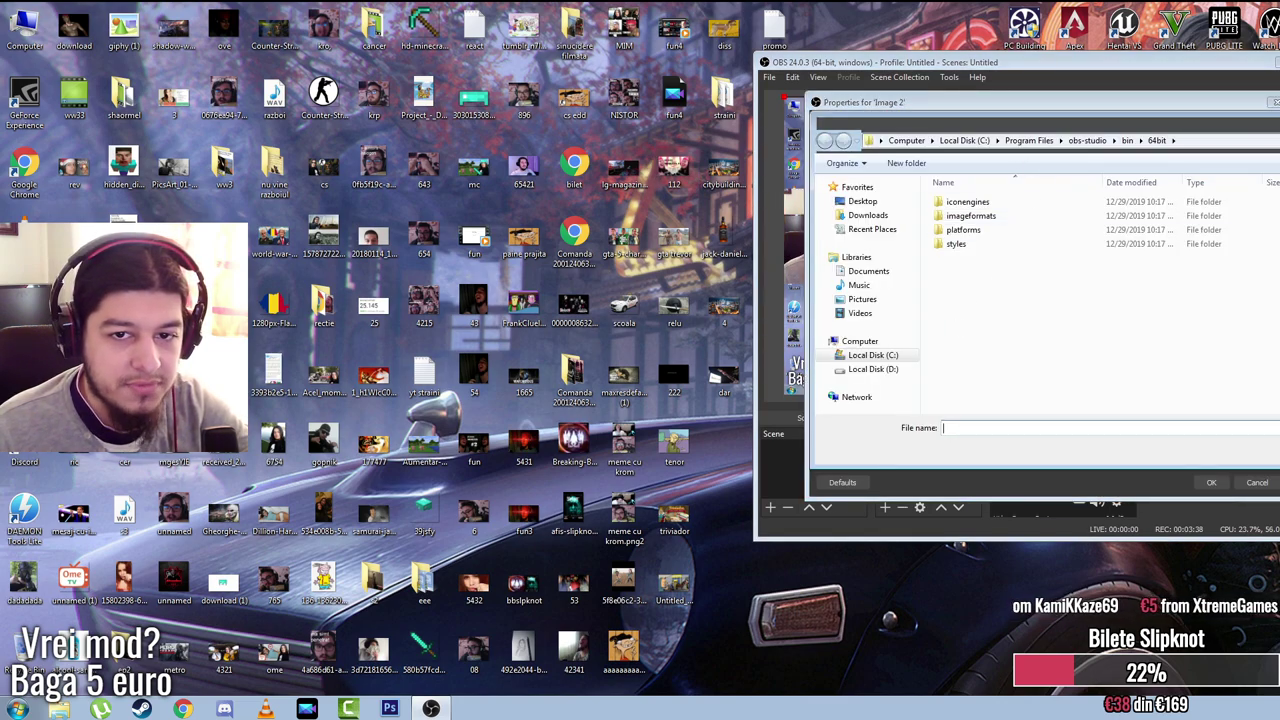
pyautogui.press('Escape')
pyautogui.click(1207, 482)
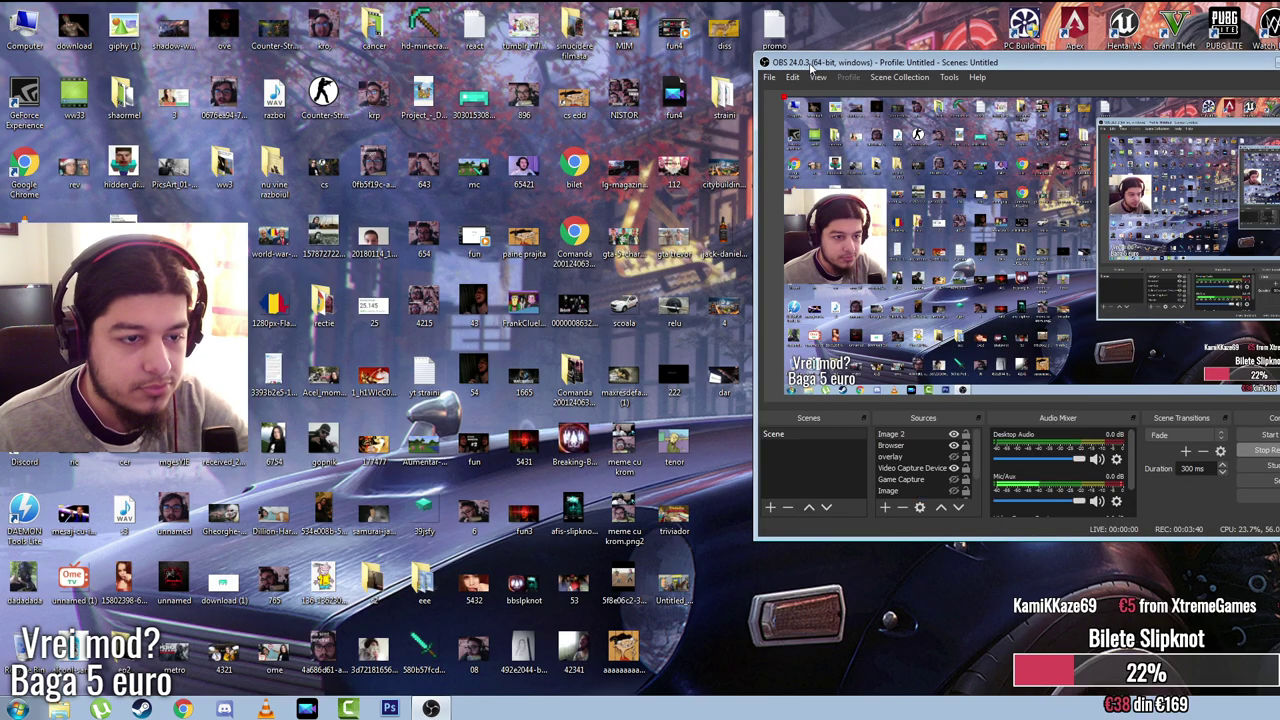
# Step: Show the overlay source, try scaling it down and back to full frame in the preview, and hide it again
pyautogui.click(953, 456)
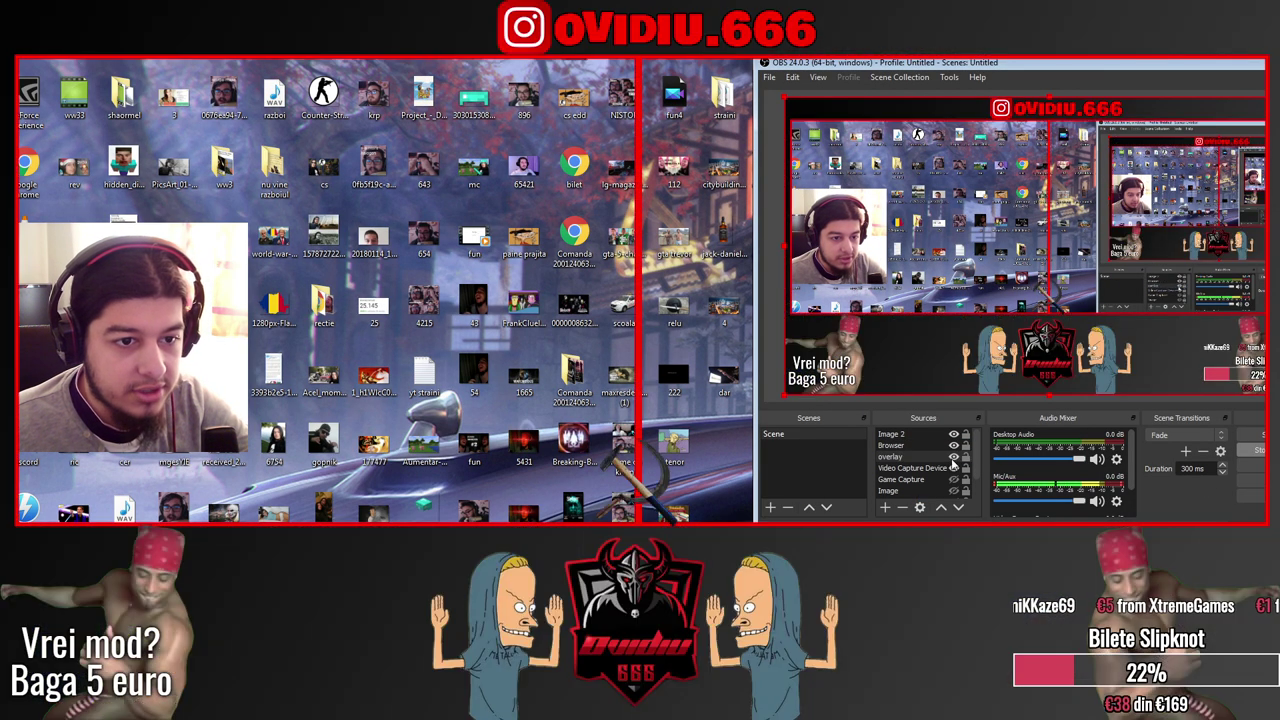
pyautogui.moveTo(1264, 395); pyautogui.dragTo(1080, 274)
pyautogui.moveTo(1148, 304); pyautogui.dragTo(1265, 390)
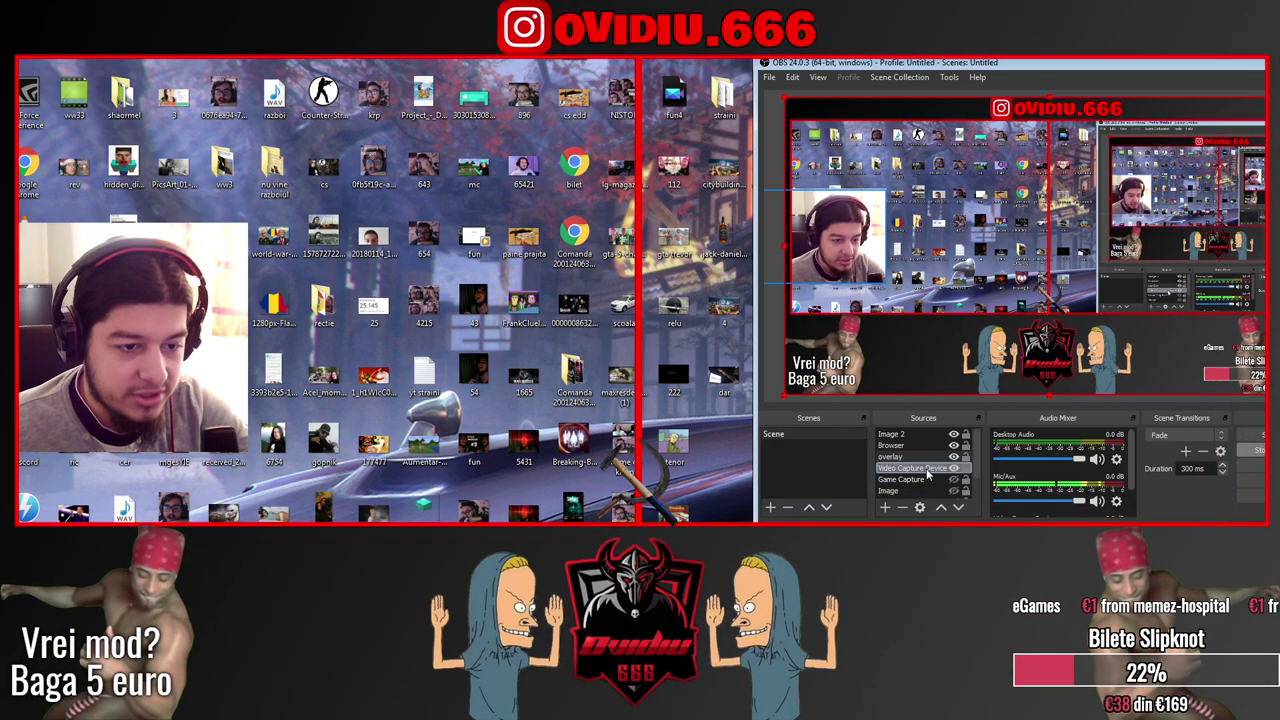
pyautogui.click(953, 456)
pyautogui.click(953, 456)
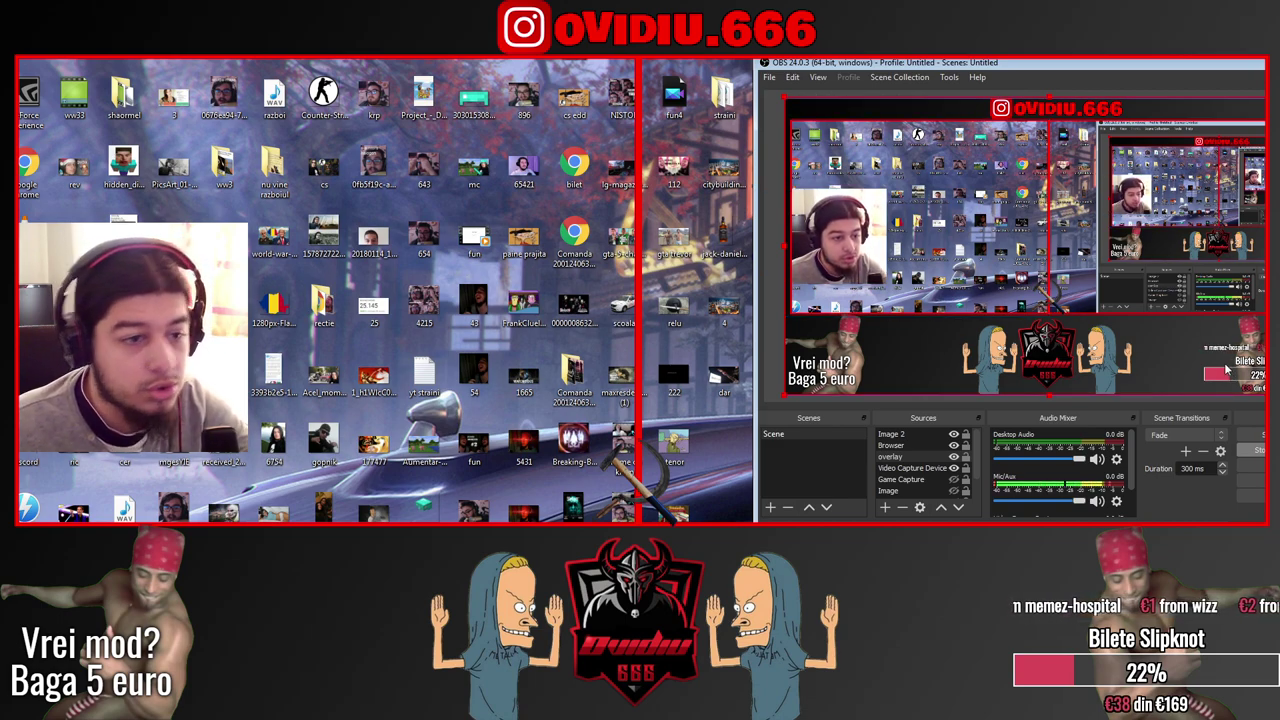
pyautogui.click(954, 457)
# Step: Review the Video Capture Device's properties, including its device, resolution and FPS settings
pyautogui.click(928, 469)
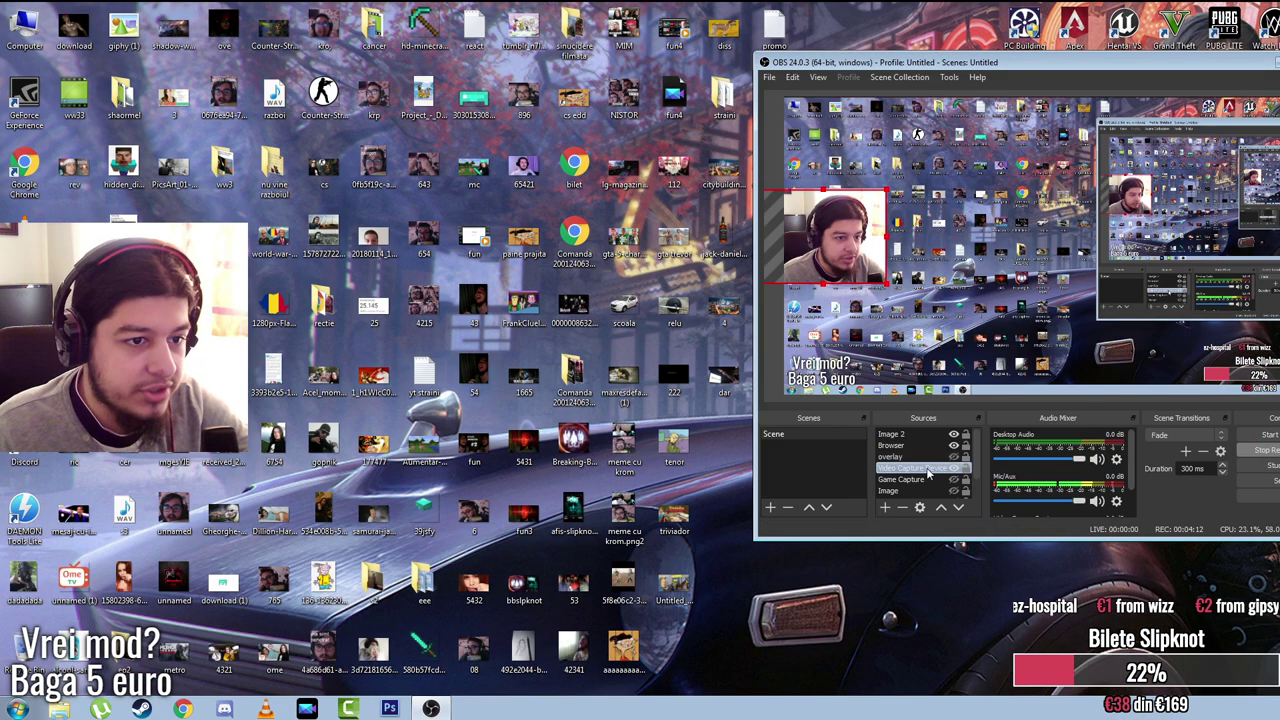
pyautogui.doubleClick(926, 470)
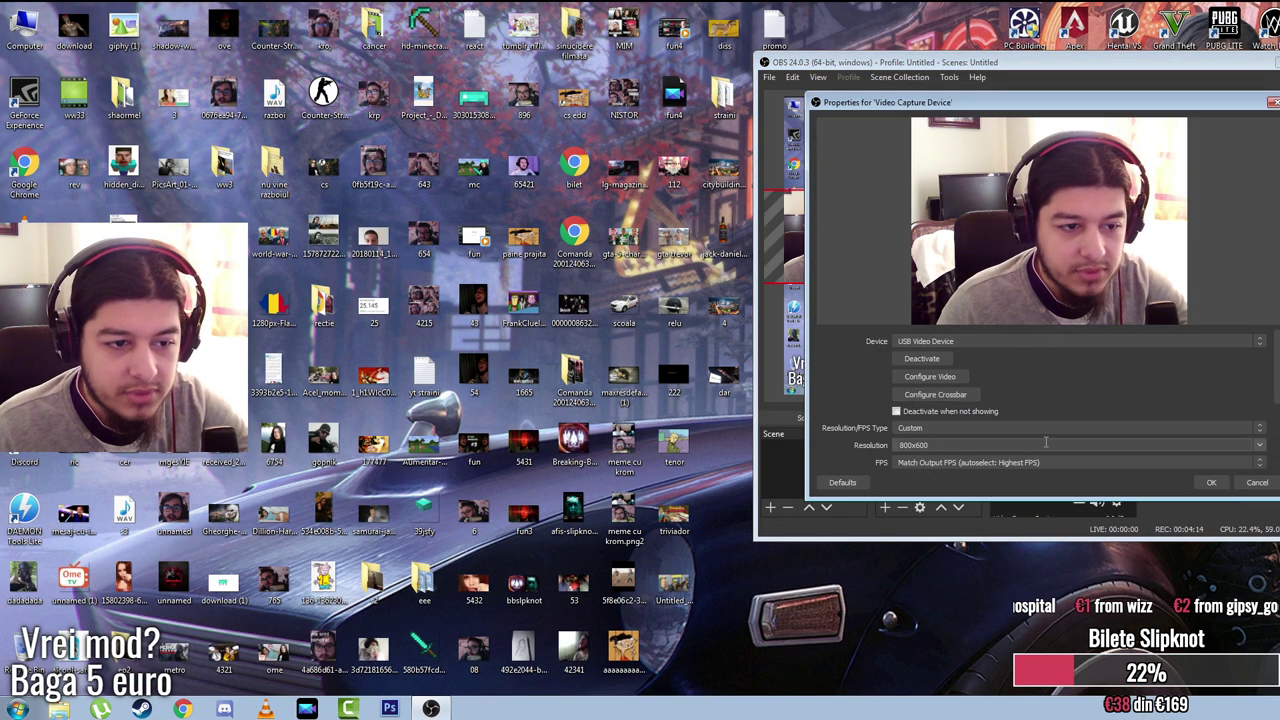
pyautogui.scroll(-1, 900, 375)
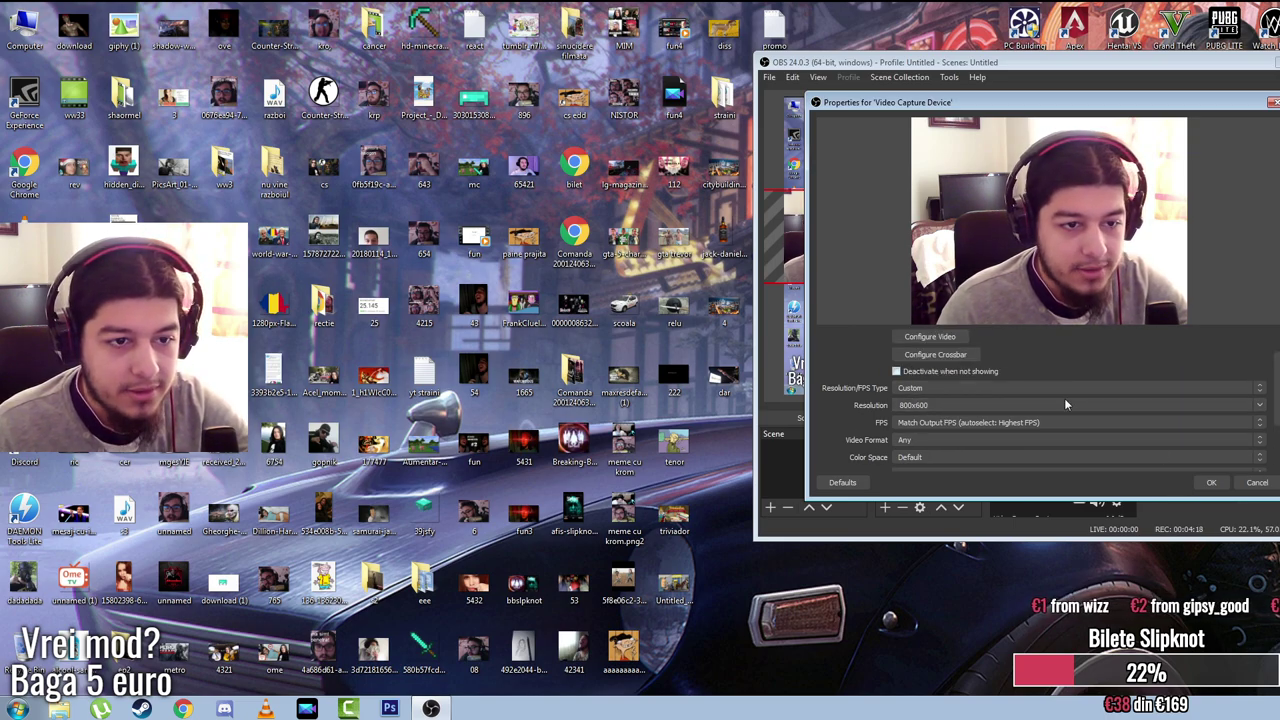
pyautogui.click(1211, 482)
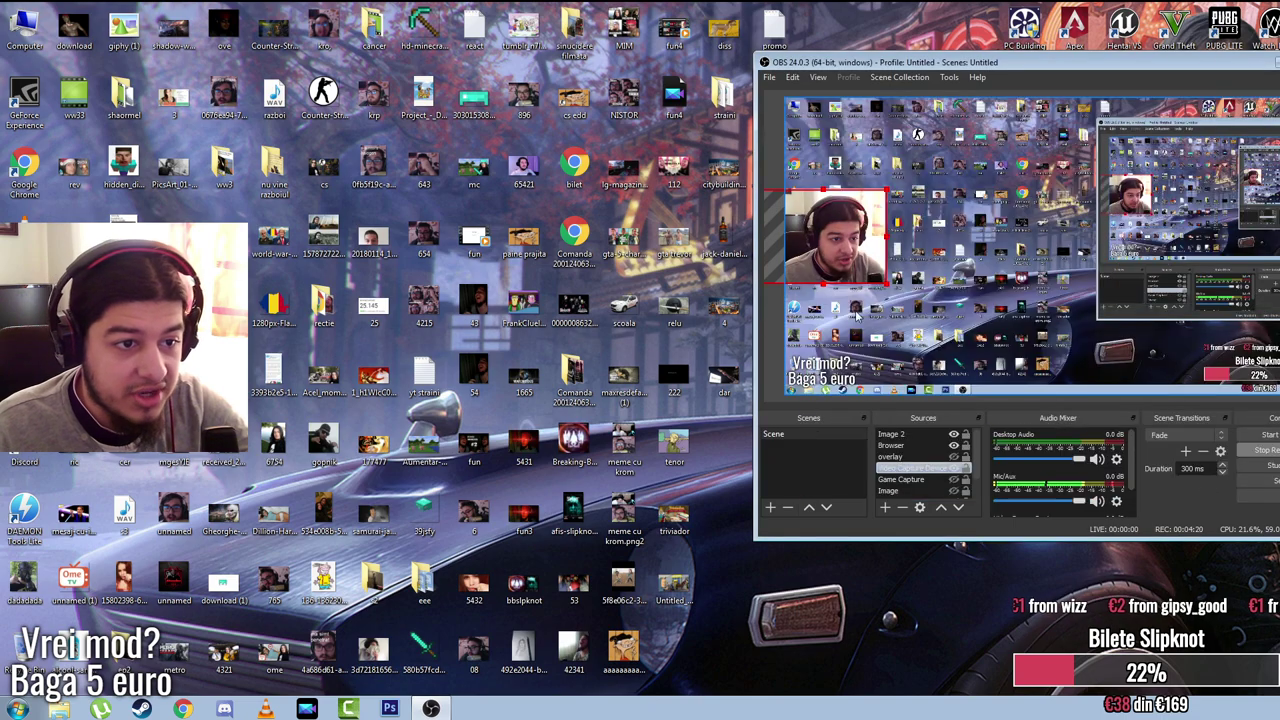
# Step: Reposition the webcam image along the left edge of the scene, about halfway down the frame
pyautogui.moveTo(851, 266); pyautogui.dragTo(820, 260)
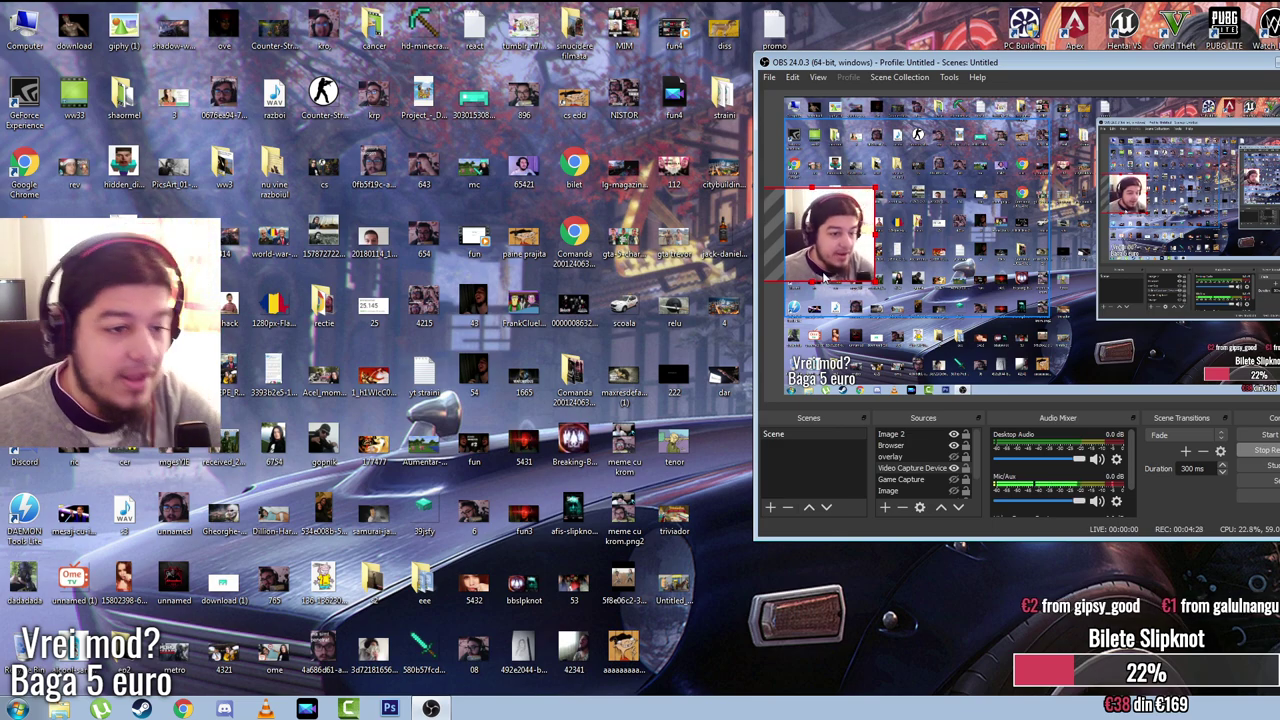
pyautogui.moveTo(818, 285); pyautogui.dragTo(843, 258)
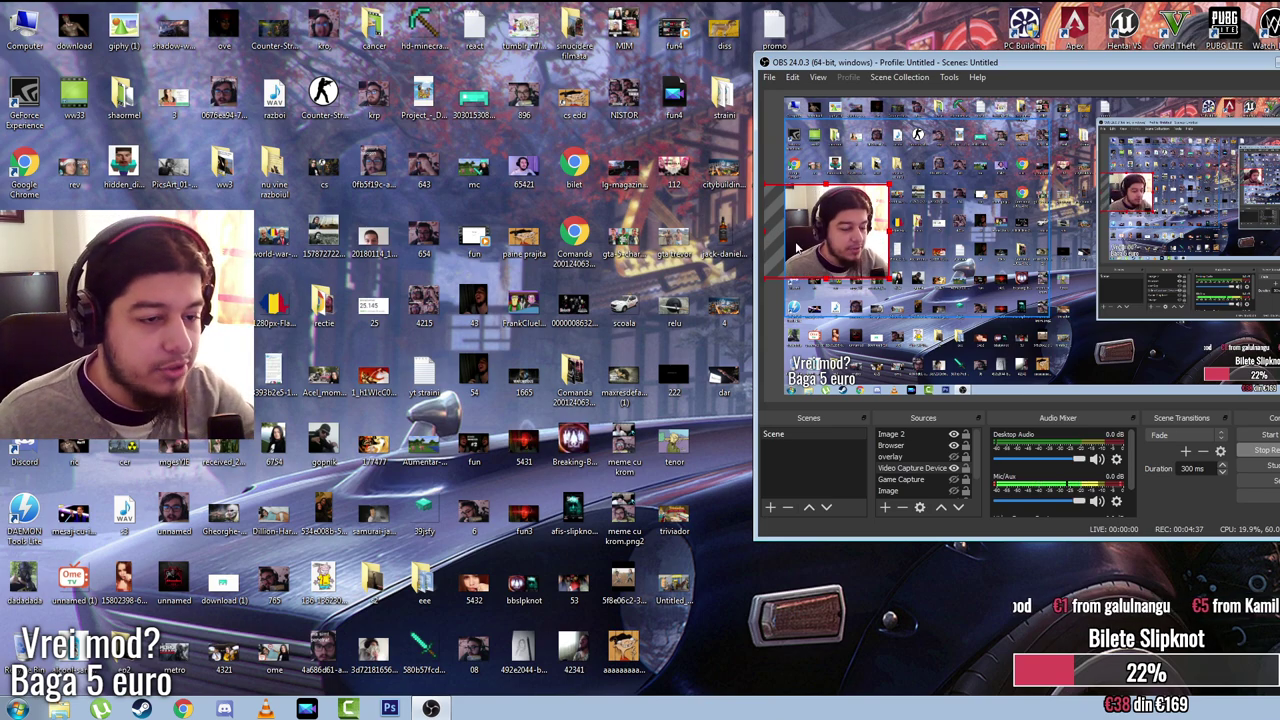
pyautogui.moveTo(841, 263); pyautogui.dragTo(841, 270)
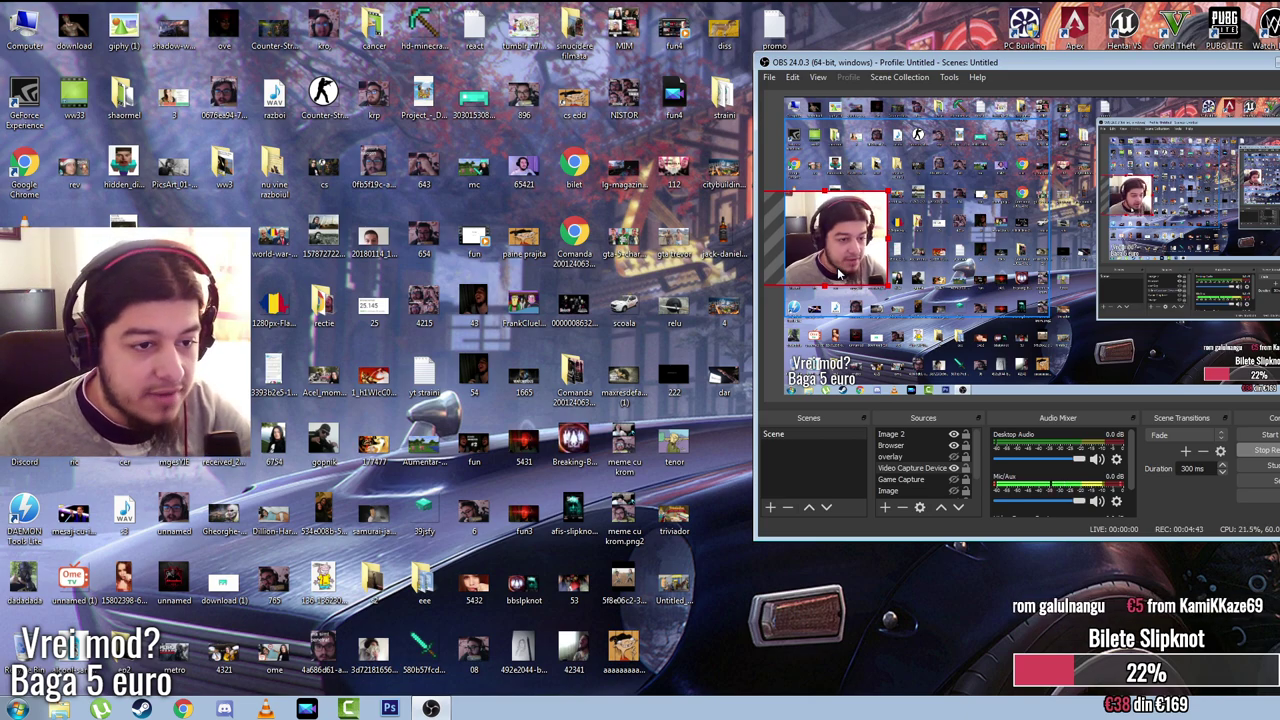
# Step: Review the rest of the Video Capture Device's properties, down to its buffering options, and close them
pyautogui.doubleClick(904, 468)
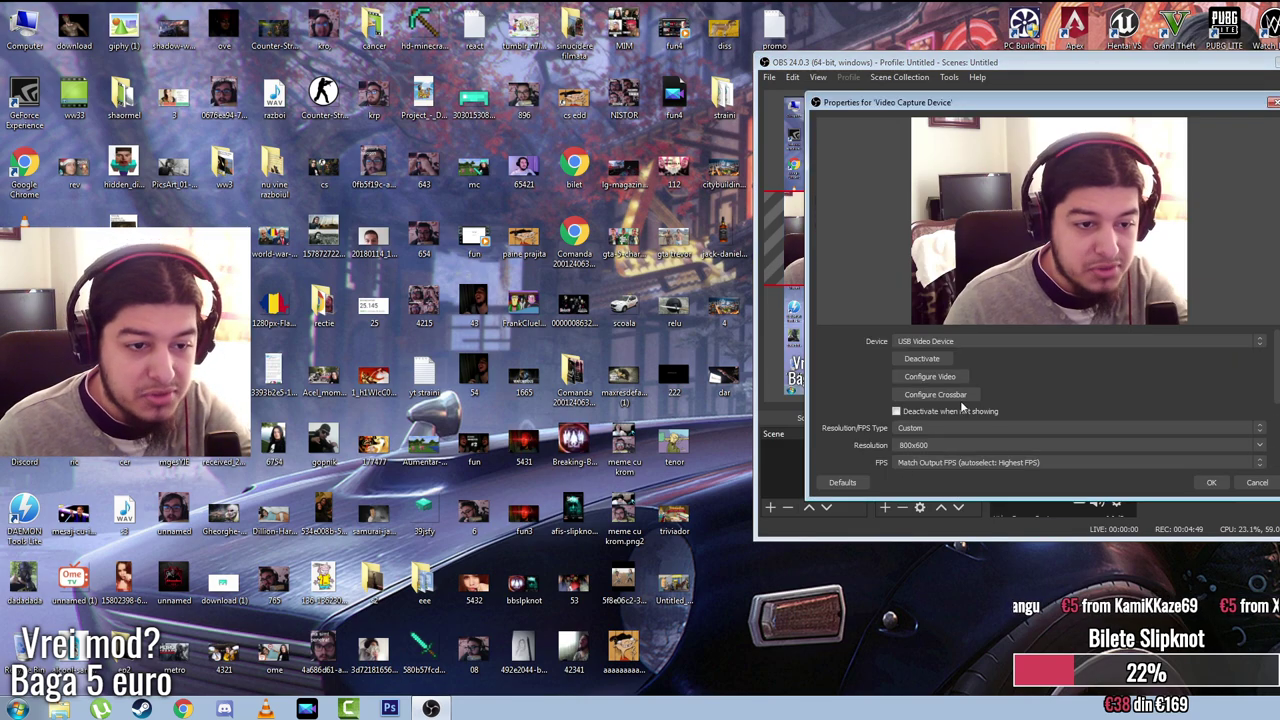
pyautogui.scroll(-4, 1000, 392)
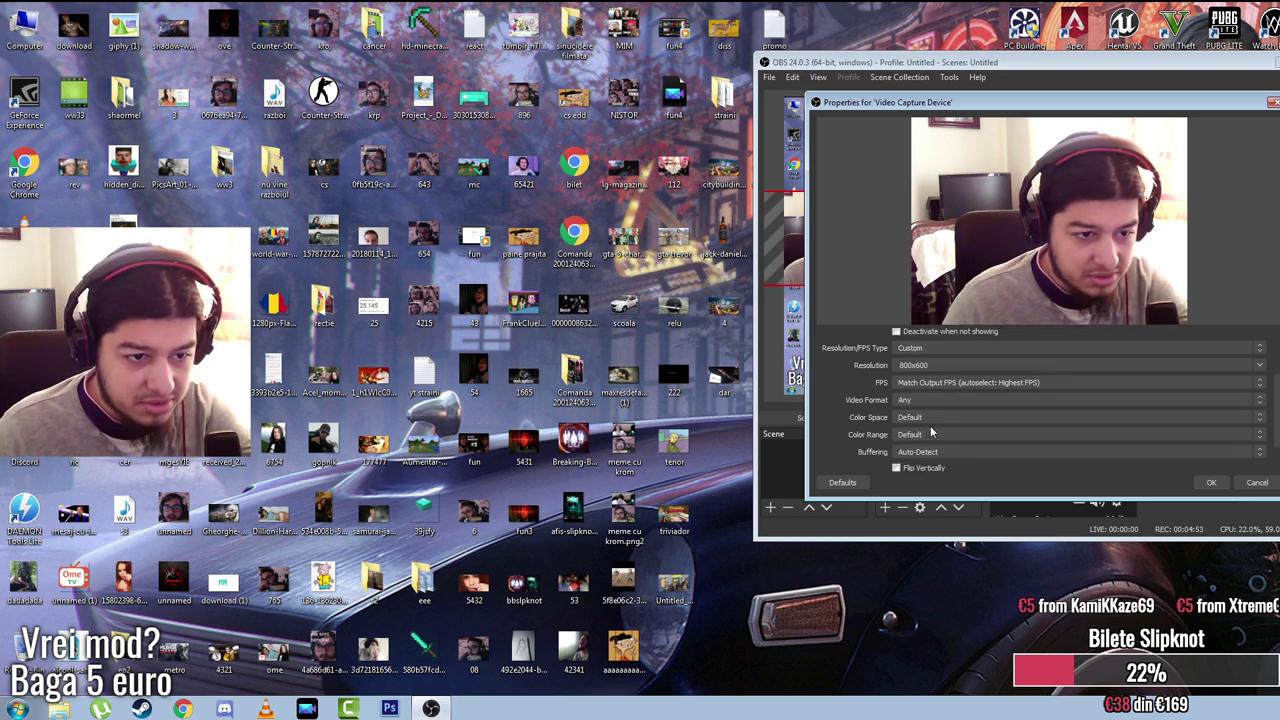
pyautogui.click(949, 451)
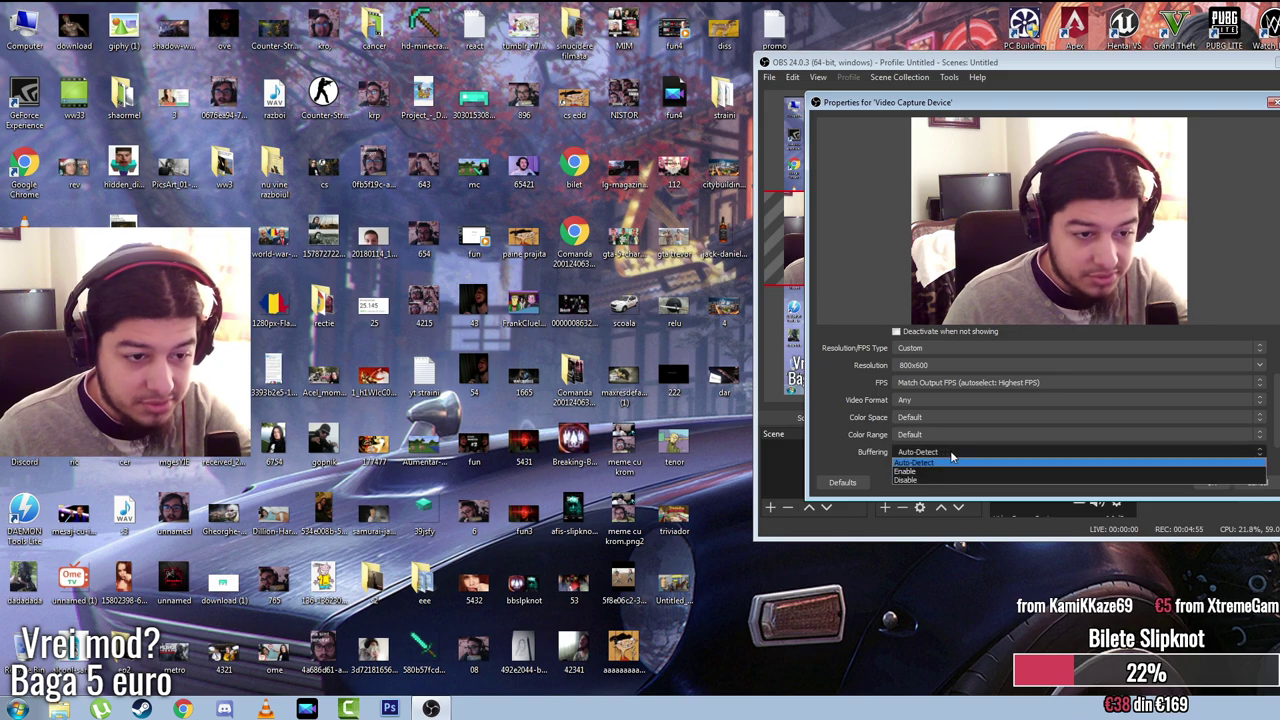
pyautogui.scroll(2, 880, 455)
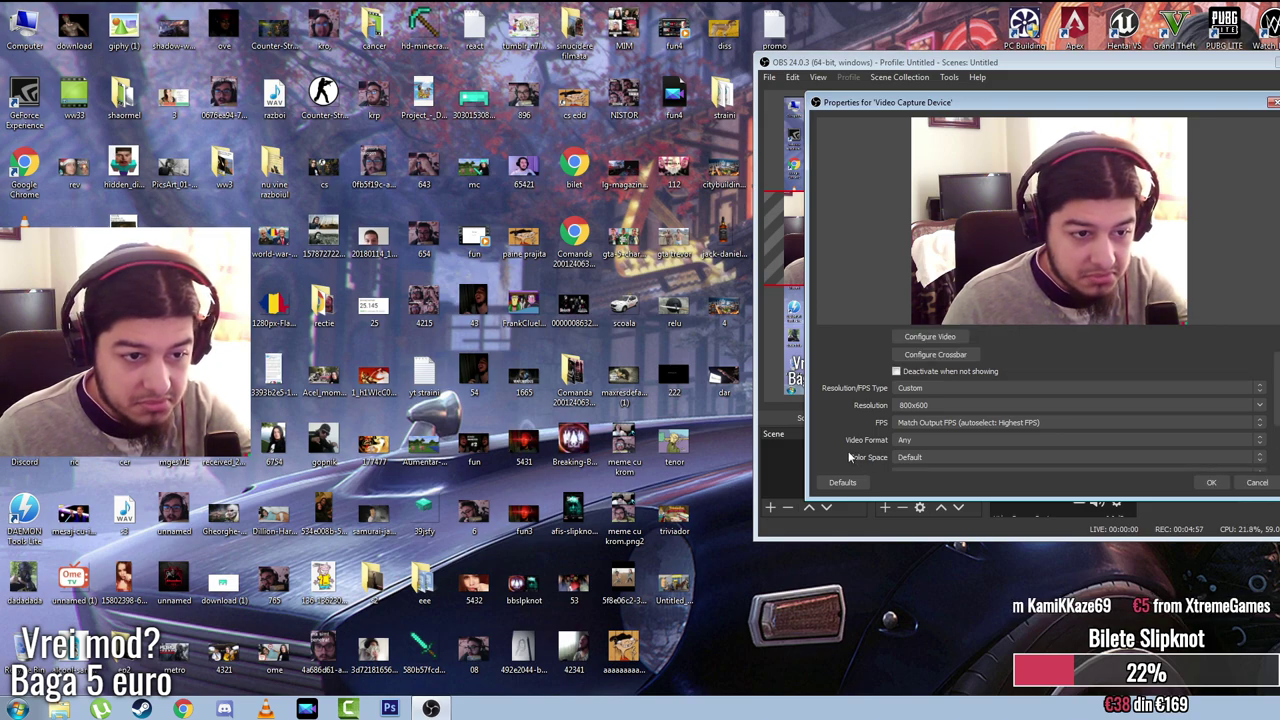
pyautogui.scroll(2, 853, 455)
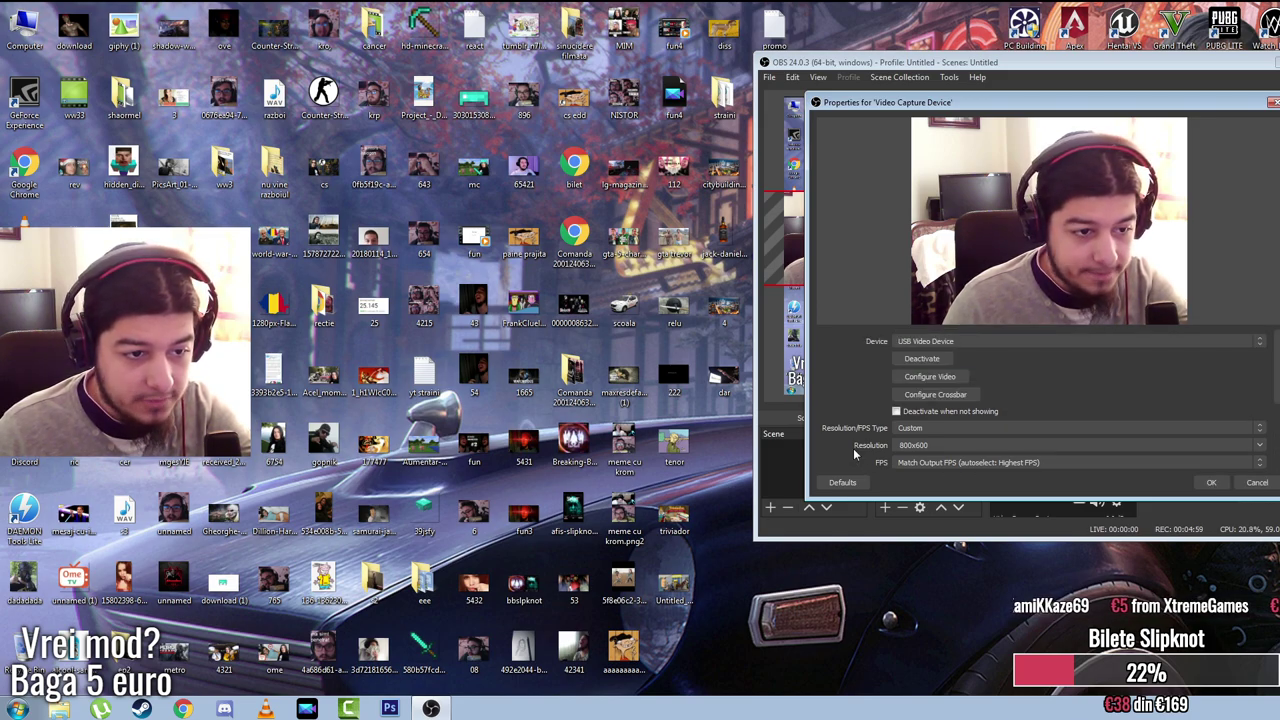
pyautogui.click(1211, 482)
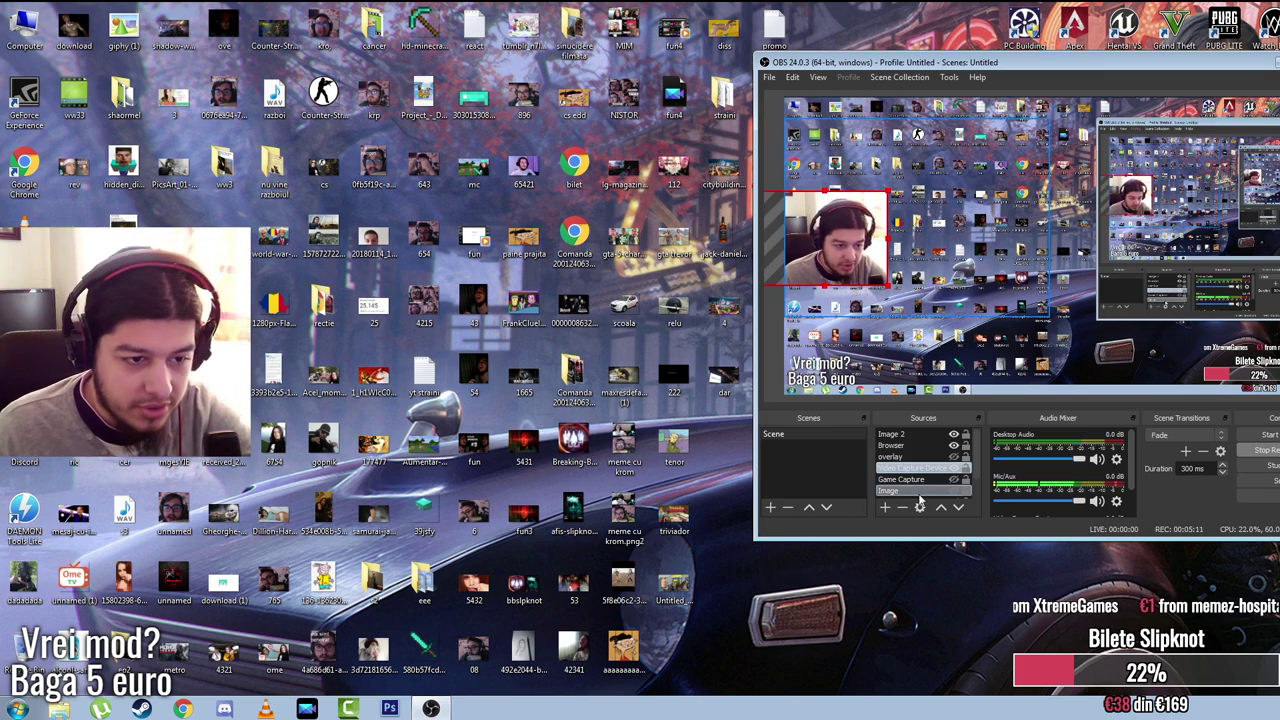
# Step: Review the Game Capture source's properties and look over the types of sources that can be added
pyautogui.scroll(-2, 908, 468)
pyautogui.doubleClick(903, 457)
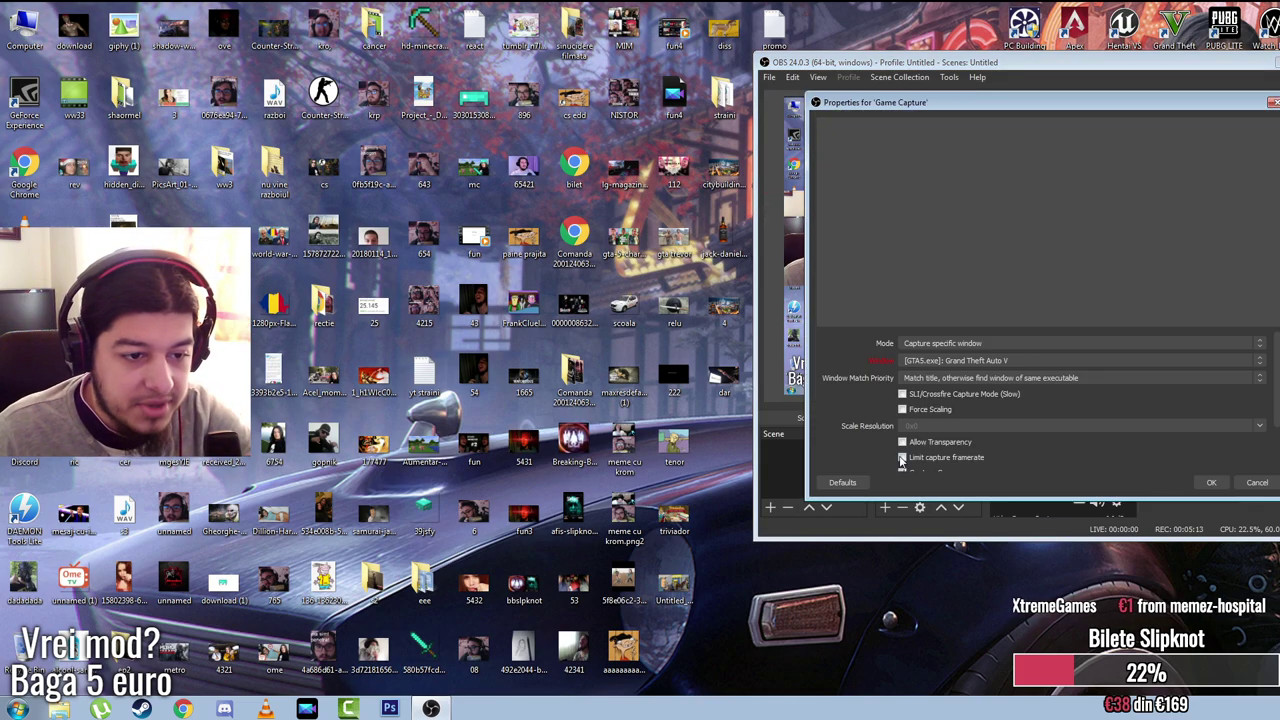
pyautogui.click(1211, 483)
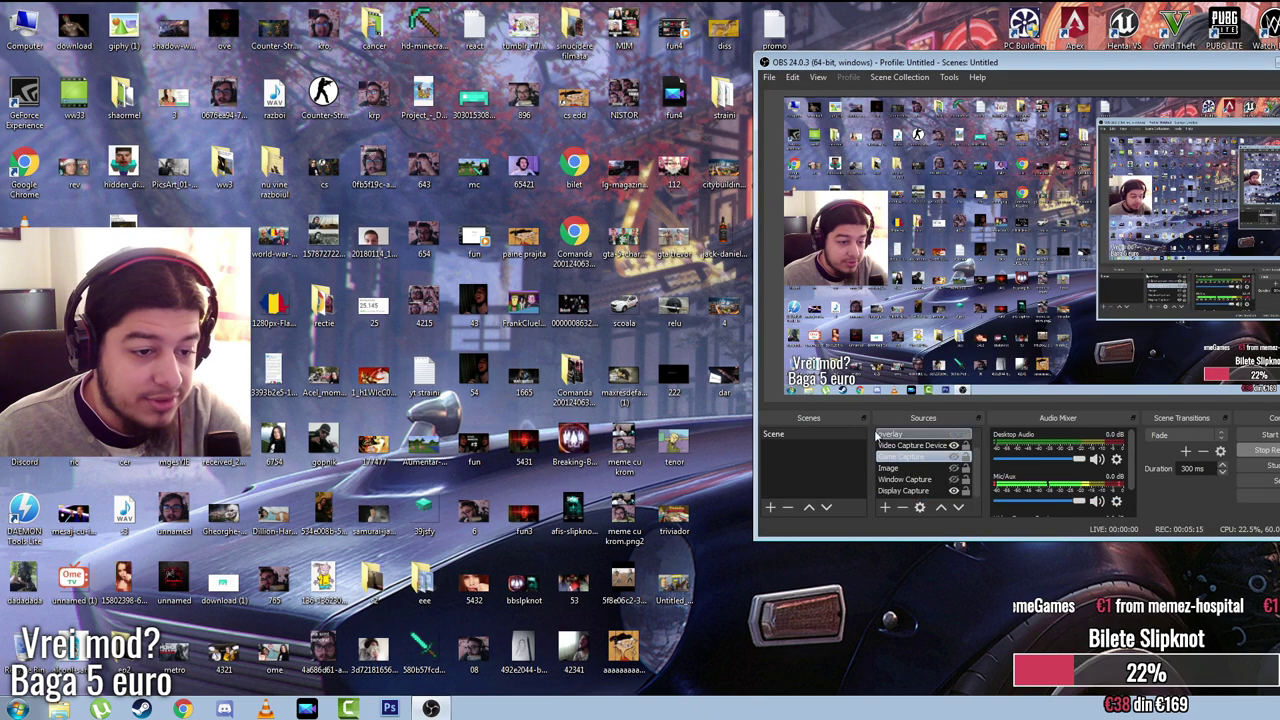
pyautogui.doubleClick(903, 457)
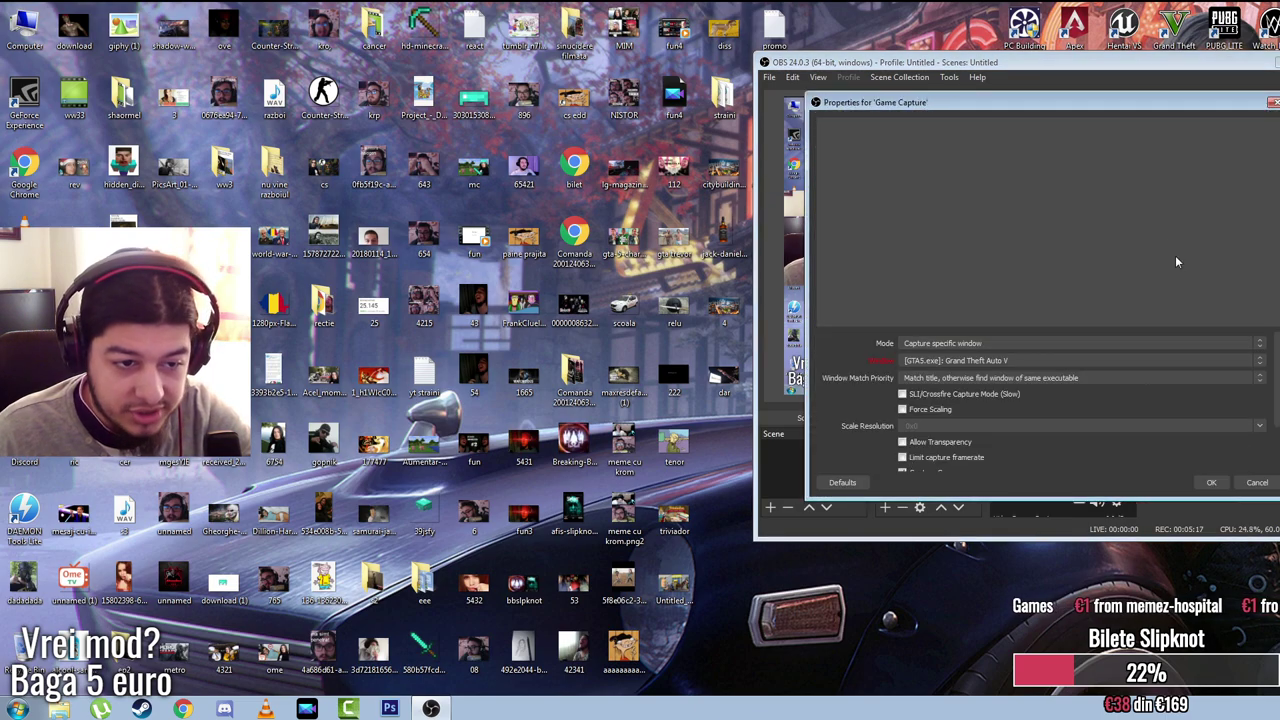
pyautogui.click(1225, 484)
pyautogui.click(884, 507)
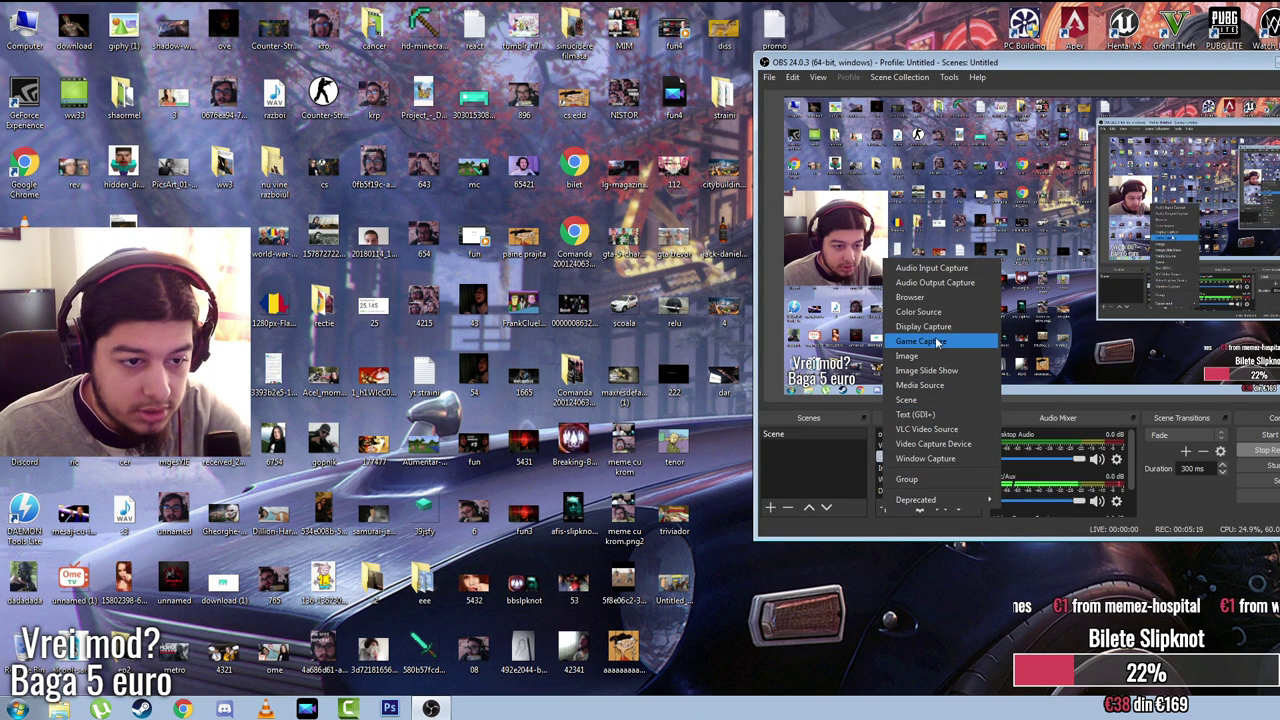
pyautogui.click(846, 453)
# Step: Examine the Game Capture source's available modes and keep Capture specific window
pyautogui.doubleClick(904, 456)
pyautogui.click(948, 342)
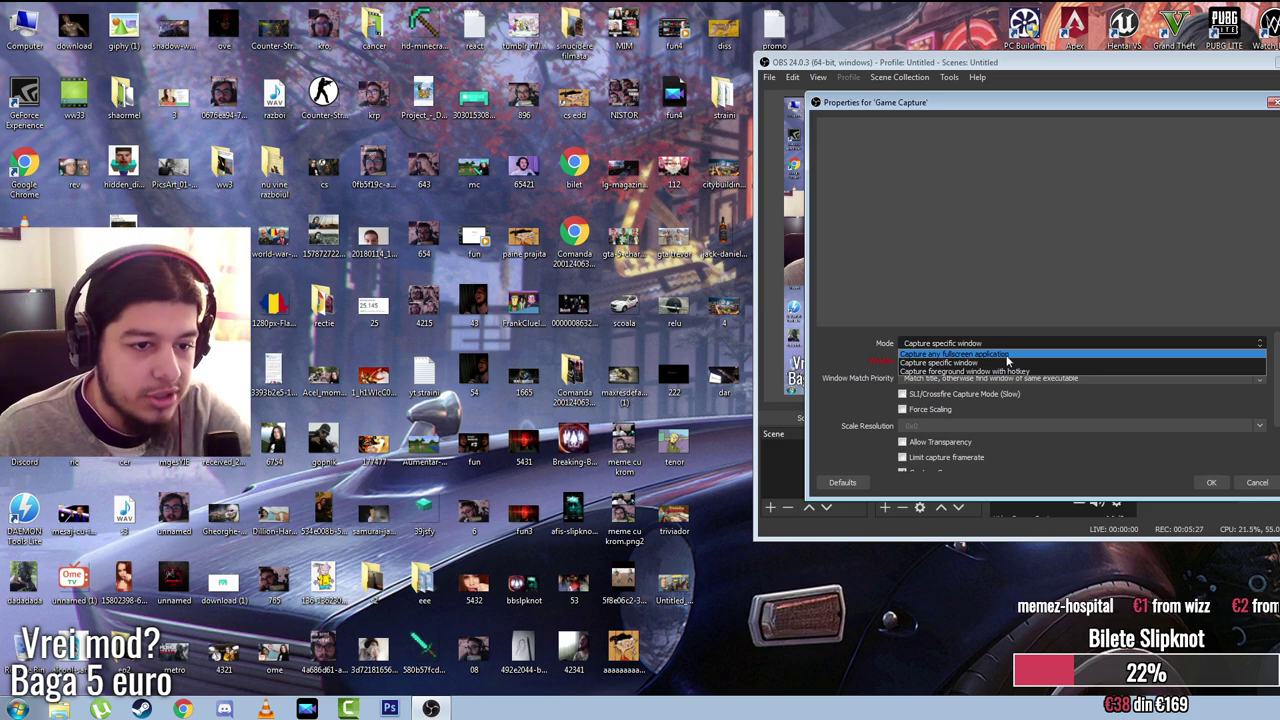
pyautogui.click(1007, 362)
pyautogui.click(1222, 486)
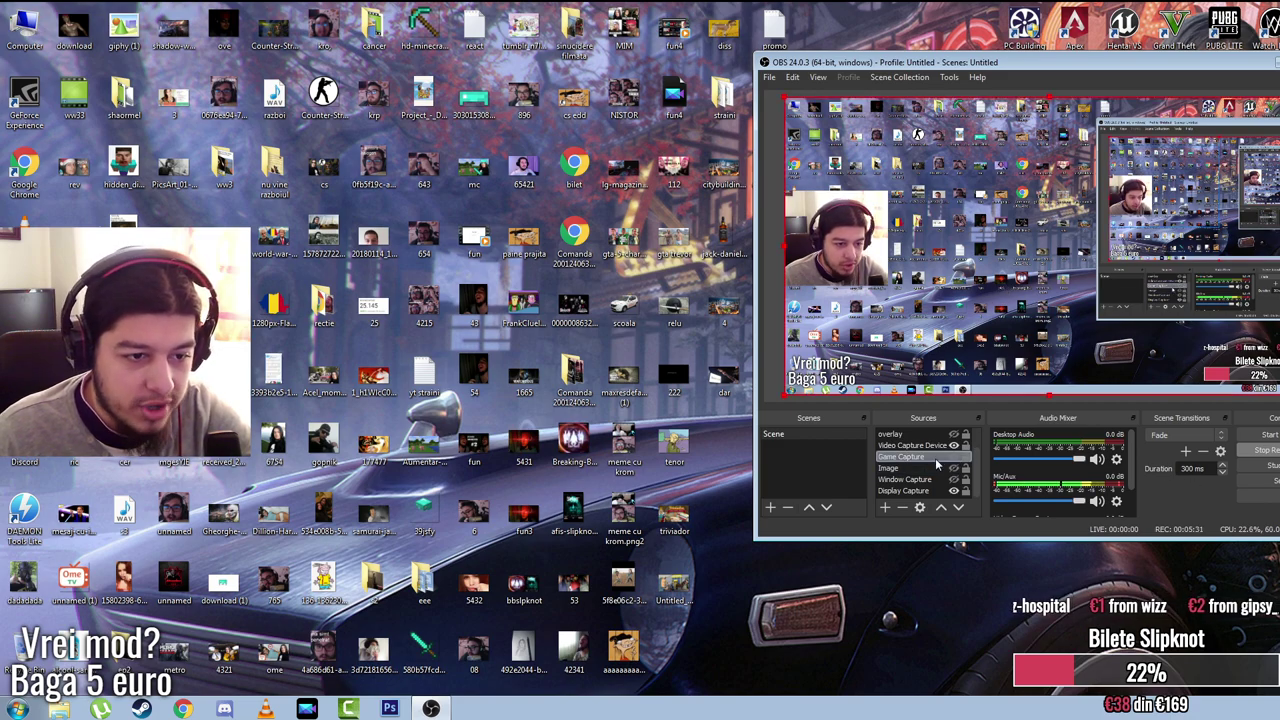
# Step: Shift the Display Capture left in the preview to reveal the desktop's right side, and move it back to the right
pyautogui.moveTo(1061, 345); pyautogui.dragTo(1030, 345)
pyautogui.moveTo(1007, 397); pyautogui.dragTo(830, 392)
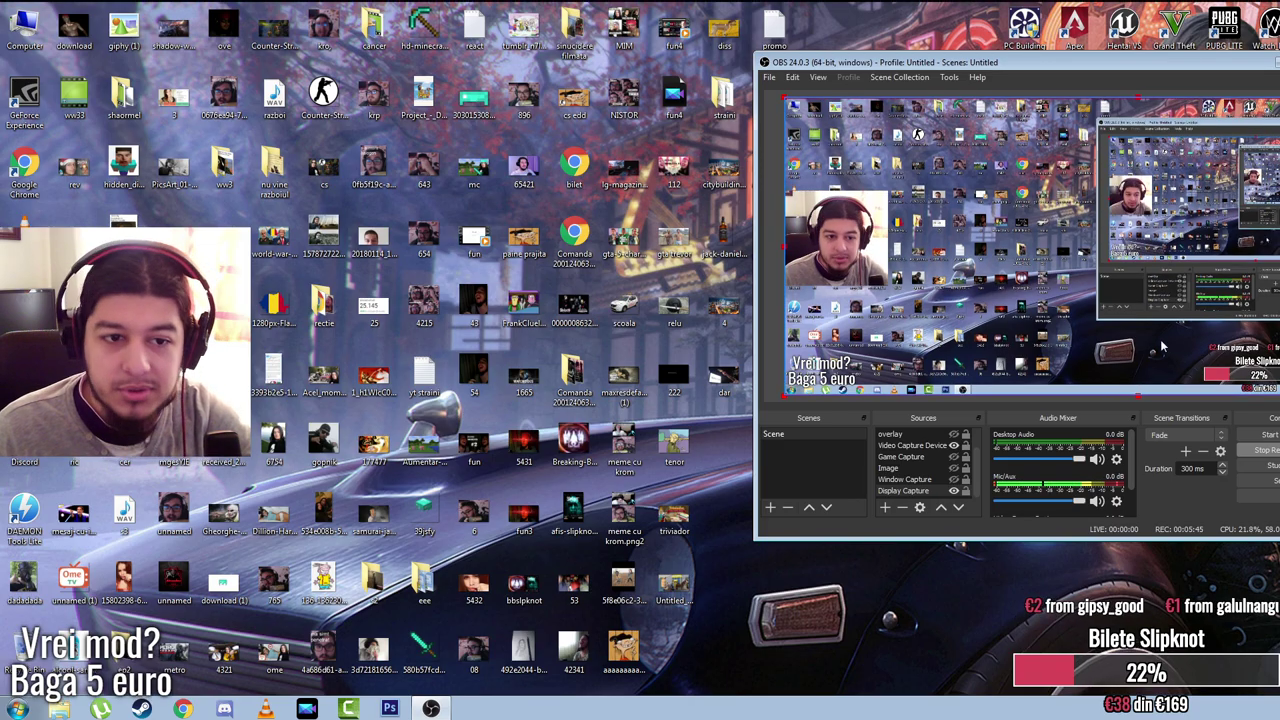
pyautogui.moveTo(990, 340); pyautogui.dragTo(562, 338)
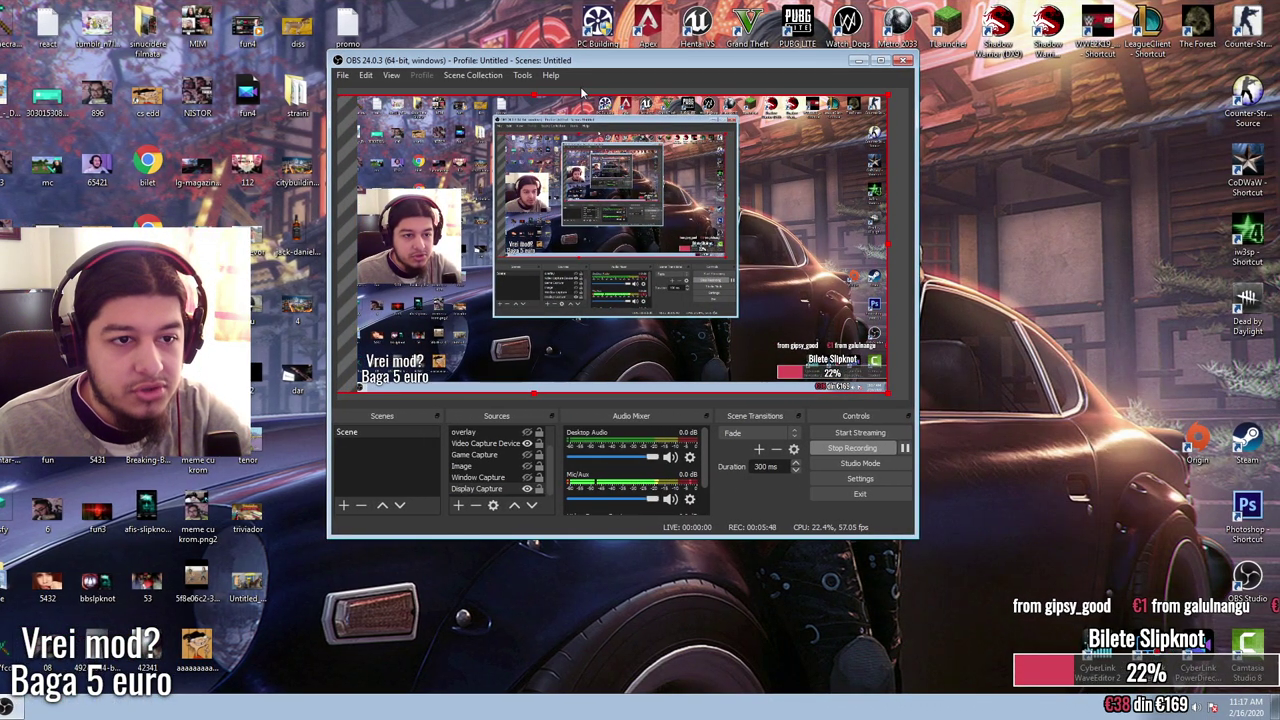
pyautogui.moveTo(735, 67); pyautogui.dragTo(1127, 19)
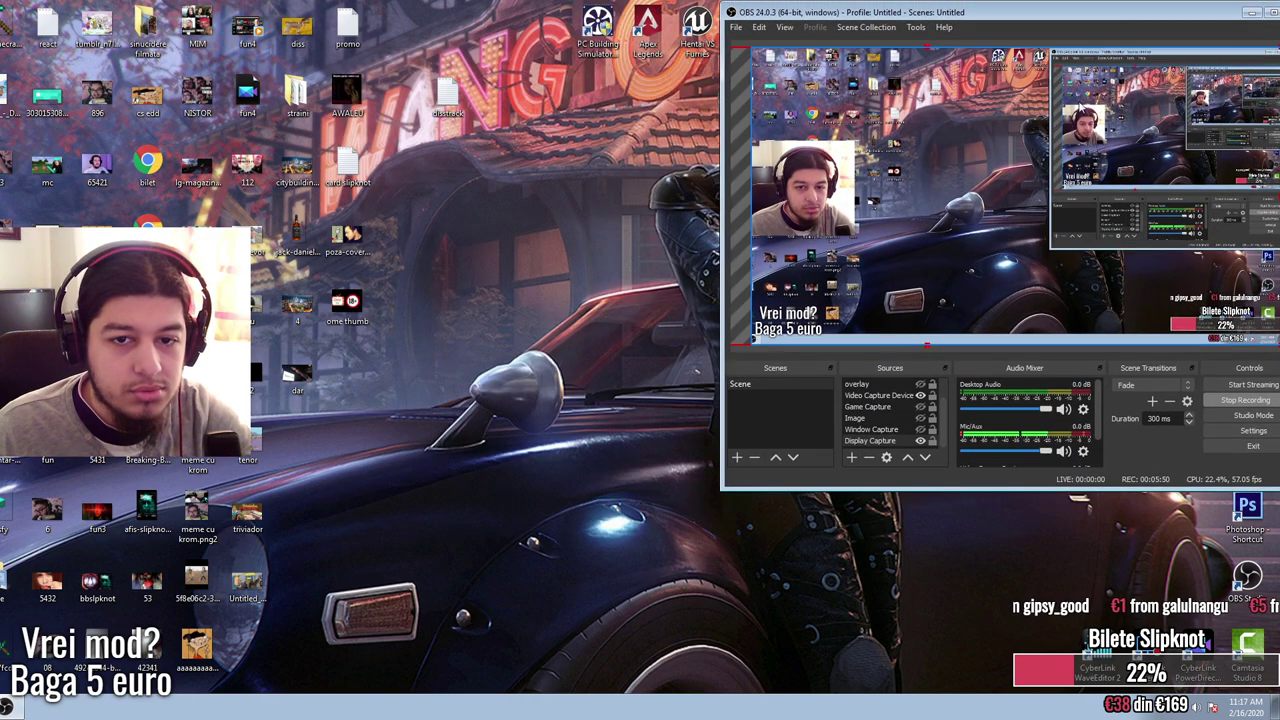
pyautogui.moveTo(863, 12); pyautogui.dragTo(378, 176)
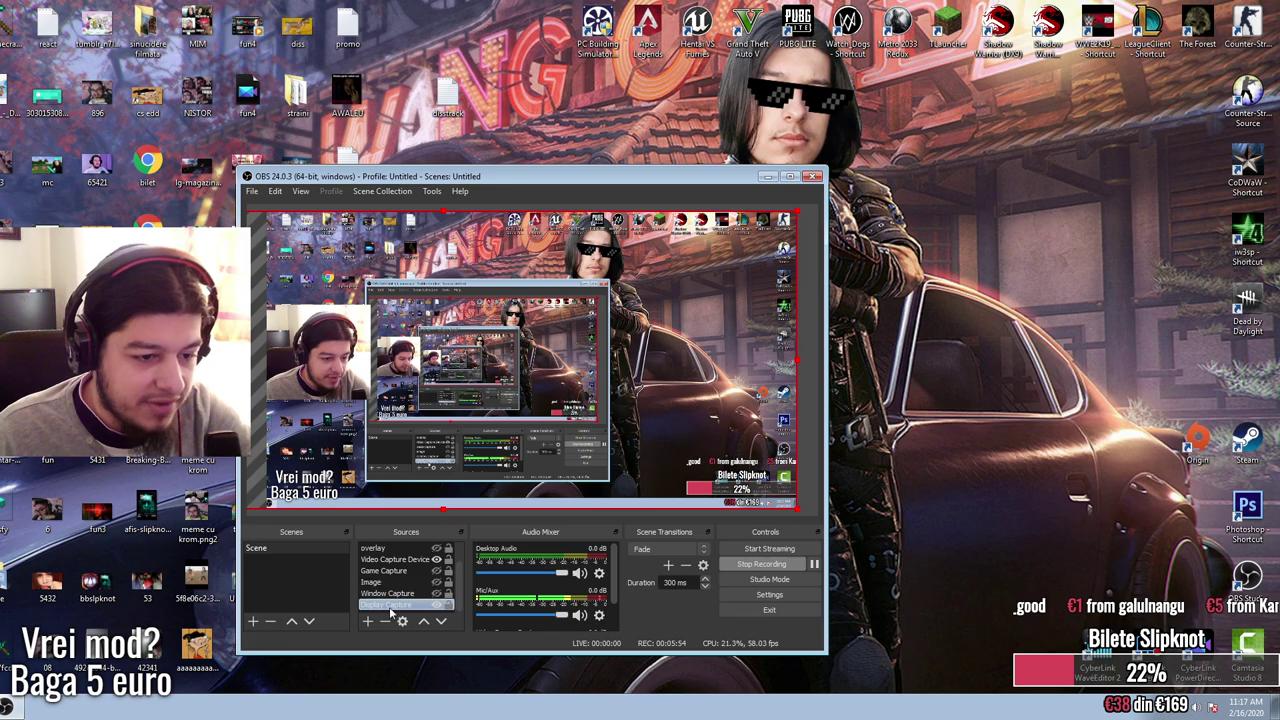
pyautogui.moveTo(378, 519); pyautogui.dragTo(930, 475)
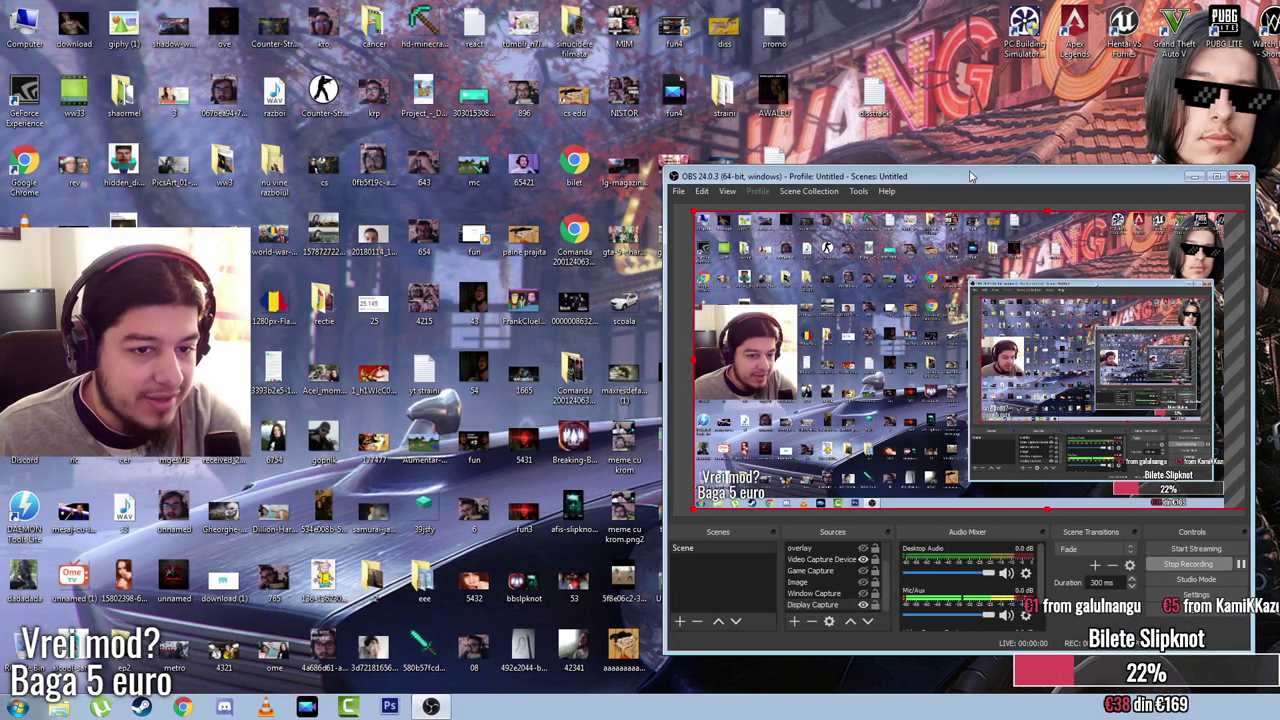
# Step: Reposition the OBS window near the upper right of the captured desktop area, clear of the webcam image
pyautogui.moveTo(968, 181); pyautogui.dragTo(942, 96)
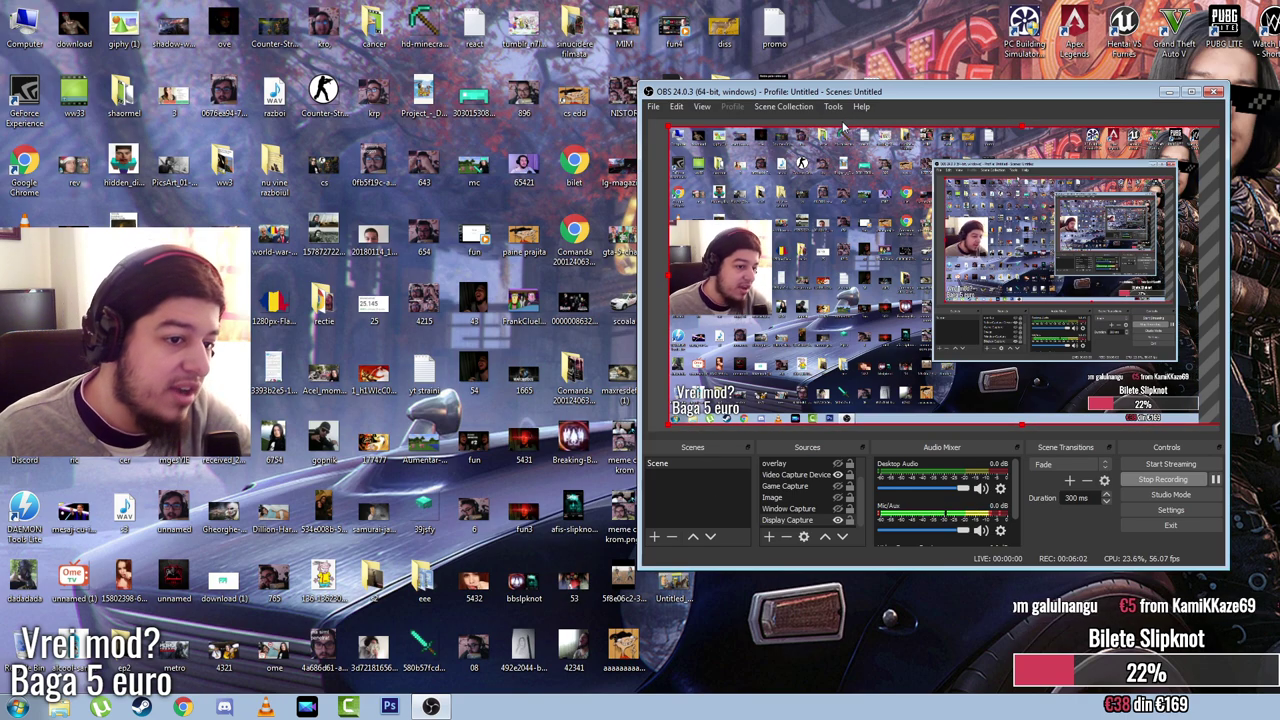
pyautogui.moveTo(854, 91); pyautogui.dragTo(1088, 80)
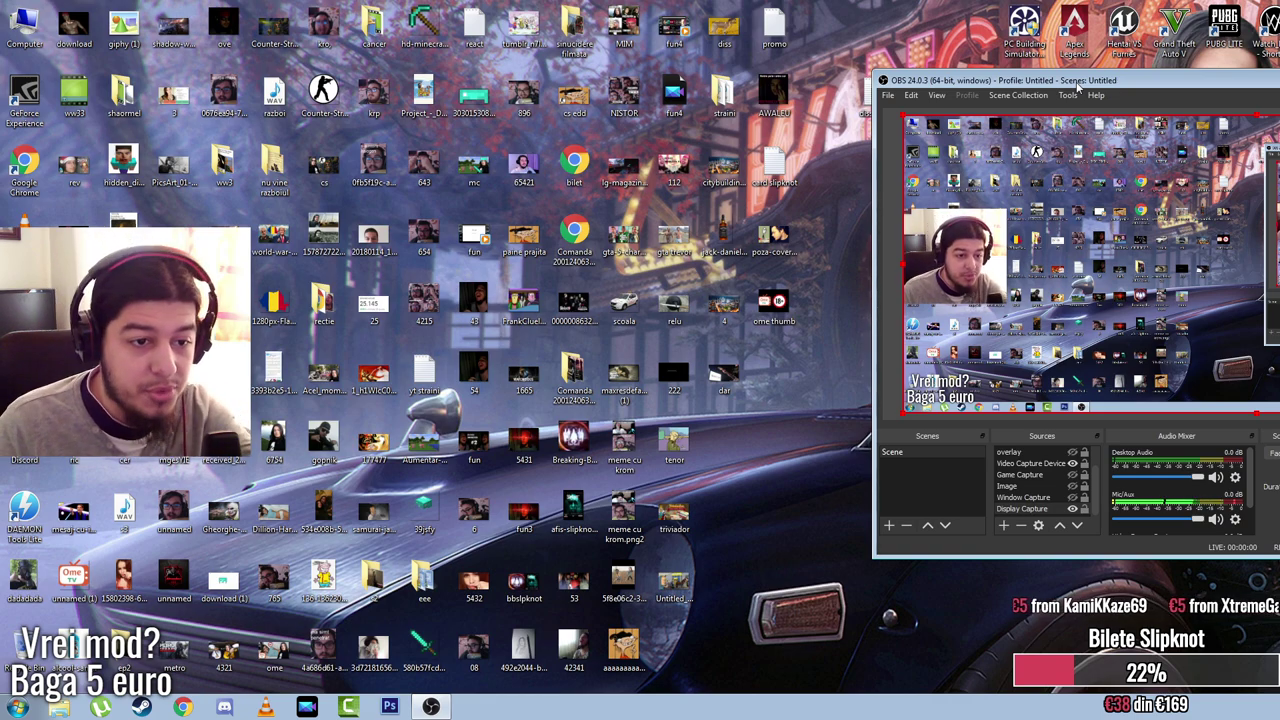
pyautogui.moveTo(1030, 80); pyautogui.dragTo(878, 80)
# Step: Try Game Capture's Capture any fullscreen application mode, return to Capture specific window, check the selectable windows and close the properties
pyautogui.doubleClick(871, 475)
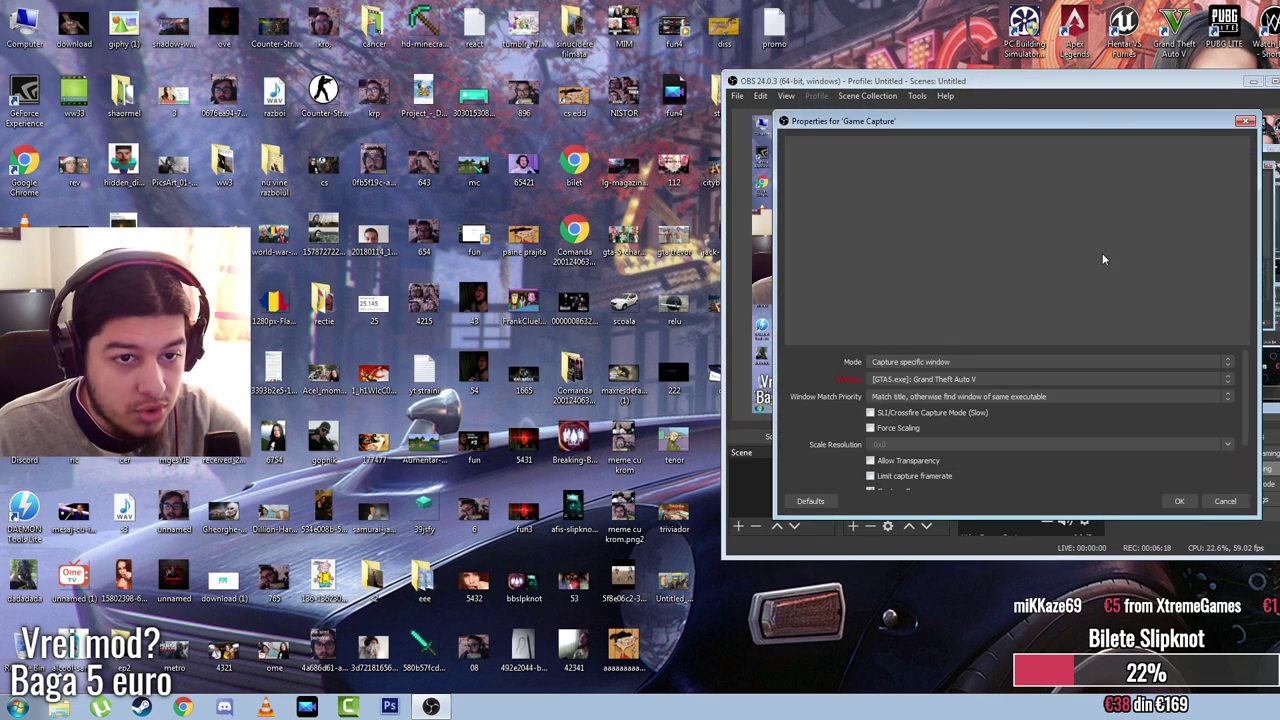
pyautogui.click(930, 362)
pyautogui.click(920, 375)
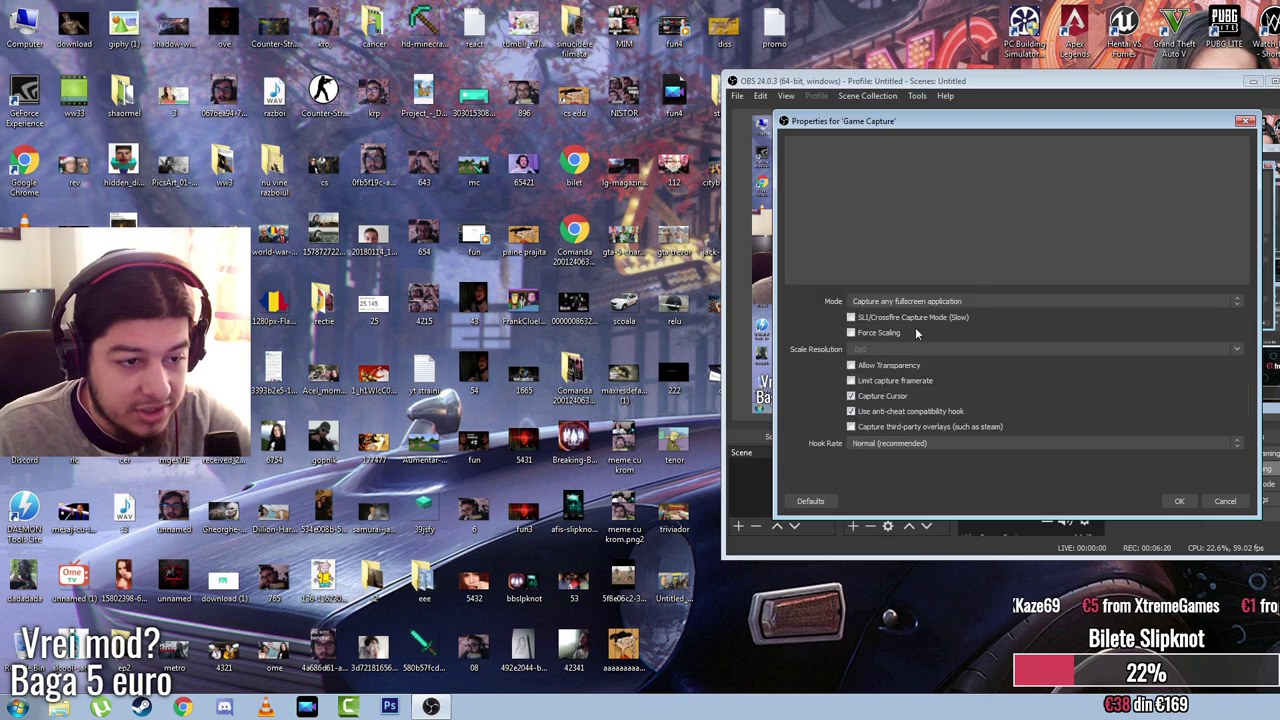
pyautogui.click(910, 305)
pyautogui.click(912, 320)
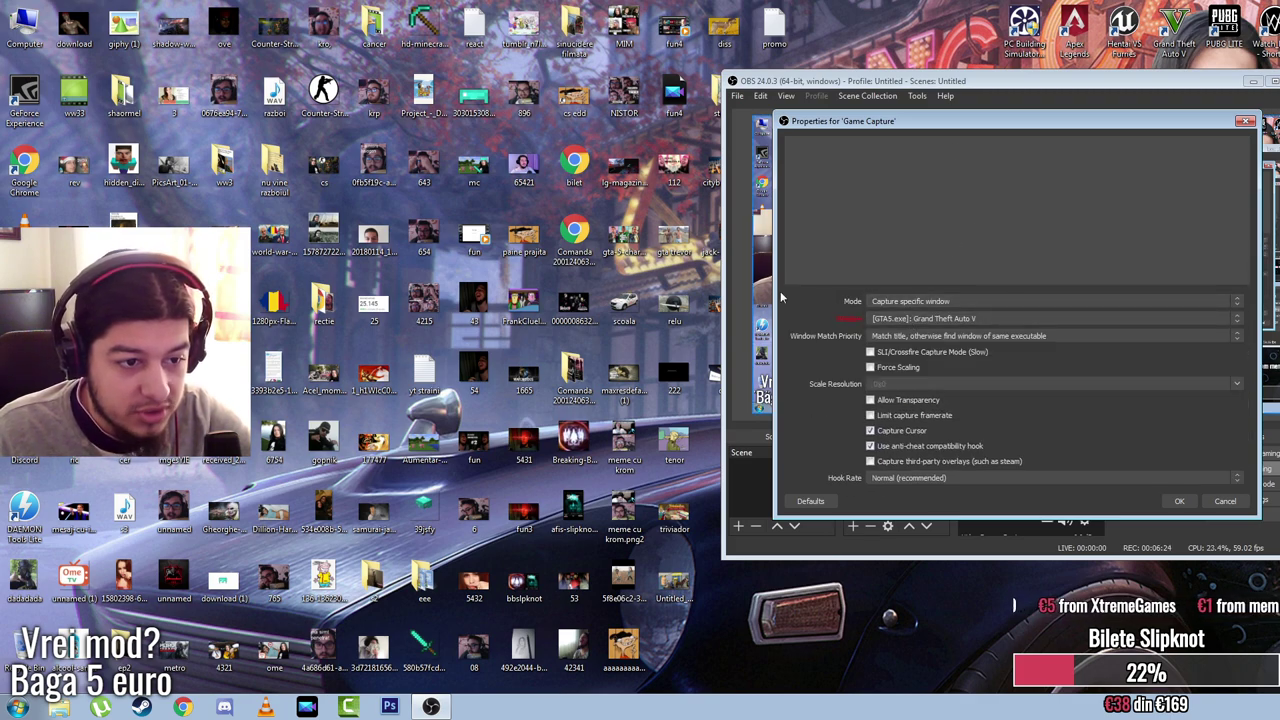
pyautogui.click(932, 318)
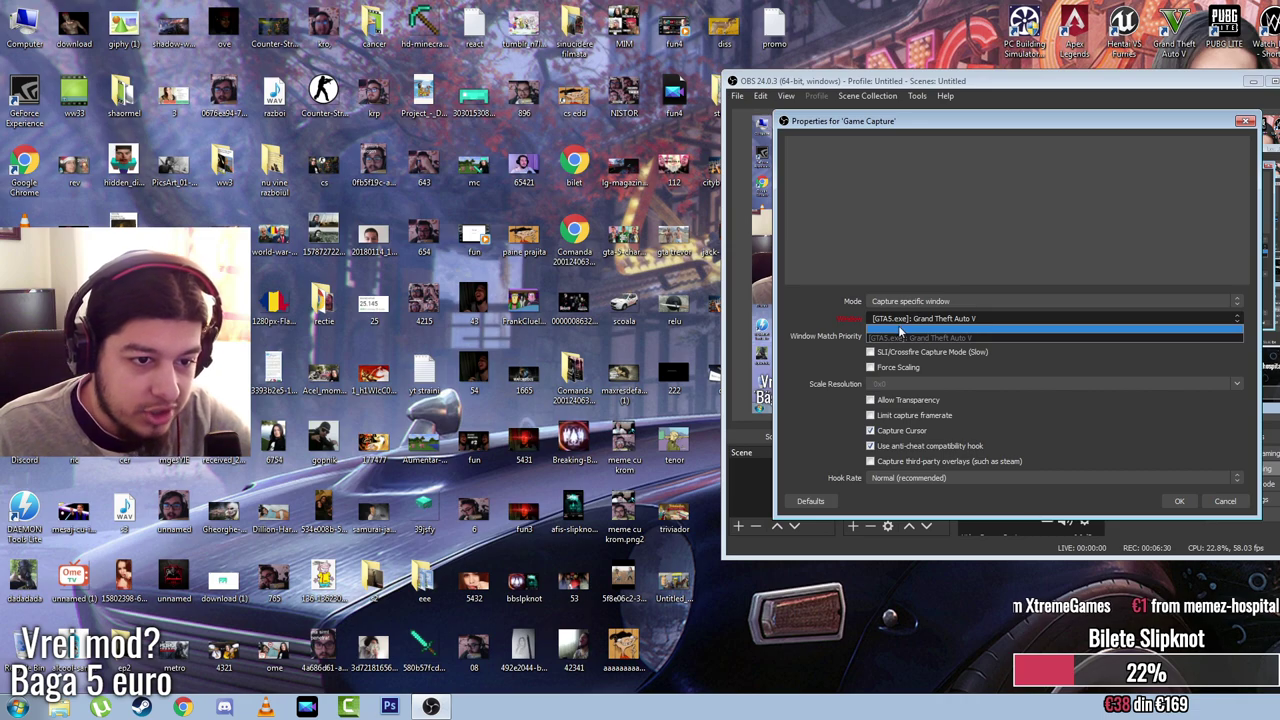
pyautogui.click(1245, 125)
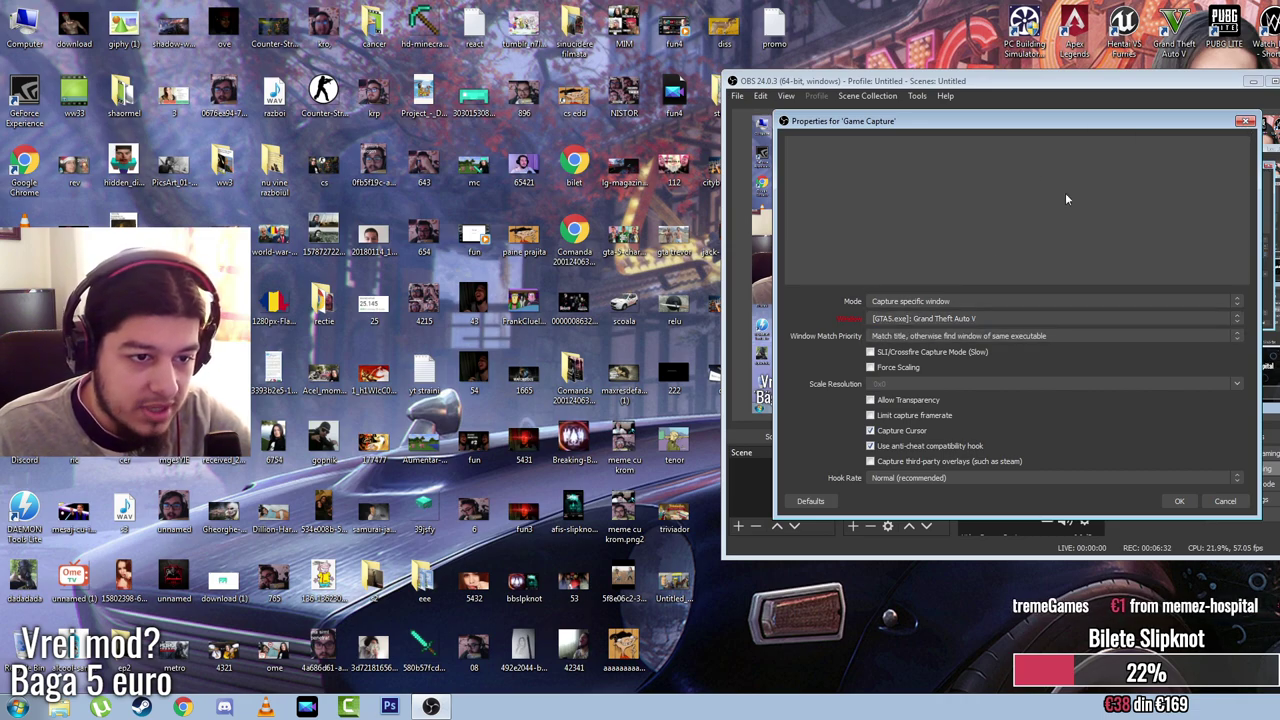
pyautogui.click(1245, 121)
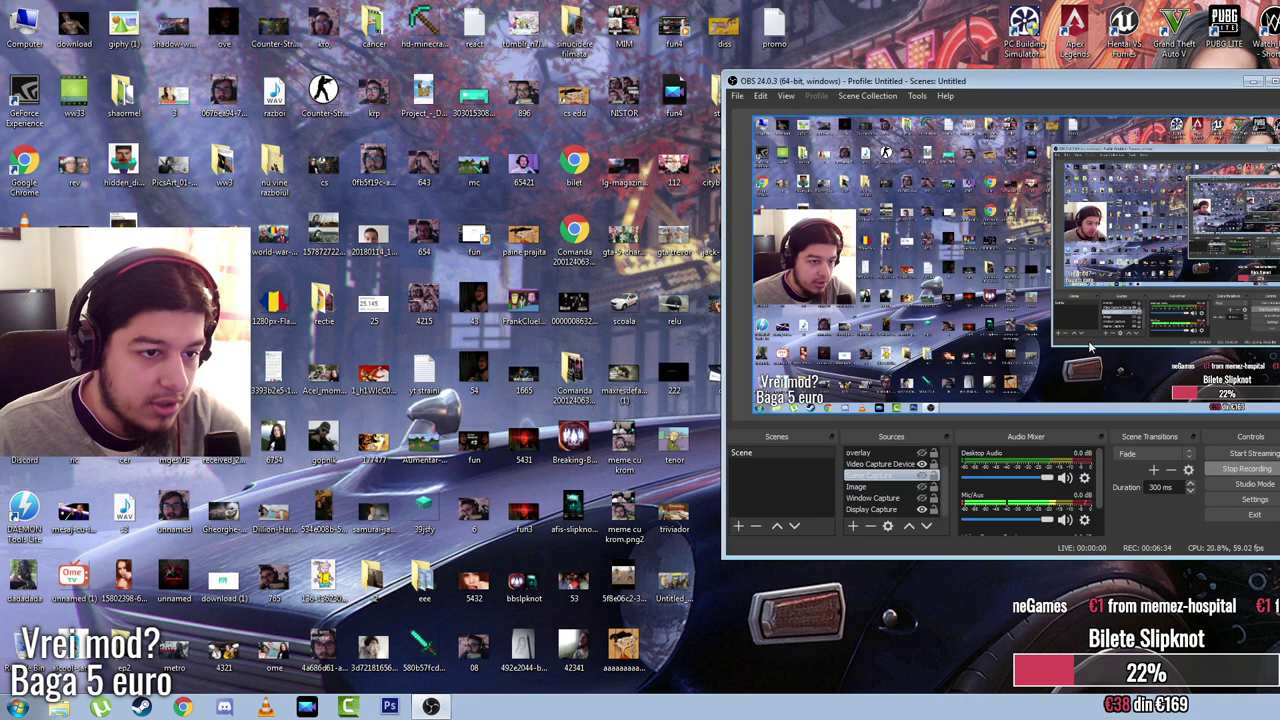
# Step: Examine which game windows the Game Capture source offers for capturing, keeping [GTA5.exe]: Grand Theft Auto V
pyautogui.doubleClick(891, 472)
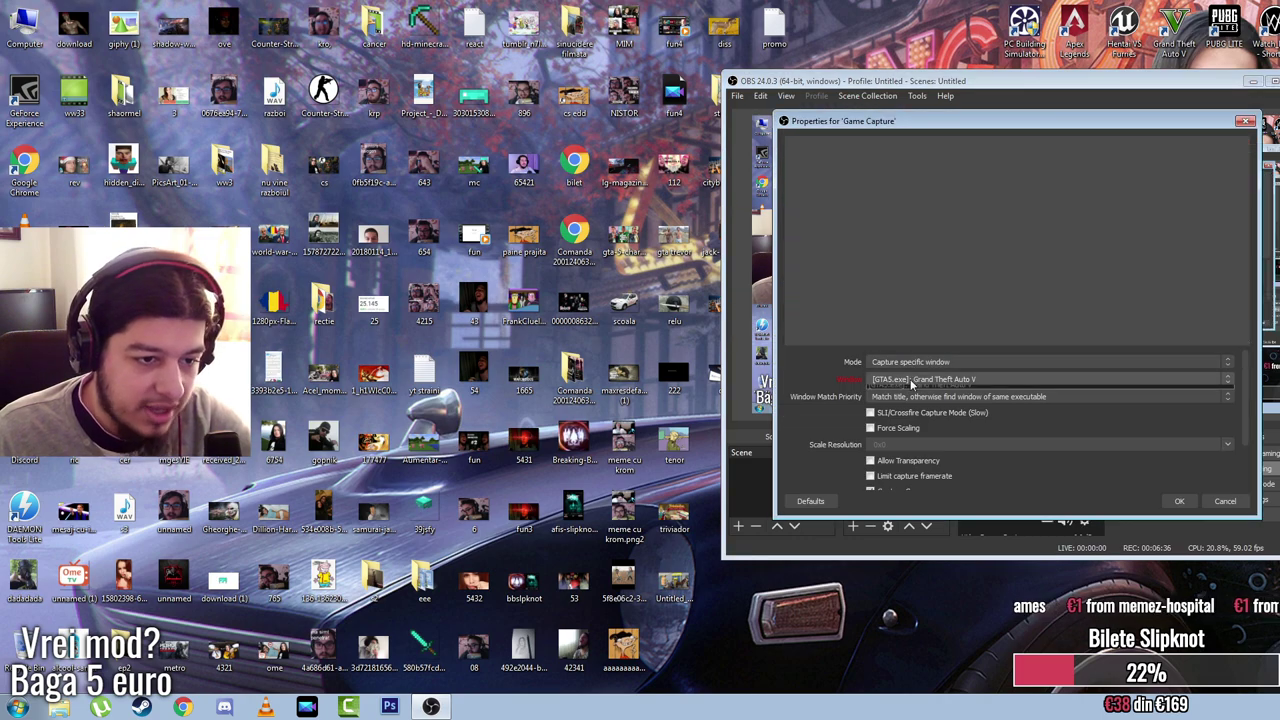
pyautogui.click(911, 380)
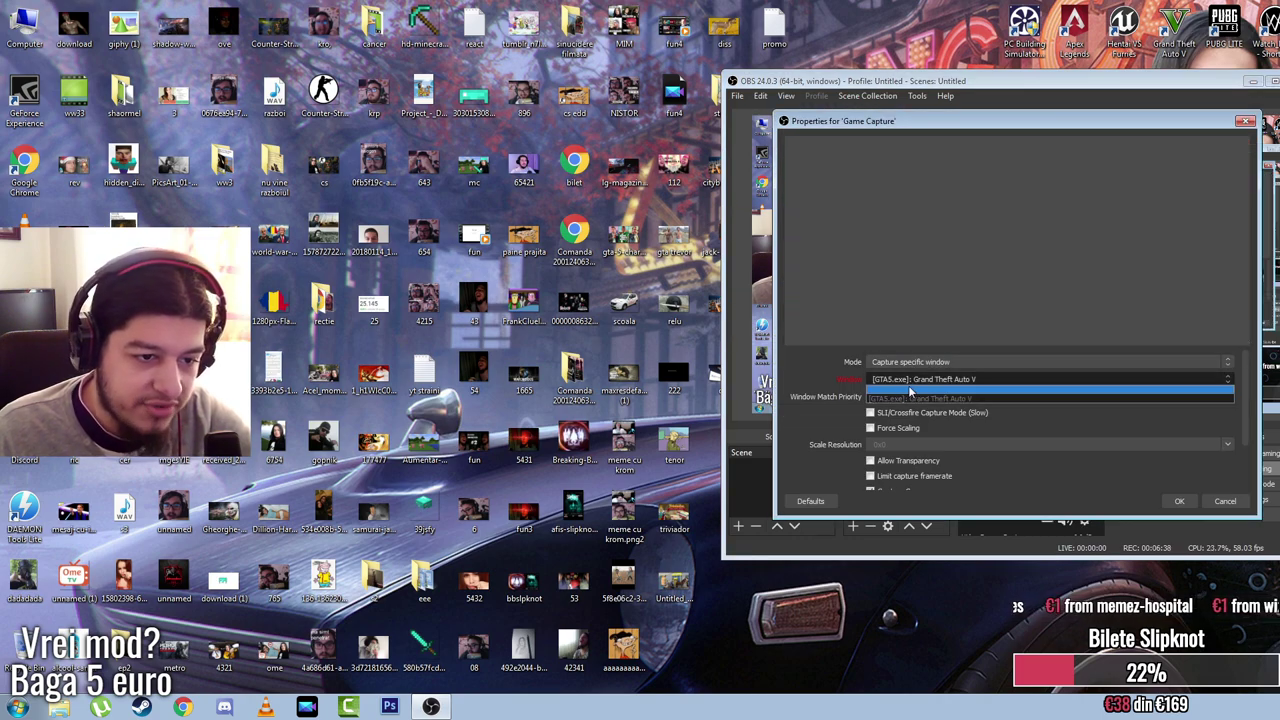
pyautogui.click(1178, 501)
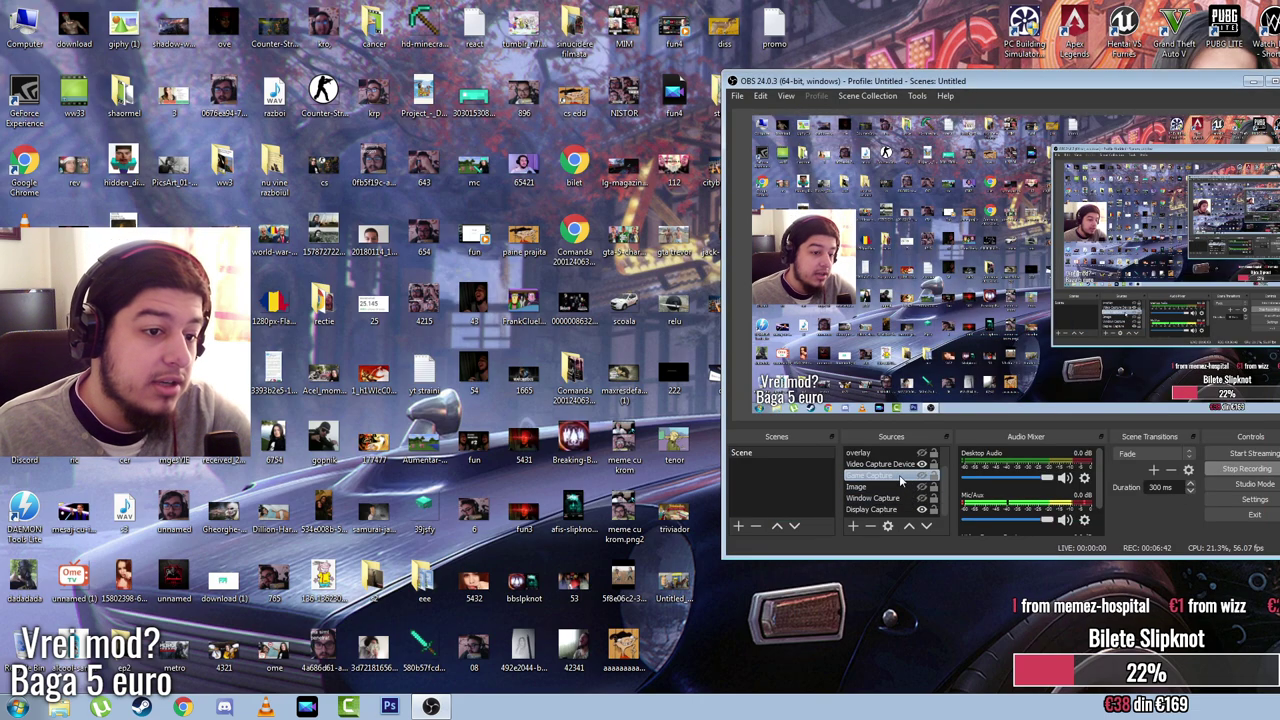
pyautogui.doubleClick(892, 476)
pyautogui.click(920, 380)
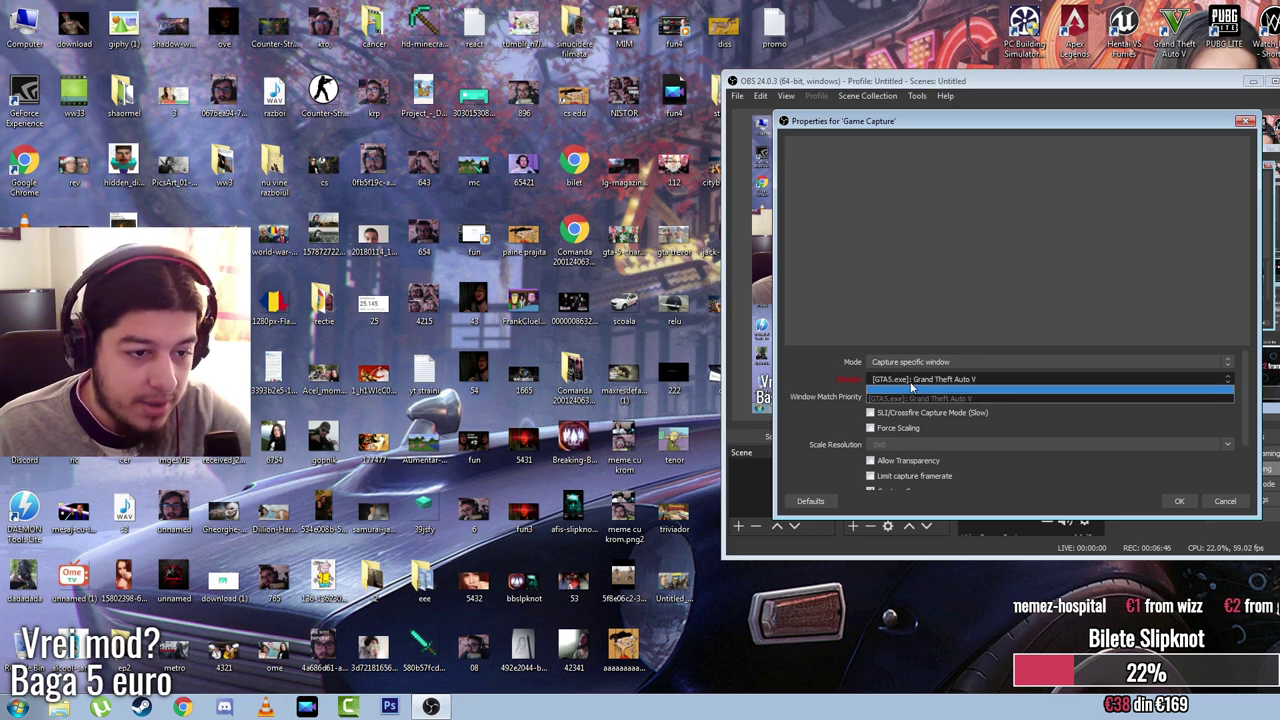
pyautogui.click(911, 388)
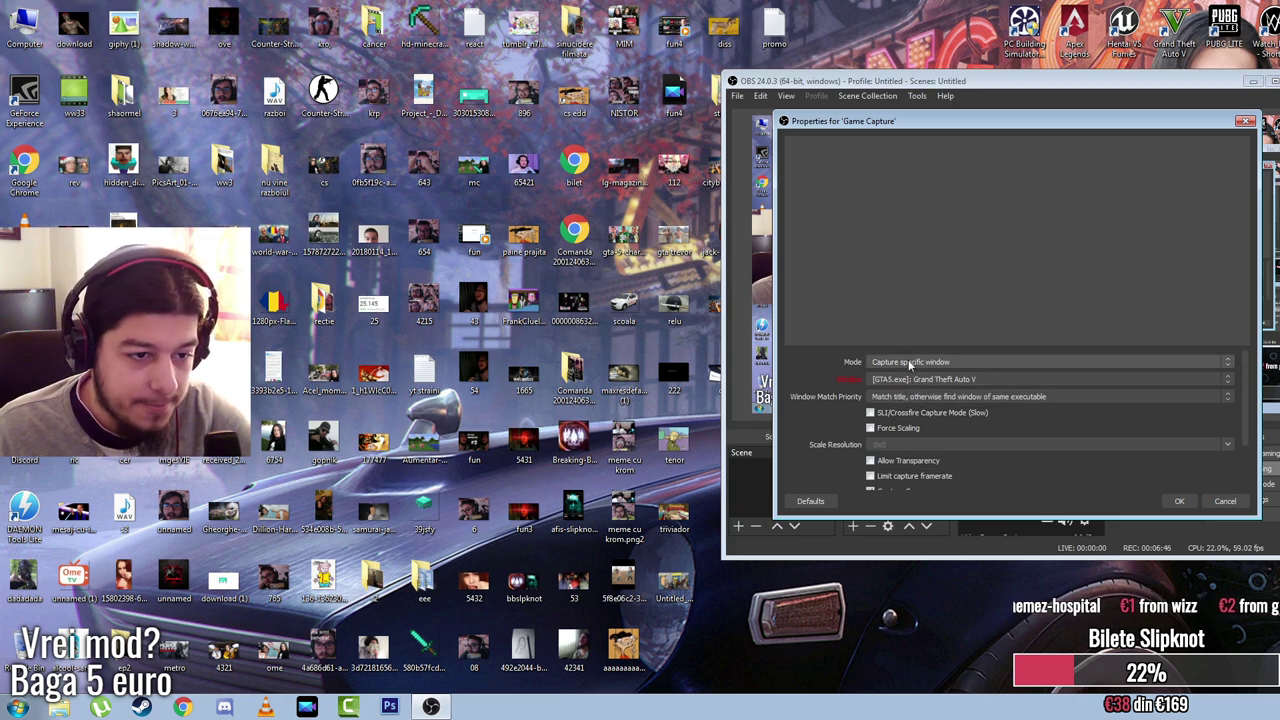
pyautogui.click(1178, 502)
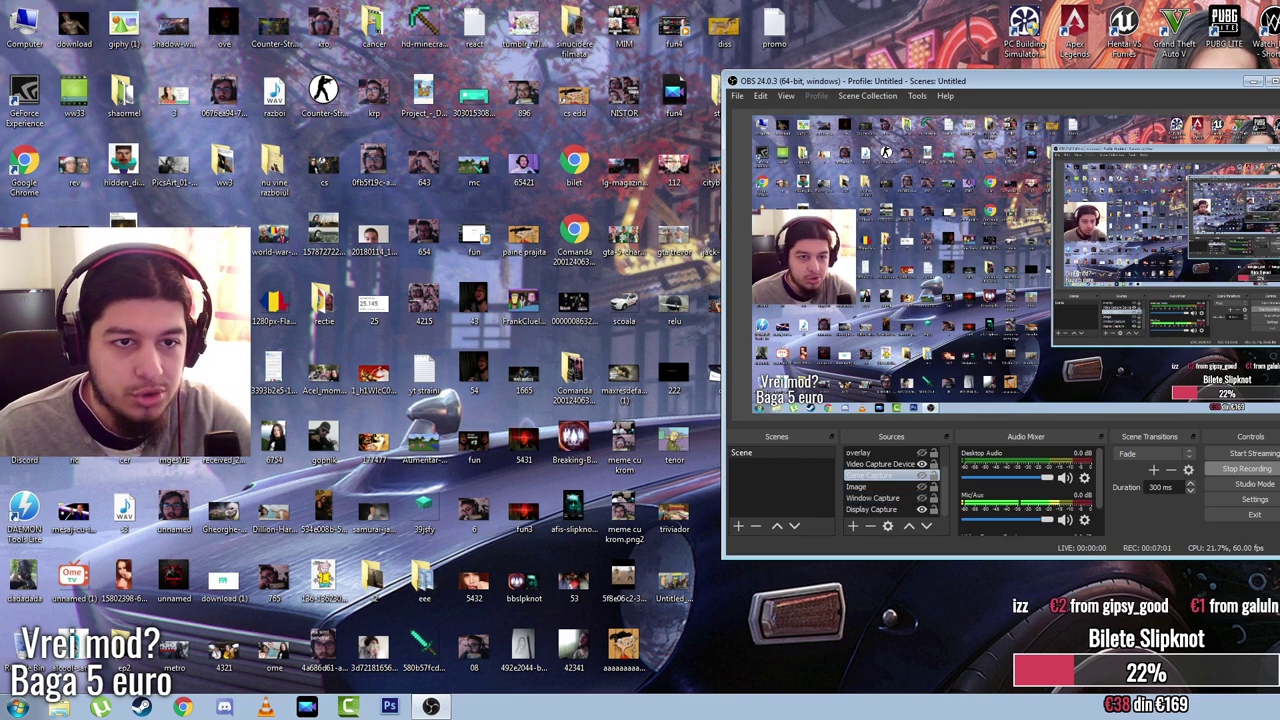
# Step: Review the Window Capture source's properties, and show the Computer window briefly before minimizing it
pyautogui.doubleClick(907, 500)
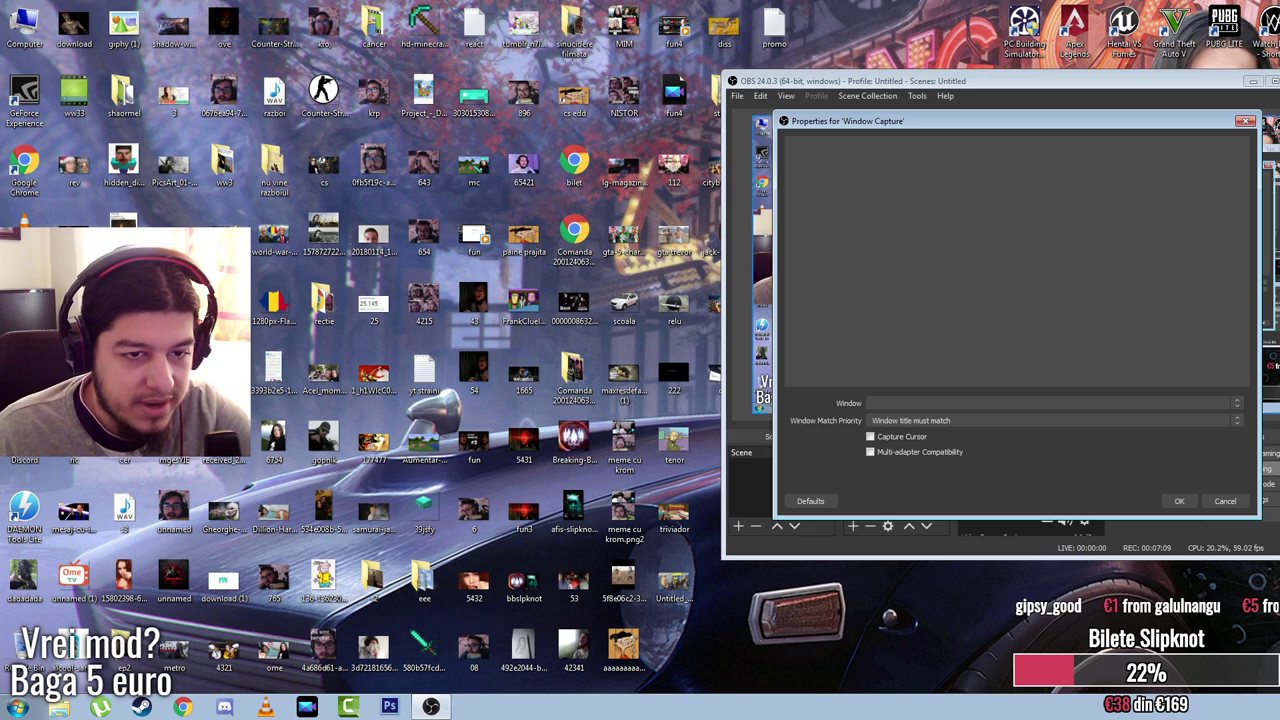
pyautogui.click(1245, 122)
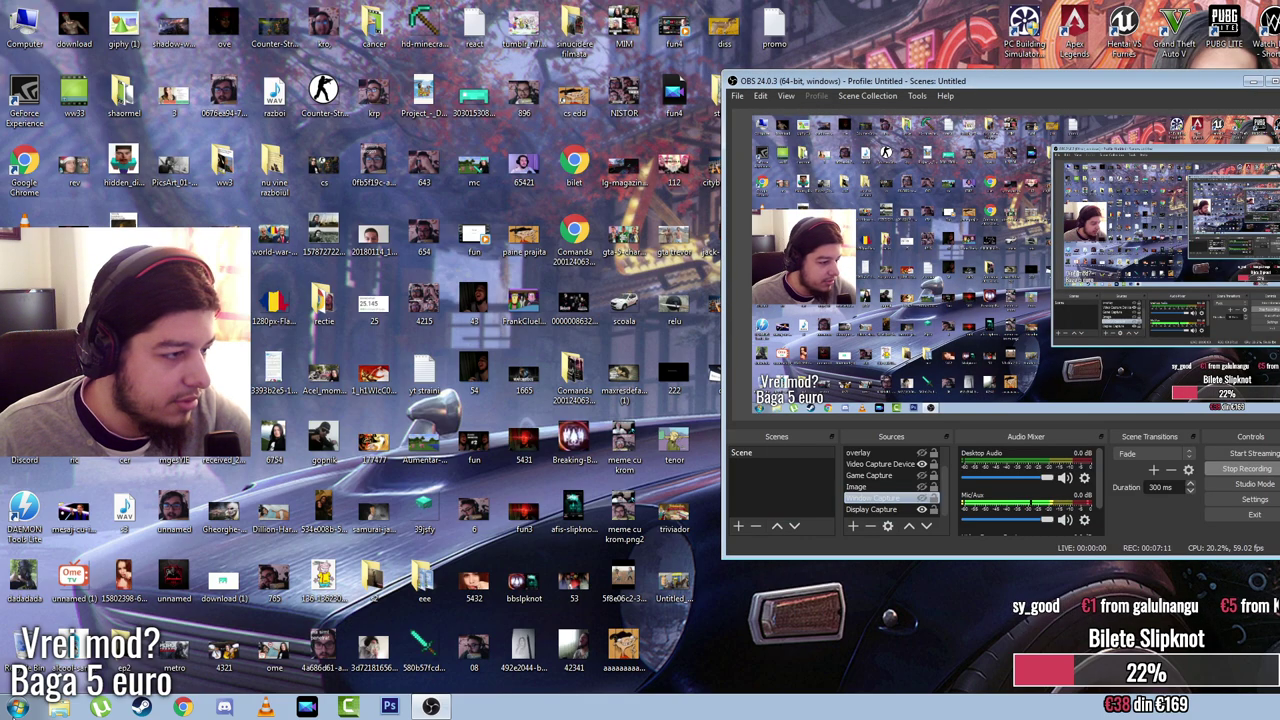
pyautogui.doubleClick(25, 35)
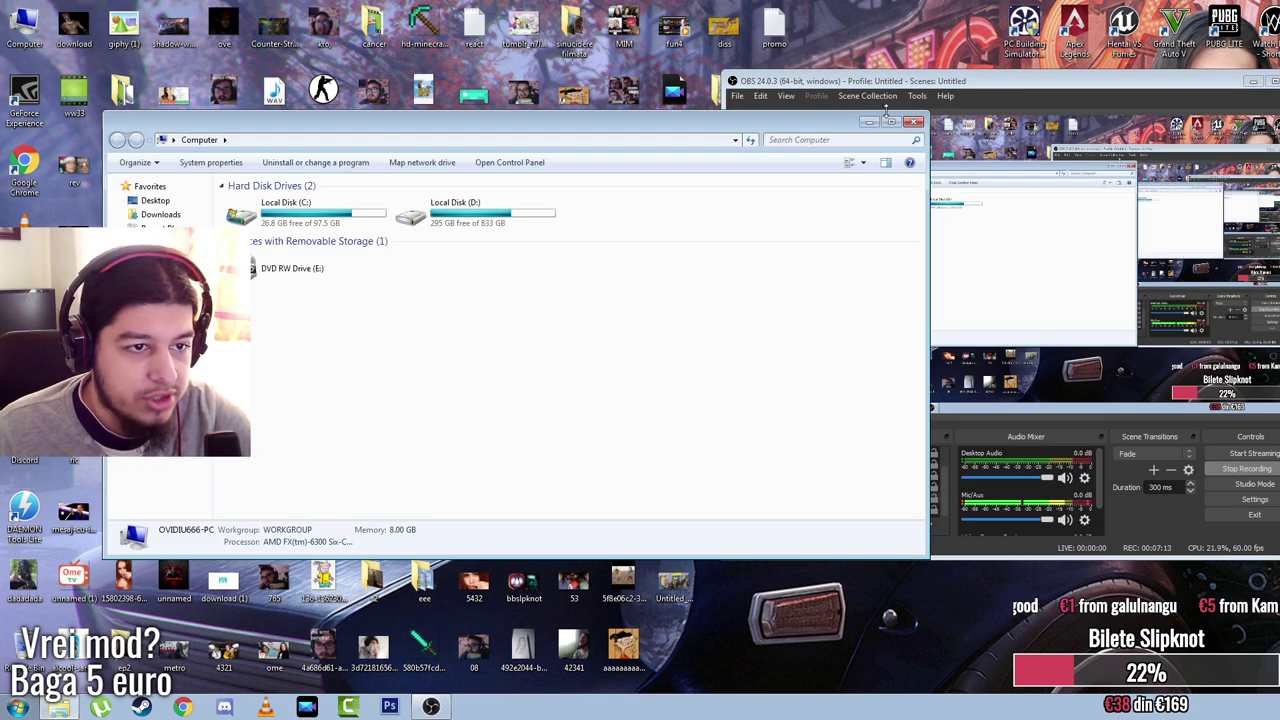
pyautogui.click(873, 122)
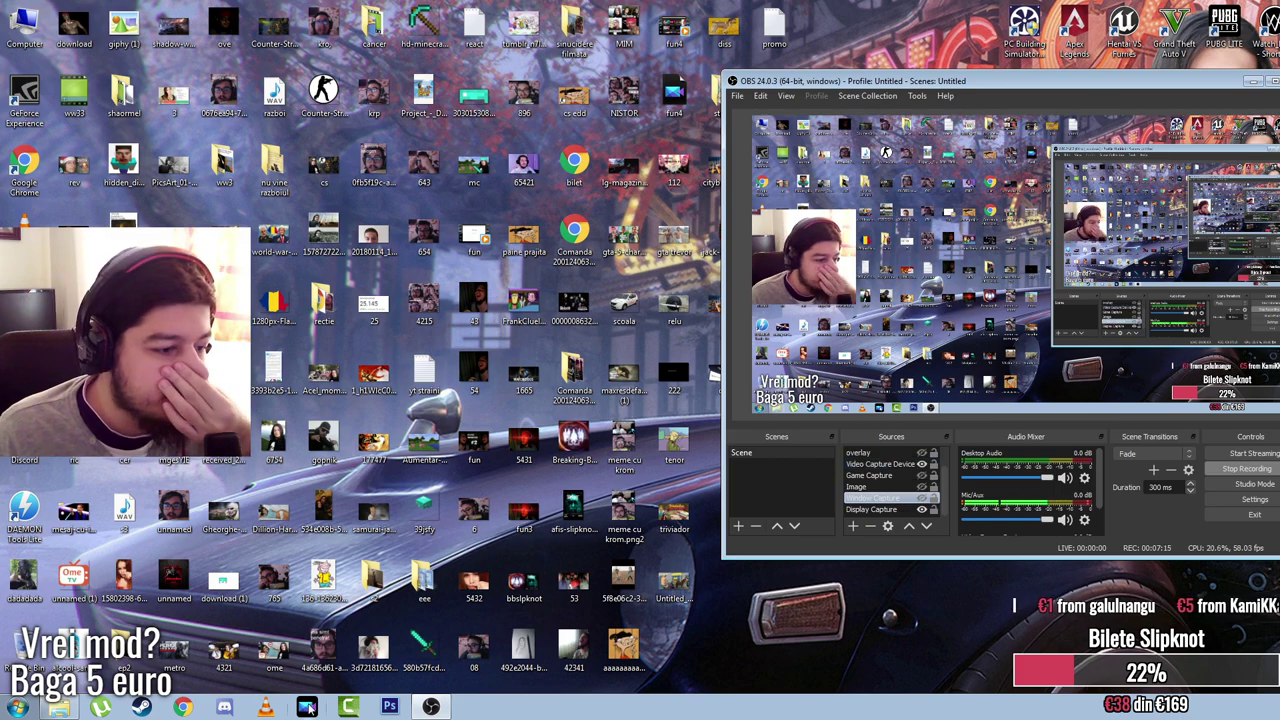
# Step: Restore the Computer window and move it and the OBS window so that they stand side by side
pyautogui.click(59, 707)
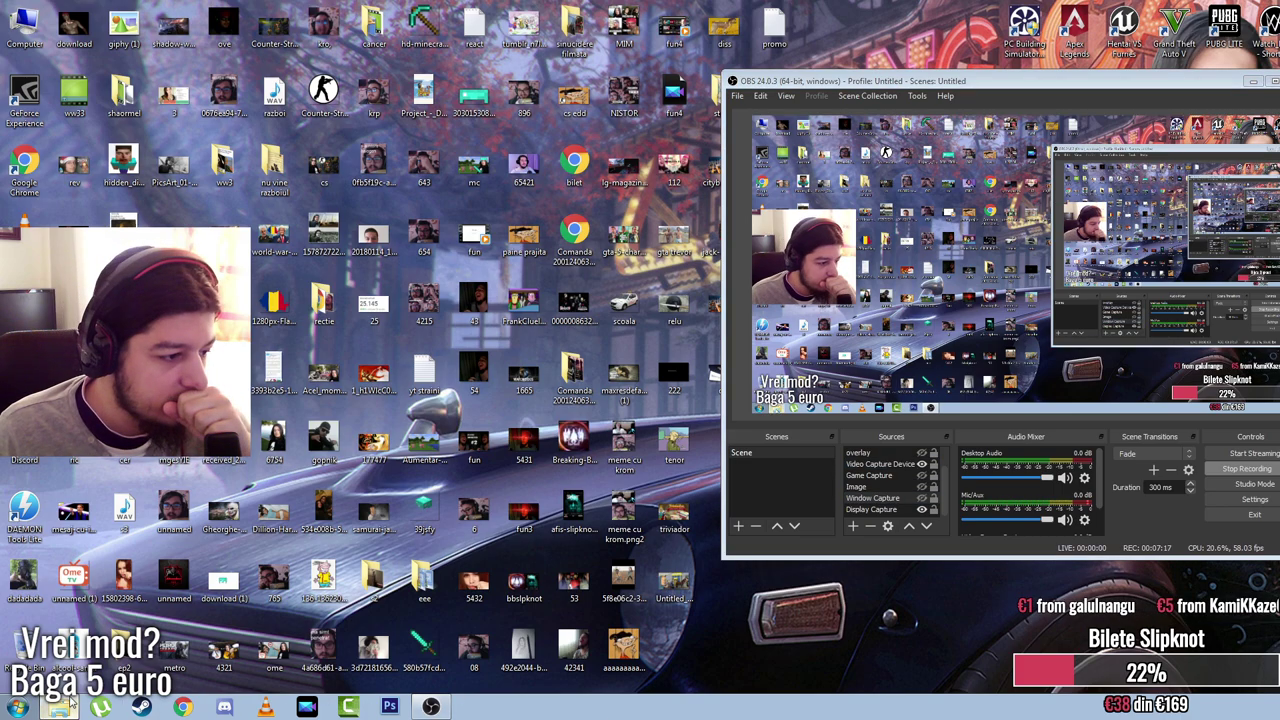
pyautogui.moveTo(532, 127); pyautogui.dragTo(467, 89)
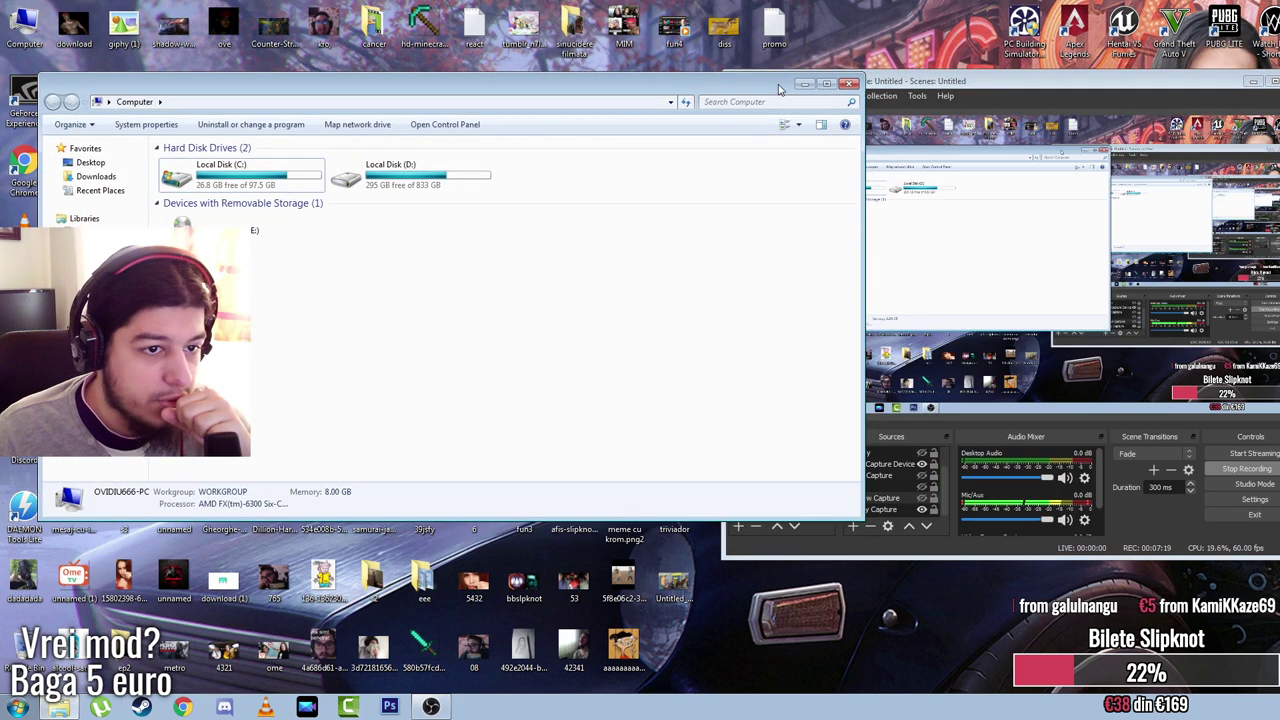
pyautogui.doubleClick(907, 88)
pyautogui.doubleClick(863, 8)
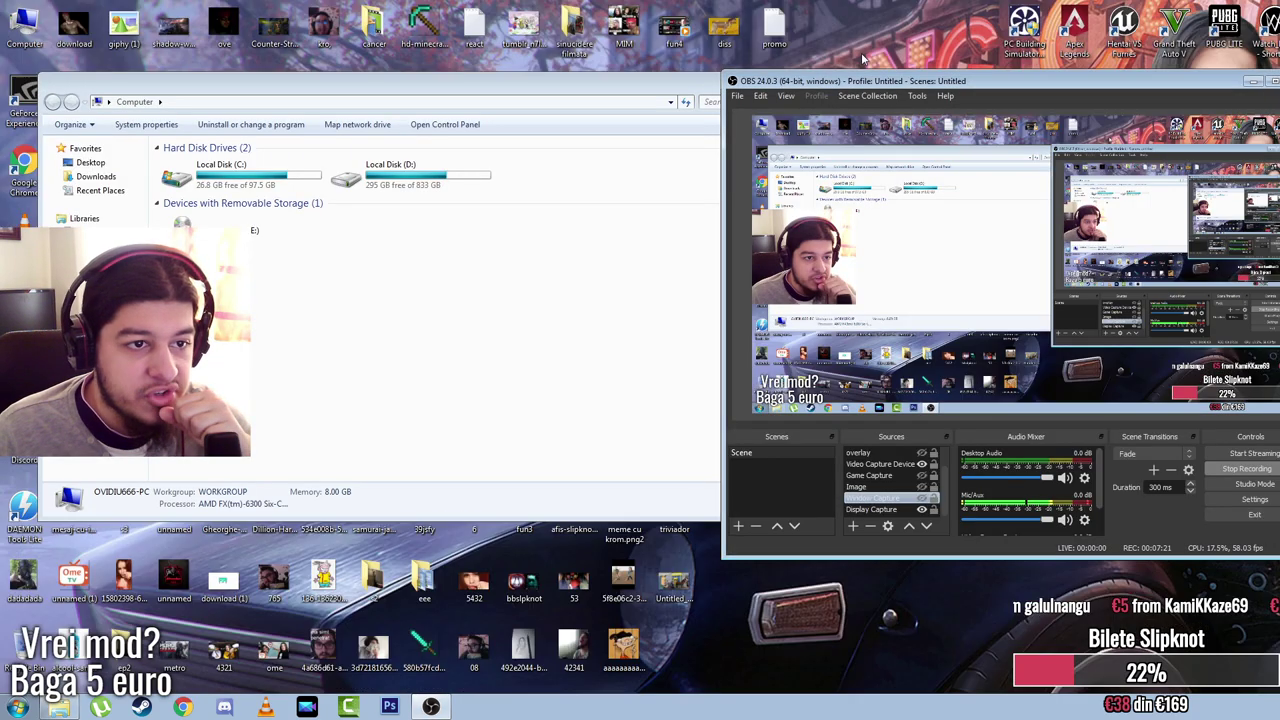
pyautogui.moveTo(848, 80); pyautogui.dragTo(940, 79)
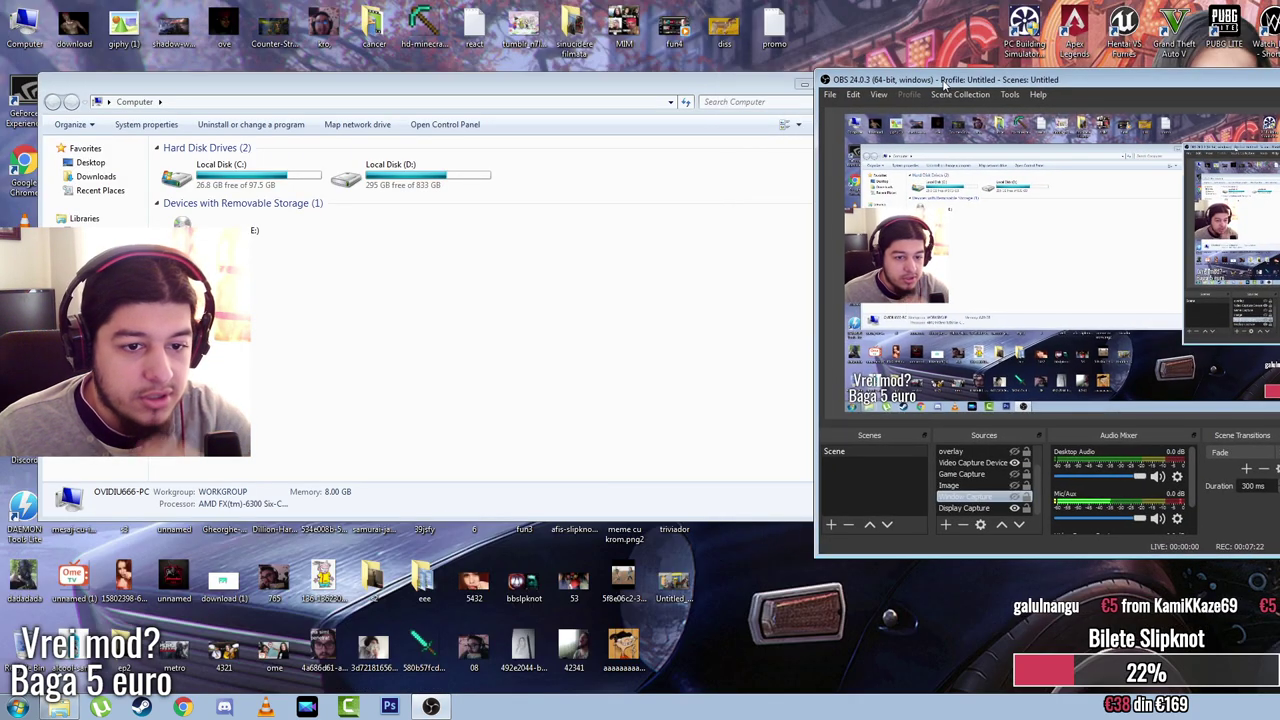
# Step: Review the Window Capture source's properties, keeping [explorer.exe]: Computer as the captured window
pyautogui.doubleClick(975, 497)
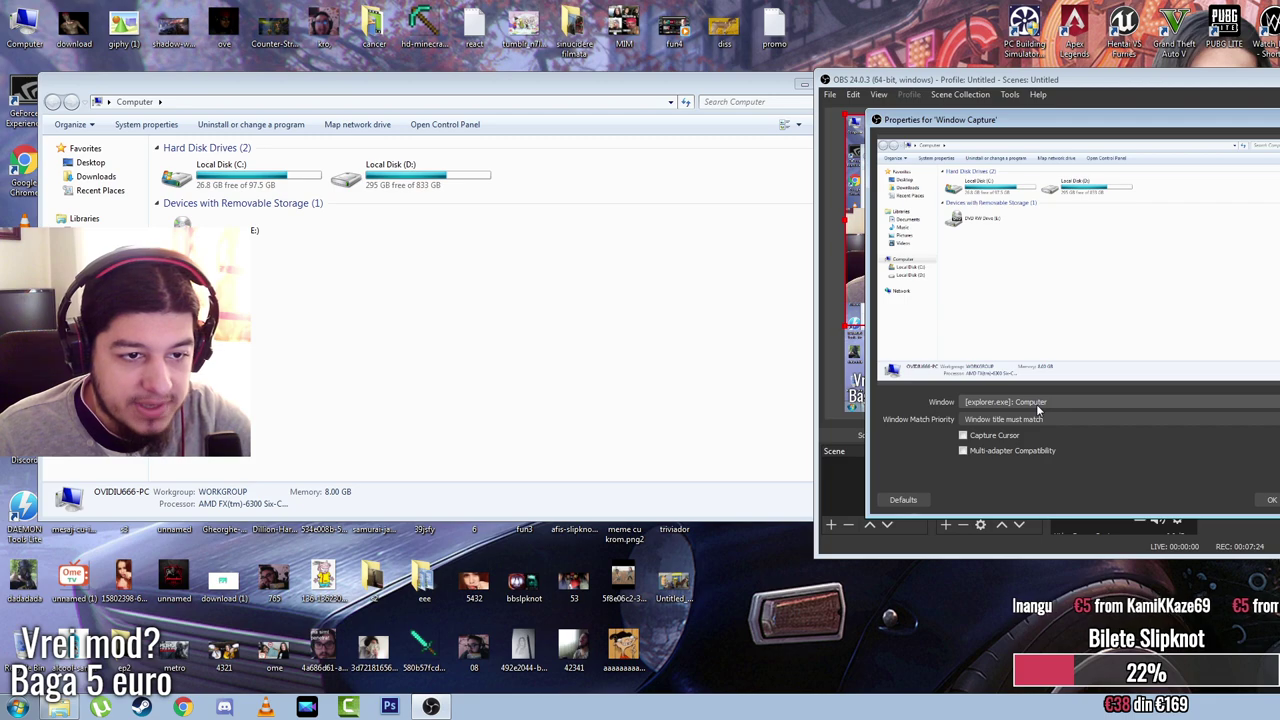
pyautogui.click(1270, 499)
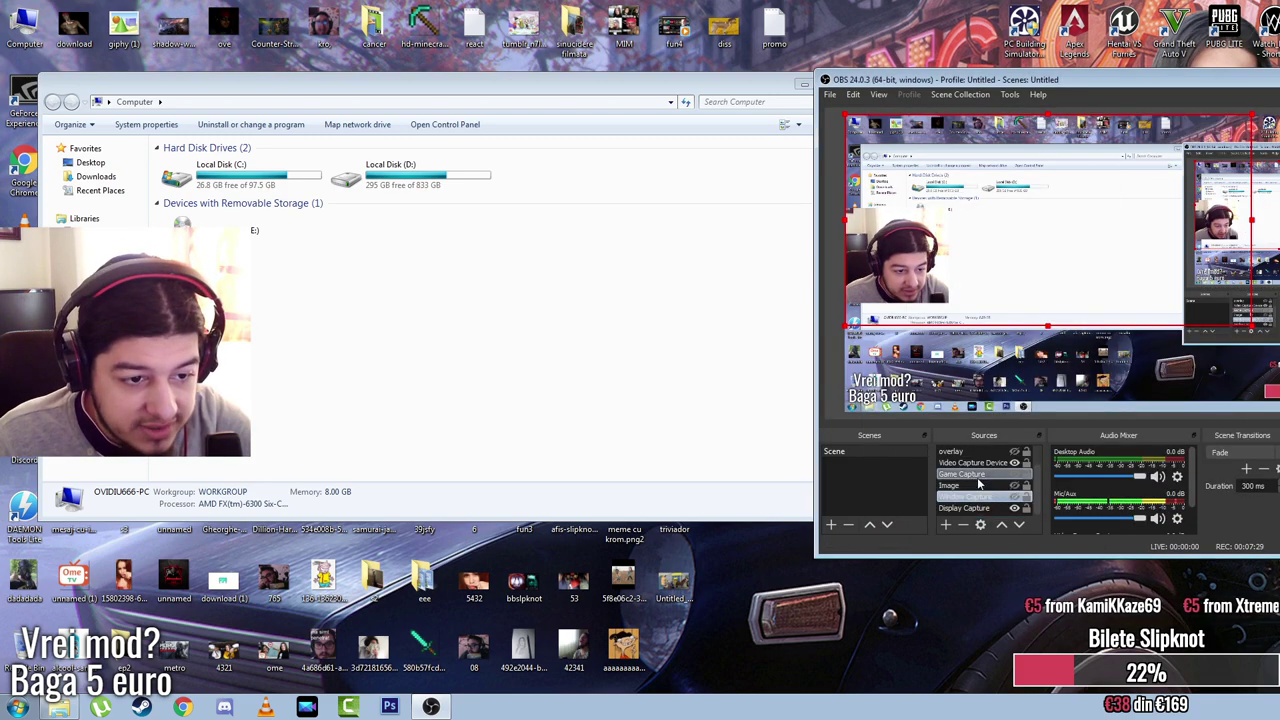
pyautogui.scroll(1, 978, 484)
pyautogui.scroll(-1, 978, 484)
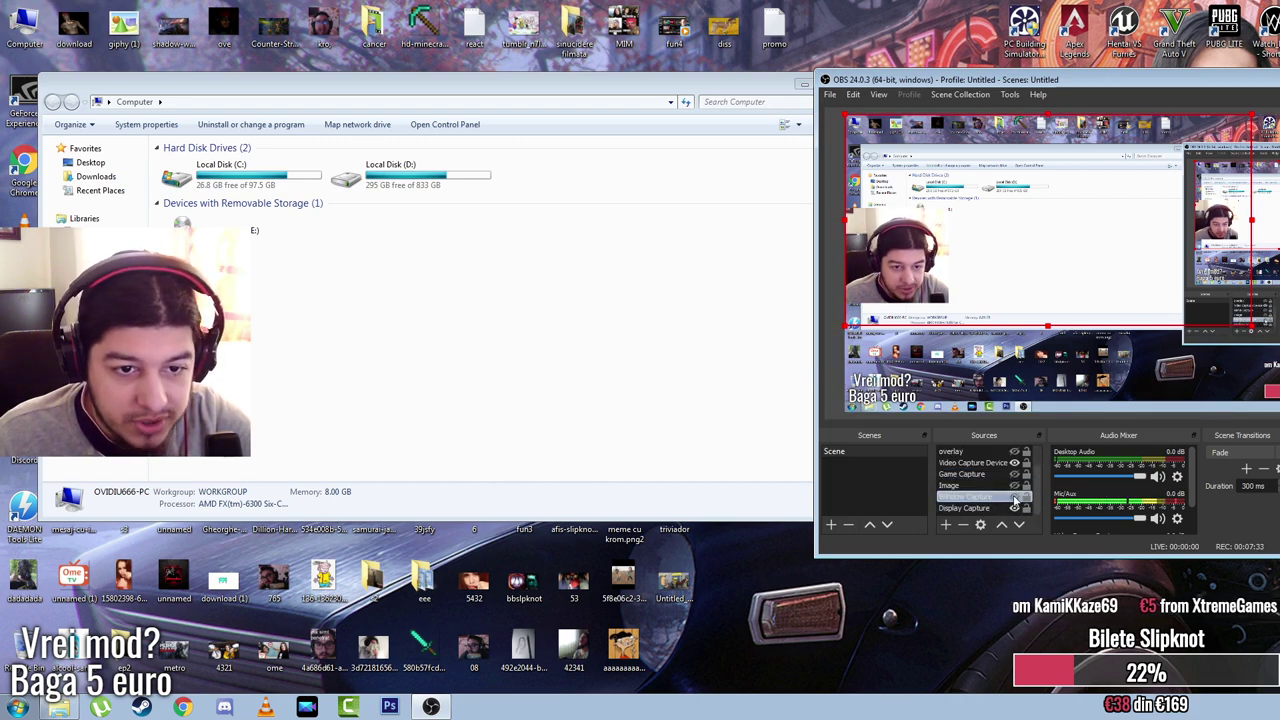
# Step: Show the Window Capture source in the scene and move the OBS window across the desktop and back to demonstrate the capture
pyautogui.click(1015, 497)
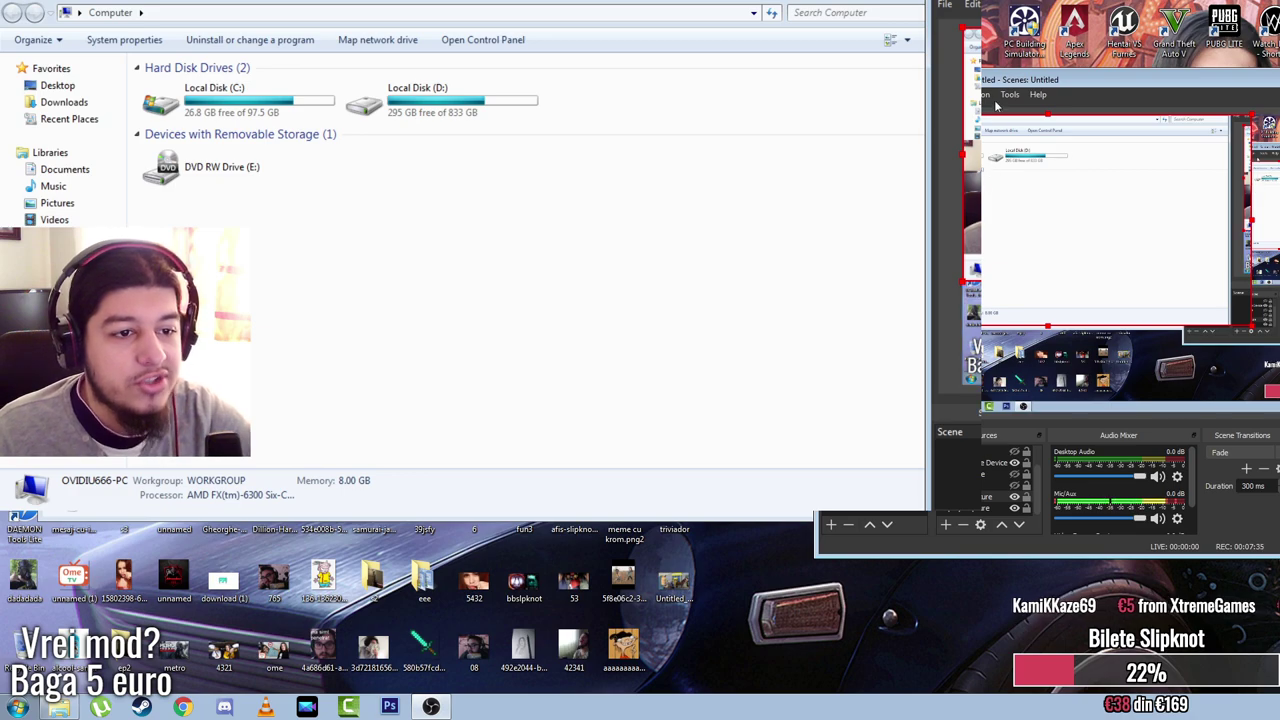
pyautogui.moveTo(1122, 88); pyautogui.dragTo(603, 88)
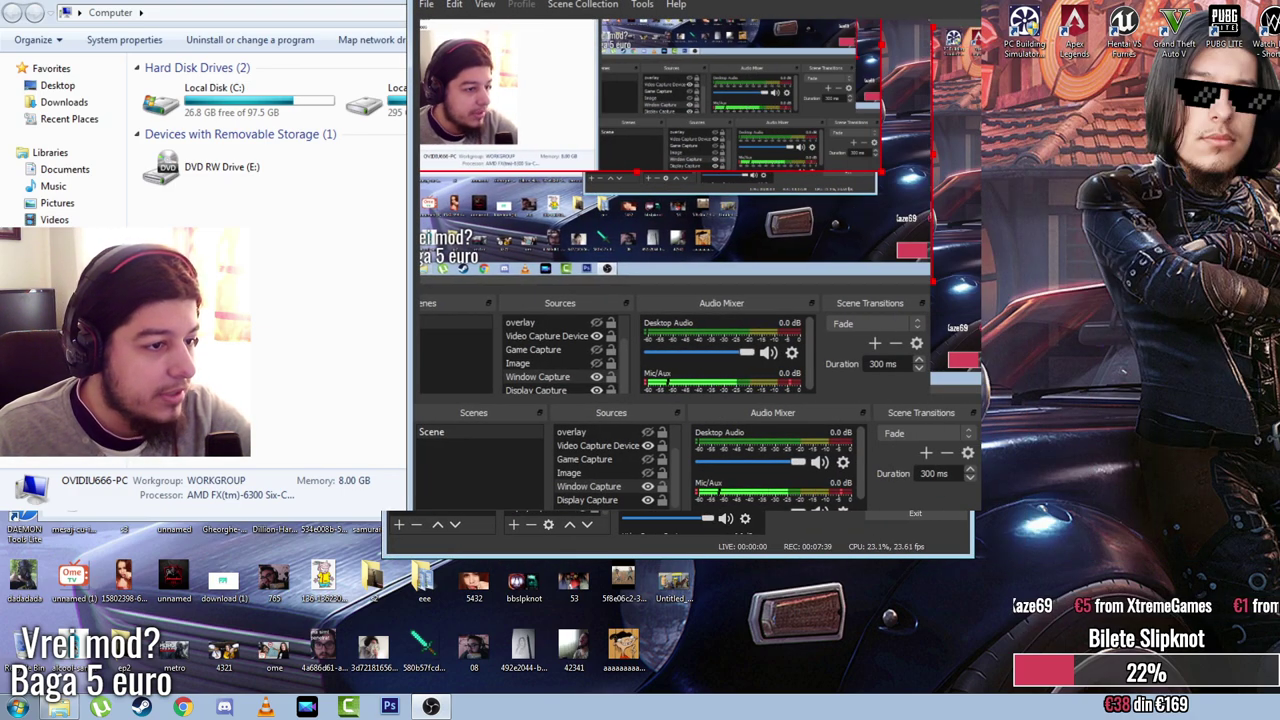
pyautogui.moveTo(700, 2); pyautogui.dragTo(1222, 96)
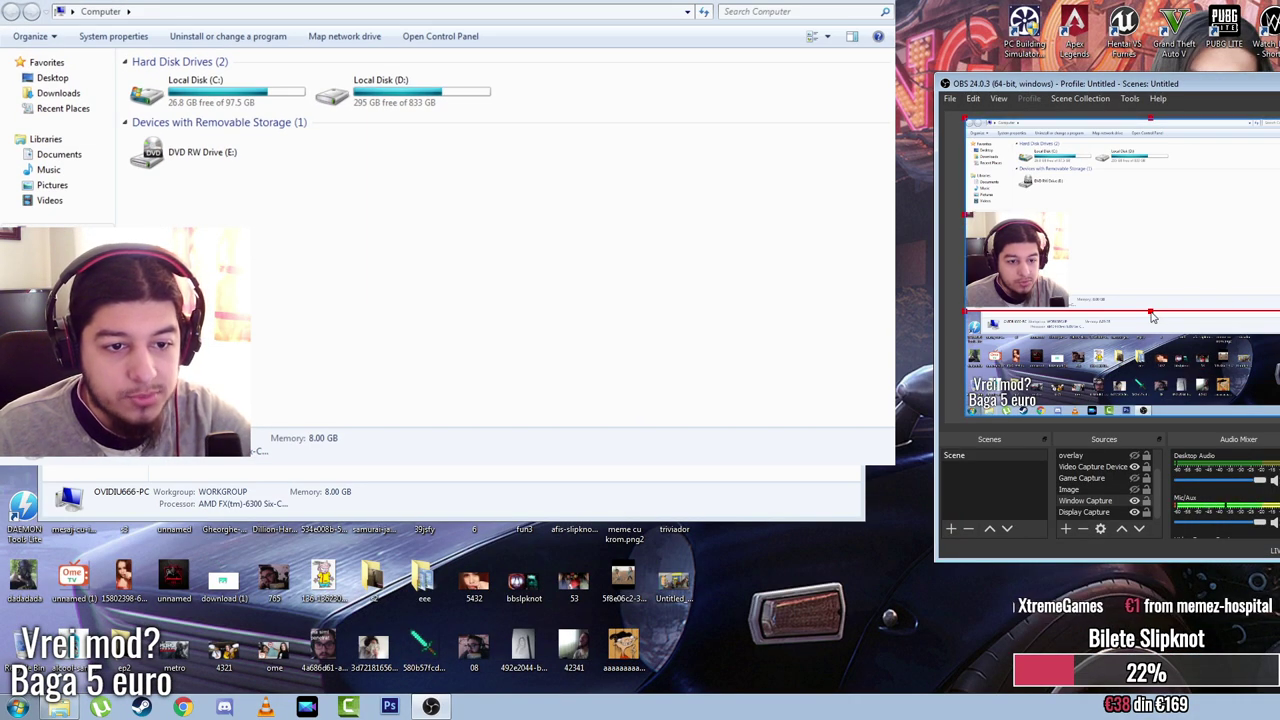
# Step: Scale the Window Capture image slightly smaller in the preview, and hide the source again
pyautogui.moveTo(1152, 316); pyautogui.dragTo(1153, 320)
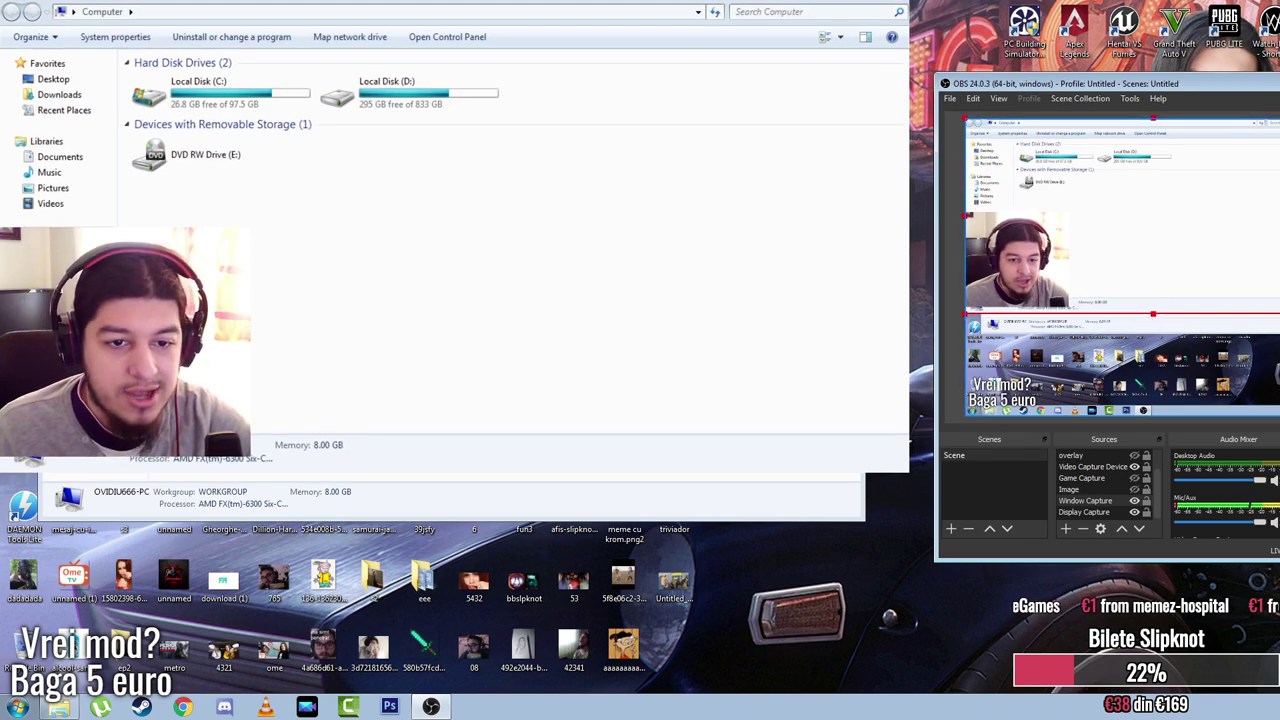
pyautogui.moveTo(1153, 316)
pyautogui.mouseDown()
pyautogui.moveTo(1153, 400)
pyautogui.moveTo(1143, 303)
pyautogui.mouseUp()
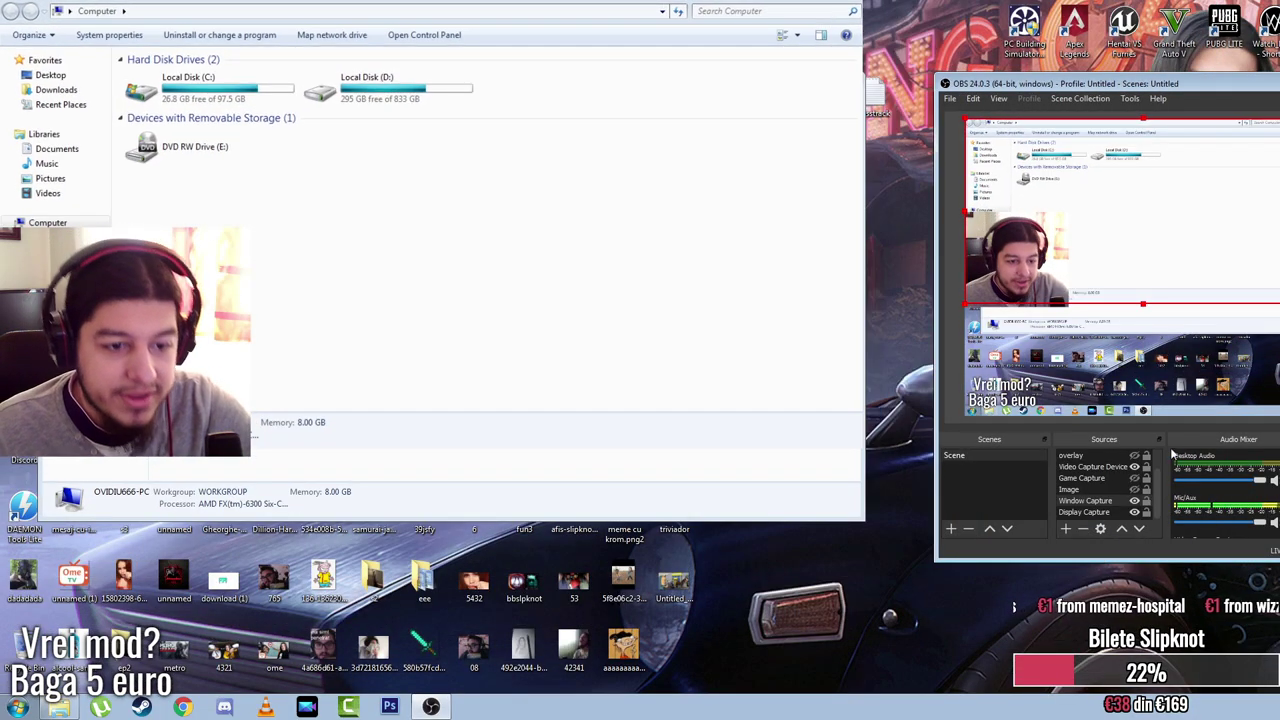
pyautogui.click(1135, 501)
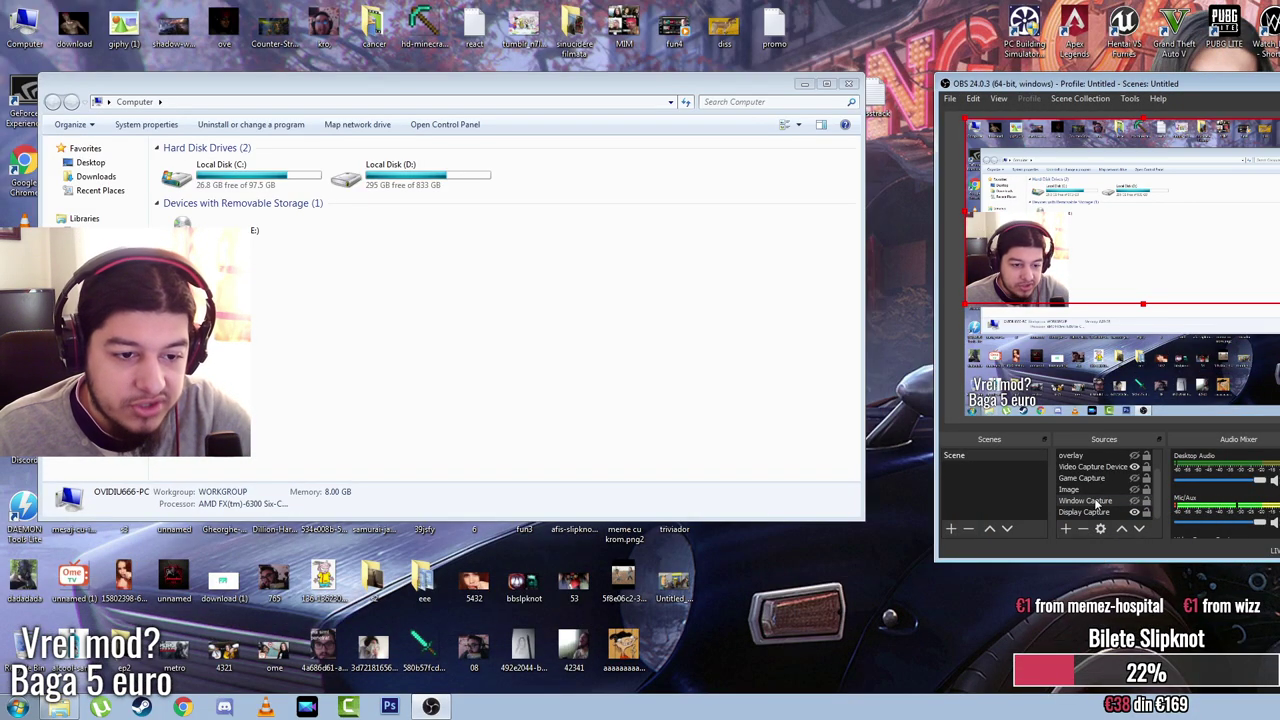
# Step: Select the Image source, close the Computer window and move the OBS window back fully into view
pyautogui.click(1095, 489)
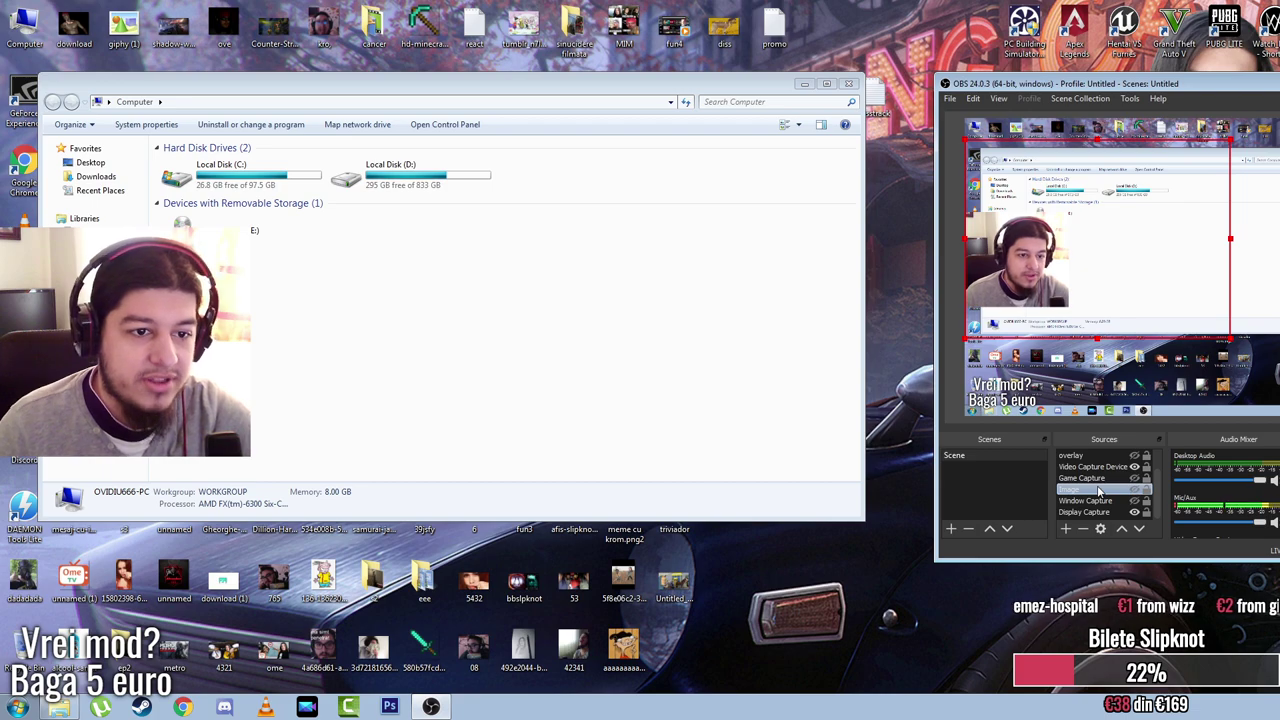
pyautogui.click(848, 84)
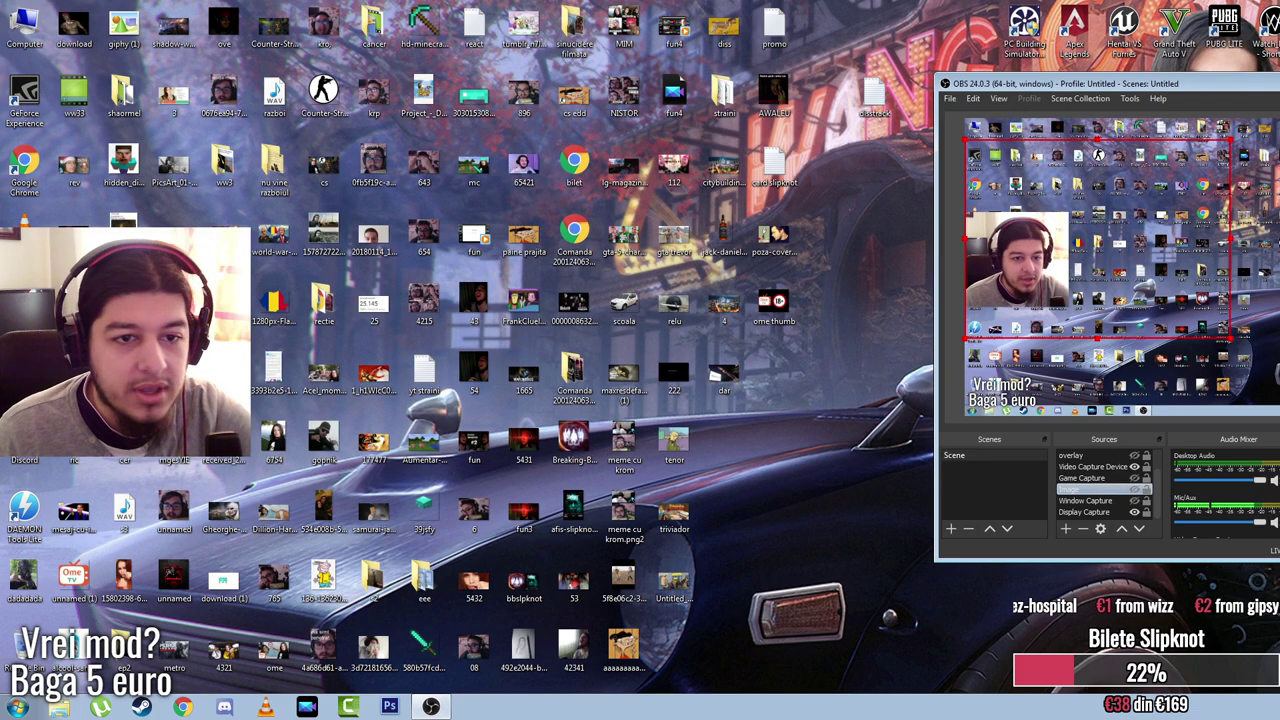
pyautogui.moveTo(1050, 83); pyautogui.dragTo(718, 89)
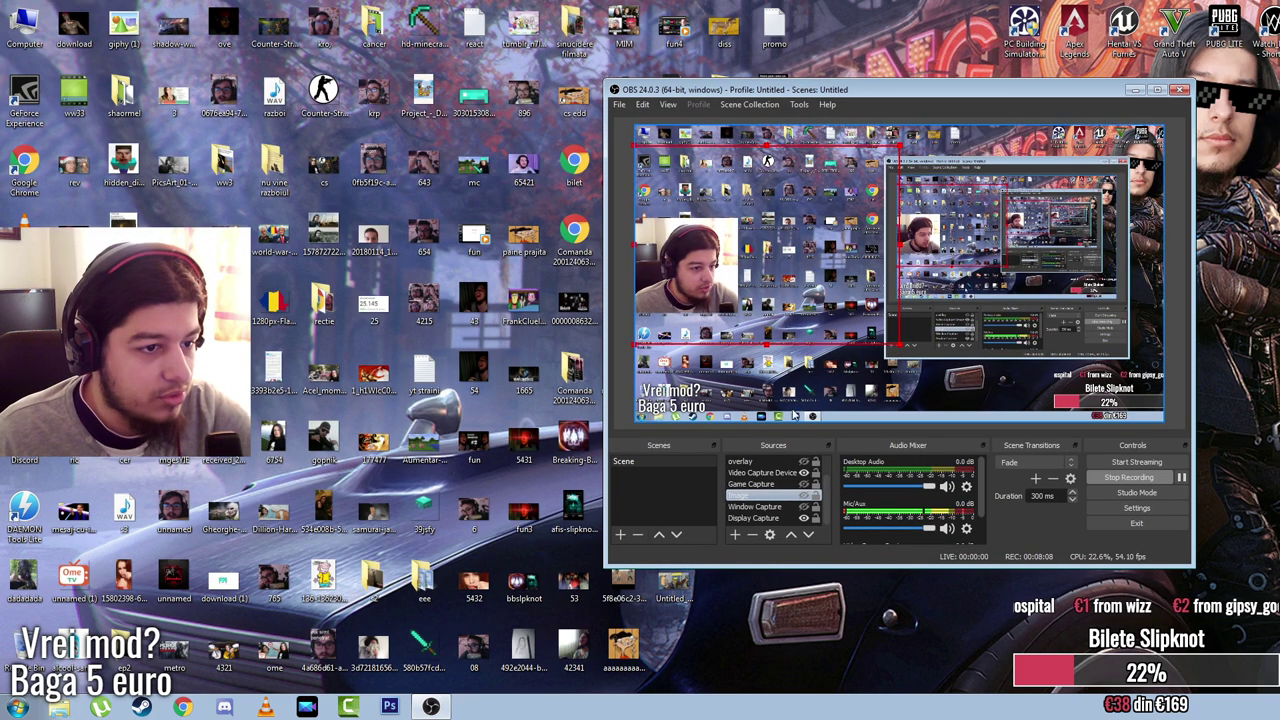
# Step: Review the Image source's properties with giphy (1).gif as its file, and show the image briefly before hiding it
pyautogui.doubleClick(785, 495)
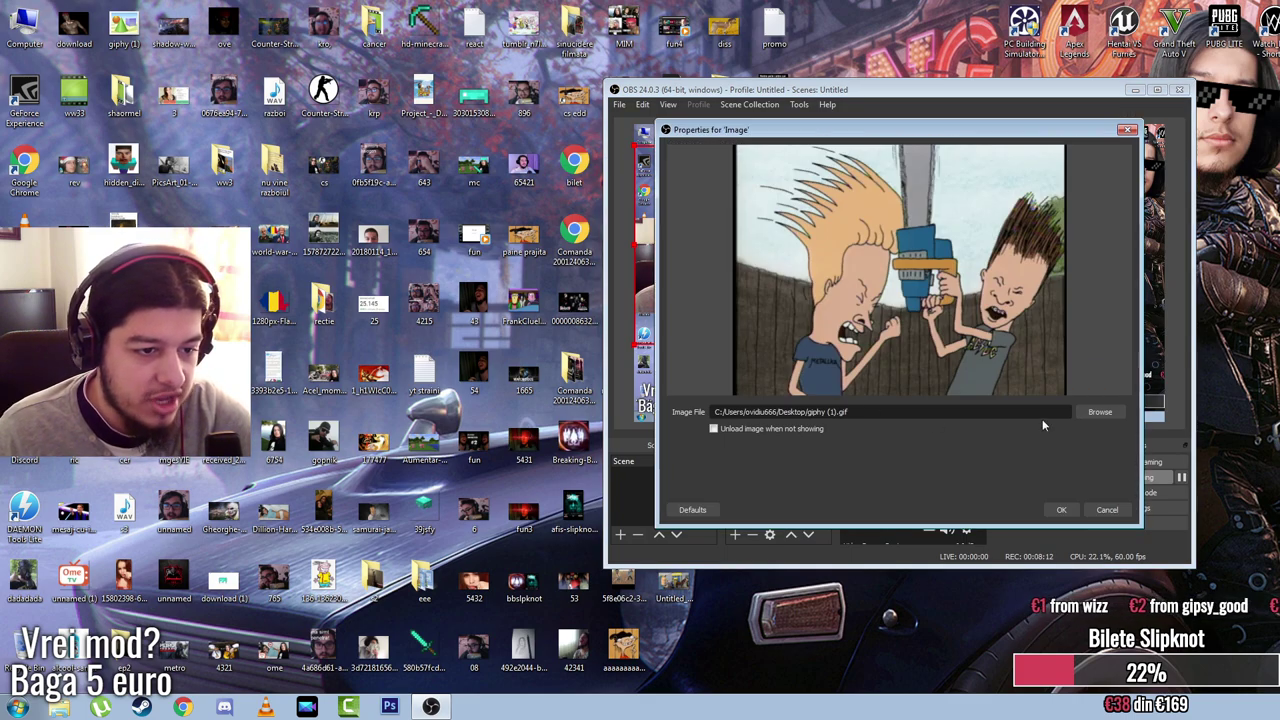
pyautogui.click(1063, 510)
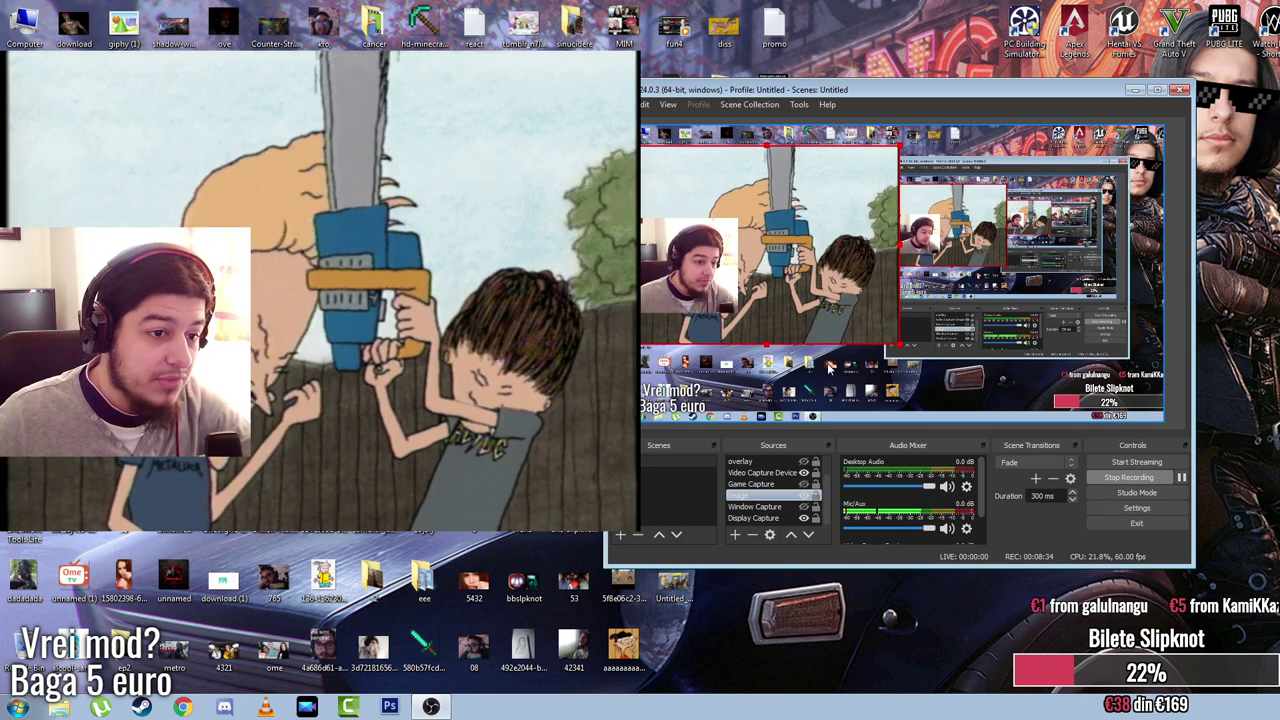
pyautogui.press('Escape')
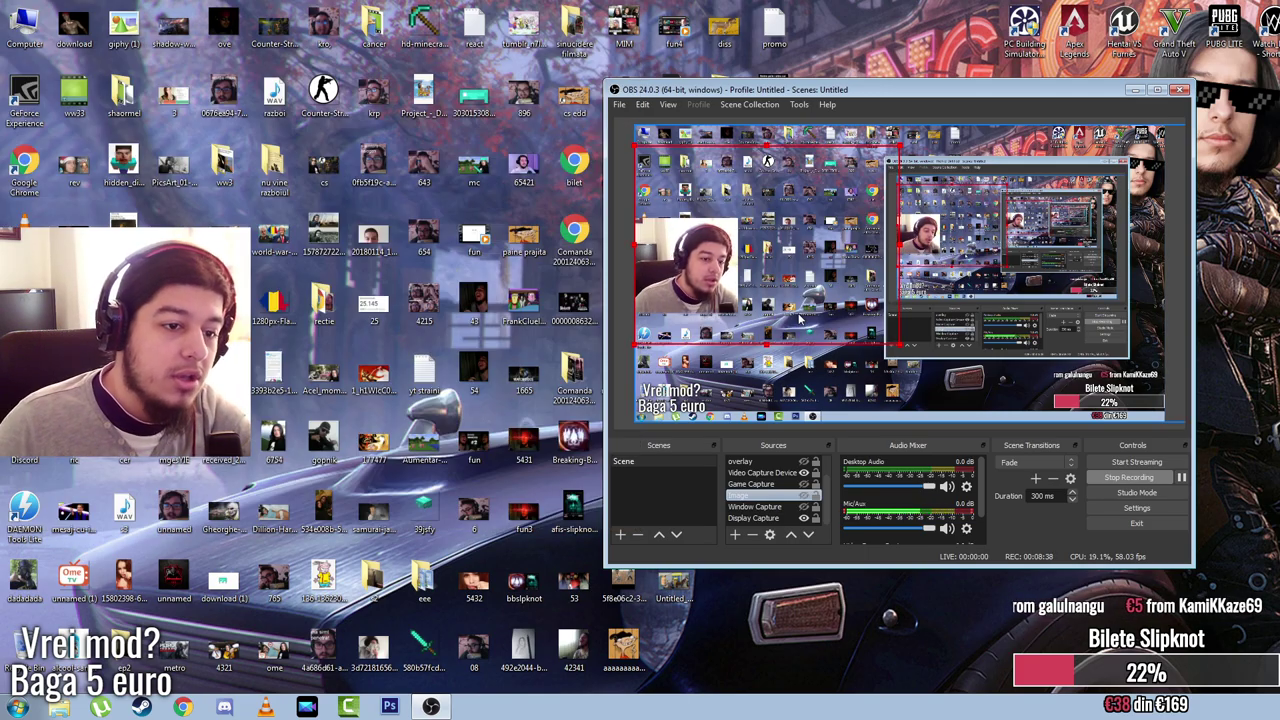
# Step: Examine the hotkeys for showing and hiding the scene's sources in the settings, moving the Settings window clear of the webcam image
pyautogui.click(1115, 508)
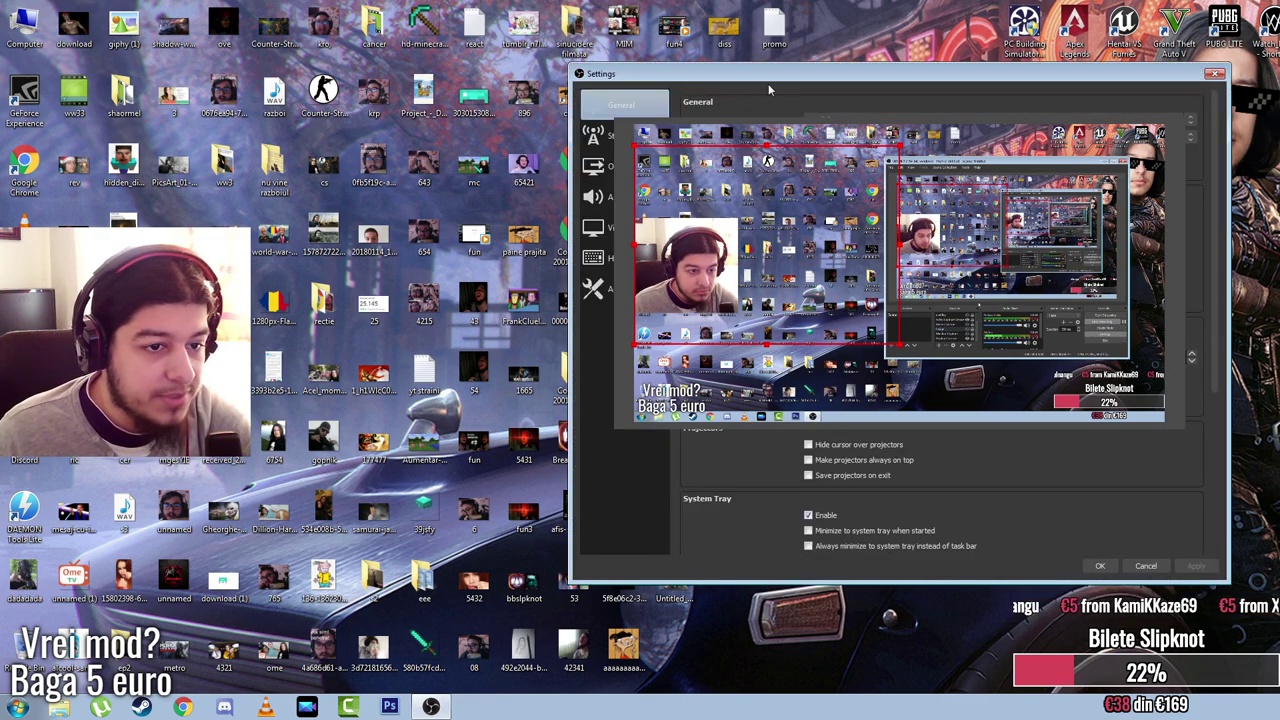
pyautogui.moveTo(845, 77); pyautogui.dragTo(350, 91)
pyautogui.click(125, 149)
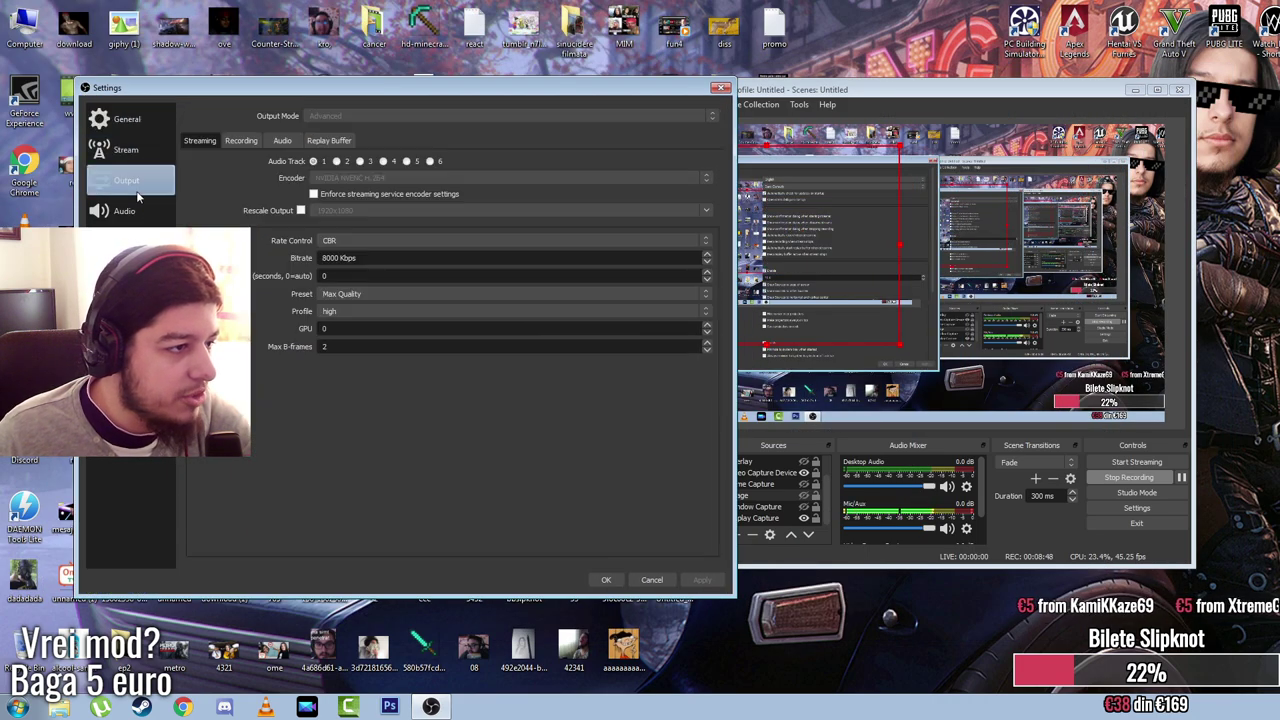
pyautogui.click(126, 272)
pyautogui.moveTo(250, 88); pyautogui.dragTo(1191, 106)
pyautogui.scroll(-5, 1200, 350)
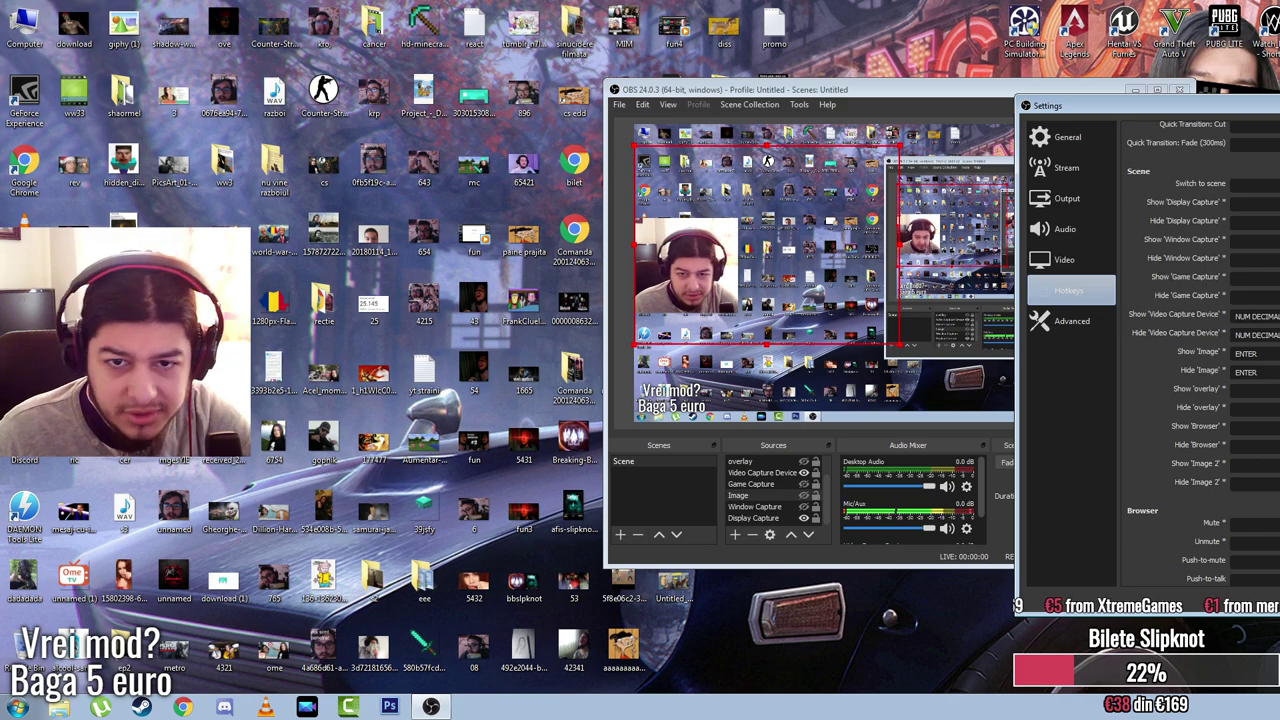
pyautogui.press('Escape')
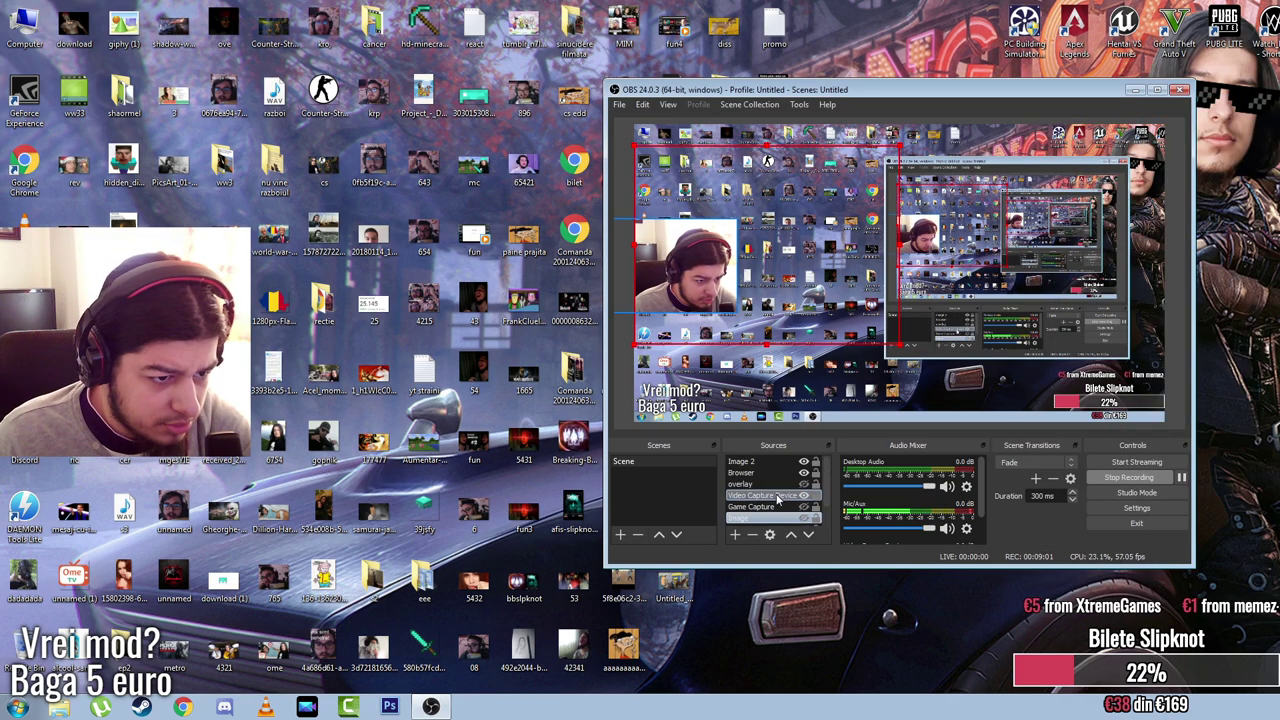
# Step: Check the Image 2 source's properties and remove that source from the scene
pyautogui.click(757, 465)
pyautogui.doubleClick(757, 465)
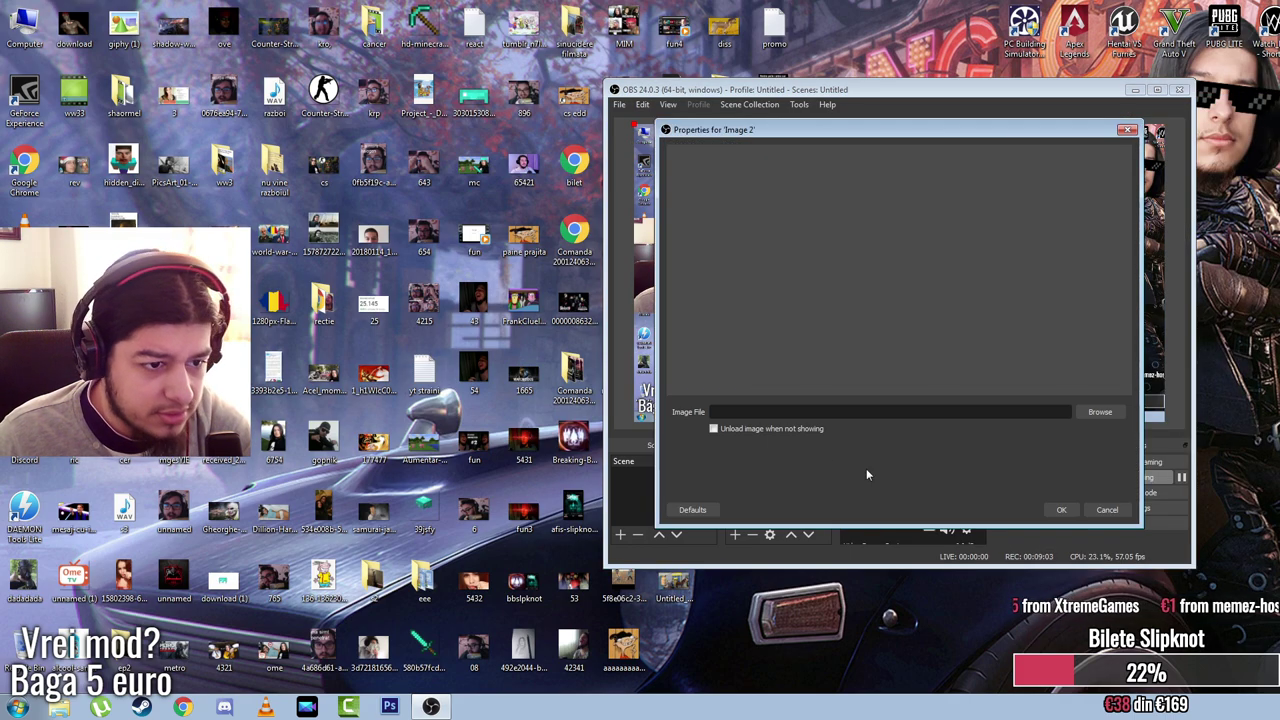
pyautogui.click(1061, 510)
pyautogui.rightClick(750, 465)
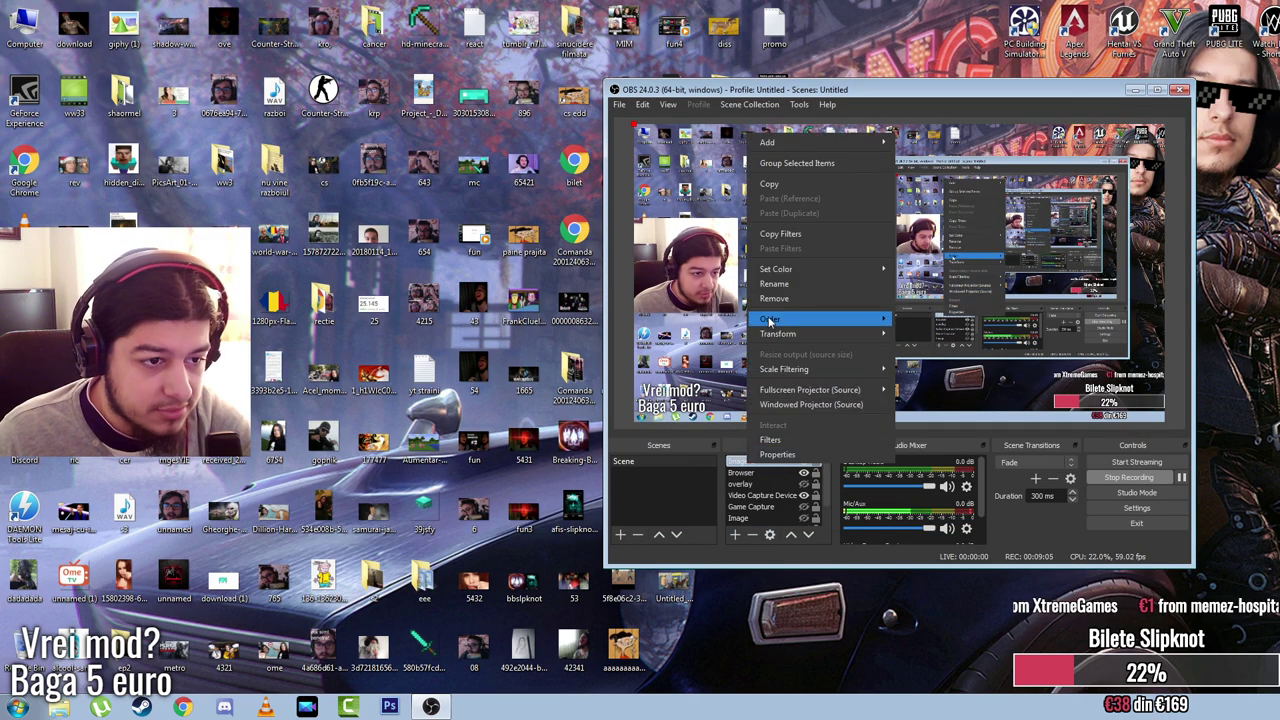
pyautogui.click(800, 310)
pyautogui.press('Delete')
pyautogui.click(934, 347)
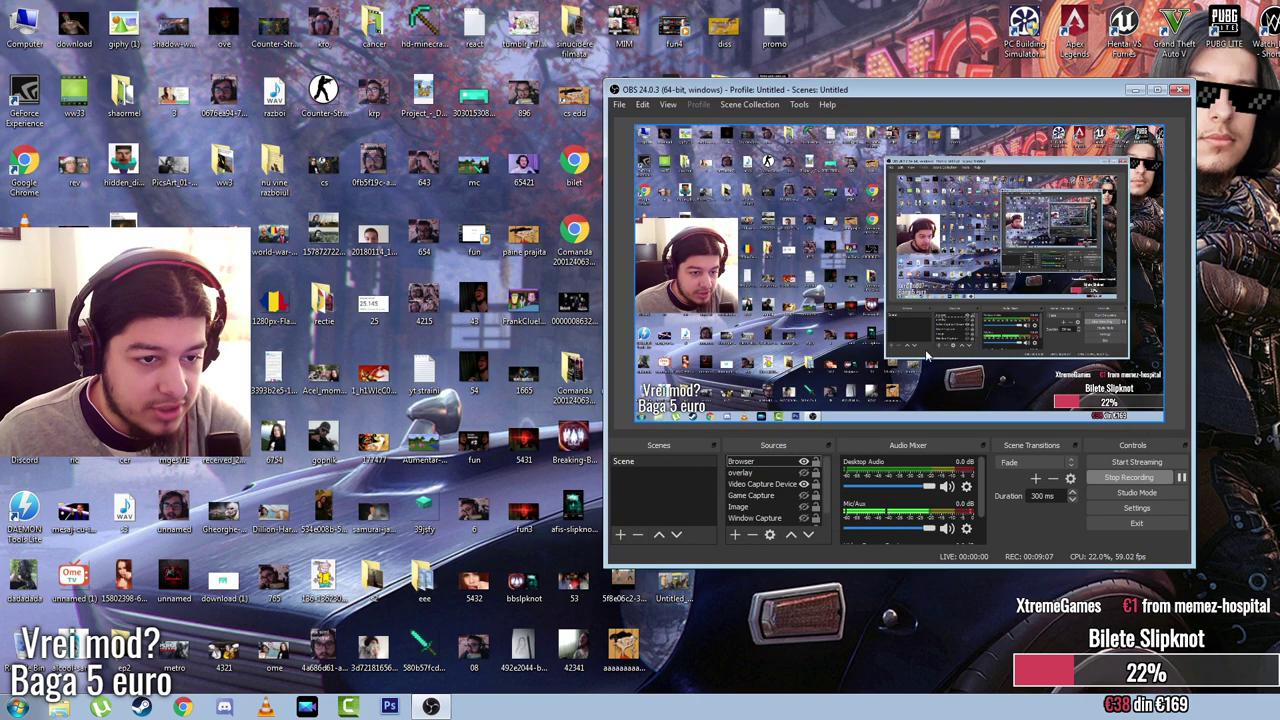
# Step: Check the Image source's file in its properties, and rename the source Cenzura
pyautogui.click(762, 509)
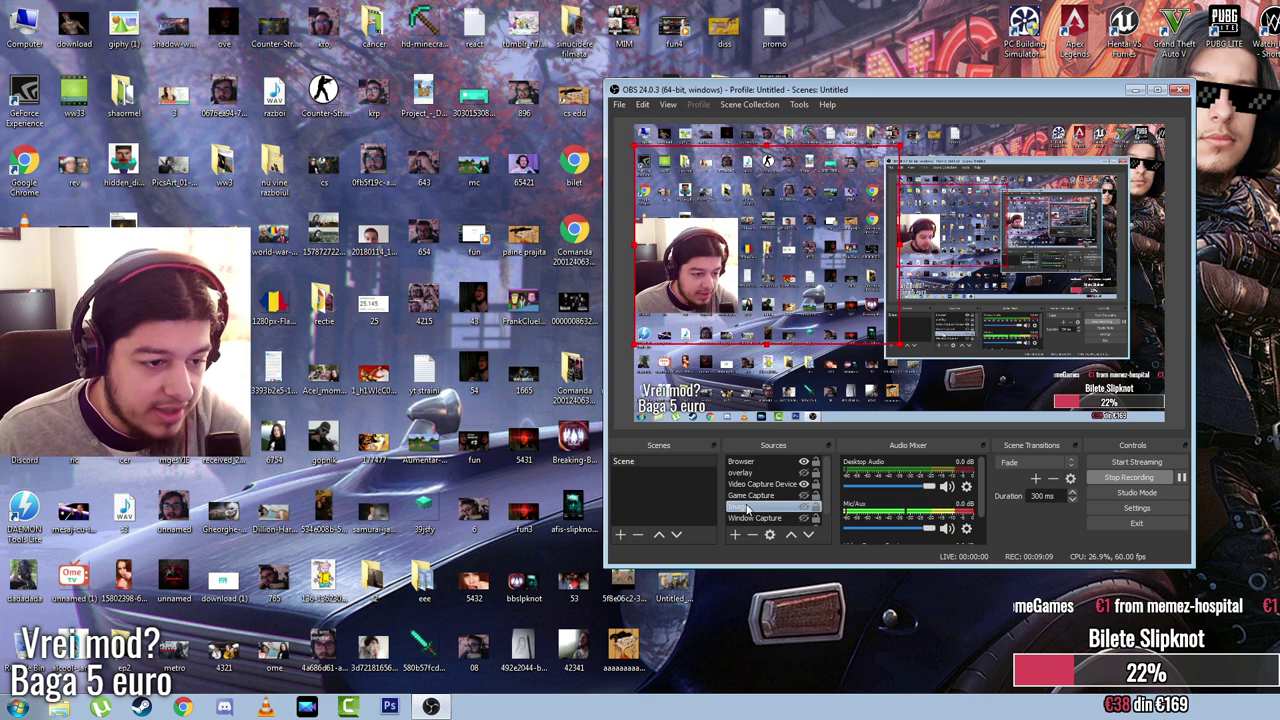
pyautogui.doubleClick(762, 508)
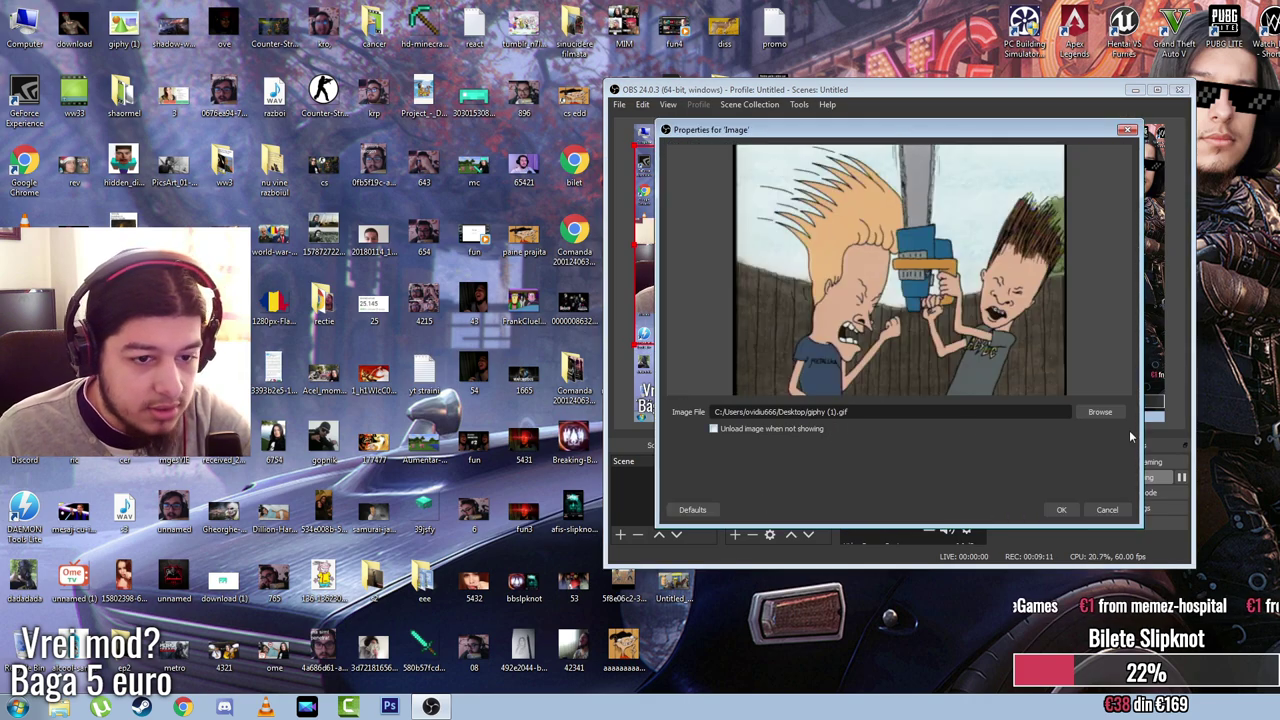
pyautogui.click(1107, 510)
pyautogui.rightClick(785, 505)
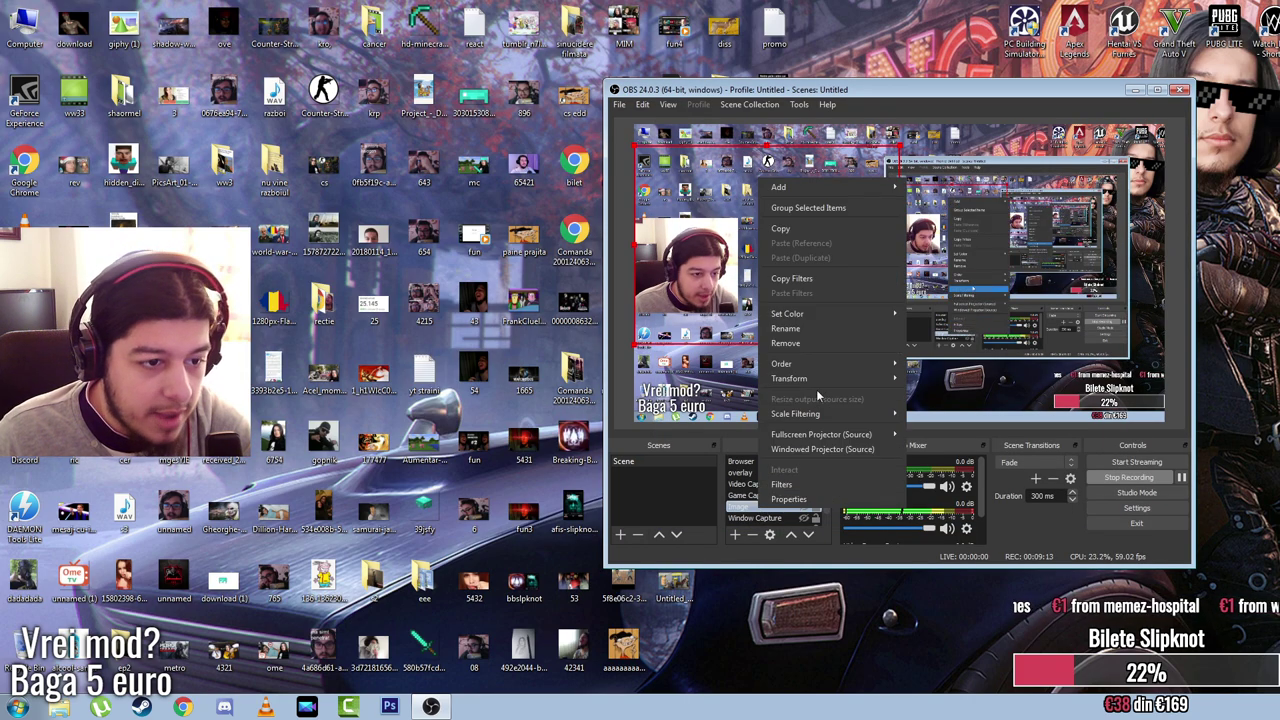
pyautogui.click(809, 330)
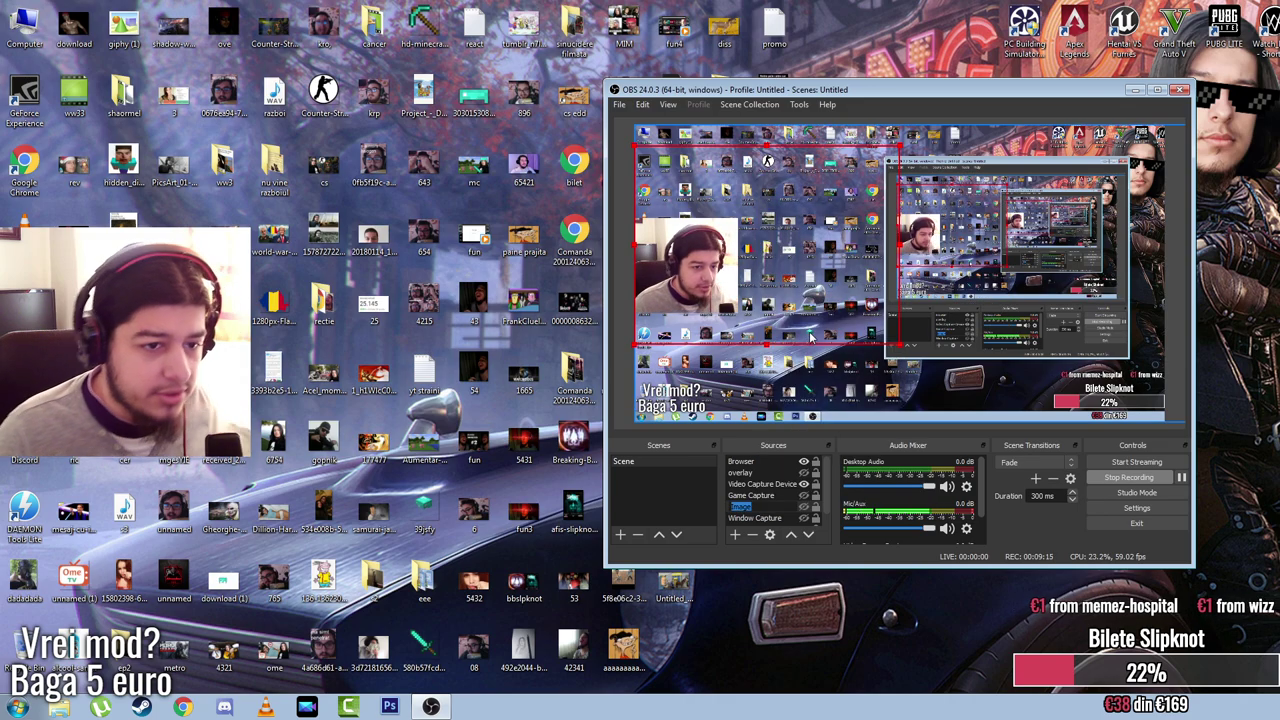
pyautogui.write('Cenzu')
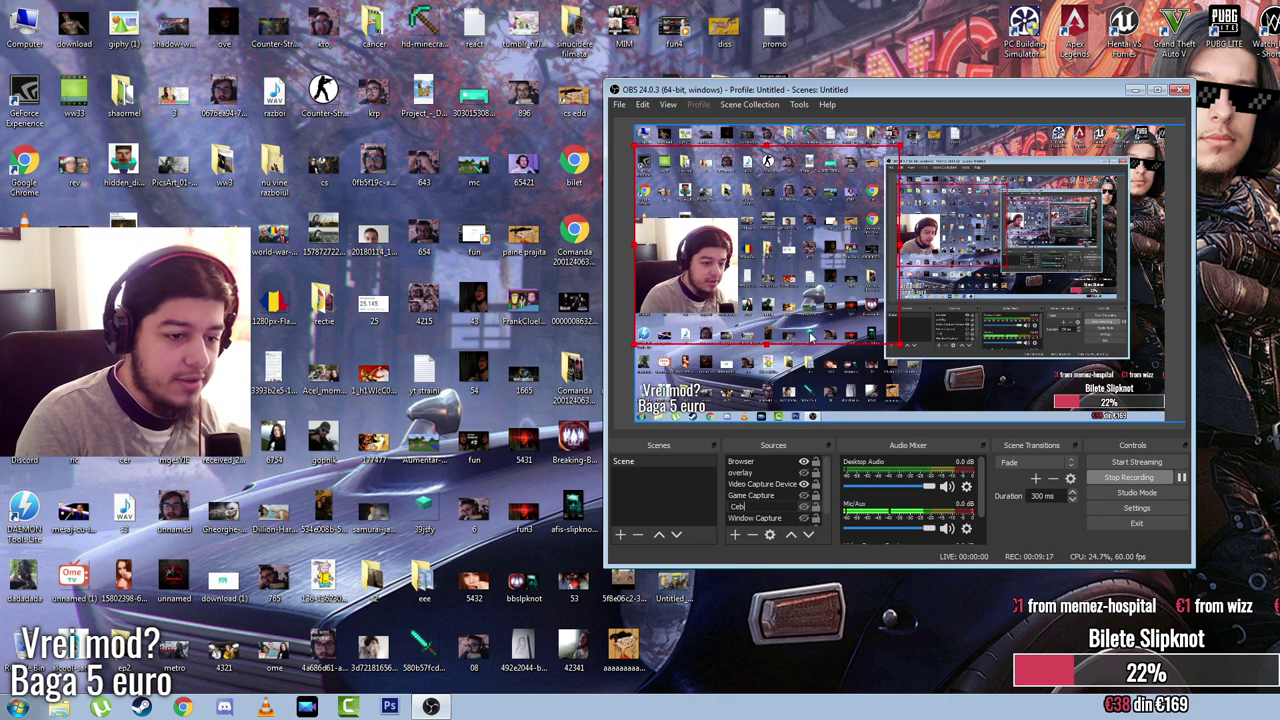
pyautogui.write('ra')
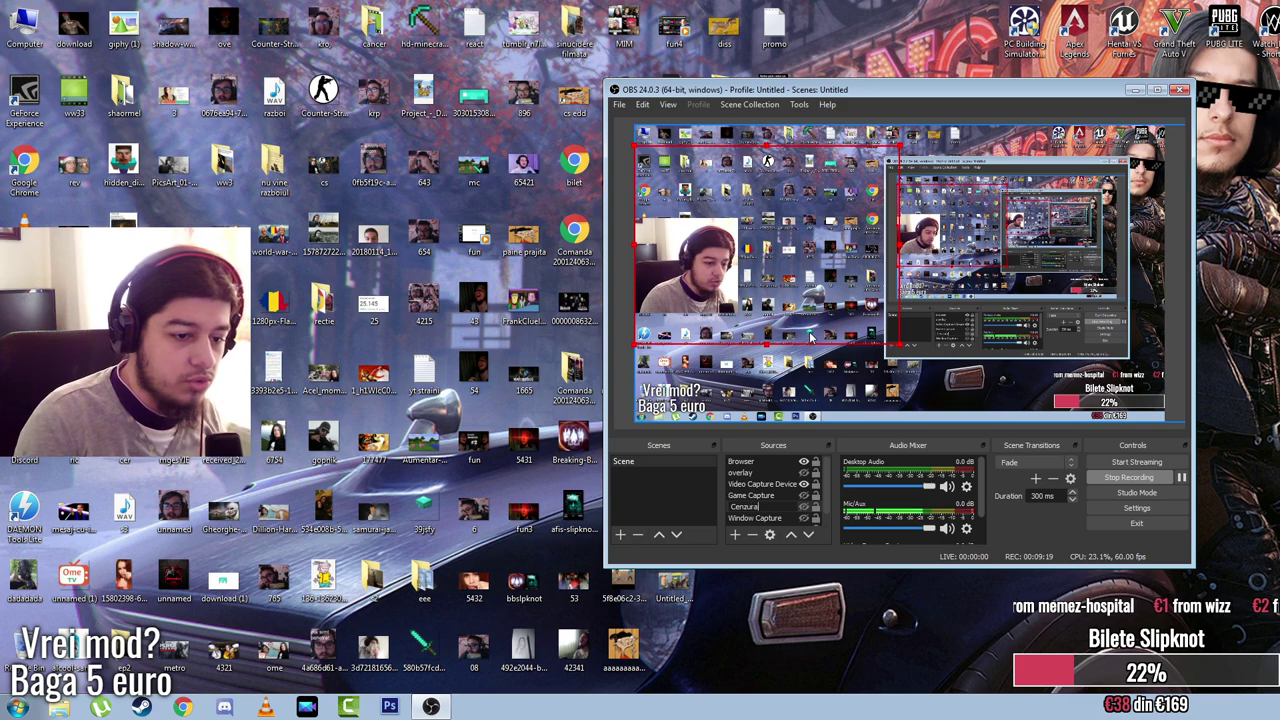
pyautogui.press('Return')
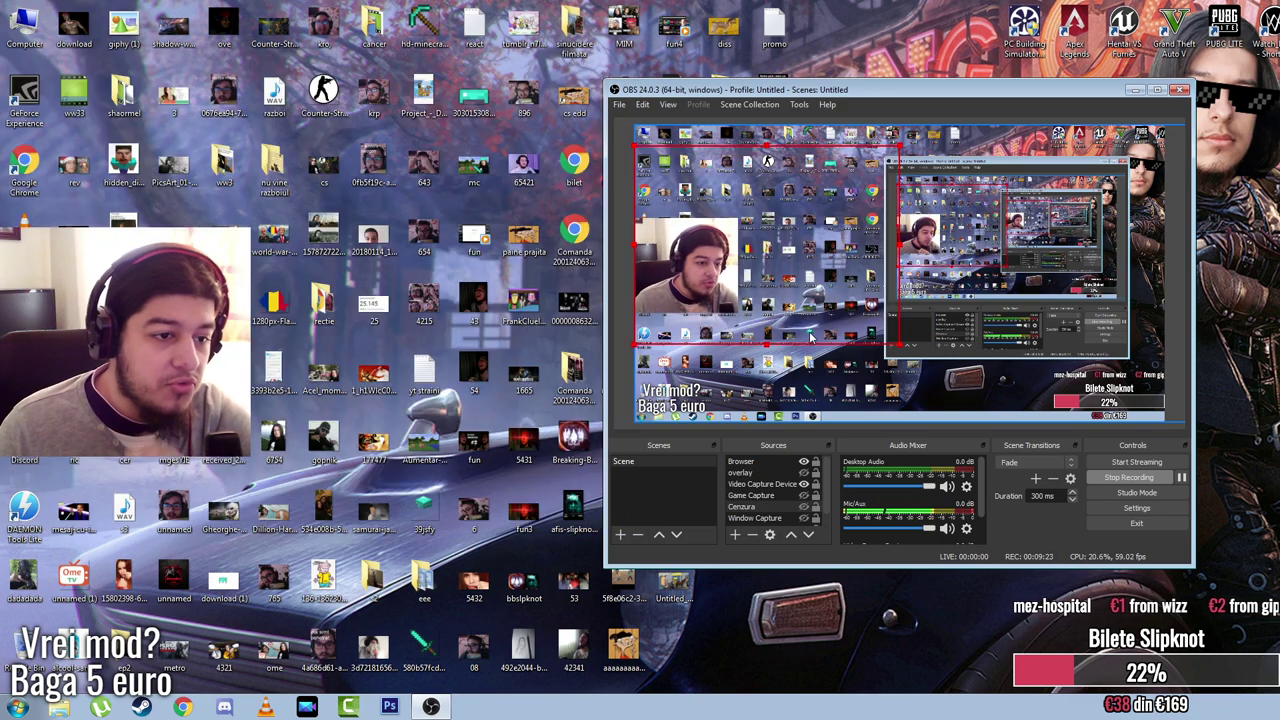
# Step: Open the hotkey settings and examine the show and hide hotkeys of the scene's sources, keeping the Settings window clear of the webcam image
pyautogui.click(1135, 508)
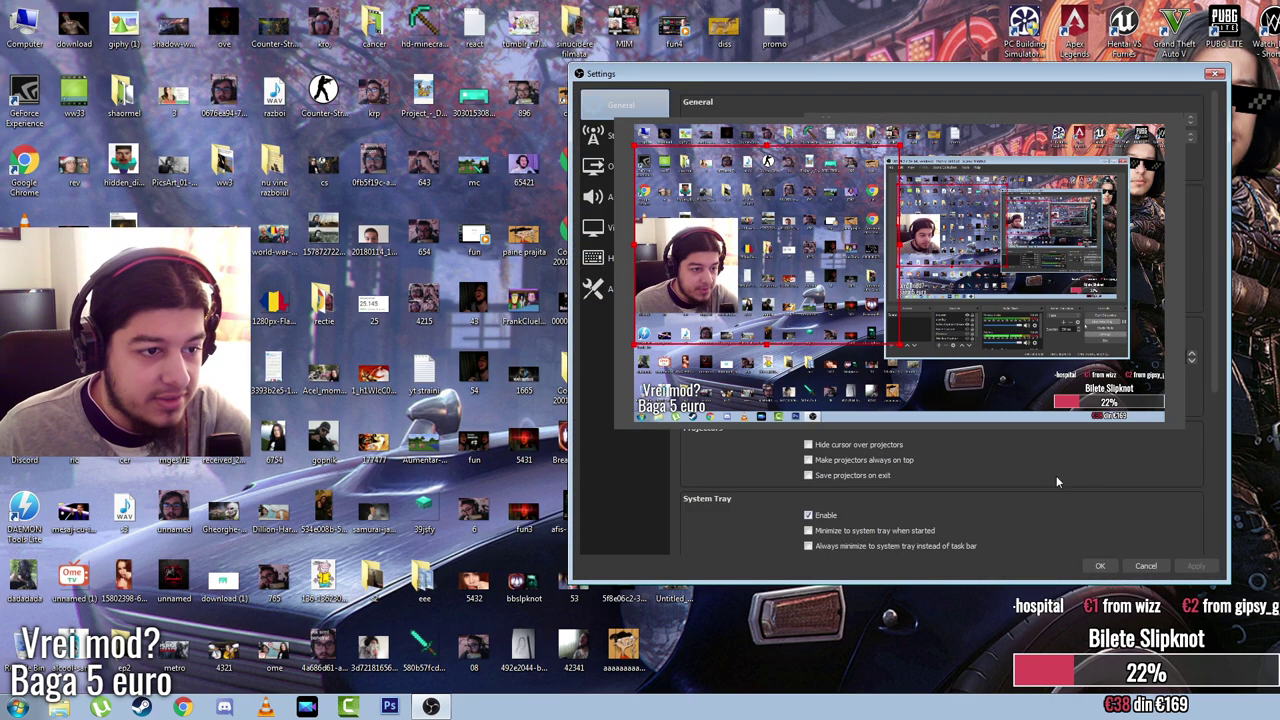
pyautogui.click(594, 258)
pyautogui.moveTo(803, 78); pyautogui.dragTo(1279, 101)
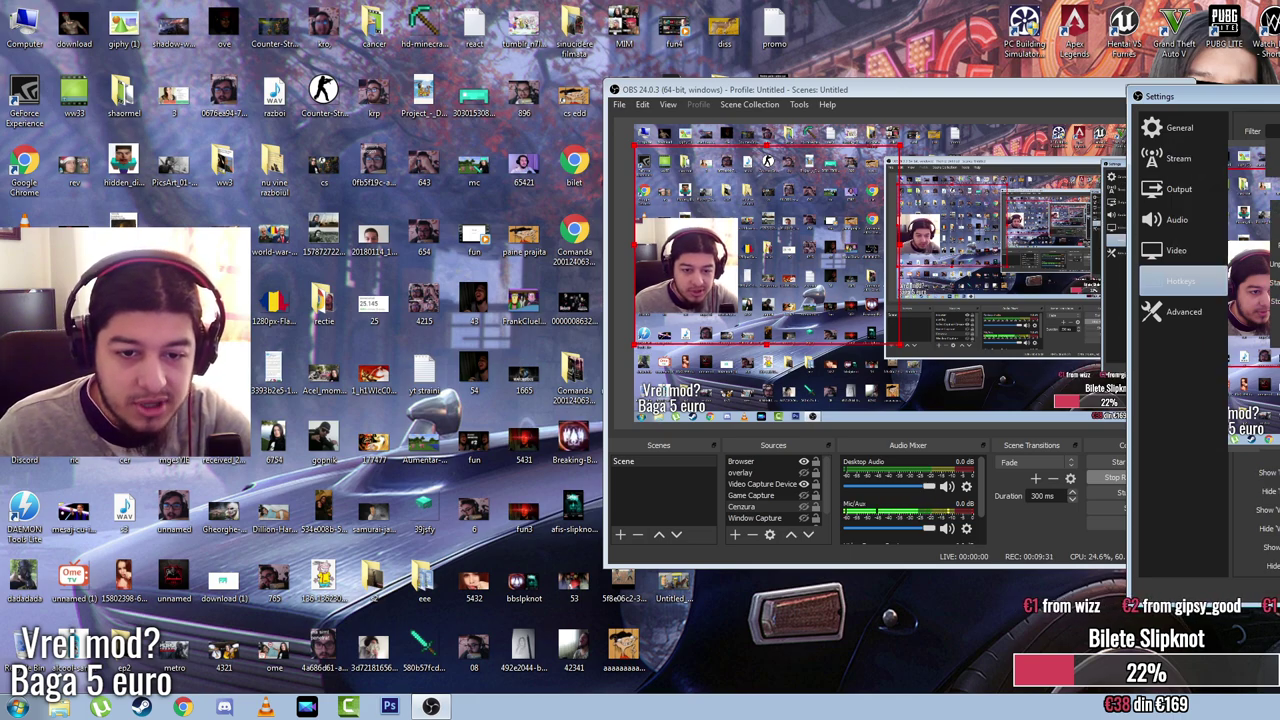
pyautogui.click(1176, 250)
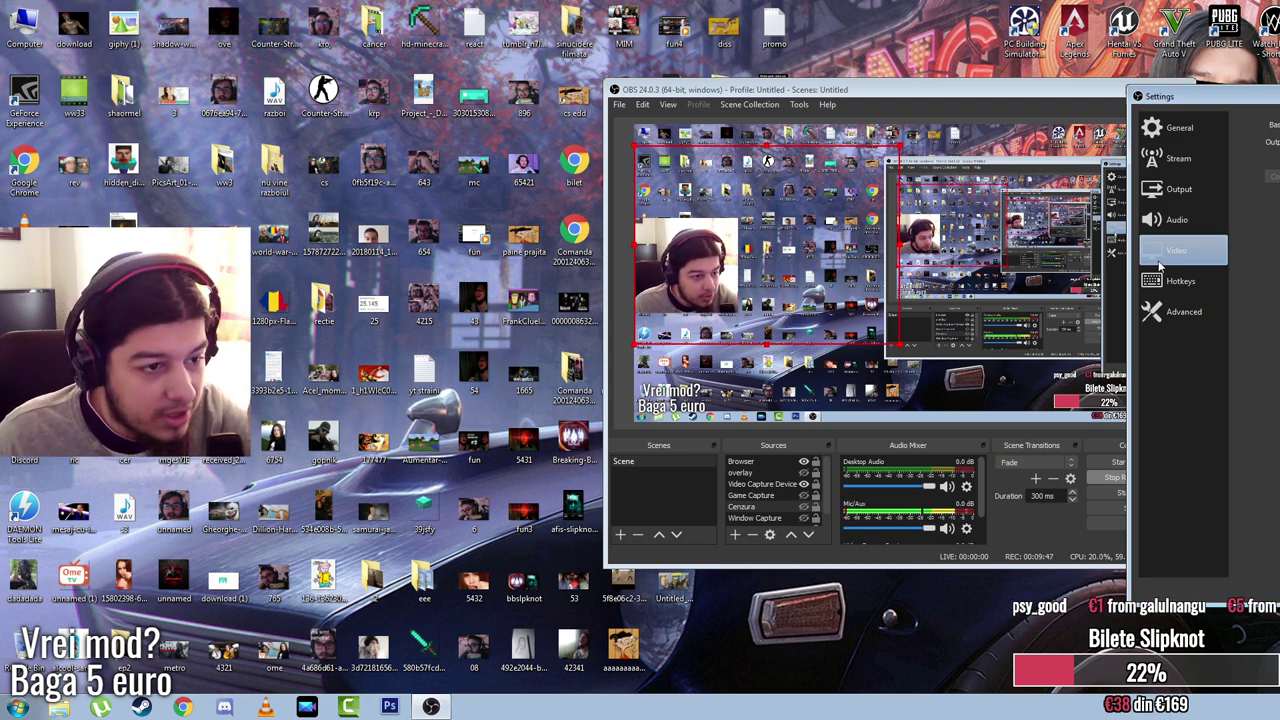
pyautogui.click(1180, 281)
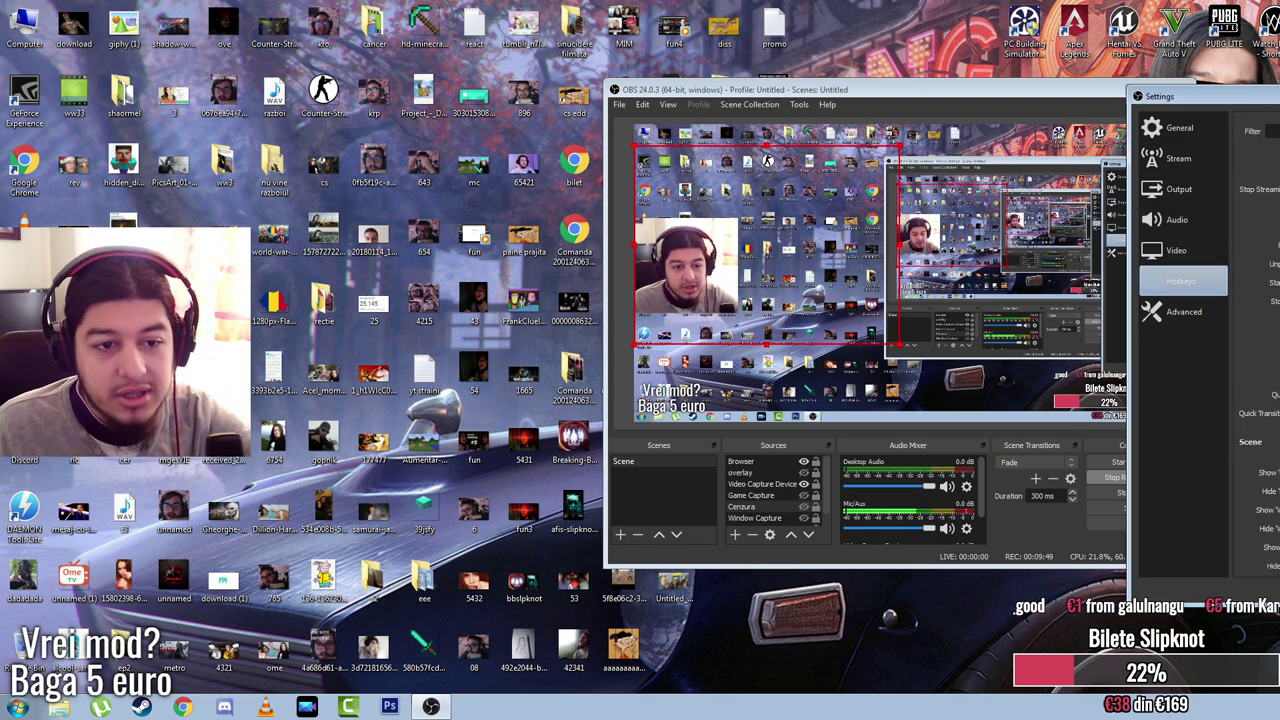
pyautogui.moveTo(1200, 96); pyautogui.dragTo(1002, 81)
pyautogui.scroll(-3, 1249, 408)
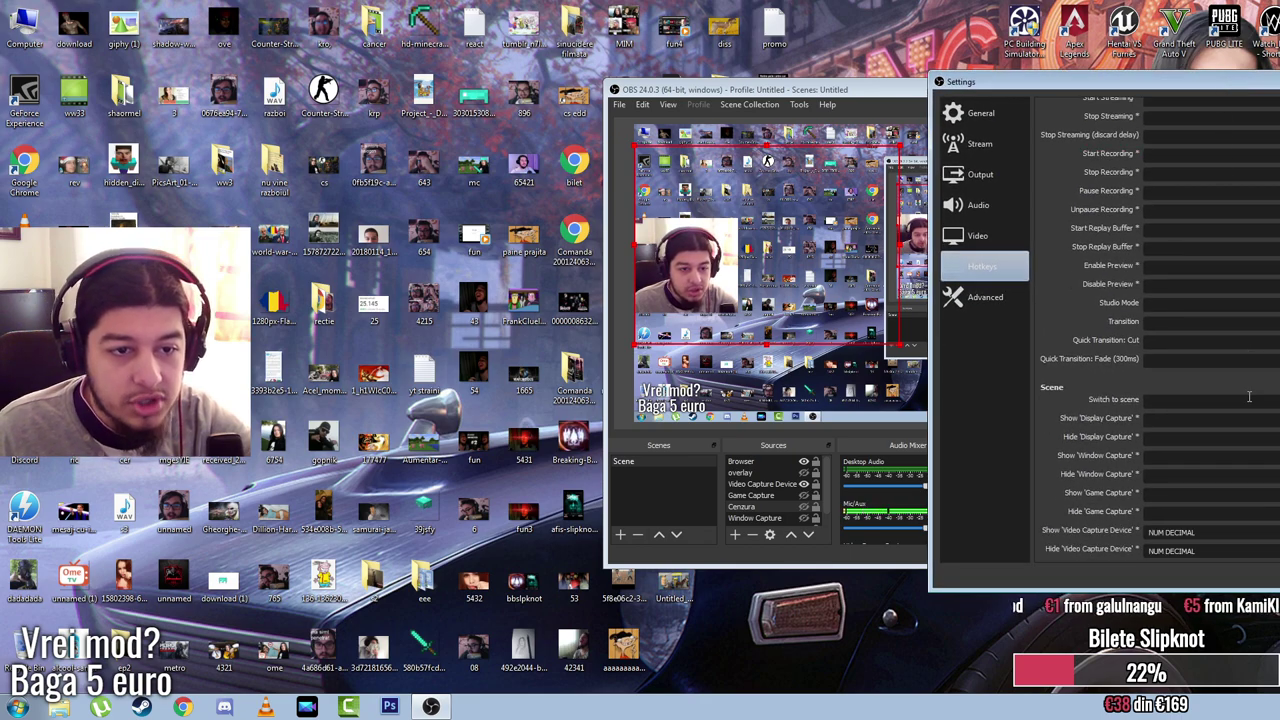
pyautogui.scroll(-3, 1249, 408)
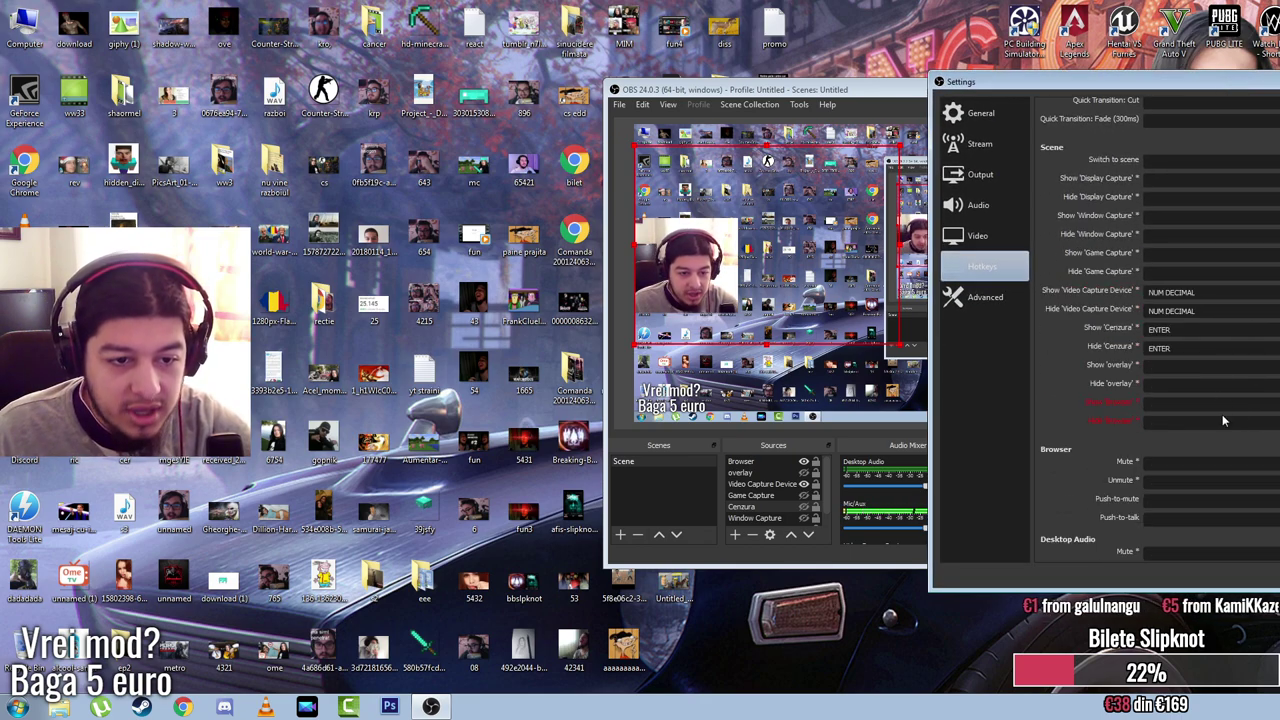
# Step: Check the Enter hotkey assigned to showing and hiding Cenzura, and close the settings
pyautogui.click(1181, 333)
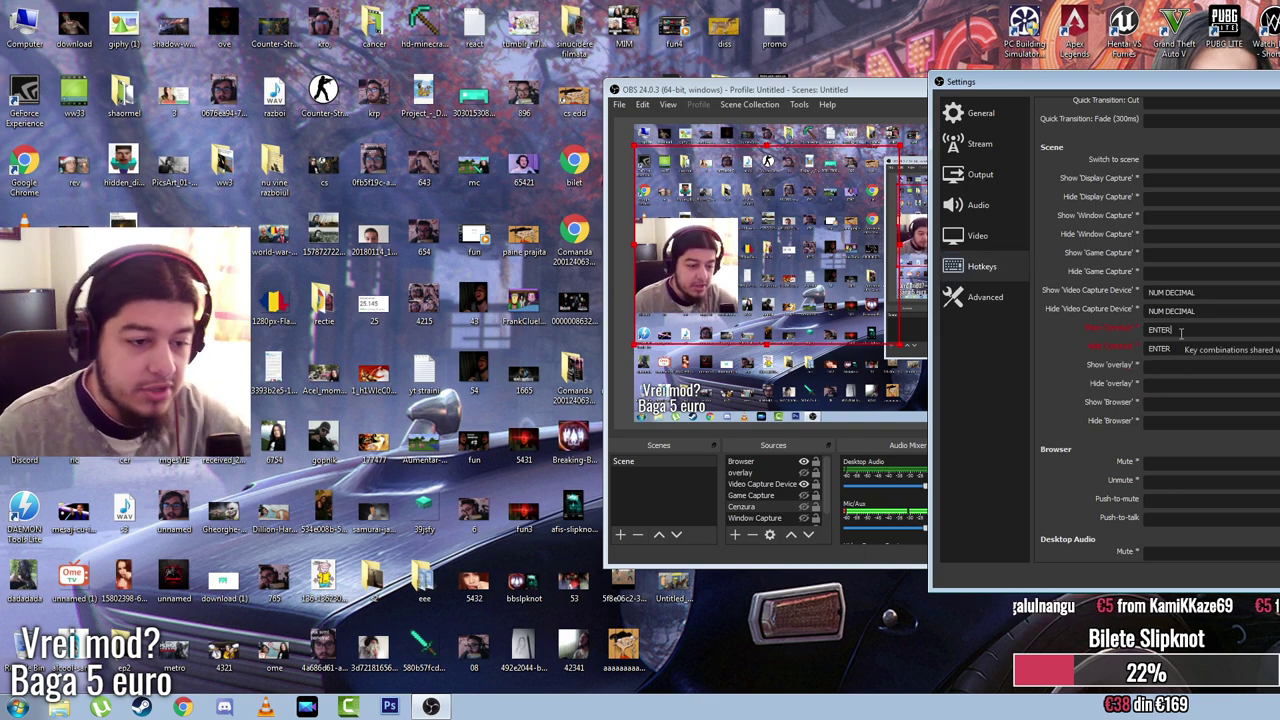
pyautogui.middleClick(1181, 333)
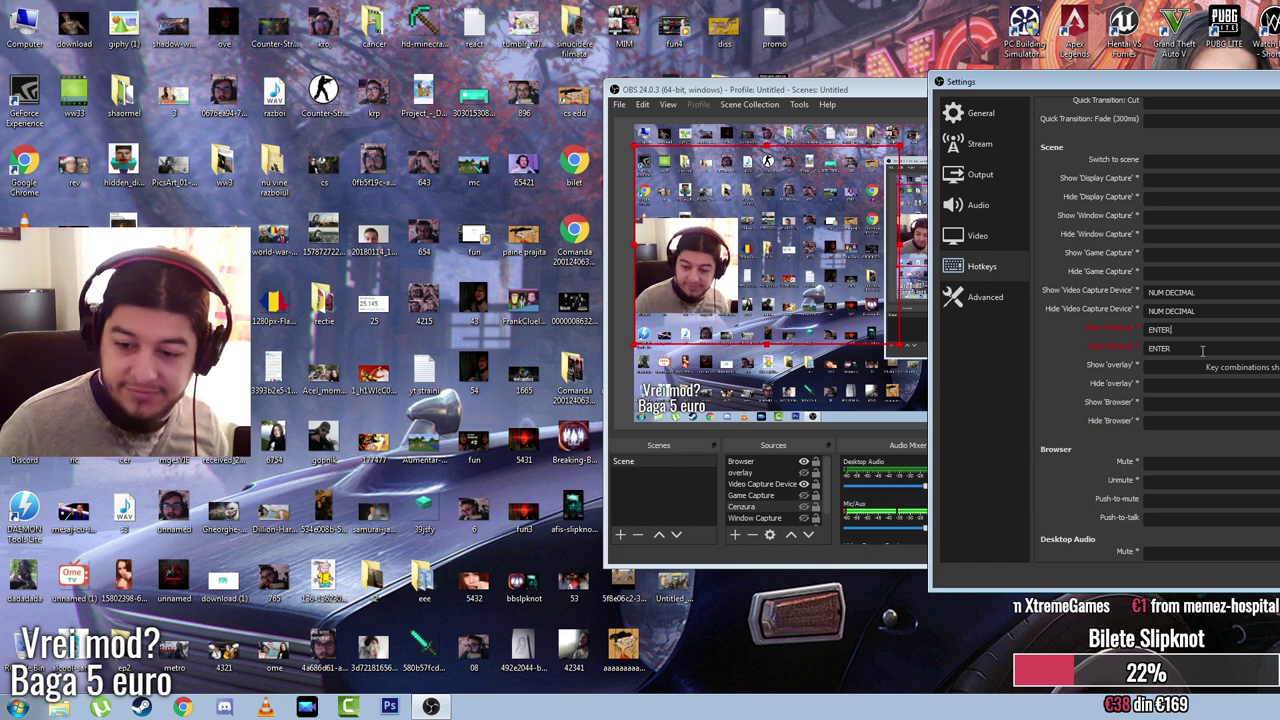
pyautogui.press('Escape')
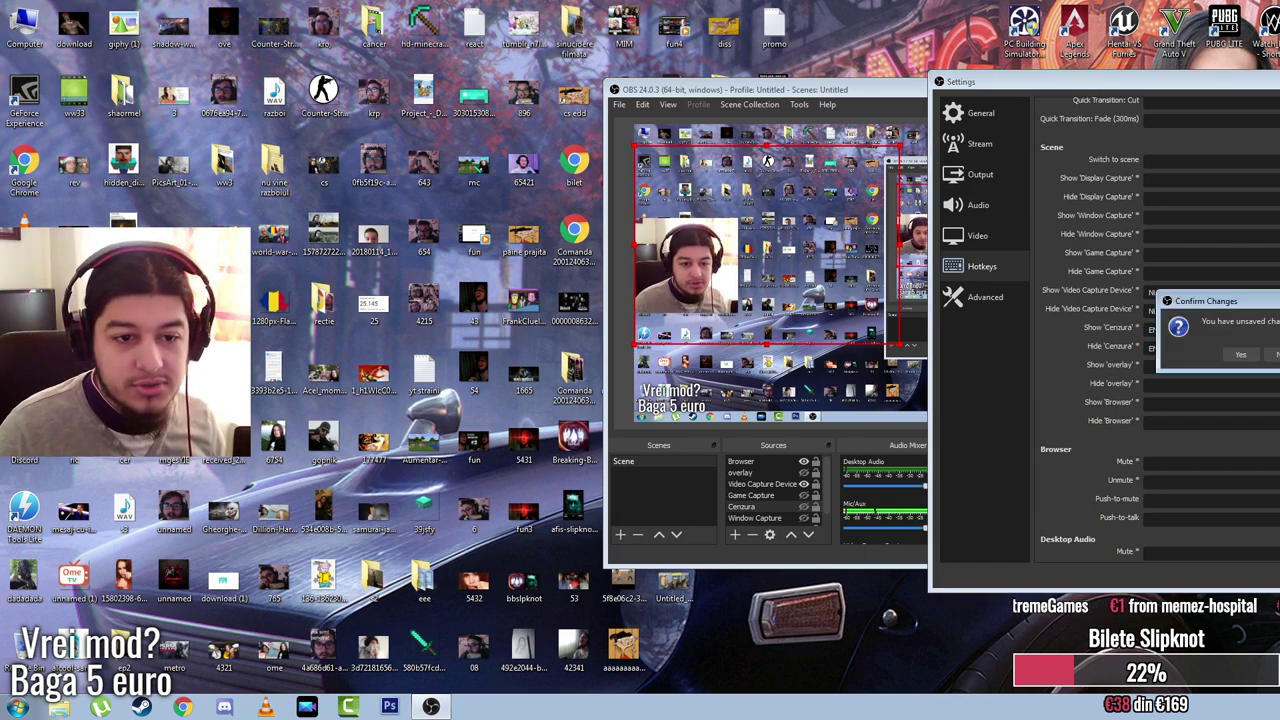
pyautogui.press('Escape')
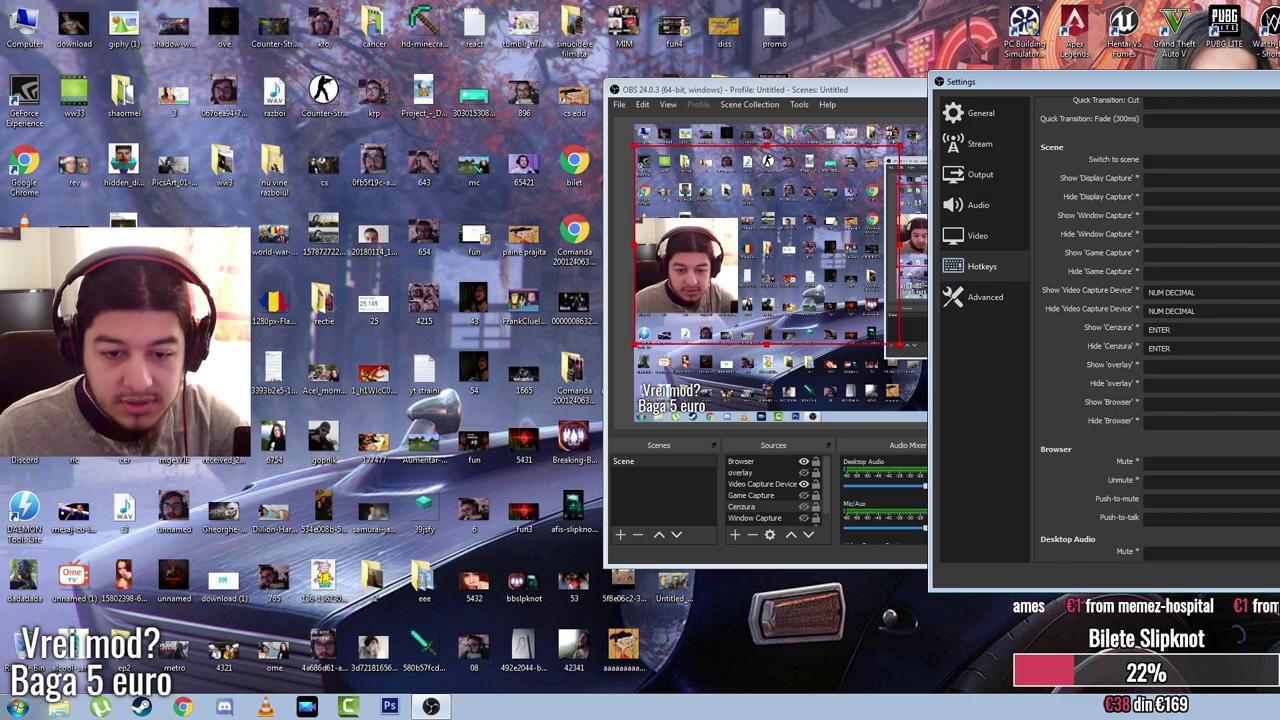
pyautogui.press('Return')
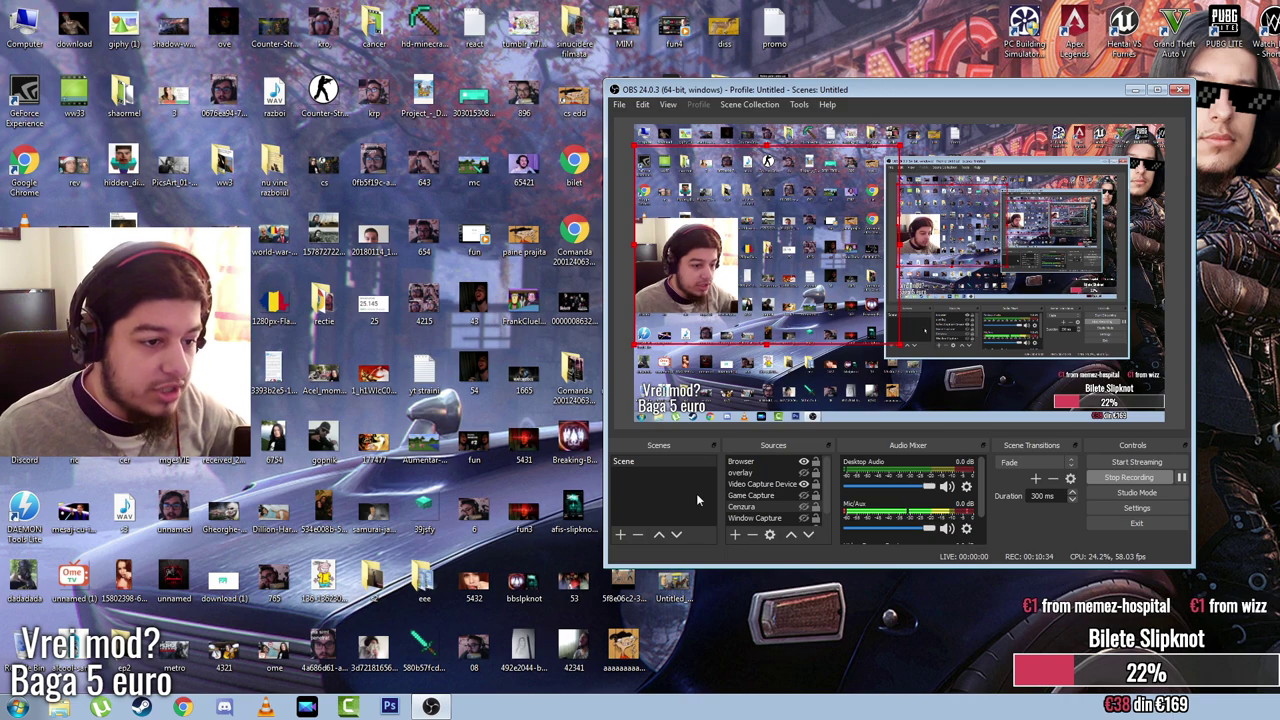
# Step: Test the Cenzura hotkey by showing the image, hiding it and showing it again
pyautogui.press('KP_Decimal')
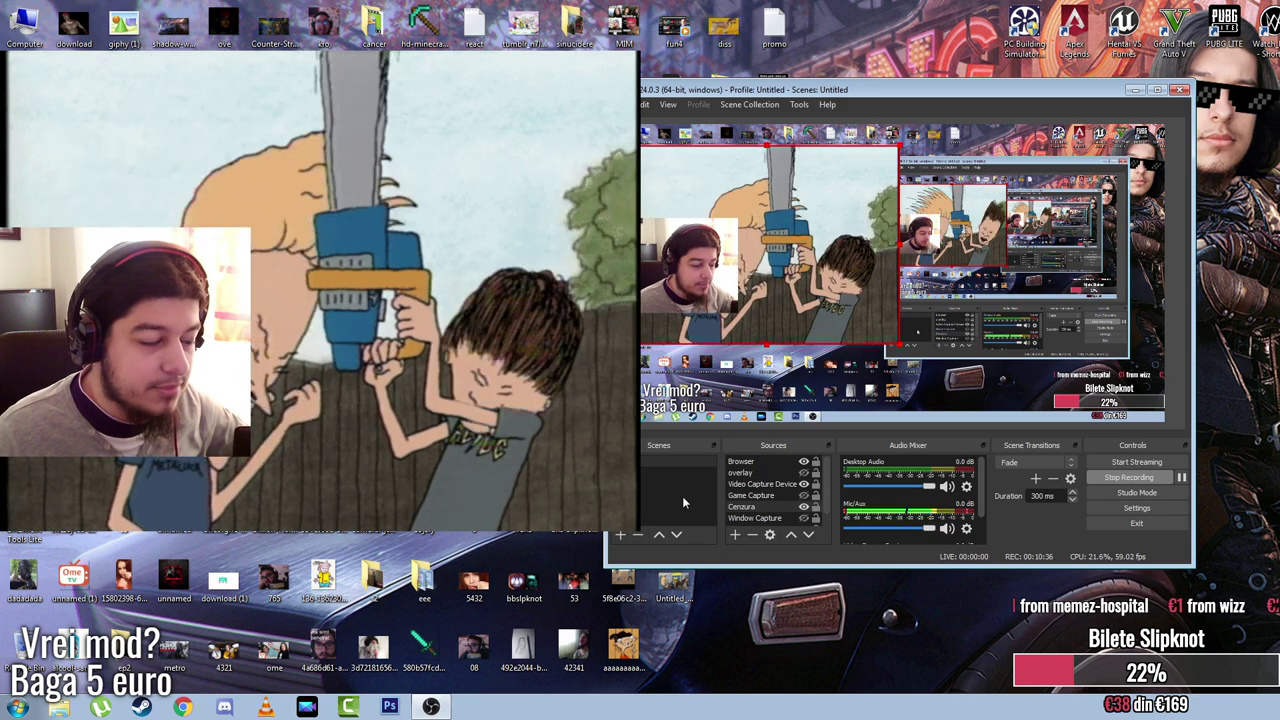
pyautogui.press('KP_Enter')
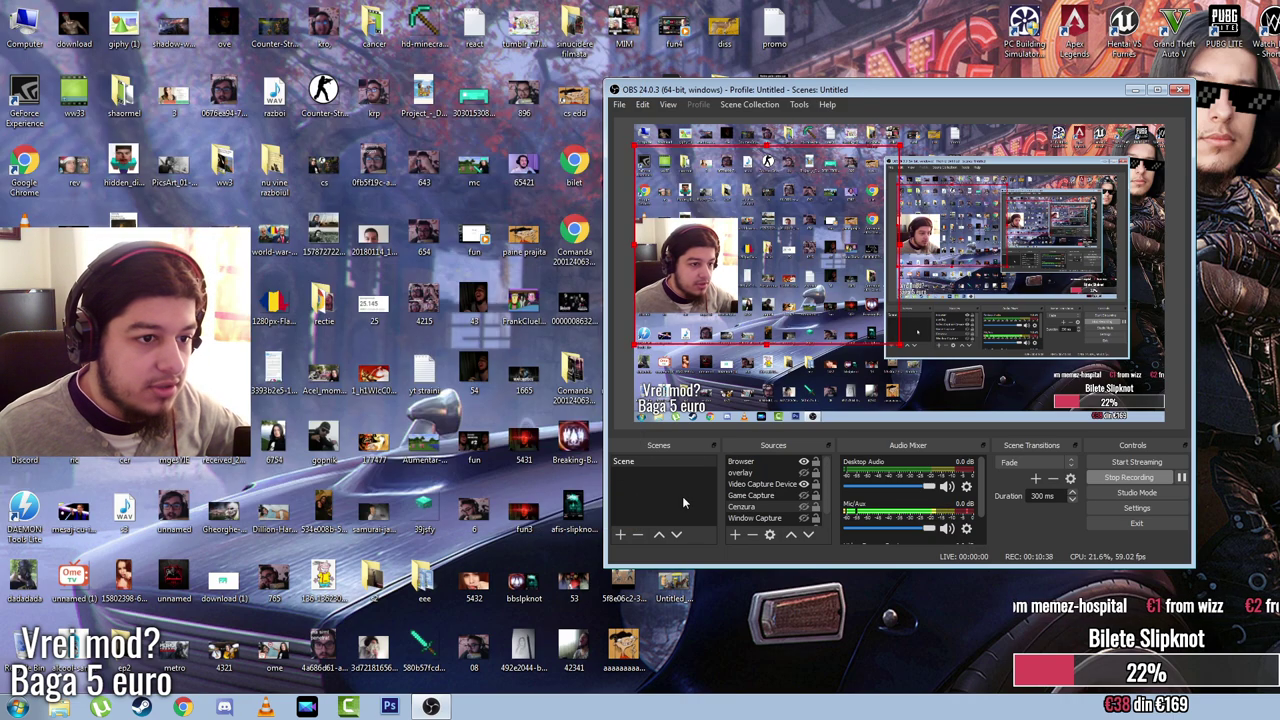
pyautogui.press('KP_Decimal')
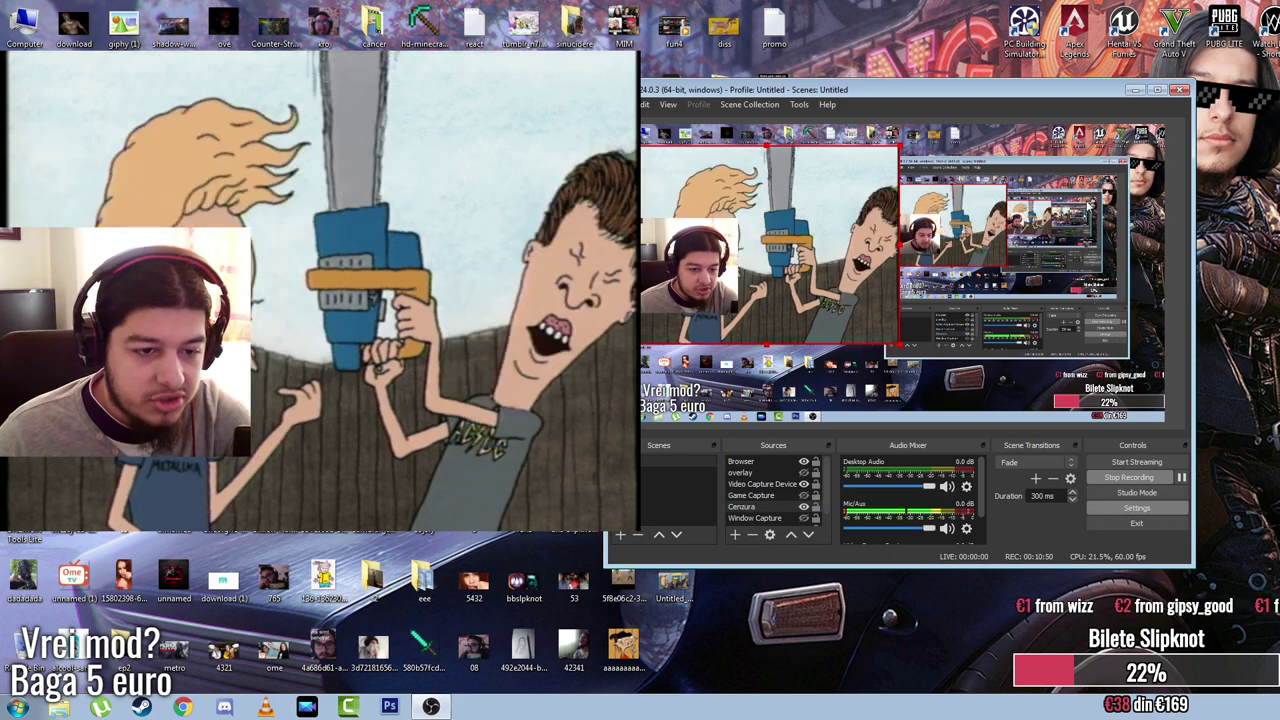
pyautogui.click(1137, 508)
pyautogui.moveTo(820, 80); pyautogui.dragTo(1144, 80)
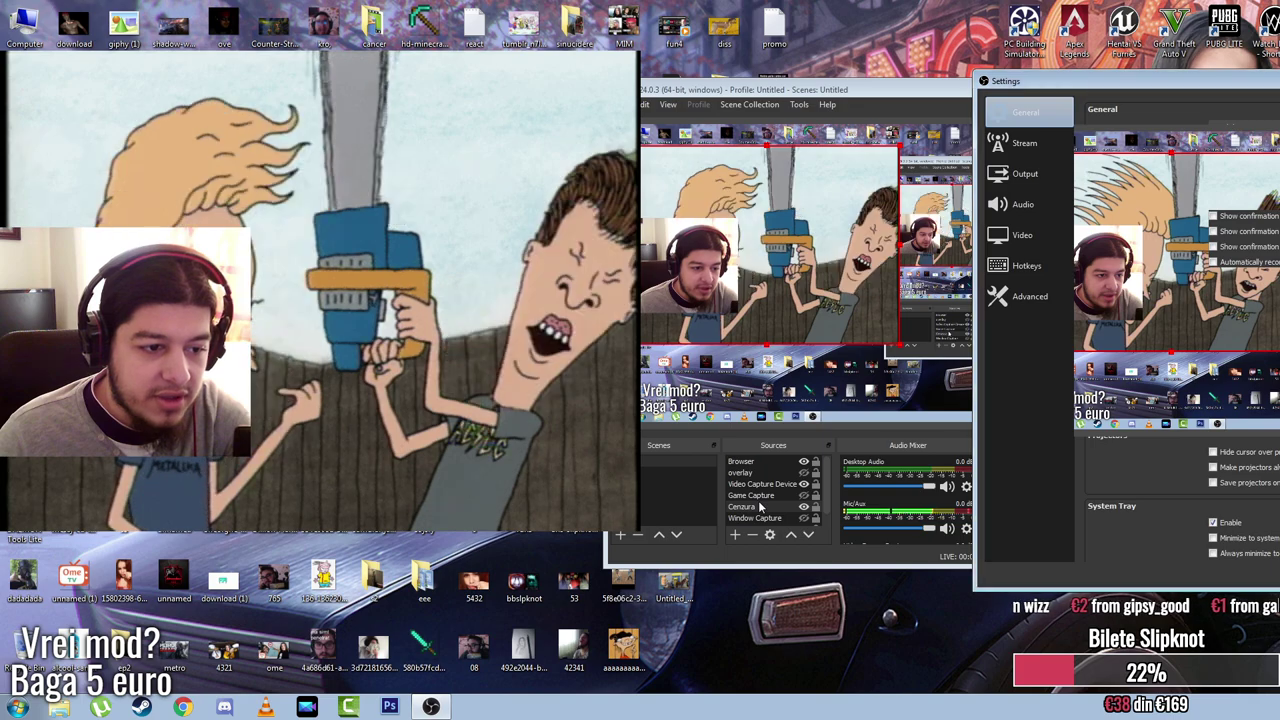
pyautogui.press('Escape')
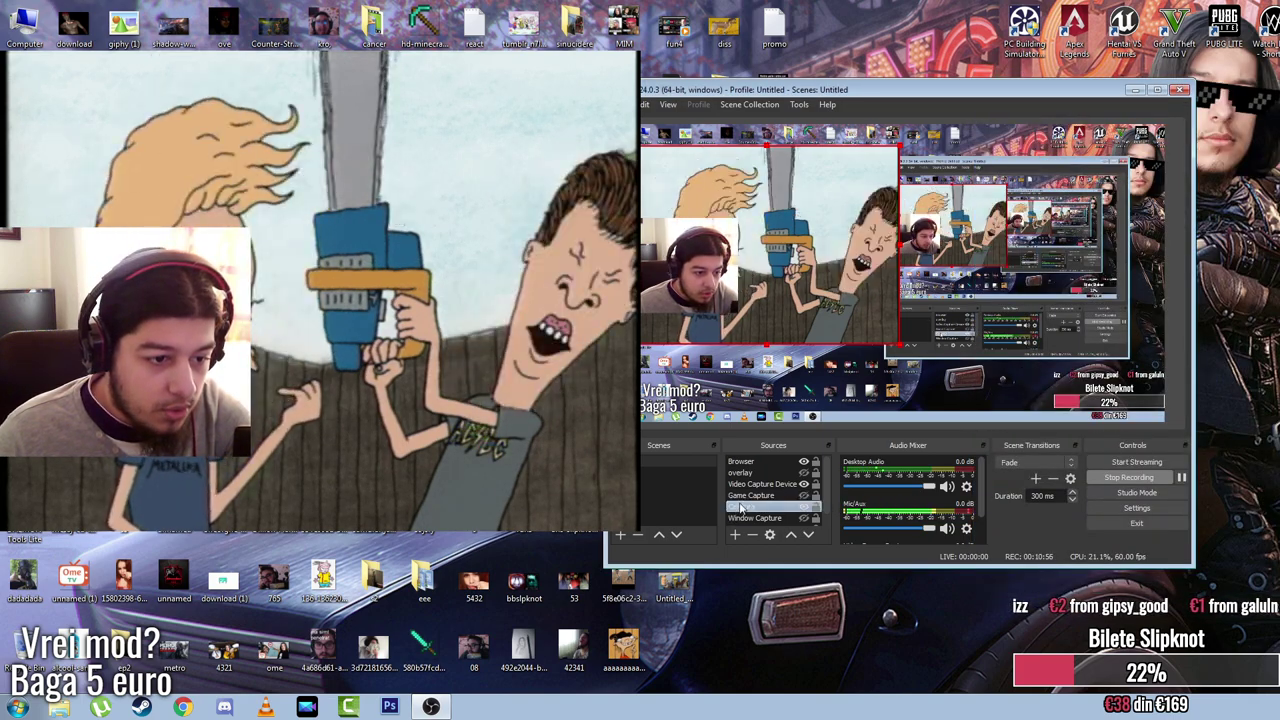
pyautogui.rightClick(741, 506)
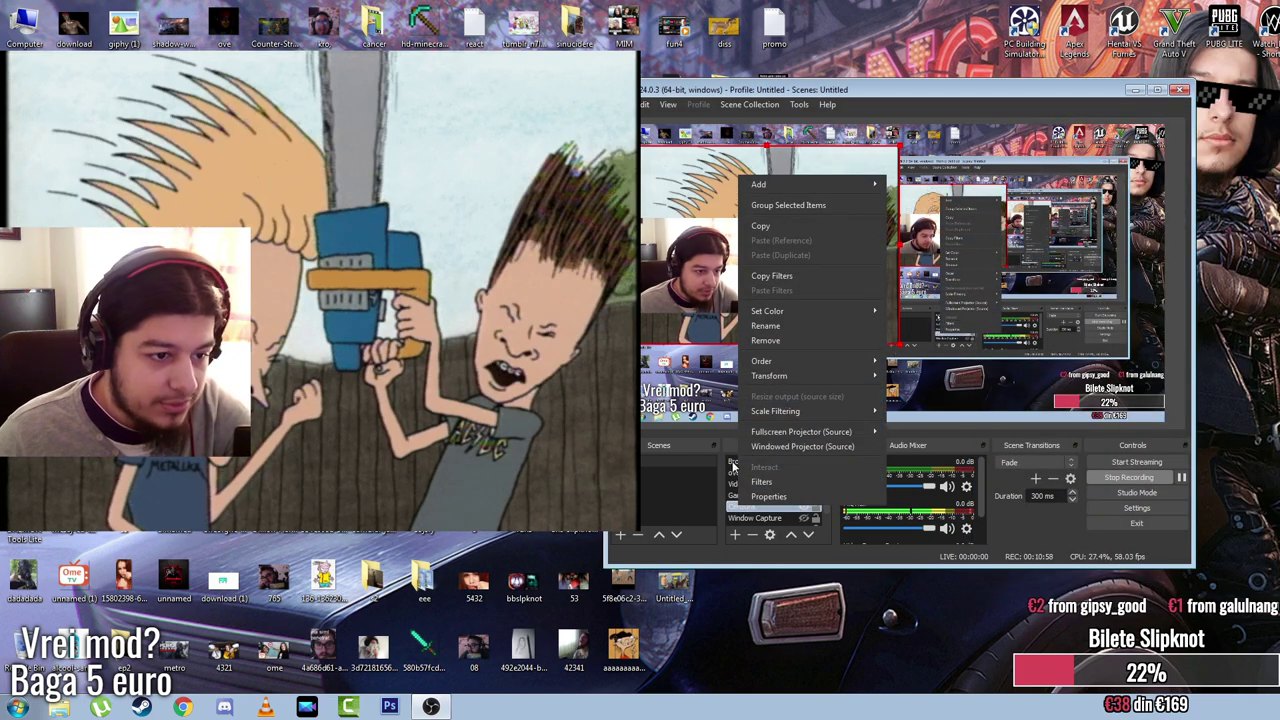
pyautogui.click(703, 492)
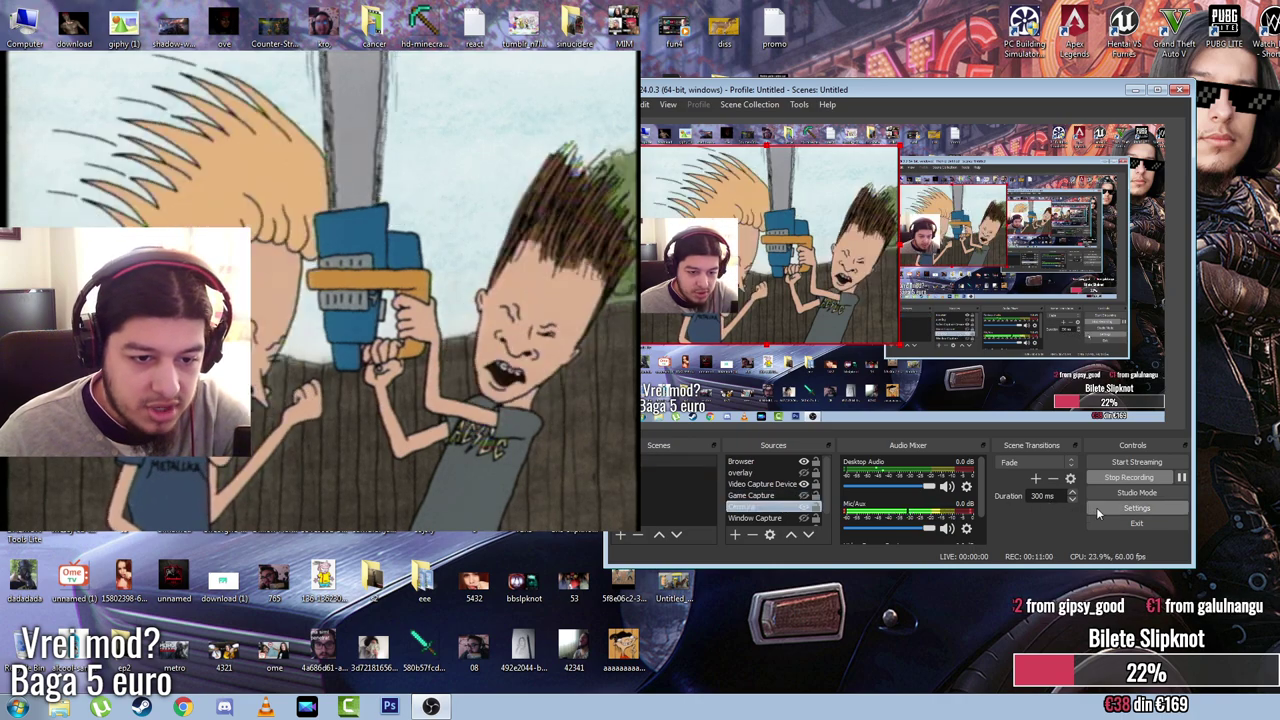
# Step: Review the scene's hotkeys once more, accept the settings and hide the Cenzura image
pyautogui.click(1136, 507)
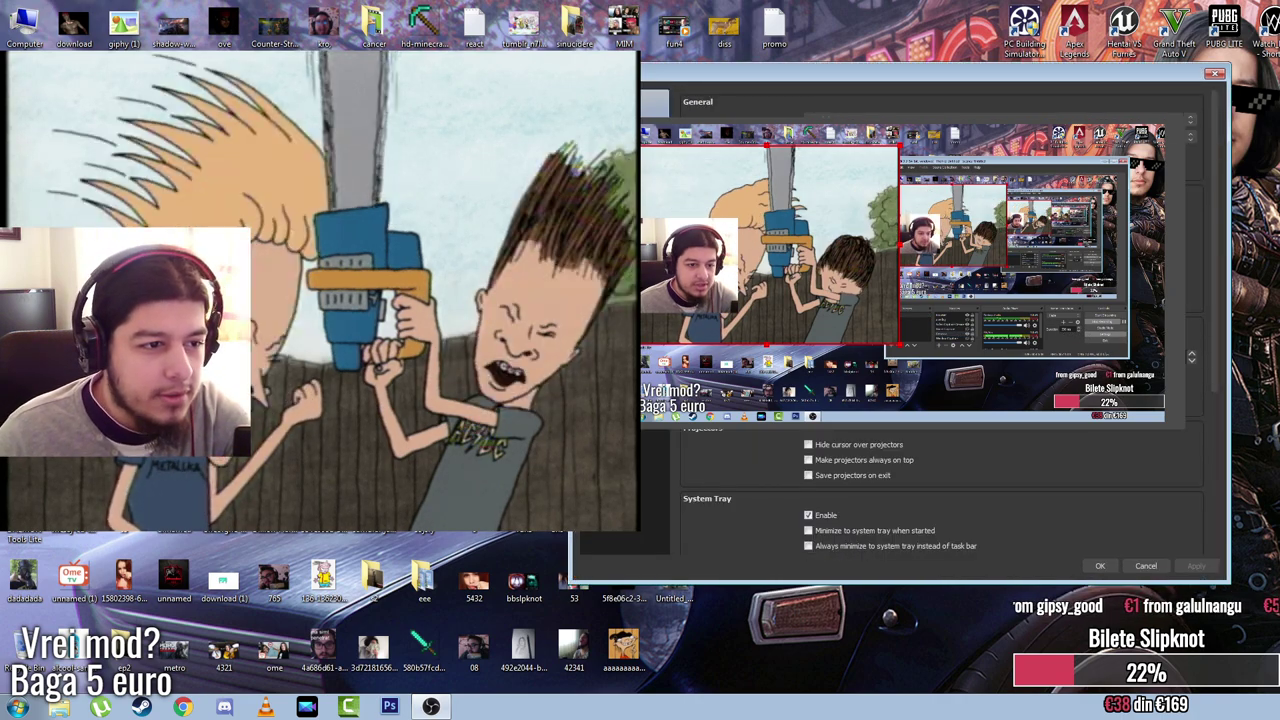
pyautogui.moveTo(812, 64); pyautogui.dragTo(1248, 110)
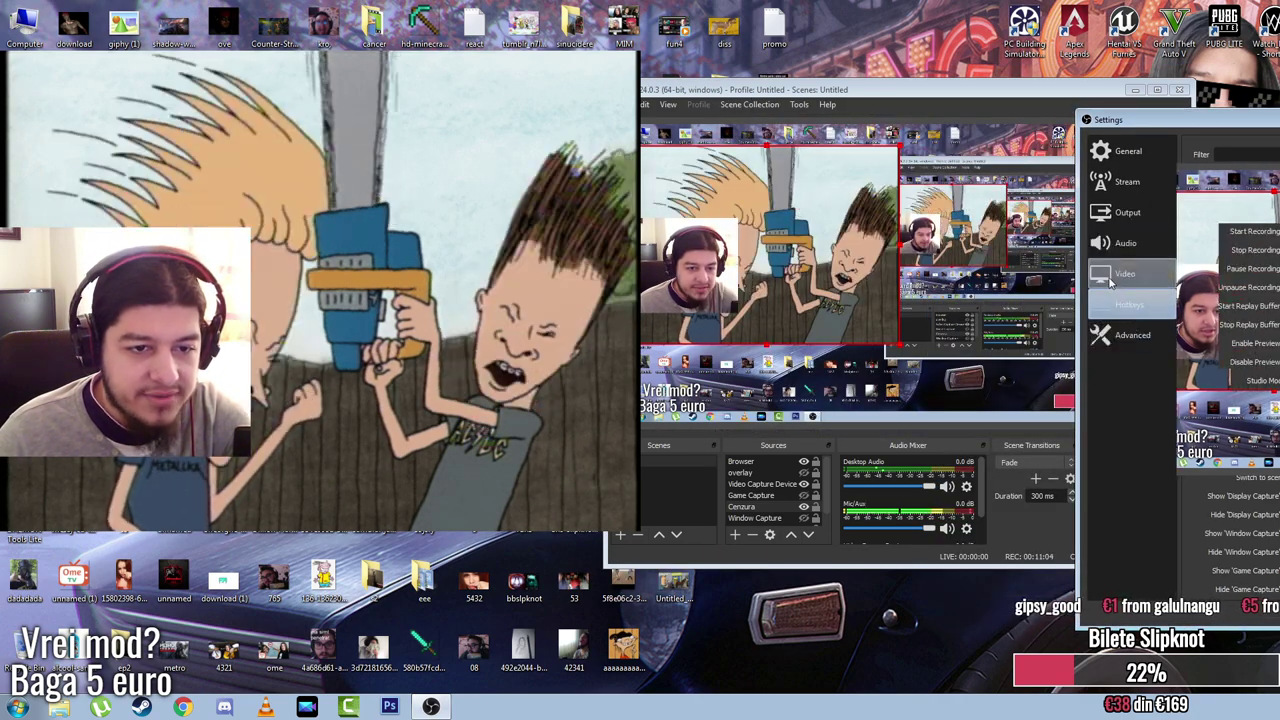
pyautogui.moveTo(1150, 119); pyautogui.dragTo(515, 86)
pyautogui.scroll(-5, 720, 300)
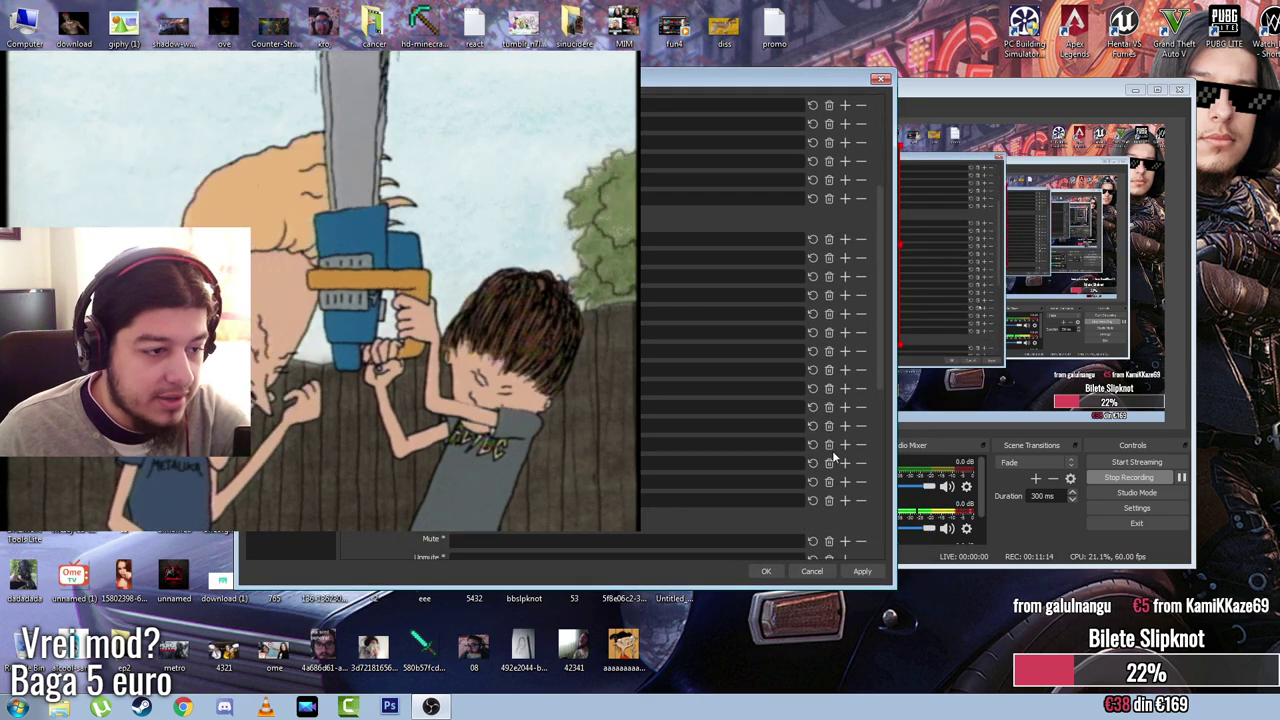
pyautogui.click(766, 571)
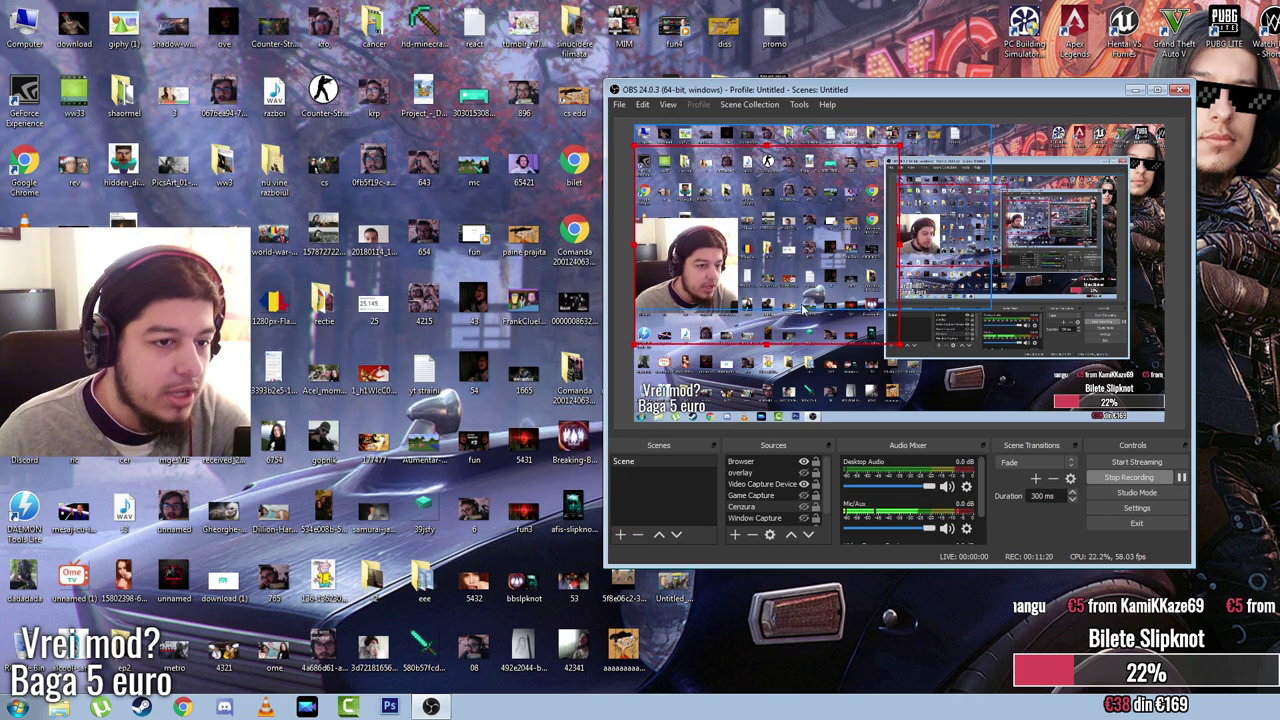
# Step: Look over the Game Capture, Window Capture and Video Capture Device sources, moving the main window aside and back
pyautogui.moveTo(900, 89); pyautogui.dragTo(1131, 89)
pyautogui.click(985, 495)
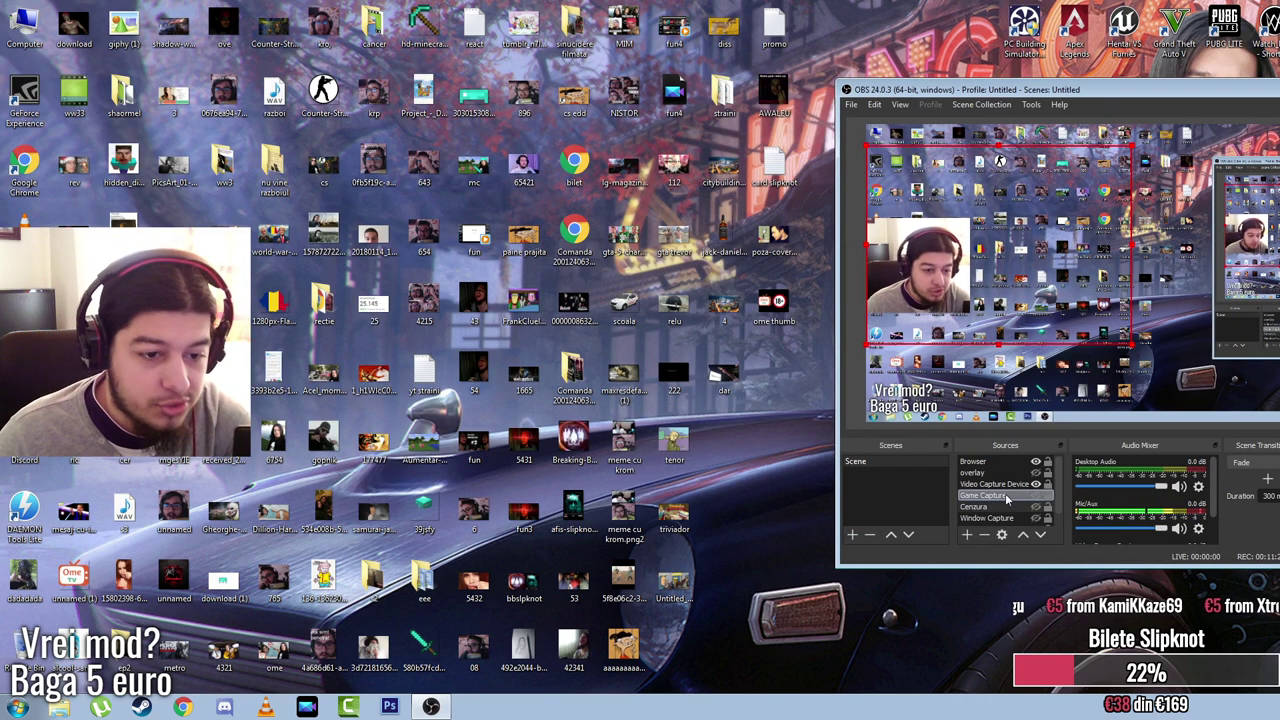
pyautogui.click(995, 518)
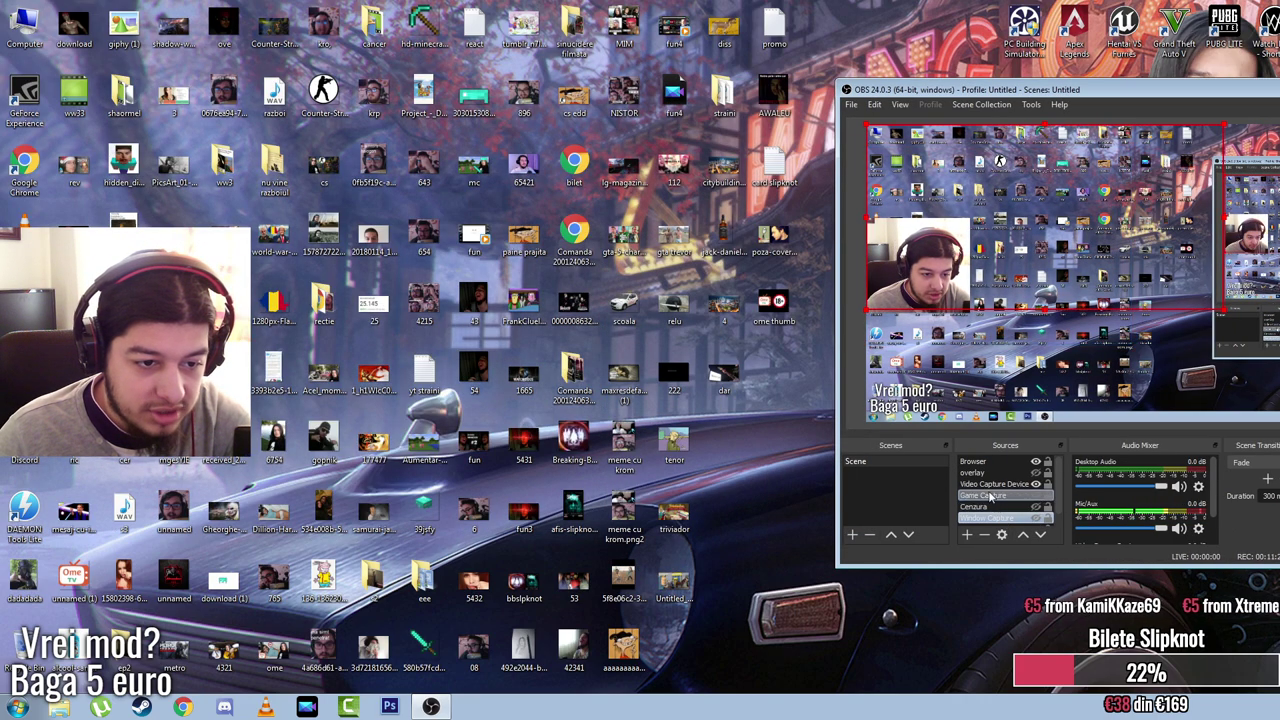
pyautogui.click(987, 485)
pyautogui.scroll(-1, 995, 495)
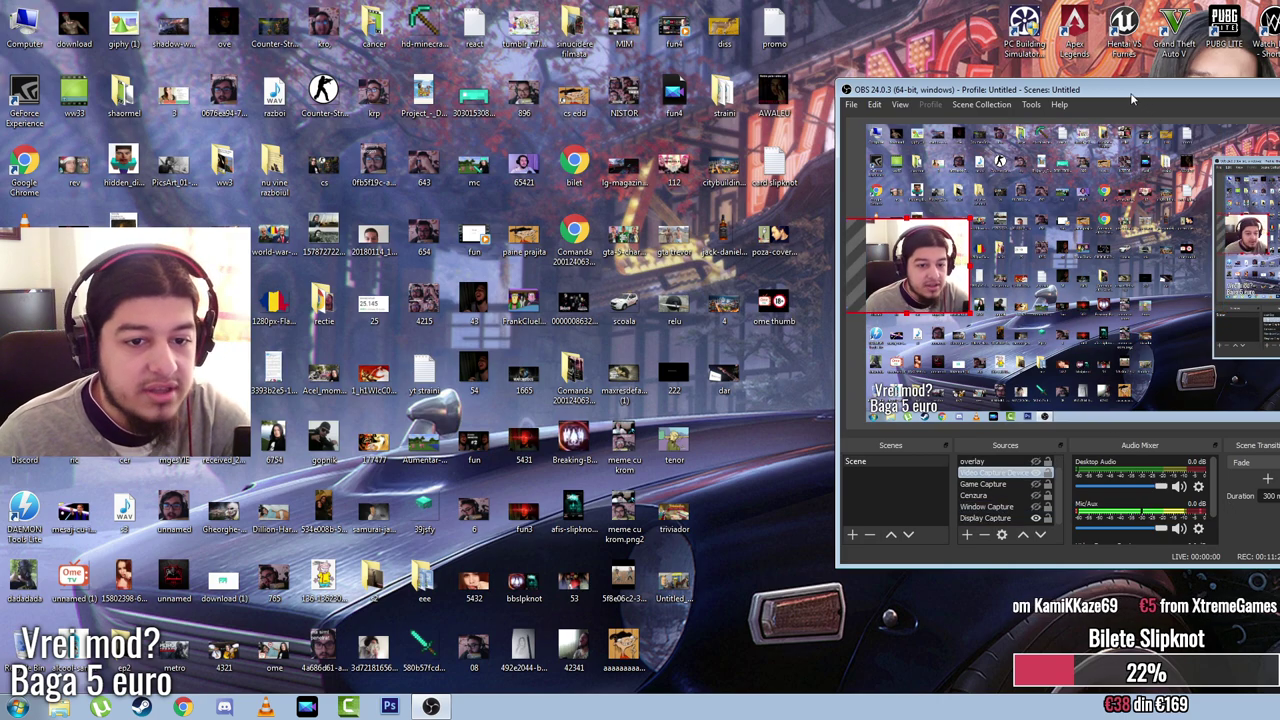
pyautogui.moveTo(1133, 98); pyautogui.dragTo(857, 97)
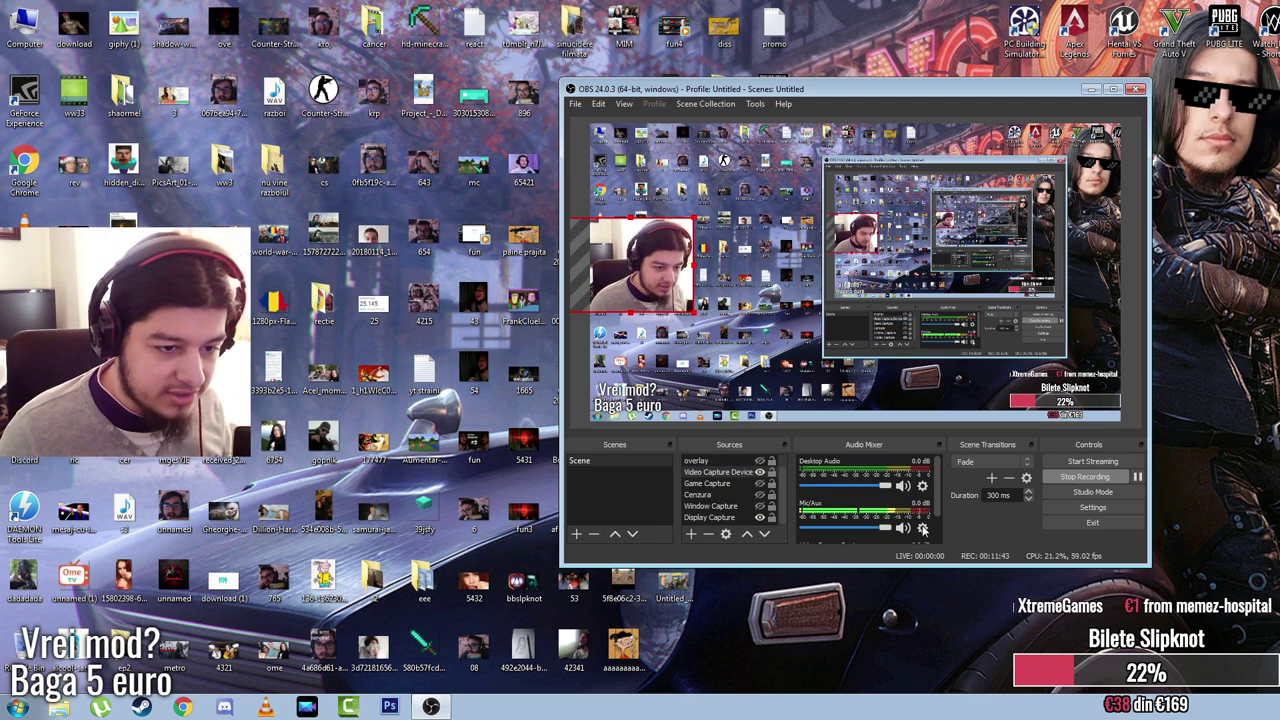
# Step: Open the Mic/Aux audio filters and compare the settings of the Noise Suppression and Noise Gate filters
pyautogui.click(922, 528)
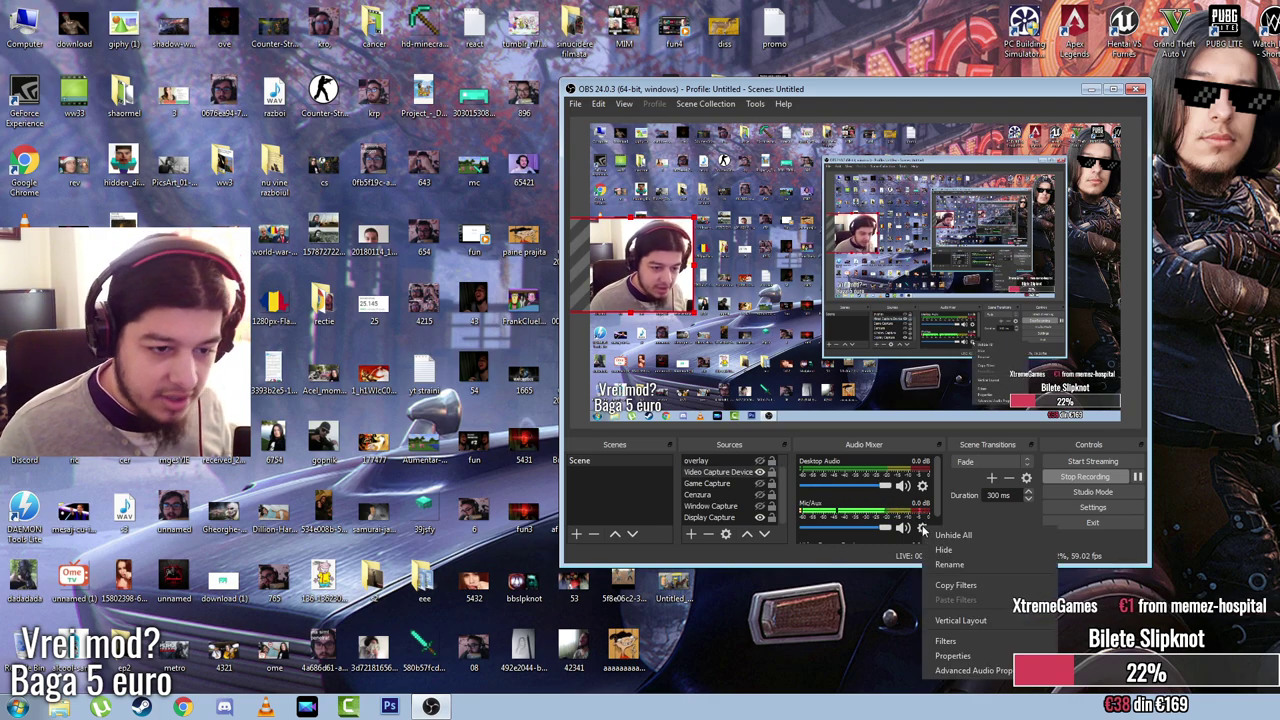
pyautogui.click(976, 642)
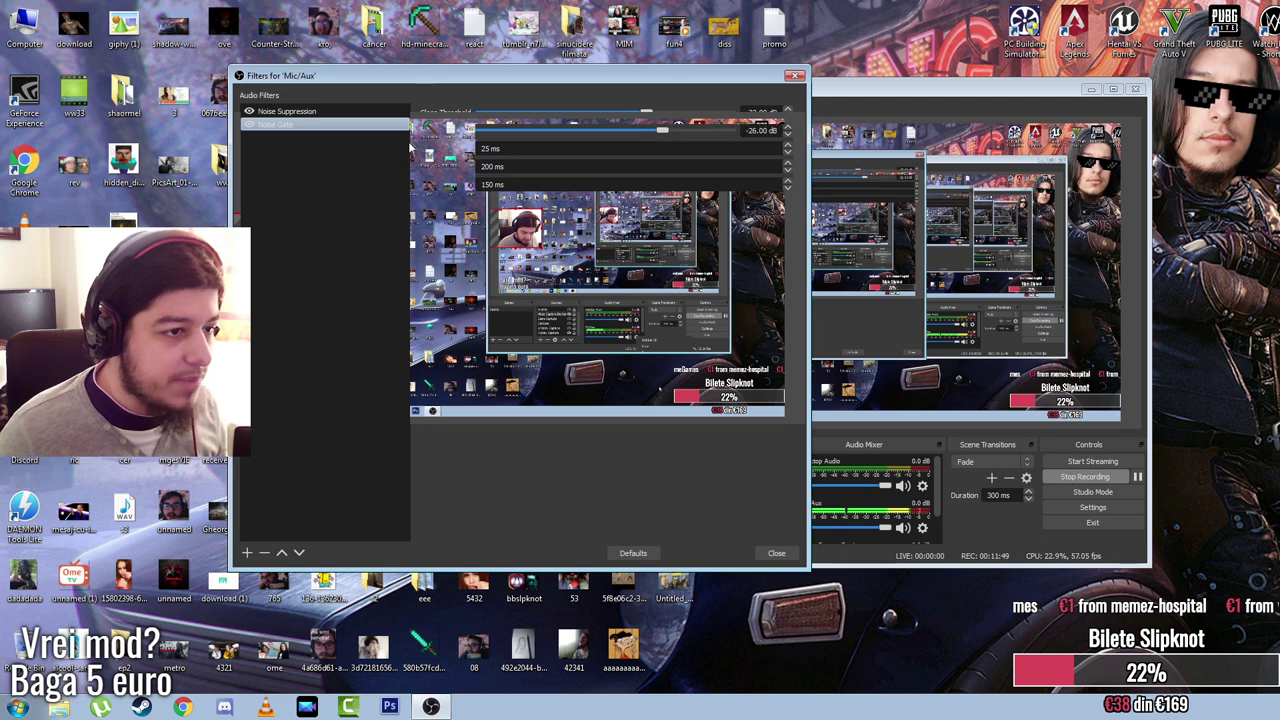
pyautogui.click(390, 111)
pyautogui.click(390, 124)
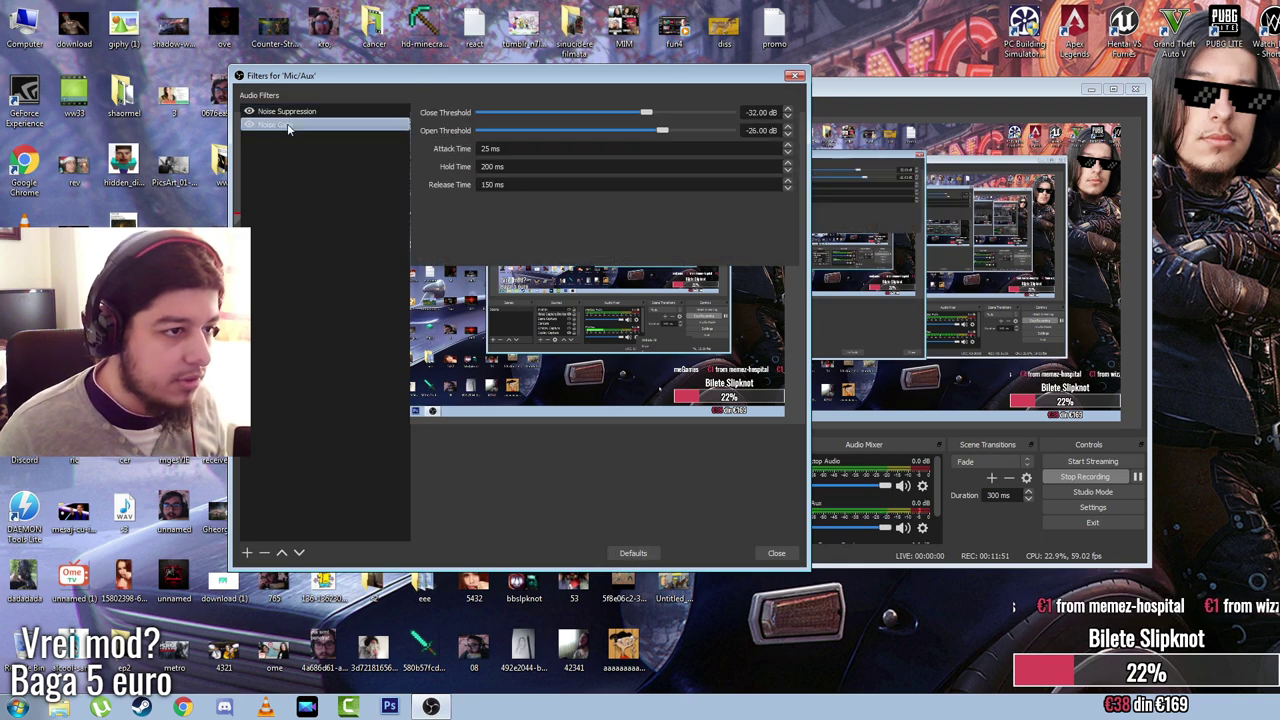
pyautogui.click(390, 111)
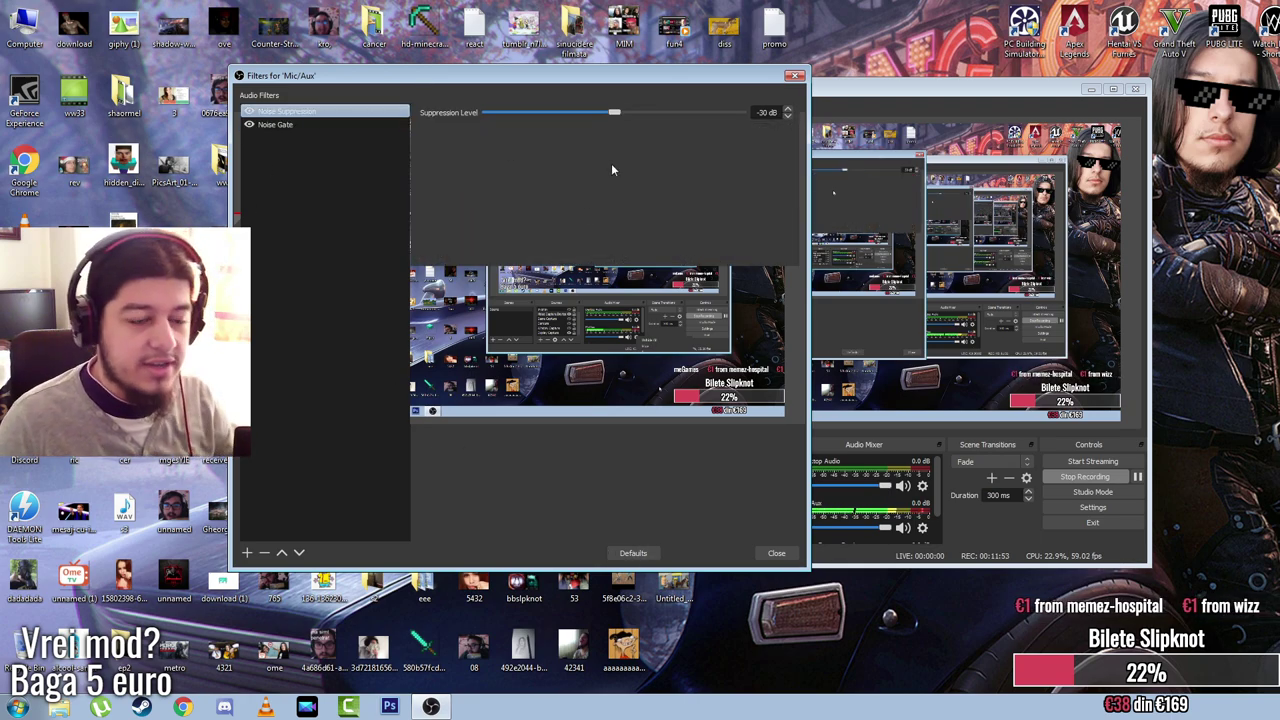
pyautogui.moveTo(532, 75)
pyautogui.mouseDown()
pyautogui.moveTo(551, 79)
pyautogui.moveTo(541, 74)
pyautogui.mouseUp()
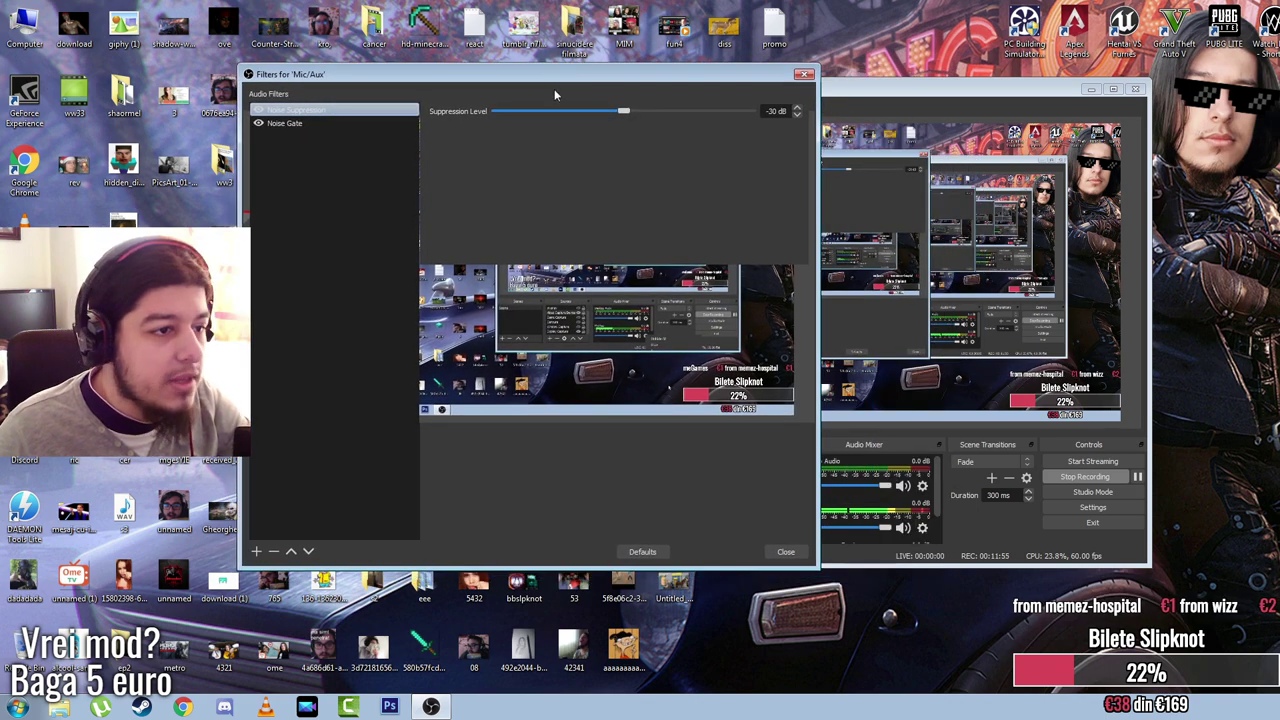
pyautogui.click(380, 122)
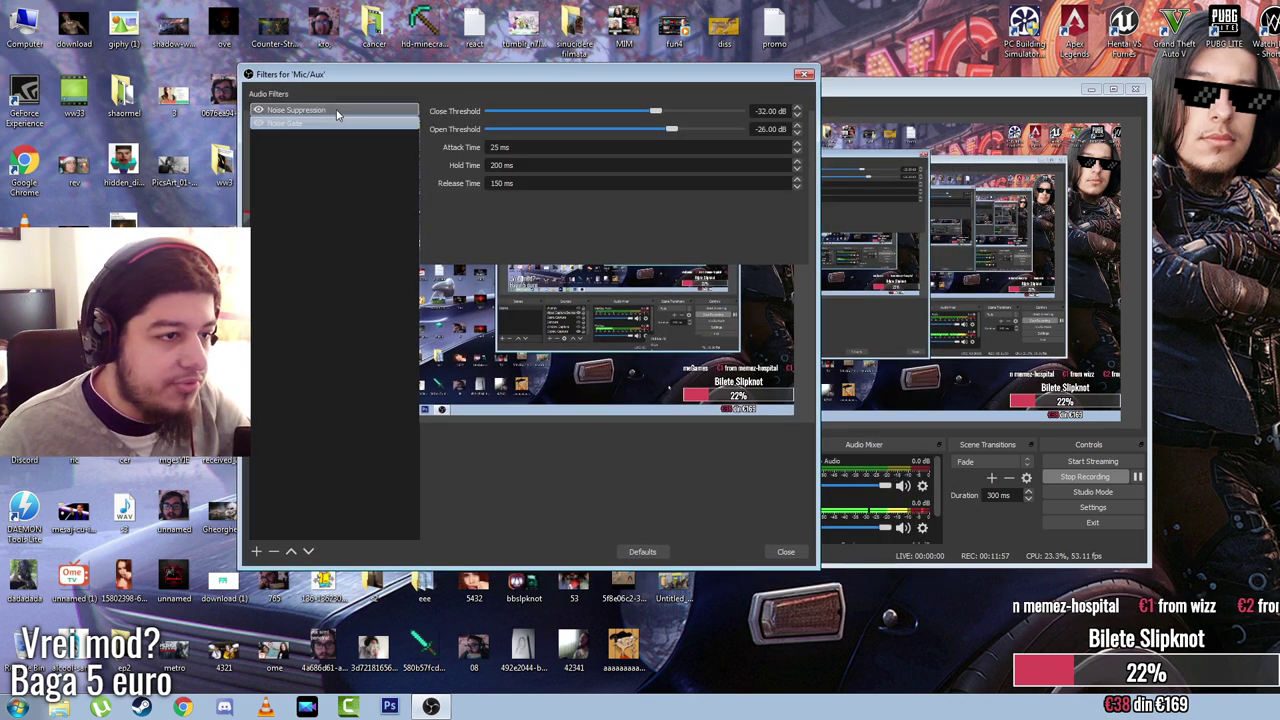
pyautogui.click(337, 112)
pyautogui.click(353, 124)
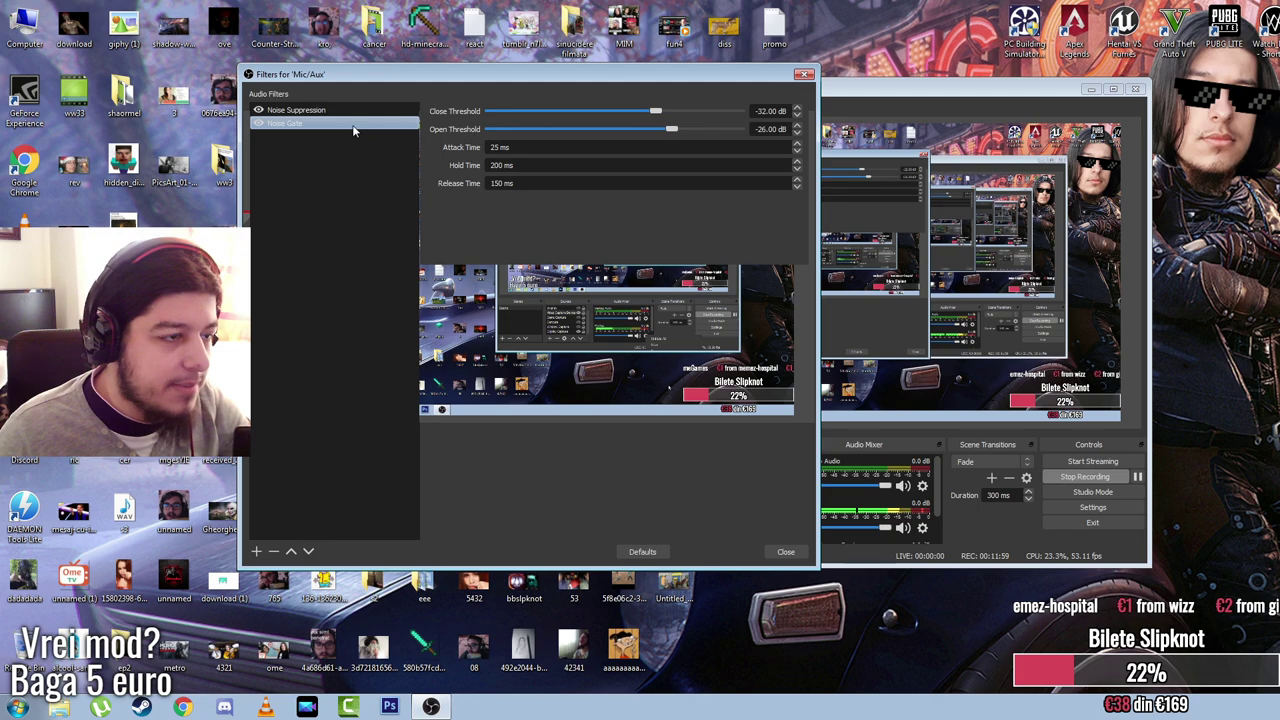
pyautogui.click(340, 111)
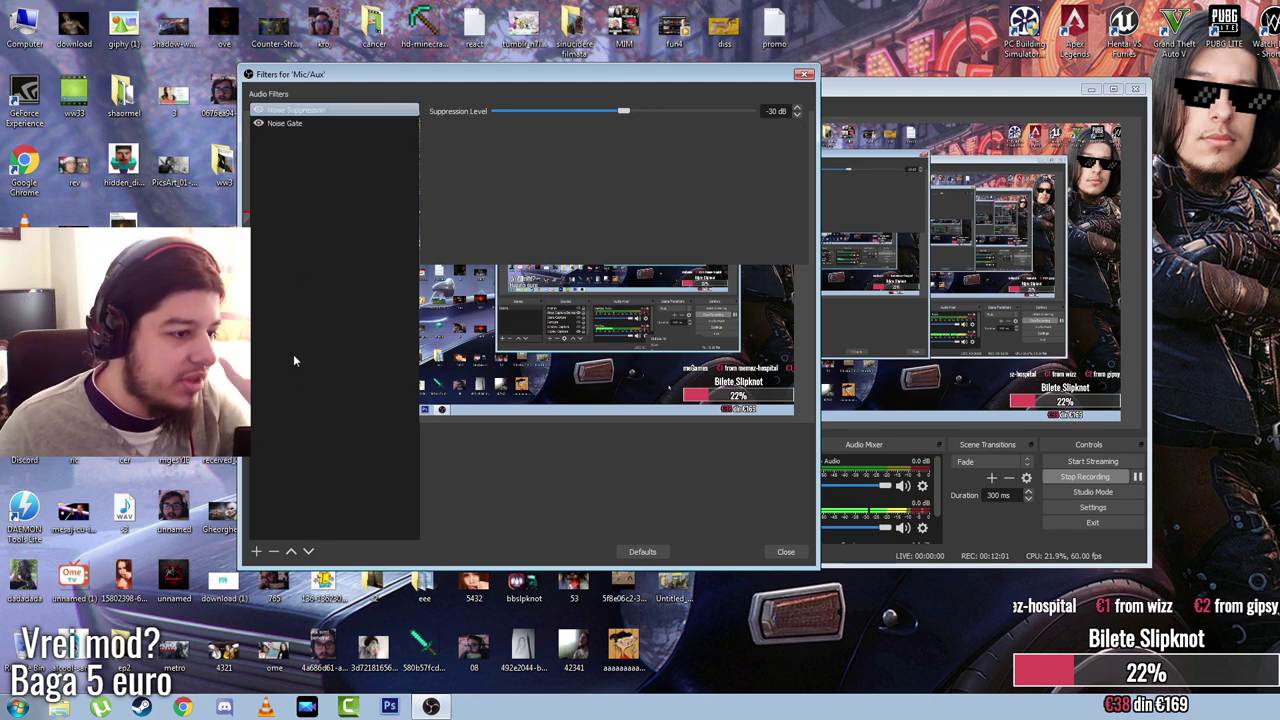
pyautogui.click(345, 123)
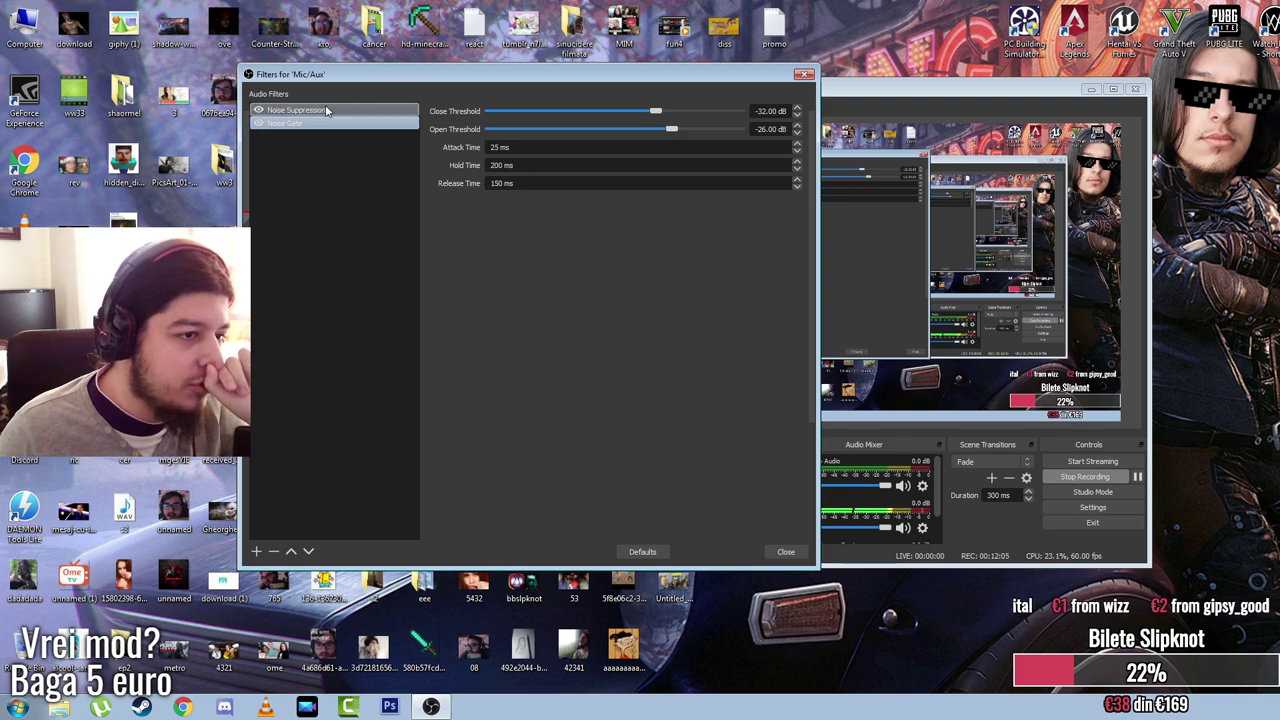
# Step: View the Noise Suppression filter's settings once more and close the Mic/Aux filters
pyautogui.click(340, 111)
pyautogui.click(803, 74)
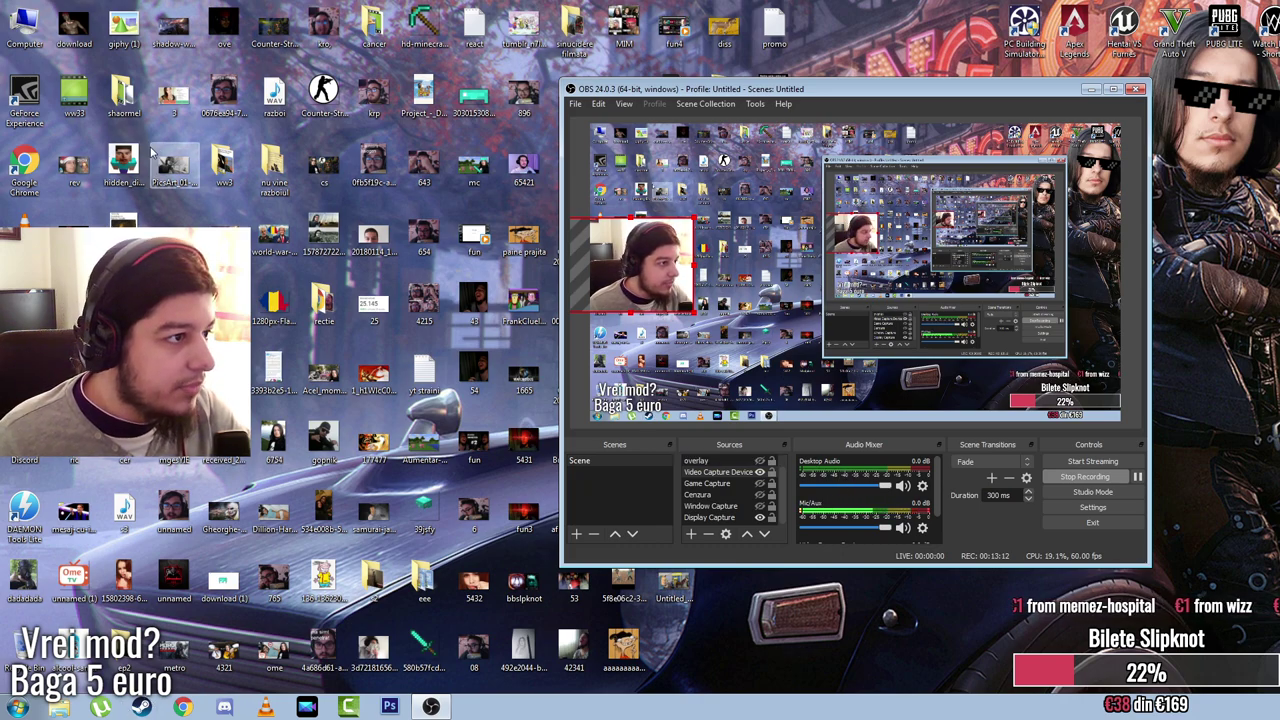
# Step: Play the track Apa de izvor from the Music folder on Local Disk (D:) to demonstrate Desktop Audio, closing the player again
pyautogui.doubleClick(5, 27)
pyautogui.doubleClick(408, 187)
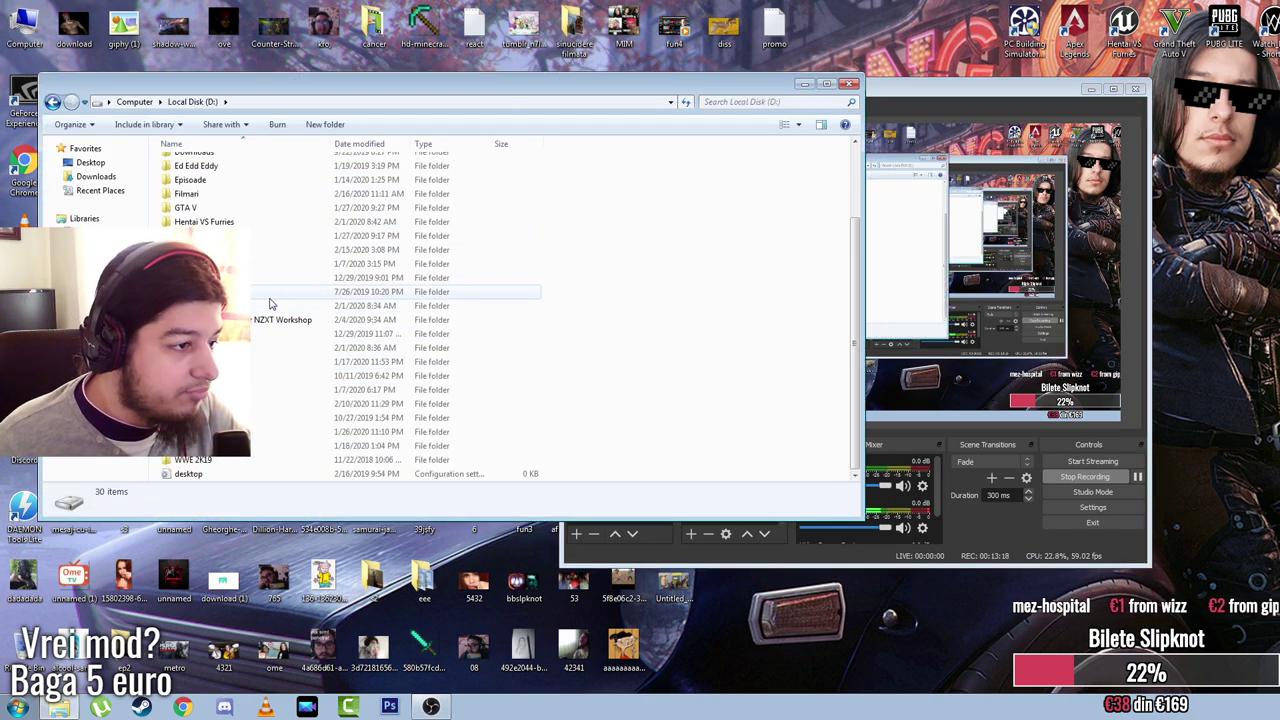
pyautogui.doubleClick(280, 289)
pyautogui.doubleClick(254, 240)
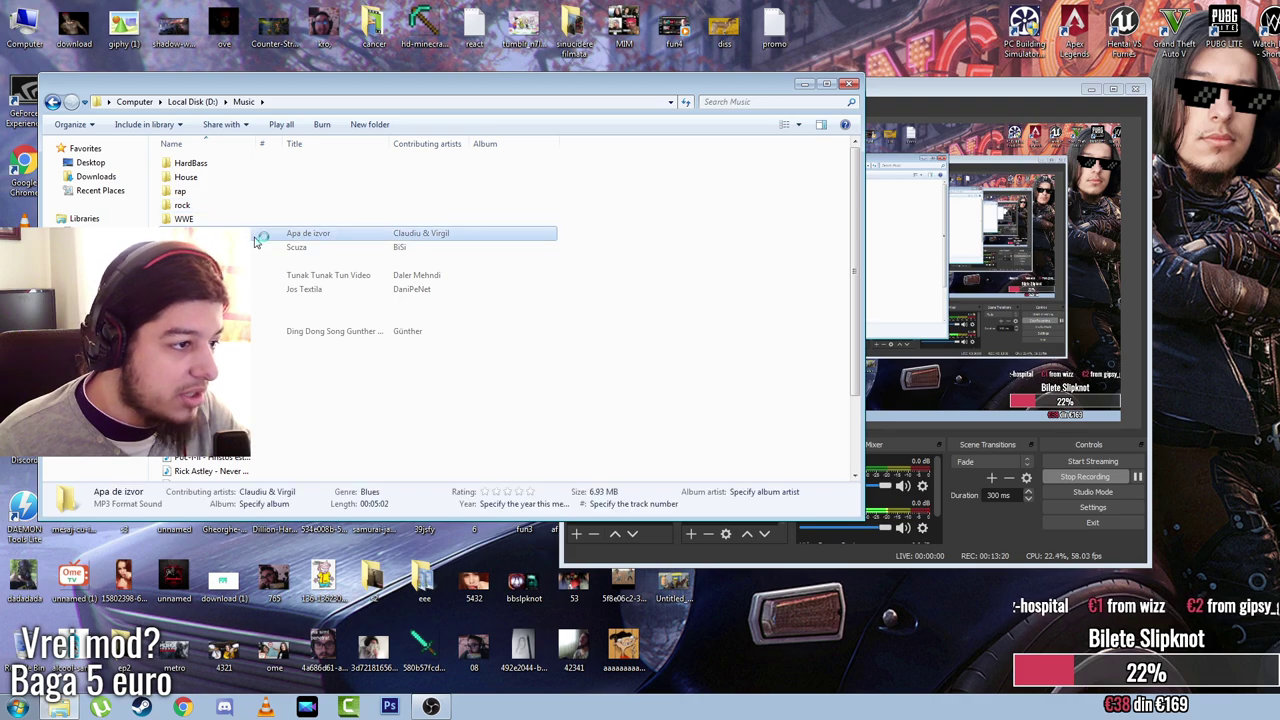
pyautogui.click(849, 83)
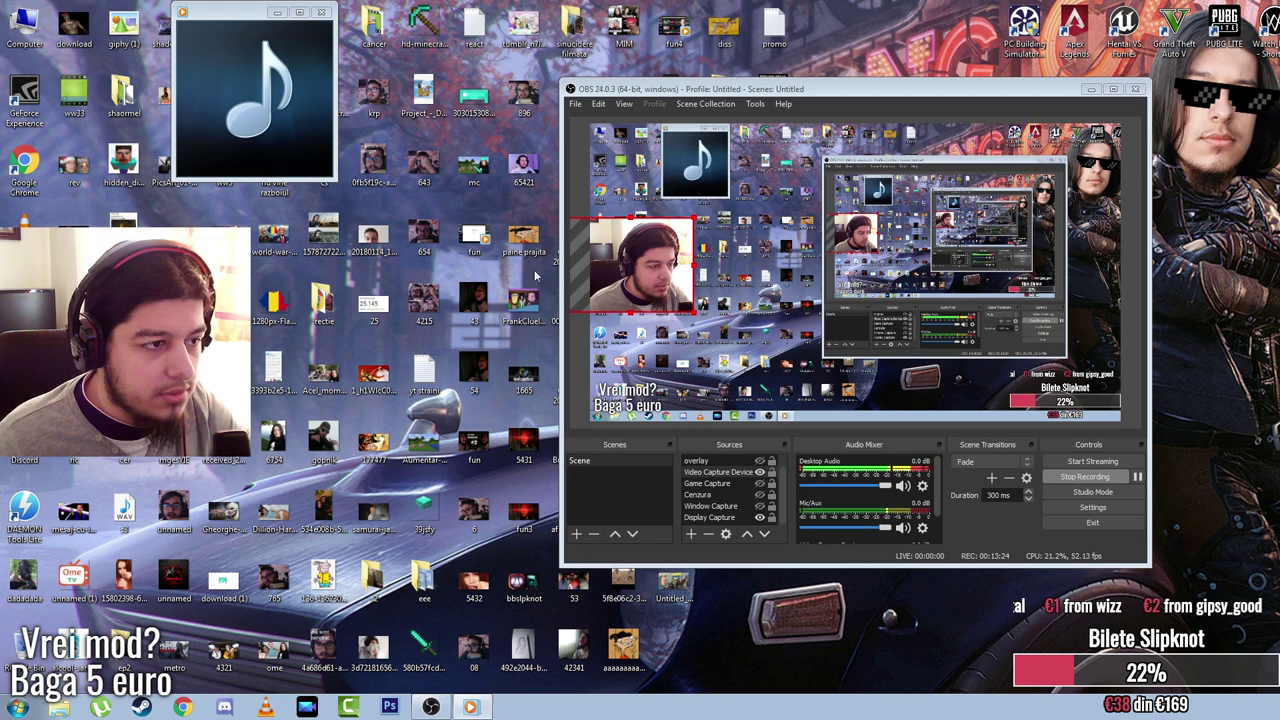
pyautogui.click(321, 13)
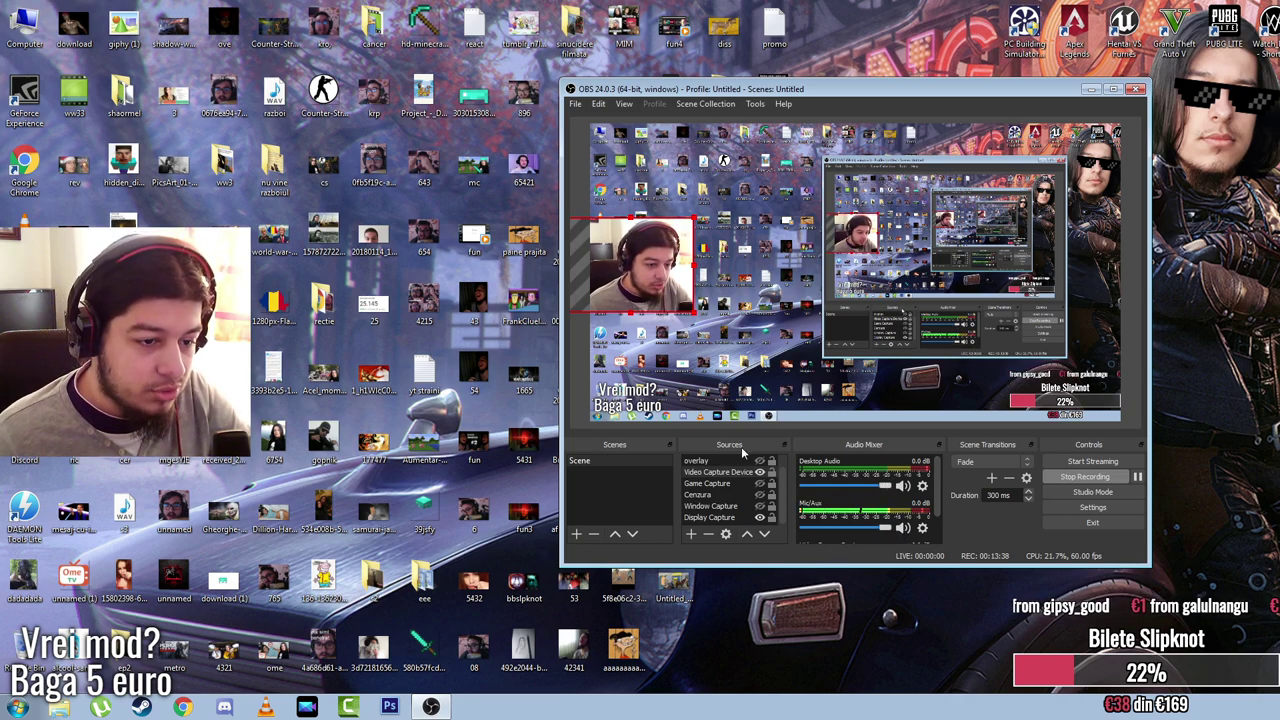
pyautogui.moveTo(877, 488)
pyautogui.mouseDown()
pyautogui.moveTo(843, 490)
pyautogui.moveTo(893, 490)
pyautogui.mouseUp()
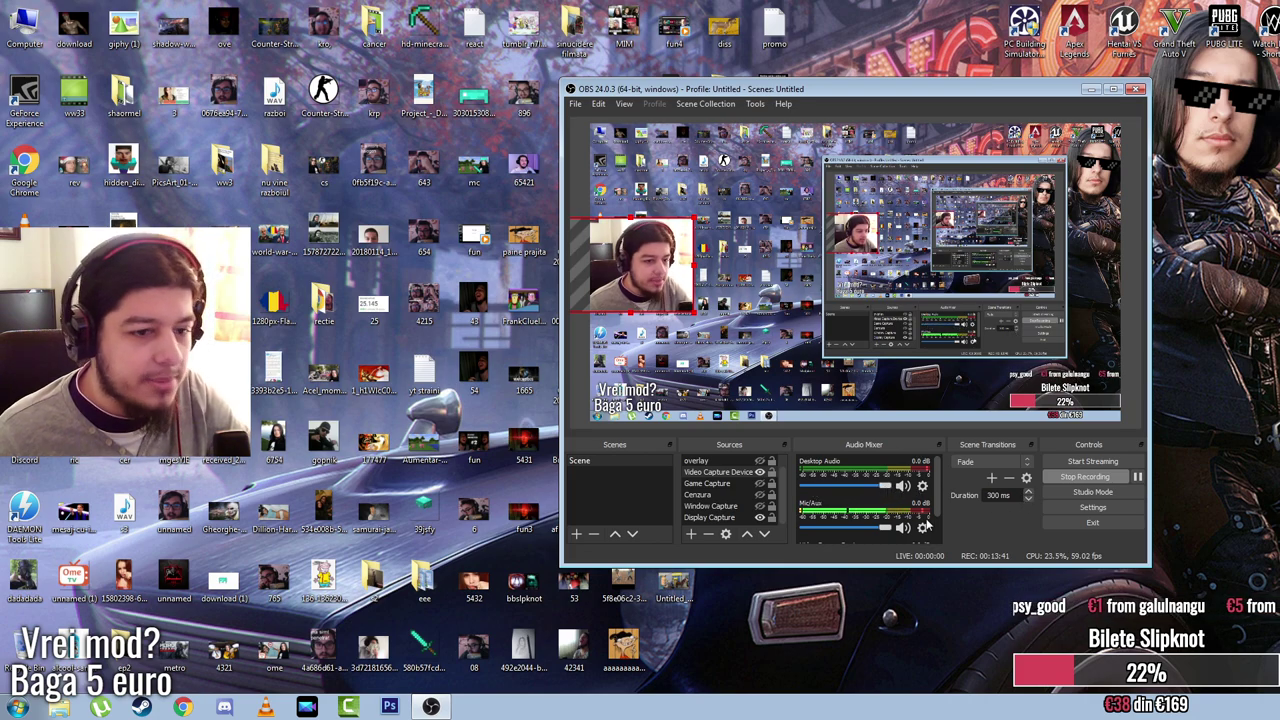
# Step: Choose the Fade scene transition and add a second scene with the name Scene 2
pyautogui.click(997, 461)
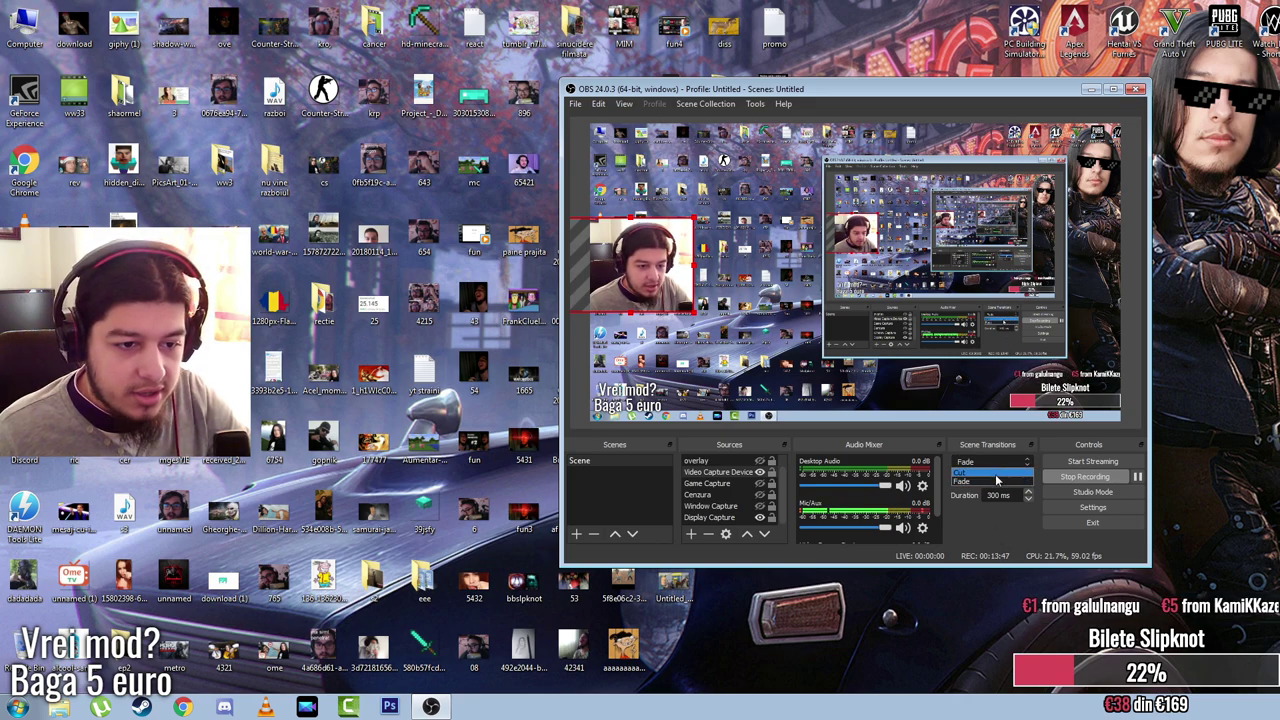
pyautogui.click(996, 476)
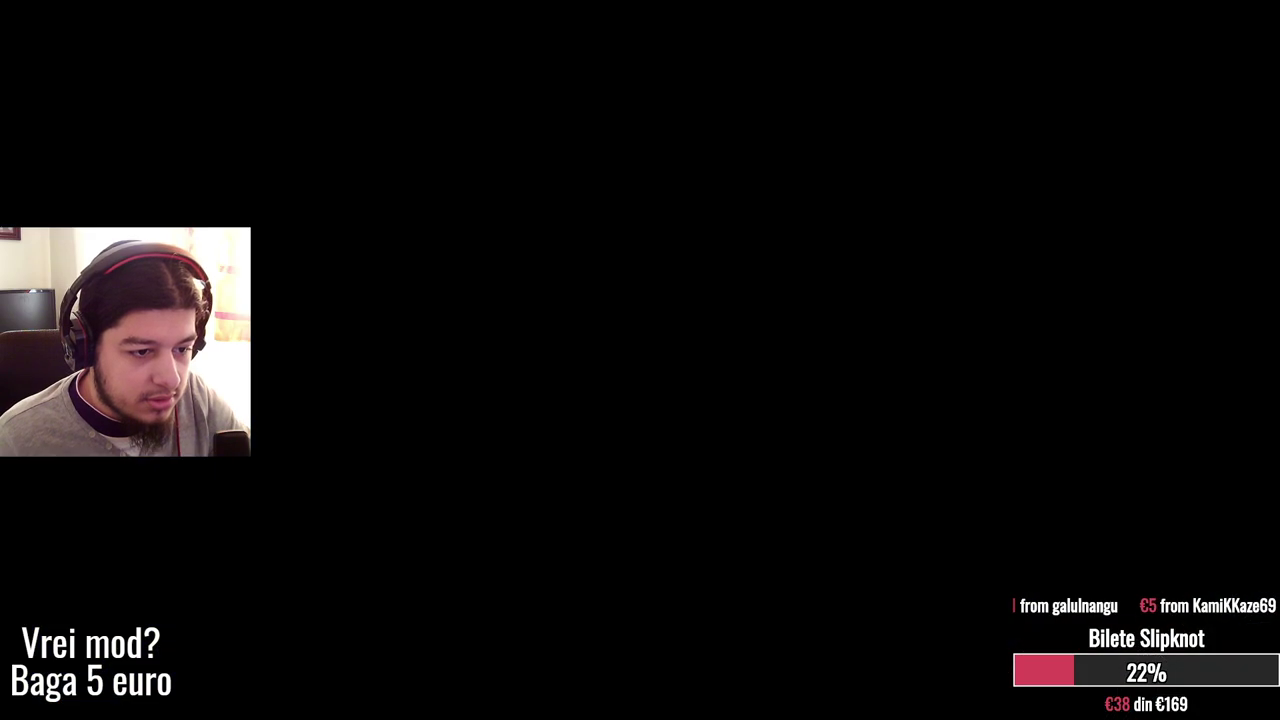
pyautogui.rightClick(592, 486)
pyautogui.click(620, 494)
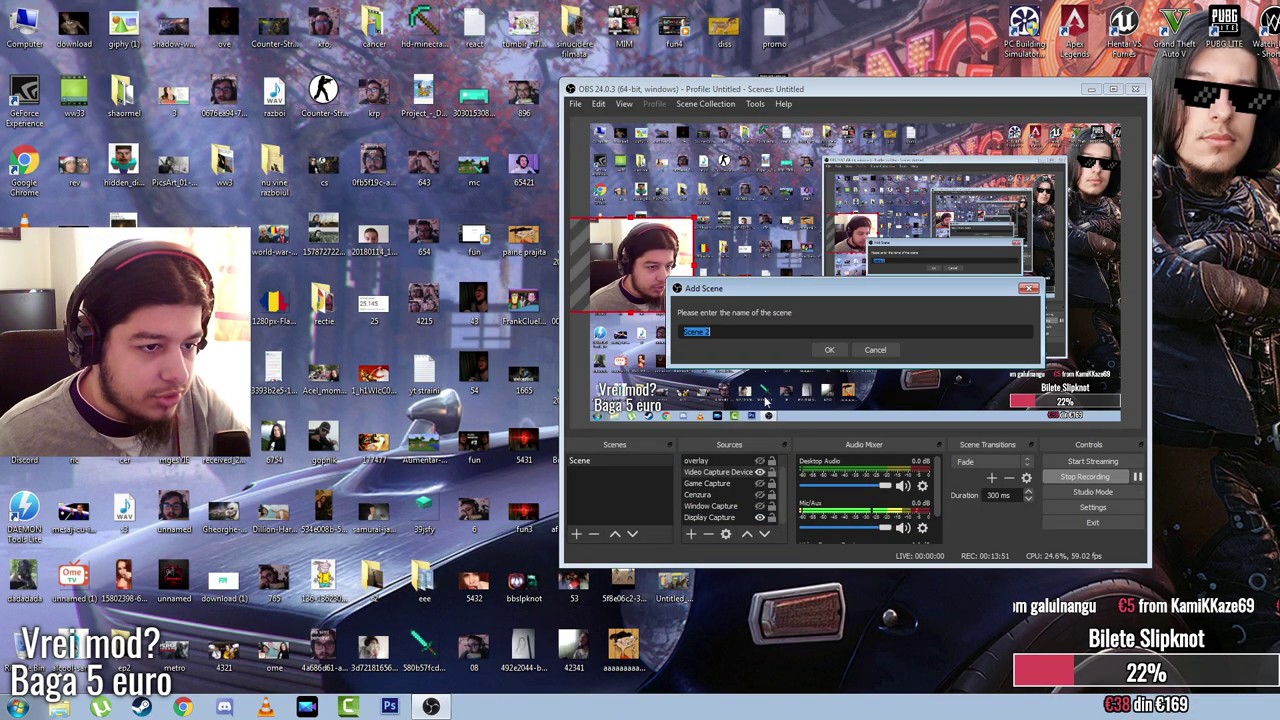
pyautogui.click(831, 351)
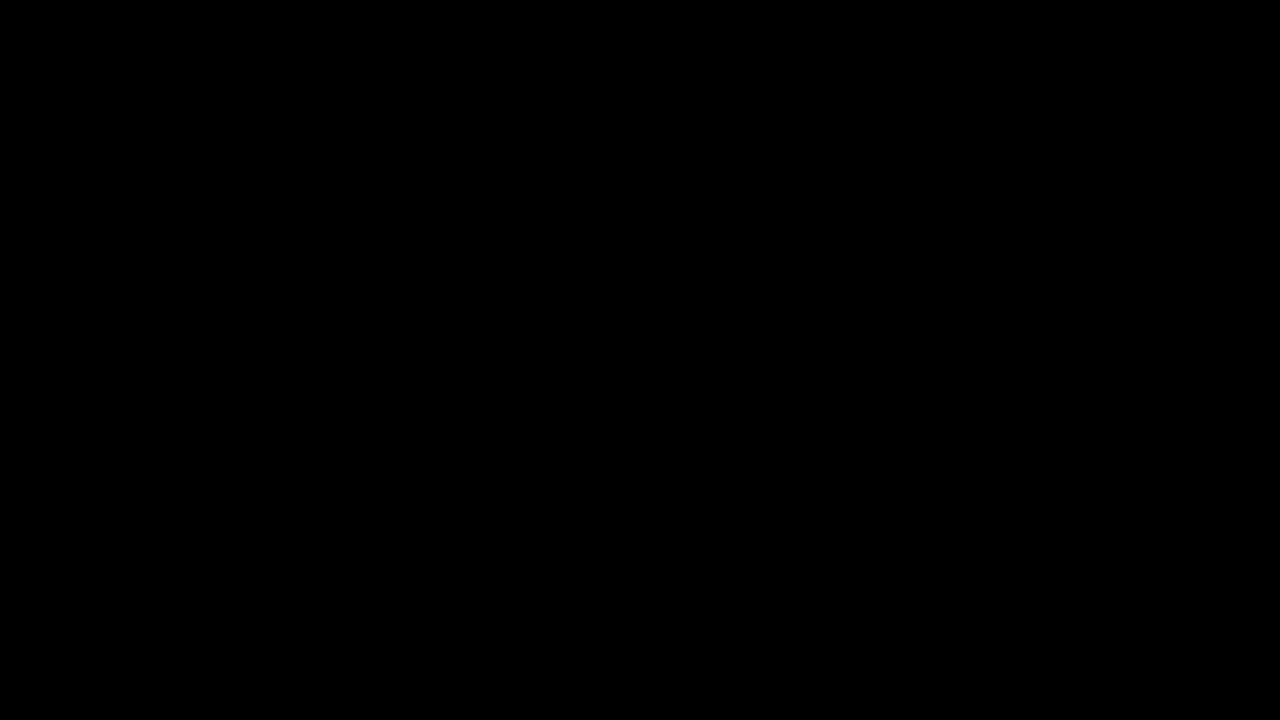
# Step: Switch back and forth between Scene and Scene 2 to demonstrate the Fade transition
pyautogui.click(606, 461)
pyautogui.click(600, 471)
pyautogui.click(606, 461)
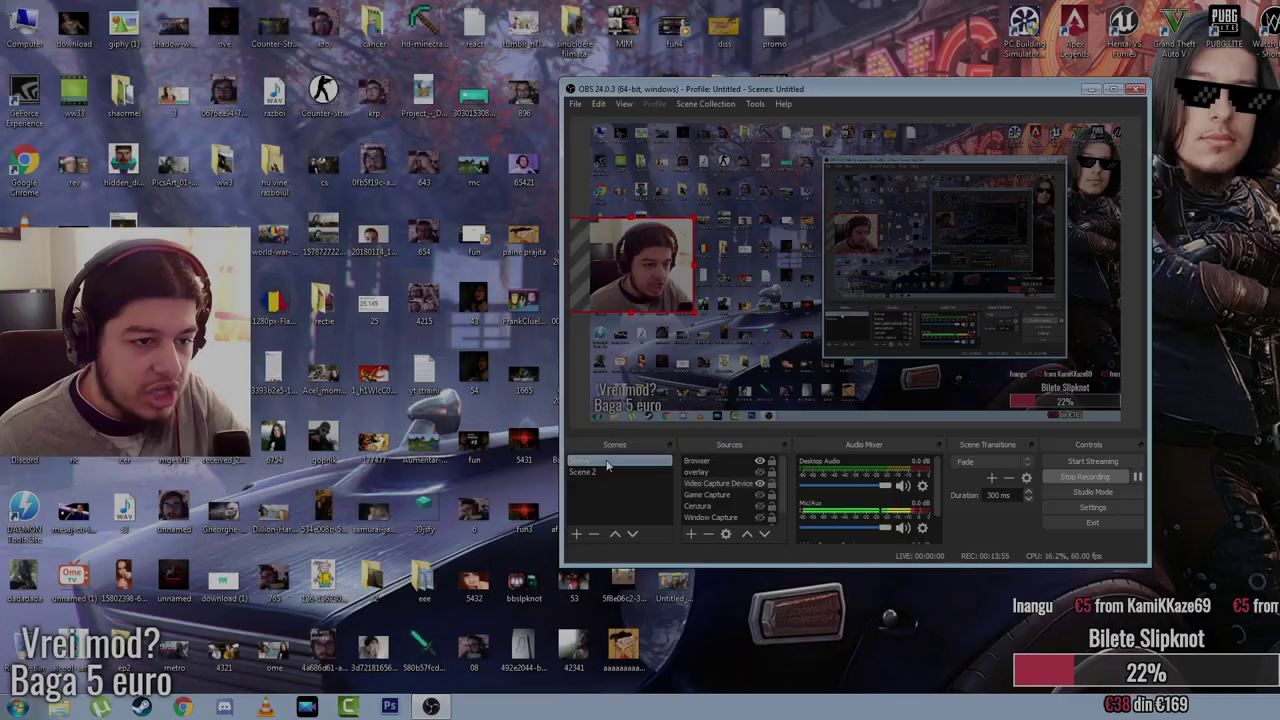
pyautogui.click(622, 472)
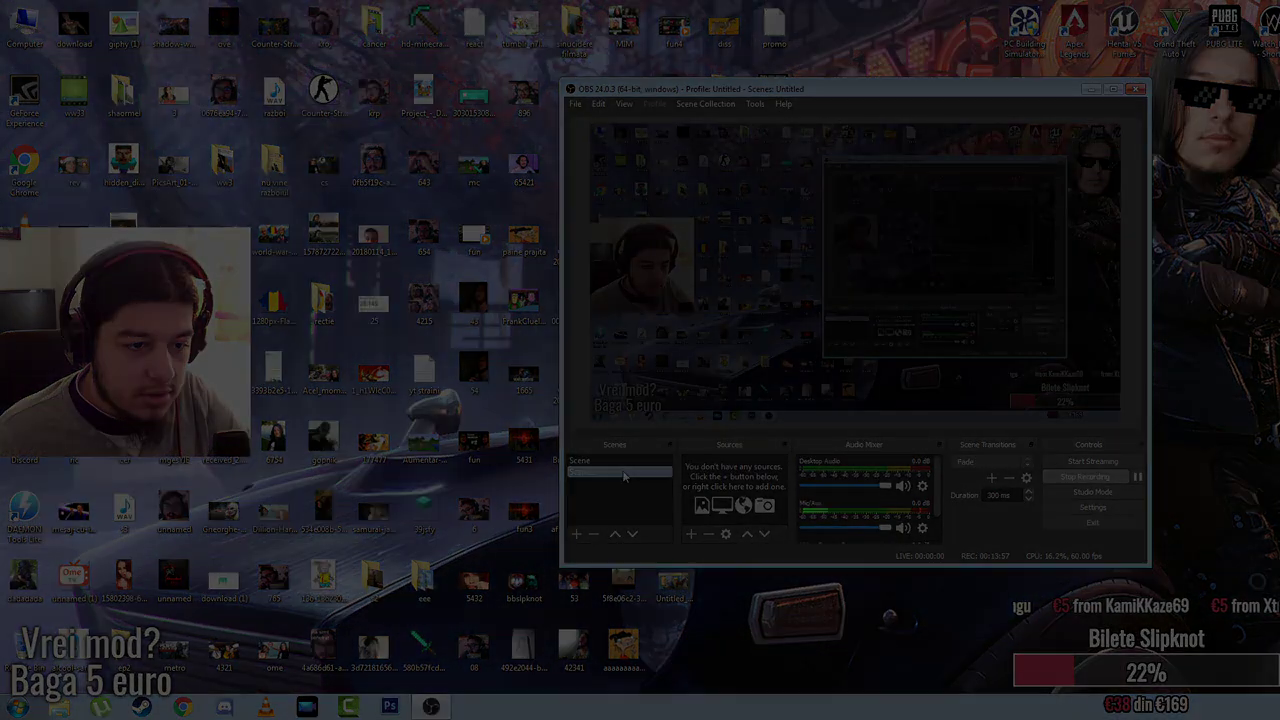
pyautogui.click(600, 461)
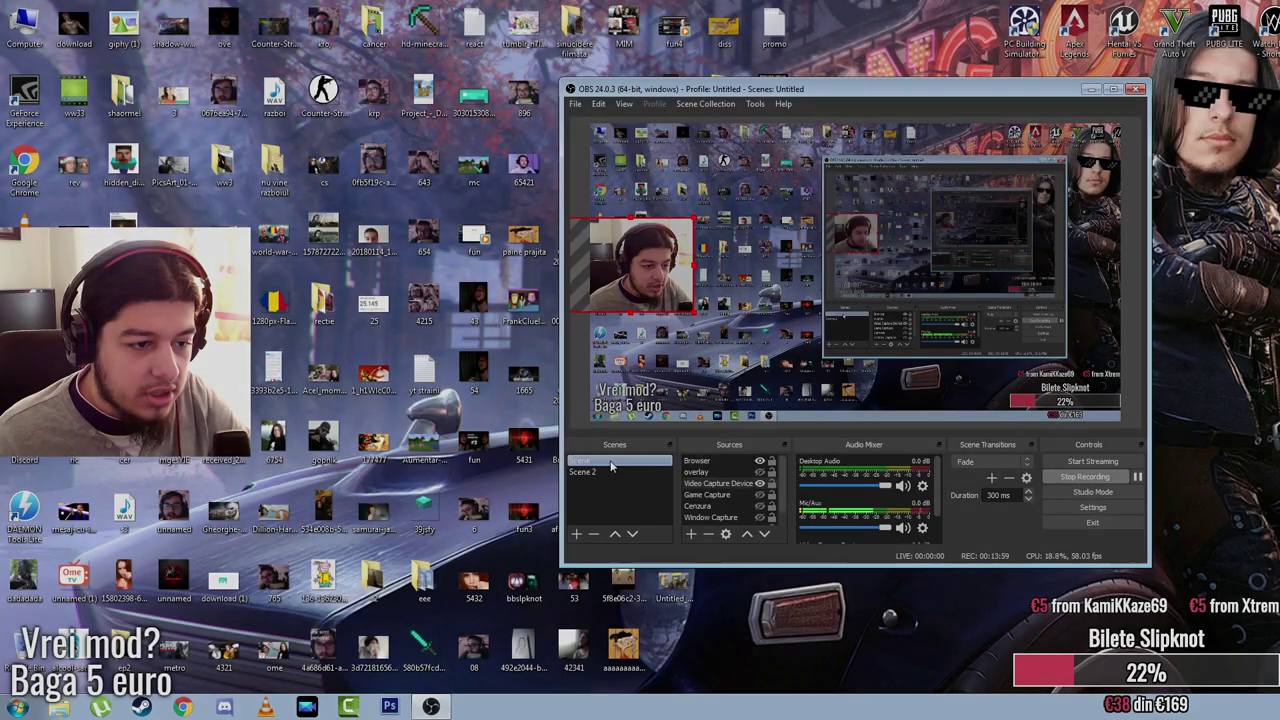
# Step: Change the scene transition to Cut and alternate between Scene and Scene 2 to demonstrate it
pyautogui.click(990, 462)
pyautogui.click(980, 475)
pyautogui.click(610, 472)
pyautogui.click(600, 461)
pyautogui.click(594, 472)
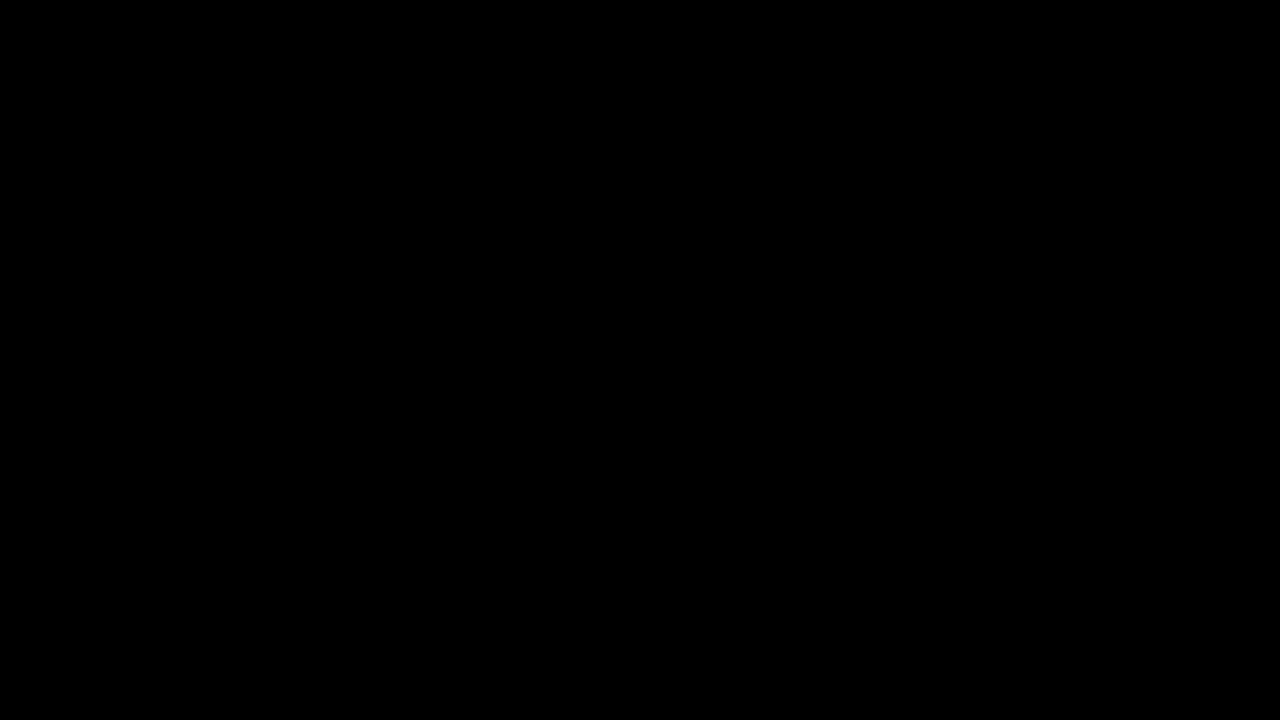
pyautogui.click(600, 461)
pyautogui.click(594, 472)
pyautogui.click(600, 461)
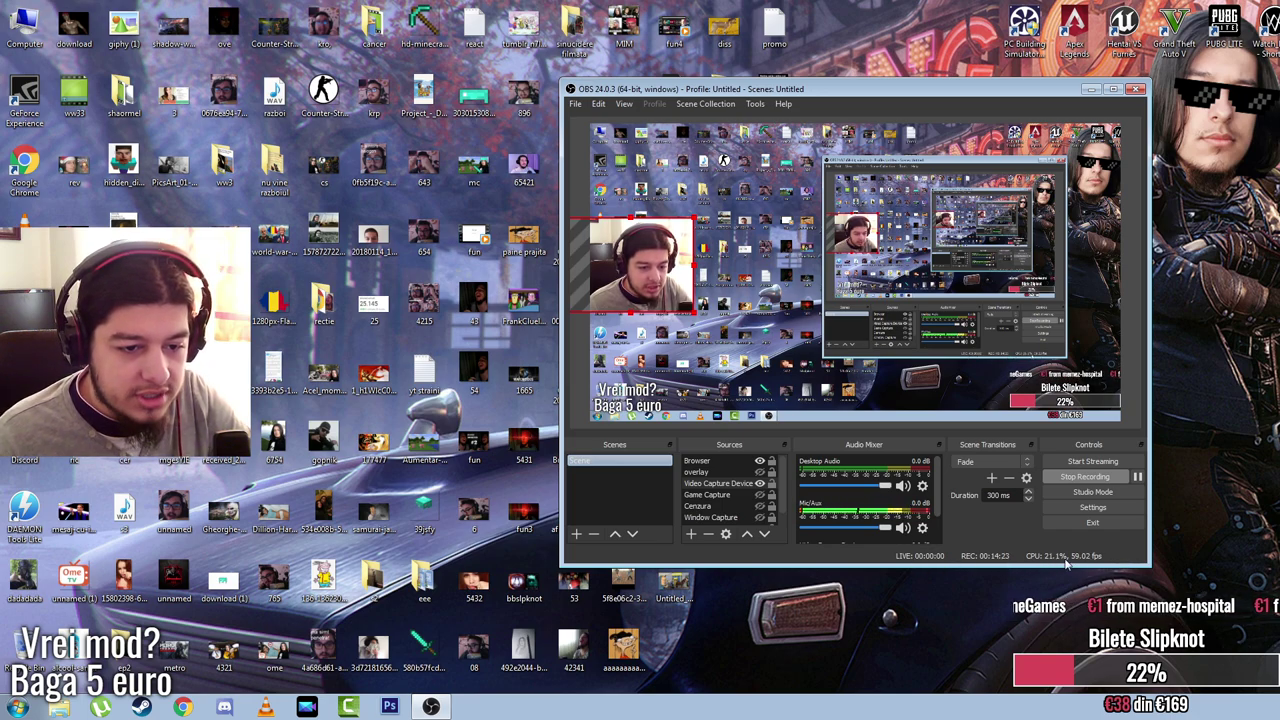
# Step: Enable Studio Mode to show its preview and program views, and disable it again
pyautogui.click(1107, 493)
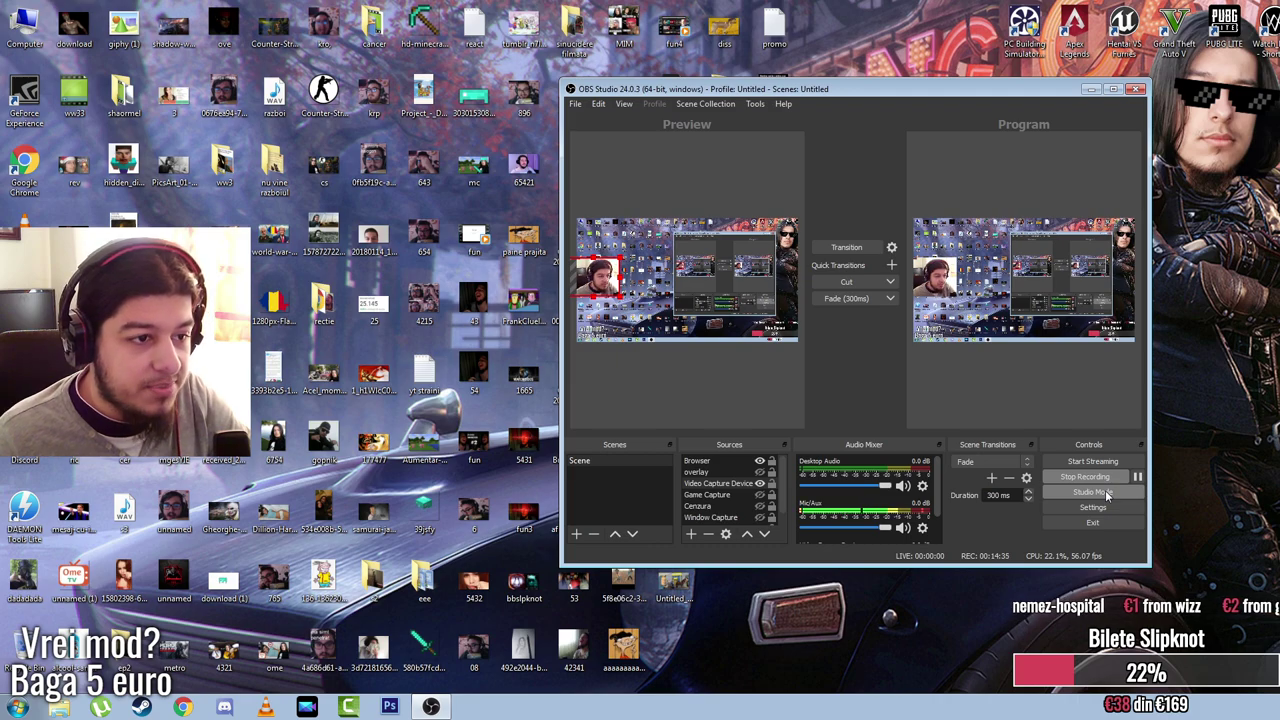
pyautogui.click(1107, 493)
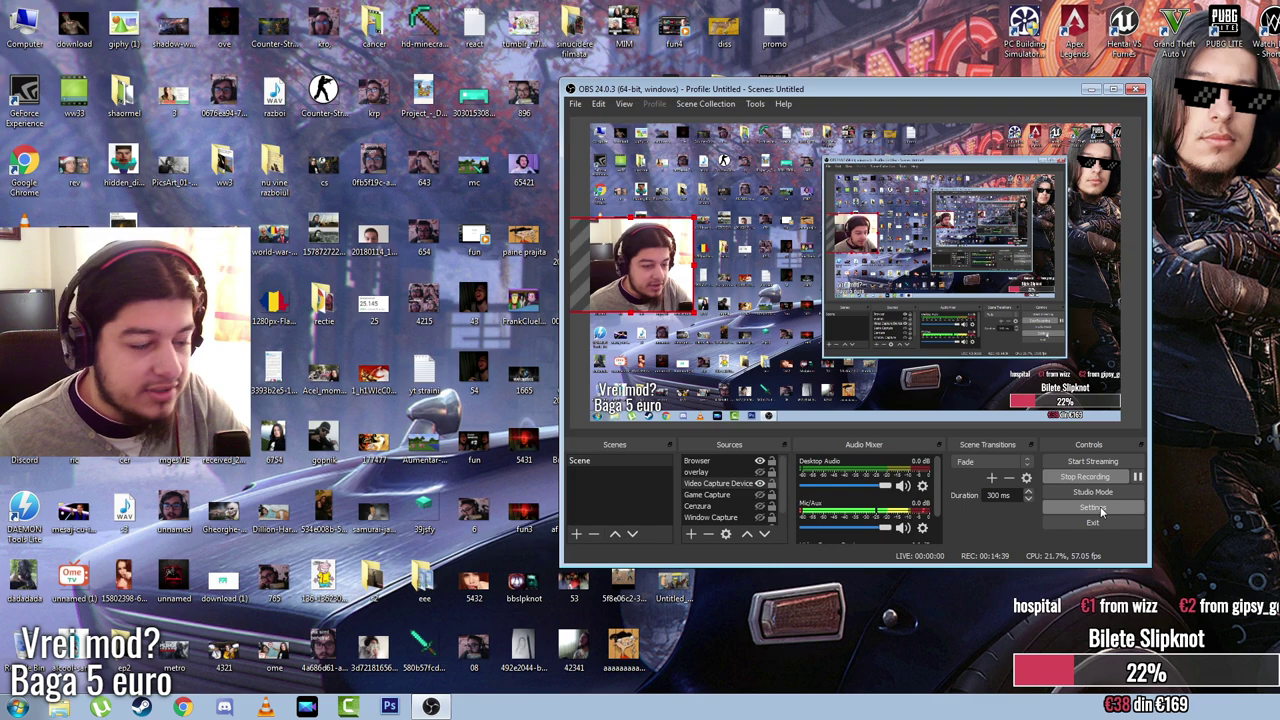
# Step: Open the program settings, glance at the Stream page and return to the General page
pyautogui.click(1098, 510)
pyautogui.moveTo(645, 85); pyautogui.dragTo(117, 72)
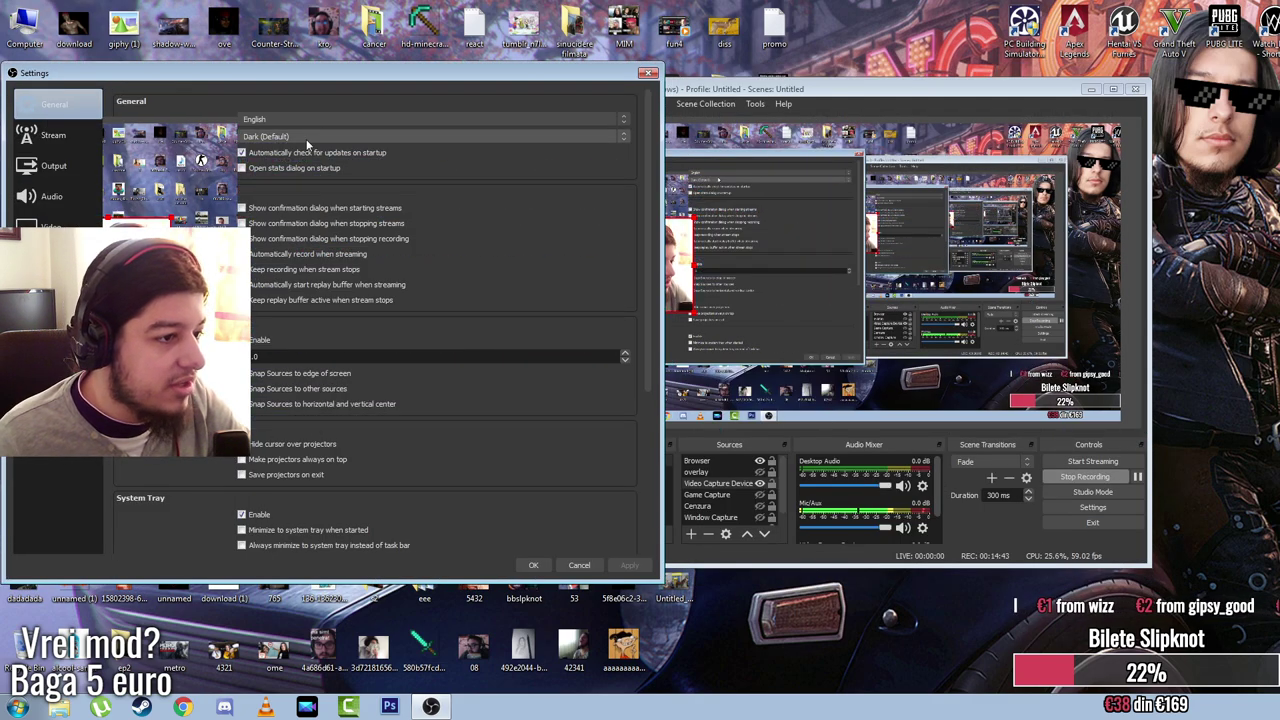
pyautogui.click(53, 135)
pyautogui.click(55, 104)
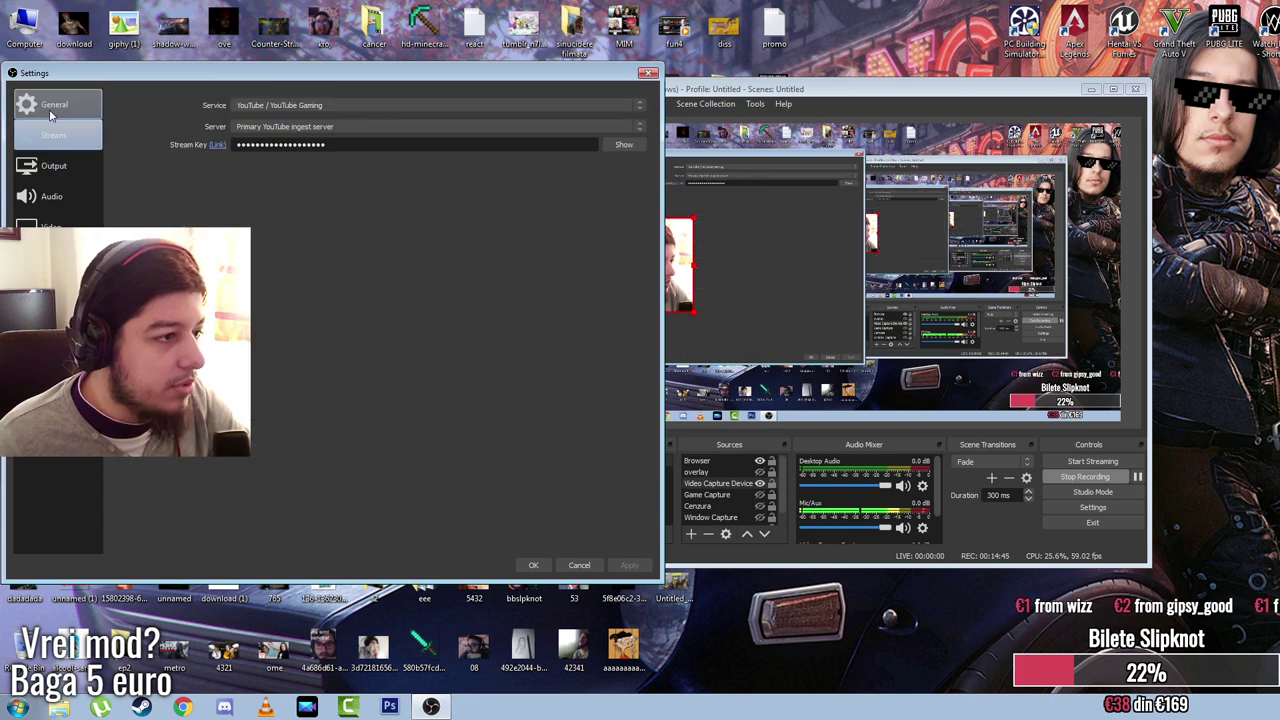
# Step: Try the Acri theme from the General settings, with the settings window moved clear of the screen edge
pyautogui.moveTo(322, 76); pyautogui.dragTo(437, 77)
pyautogui.click(389, 117)
pyautogui.click(389, 117)
pyautogui.moveTo(472, 72); pyautogui.dragTo(441, 58)
pyautogui.click(358, 116)
pyautogui.press('Down')
pyautogui.press('Down')
pyautogui.press('Up')
pyautogui.press('Up')
pyautogui.press('Up')
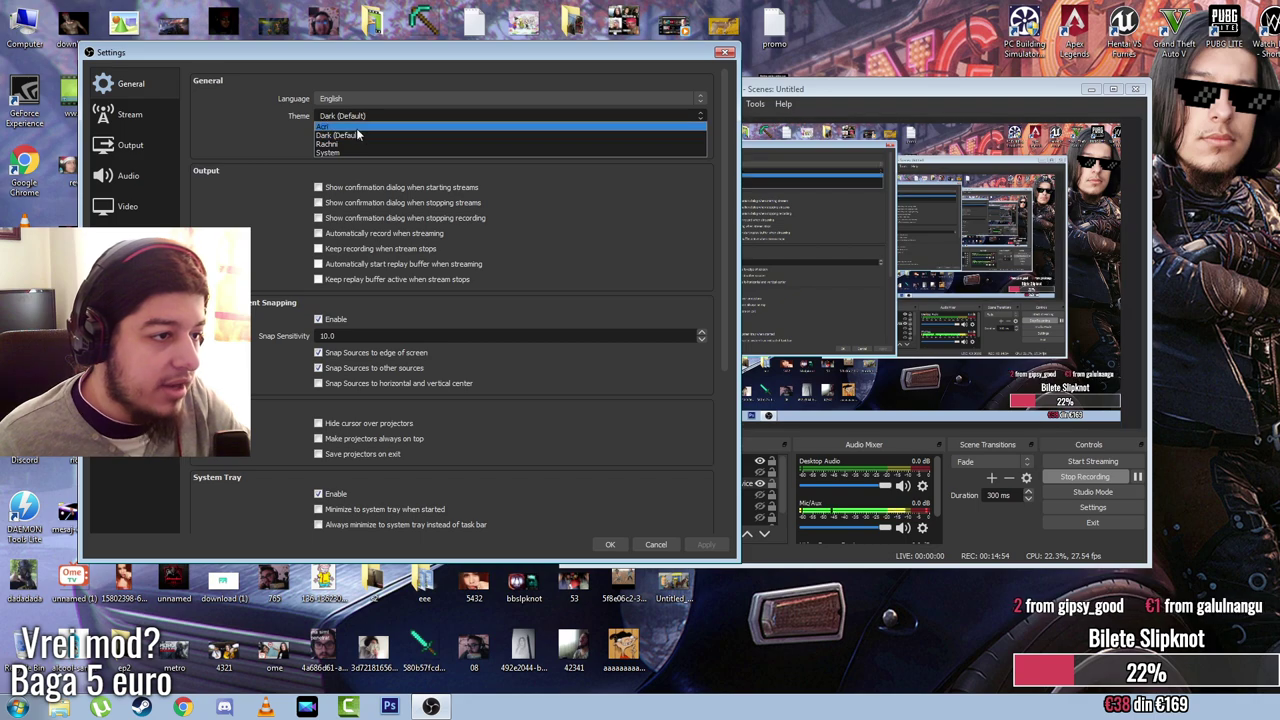
pyautogui.press('Return')
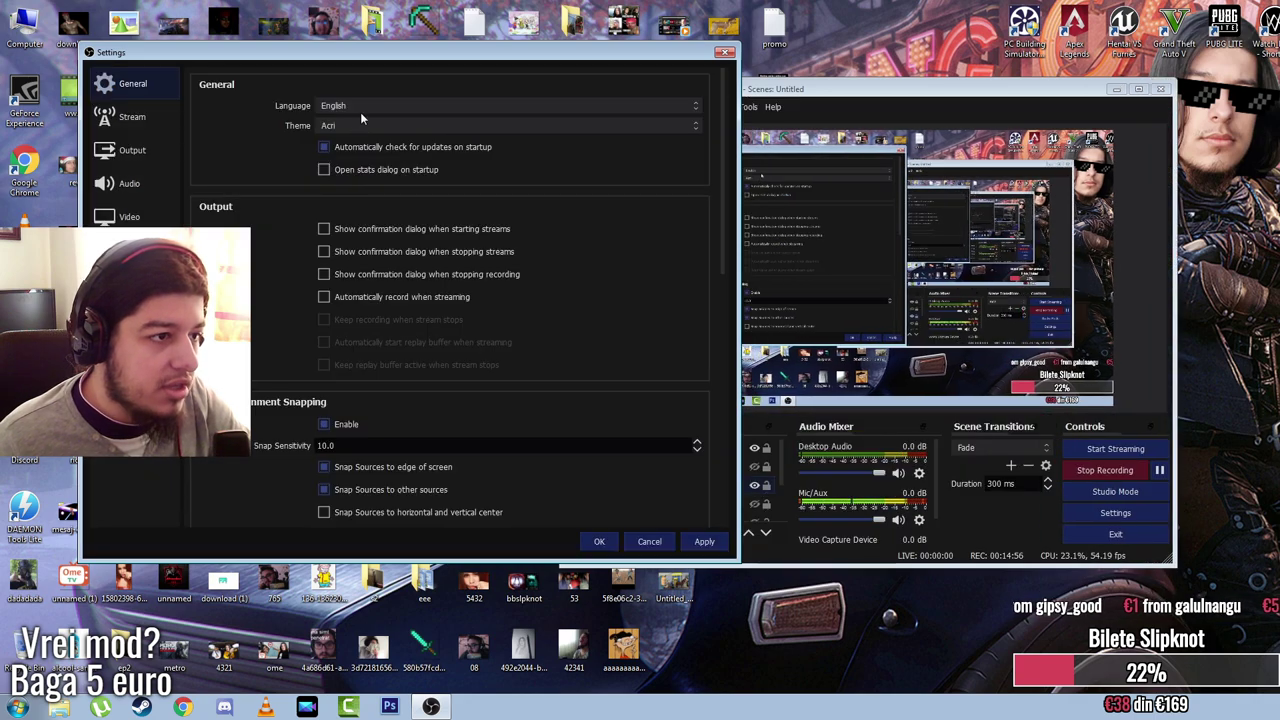
# Step: Try the Rachni and System themes and restore the Dark (Default) theme
pyautogui.click(357, 122)
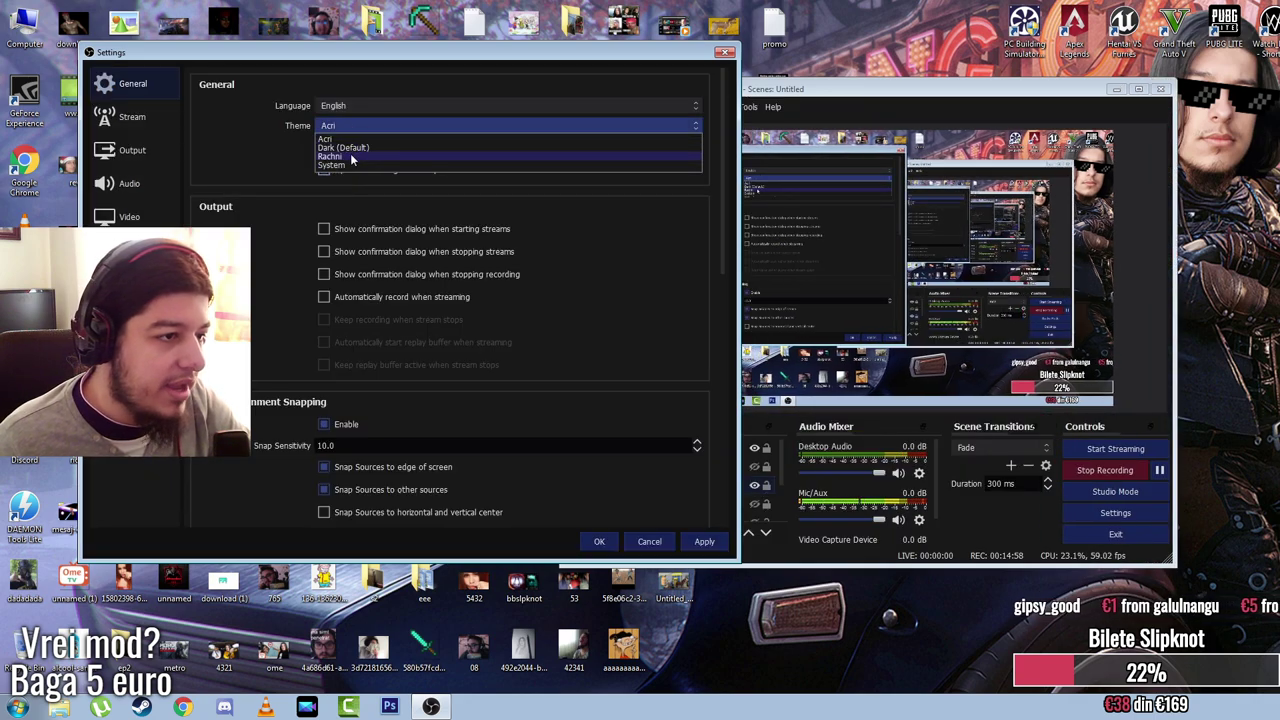
pyautogui.click(350, 156)
pyautogui.click(359, 131)
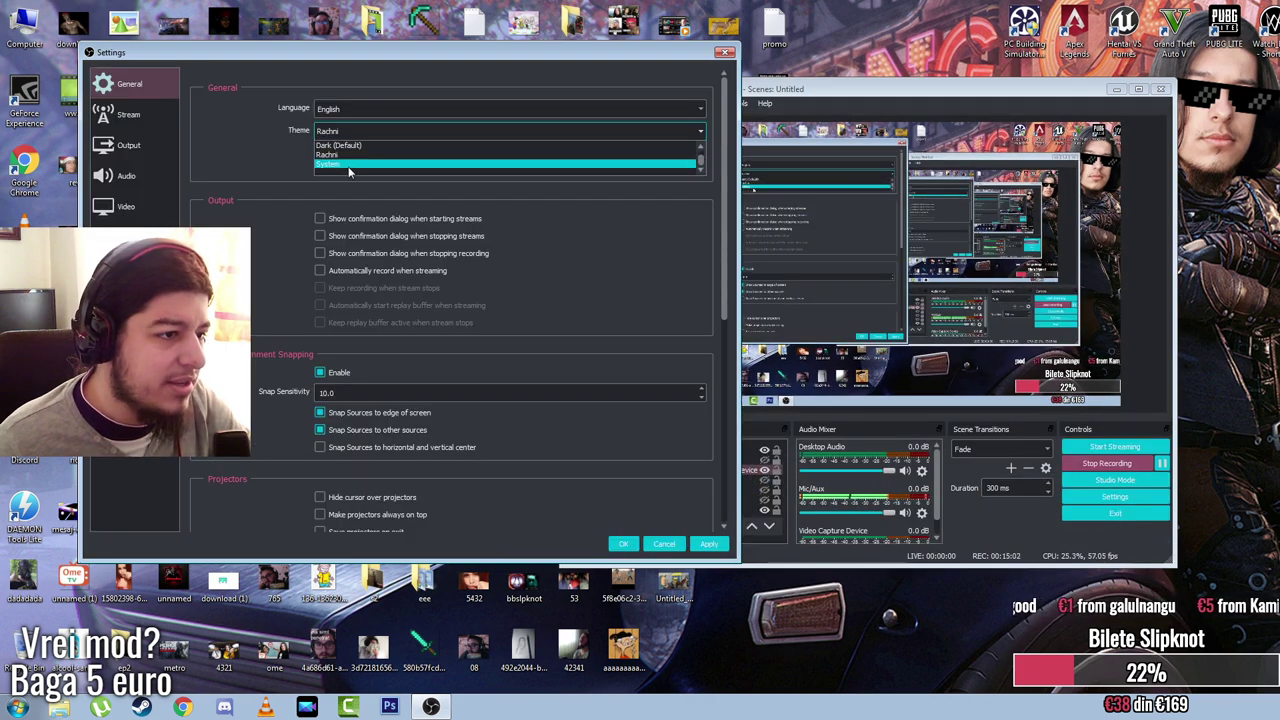
pyautogui.click(349, 165)
pyautogui.click(355, 112)
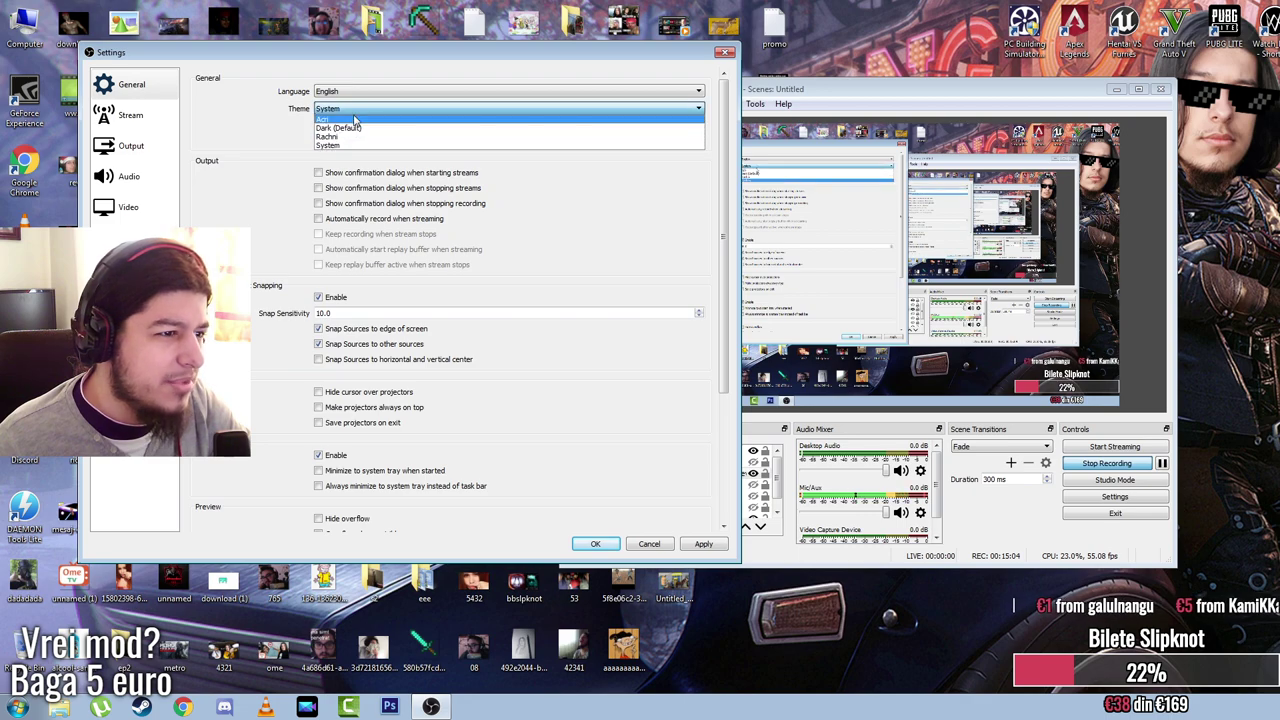
pyautogui.click(352, 129)
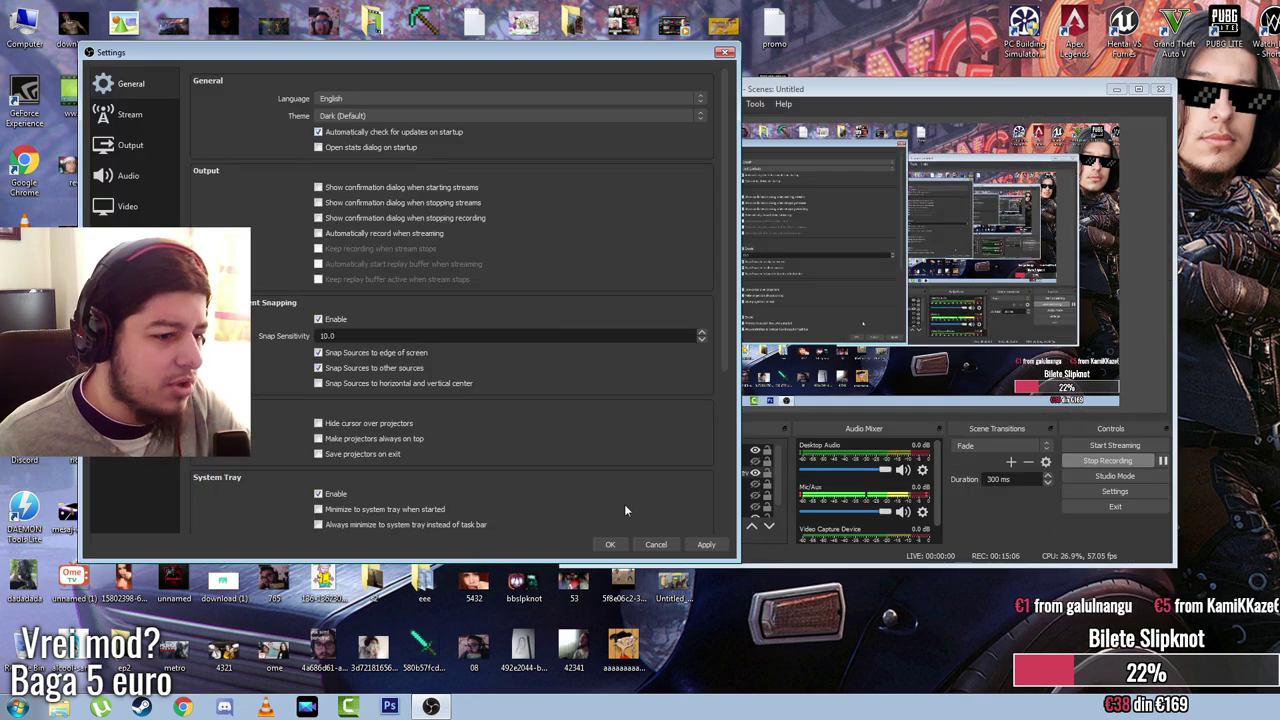
# Step: Look through the General settings for output, source snapping, projectors, system tray, preview, studio mode and multiview
pyautogui.moveTo(480, 59); pyautogui.dragTo(537, 61)
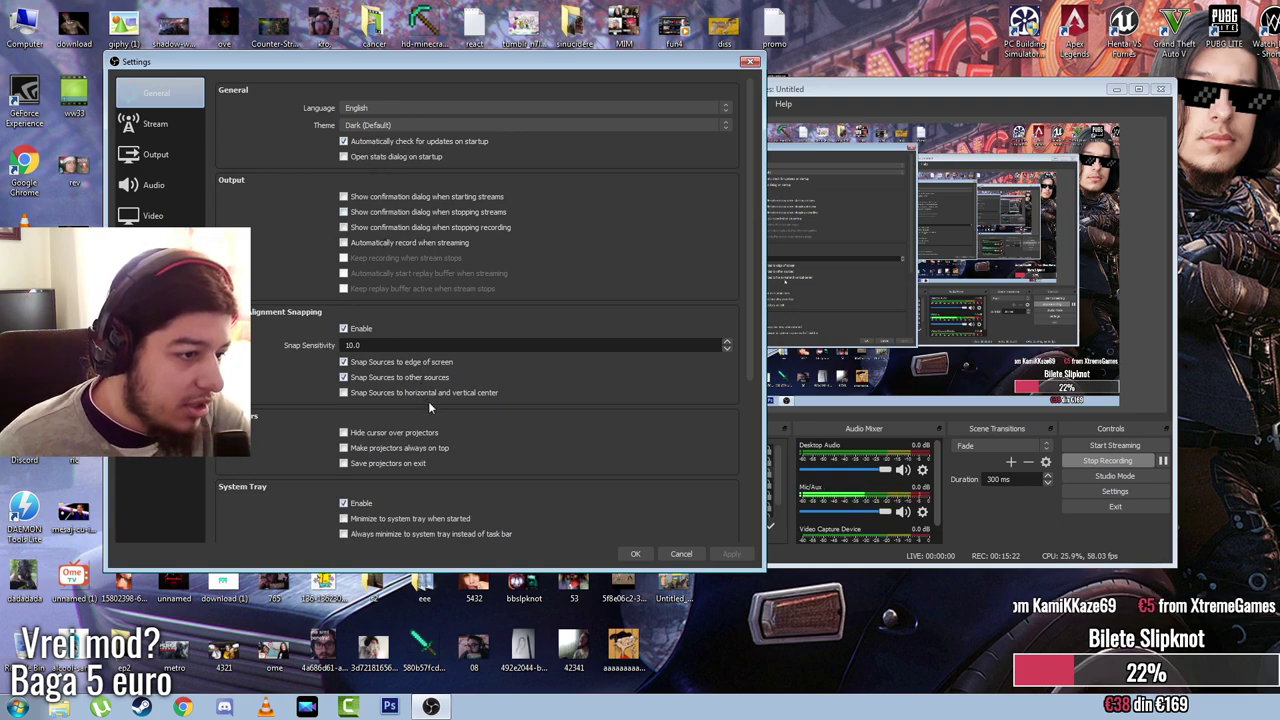
pyautogui.scroll(-2, 435, 423)
pyautogui.scroll(-6, 435, 423)
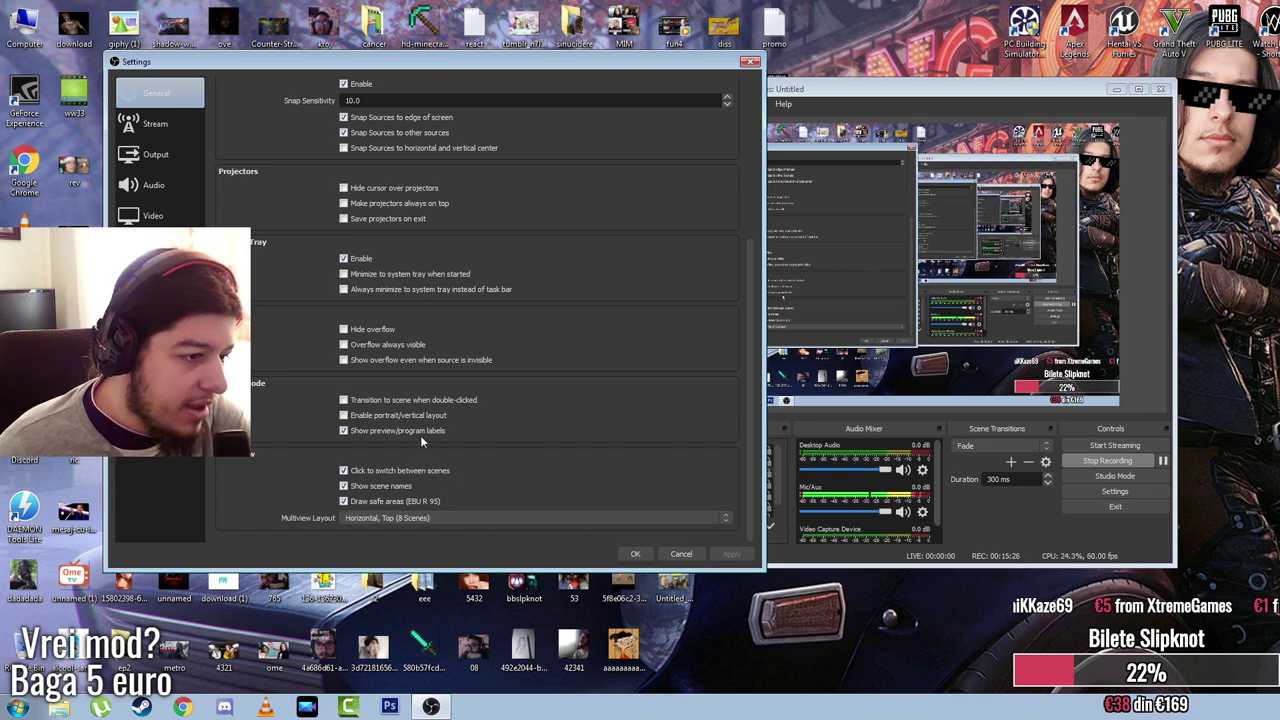
pyautogui.scroll(2, 485, 424)
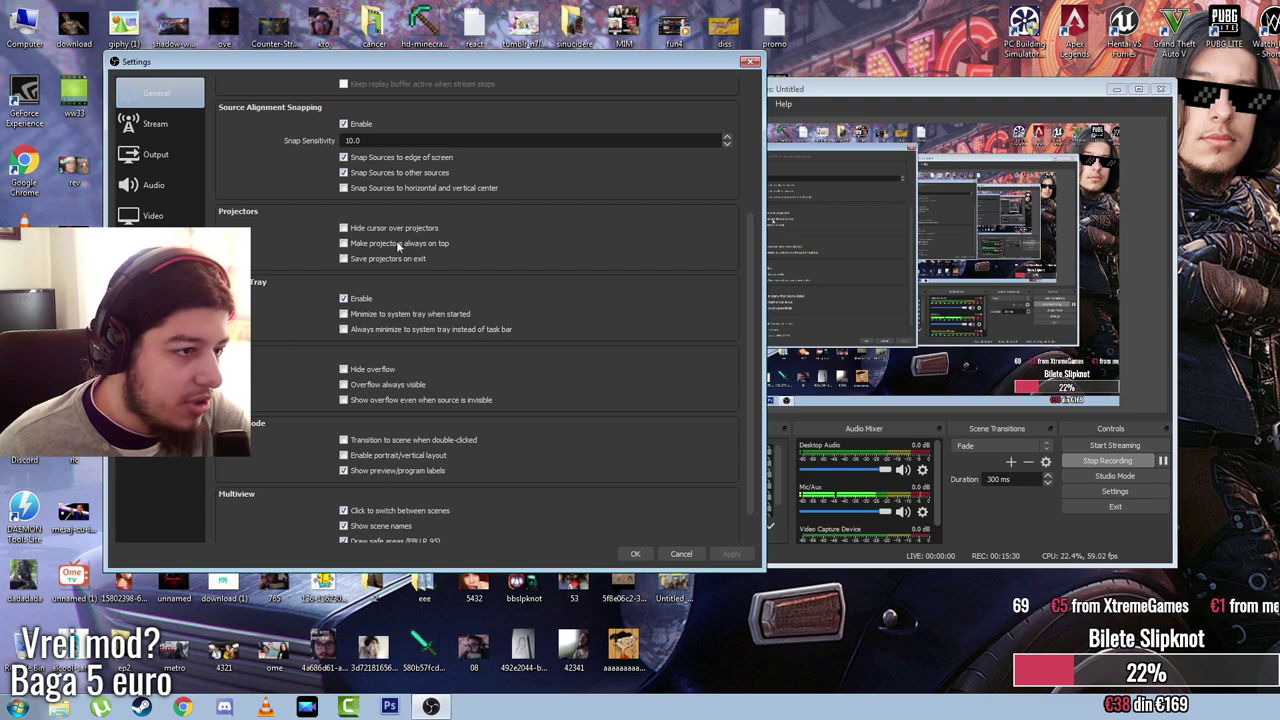
pyautogui.scroll(3, 444, 270)
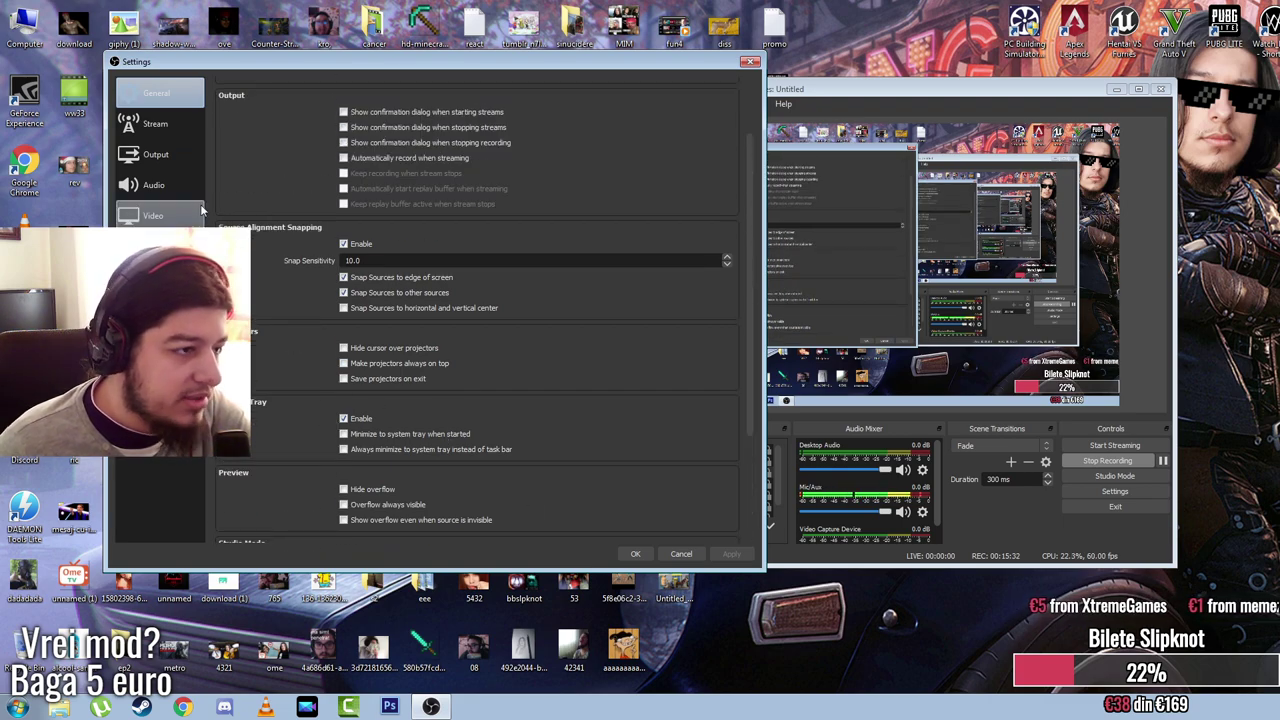
# Step: Go to the Stream settings and expand the service choices to show all streaming services
pyautogui.click(175, 115)
pyautogui.moveTo(382, 66); pyautogui.dragTo(256, 110)
pyautogui.click(259, 145)
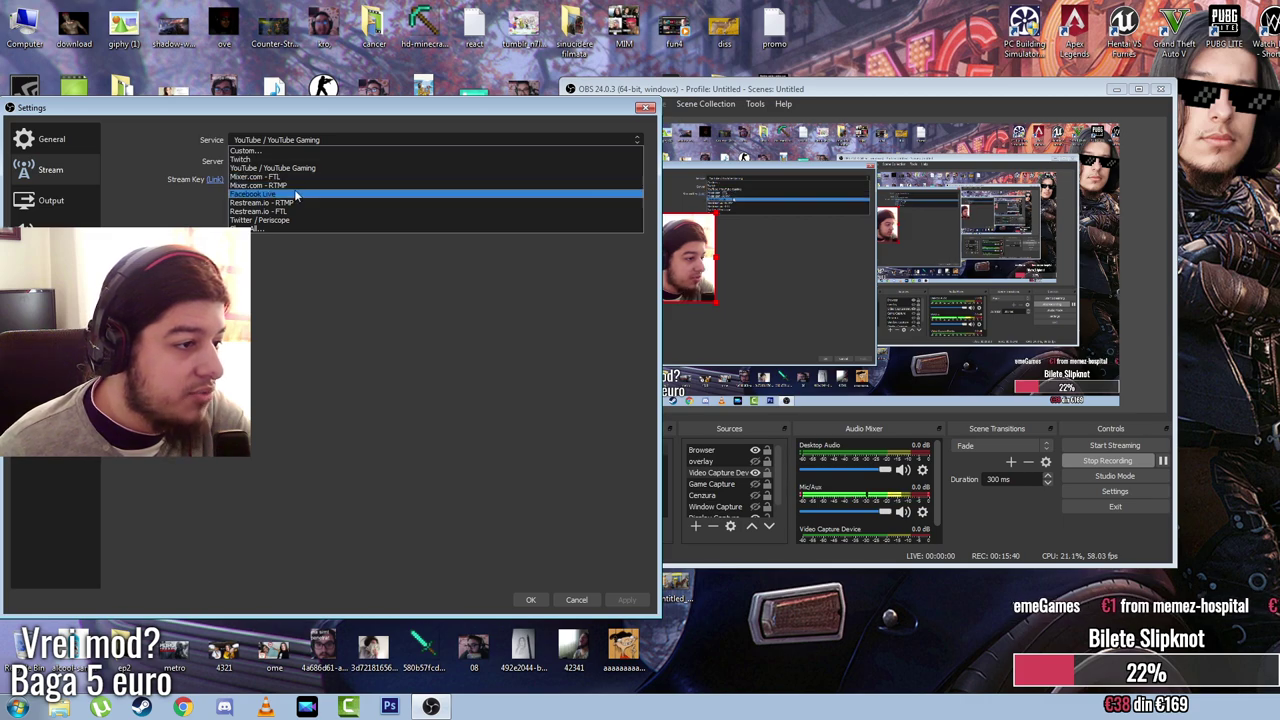
pyautogui.click(296, 226)
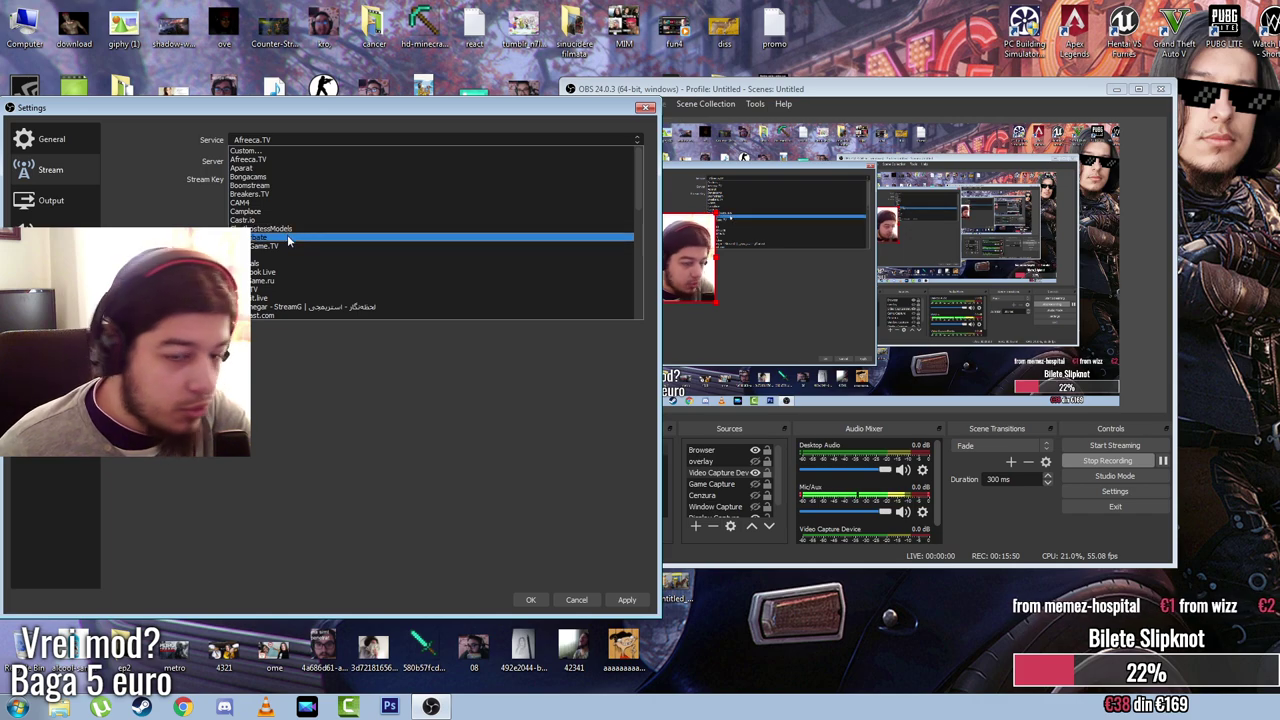
pyautogui.click(412, 113)
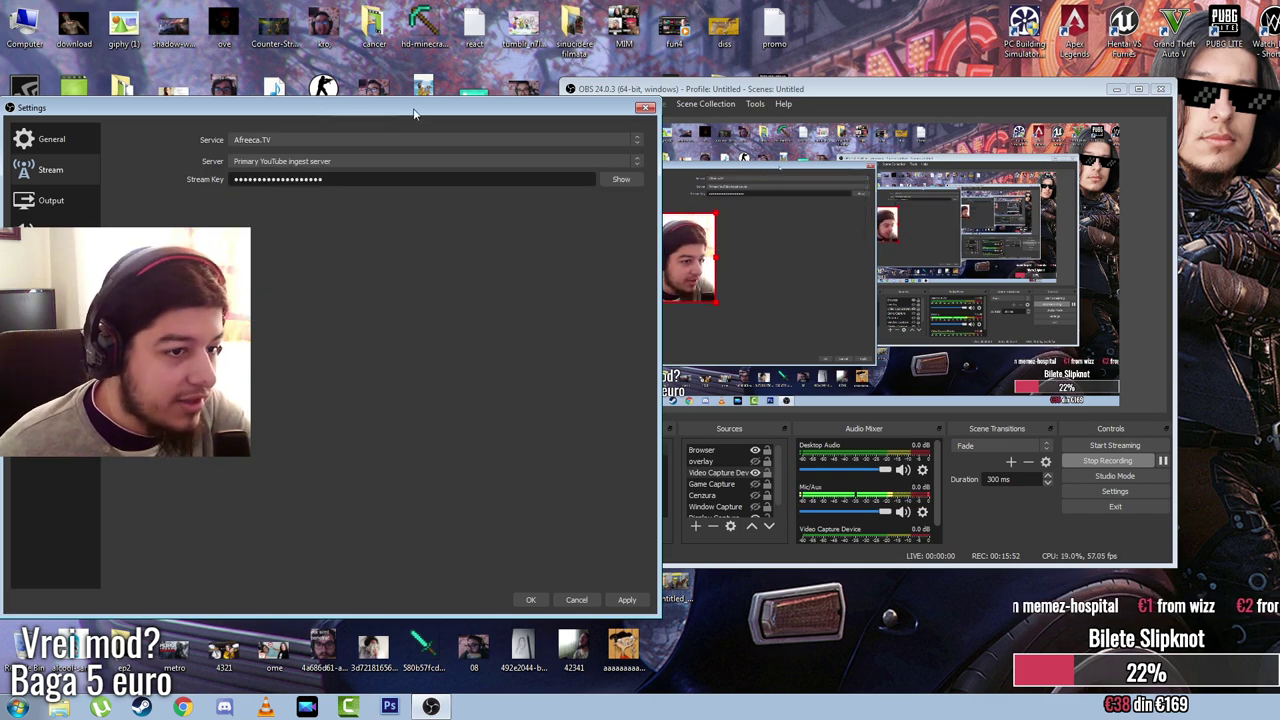
# Step: Move the settings window clear of the webcam overlay and look through the full list of streaming services
pyautogui.moveTo(380, 112); pyautogui.dragTo(510, 123)
pyautogui.click(478, 150)
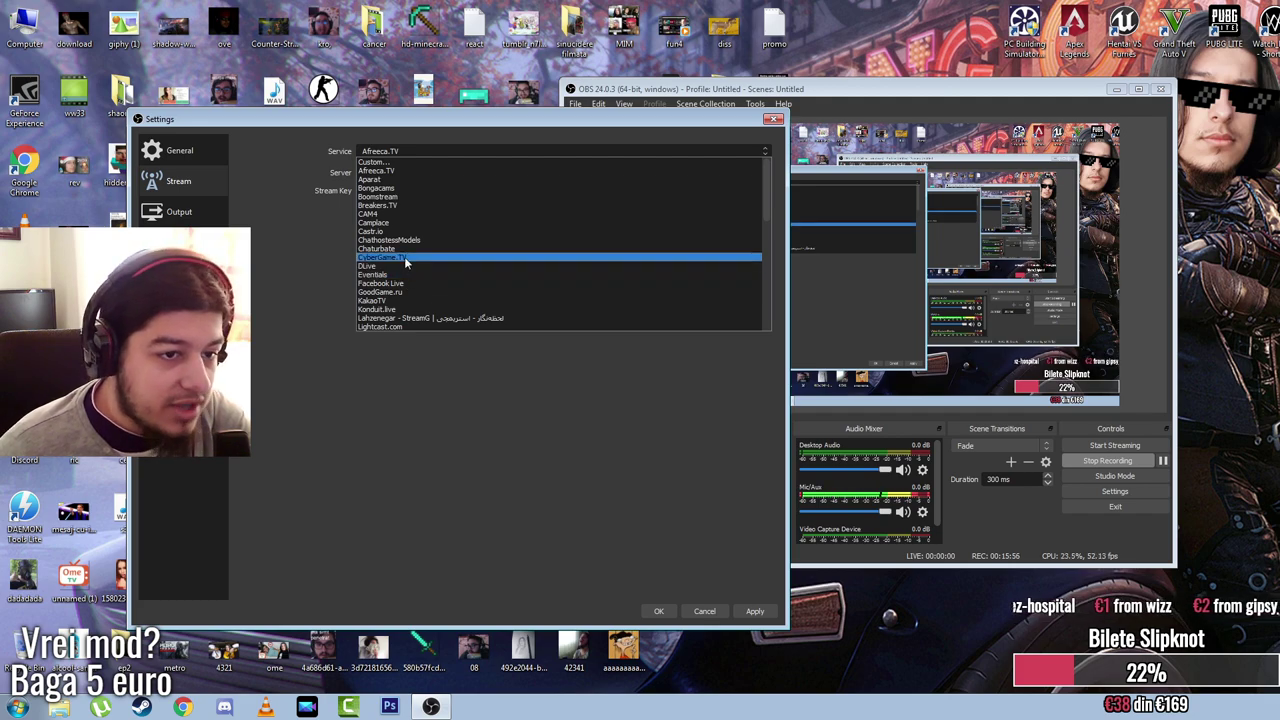
pyautogui.click(443, 150)
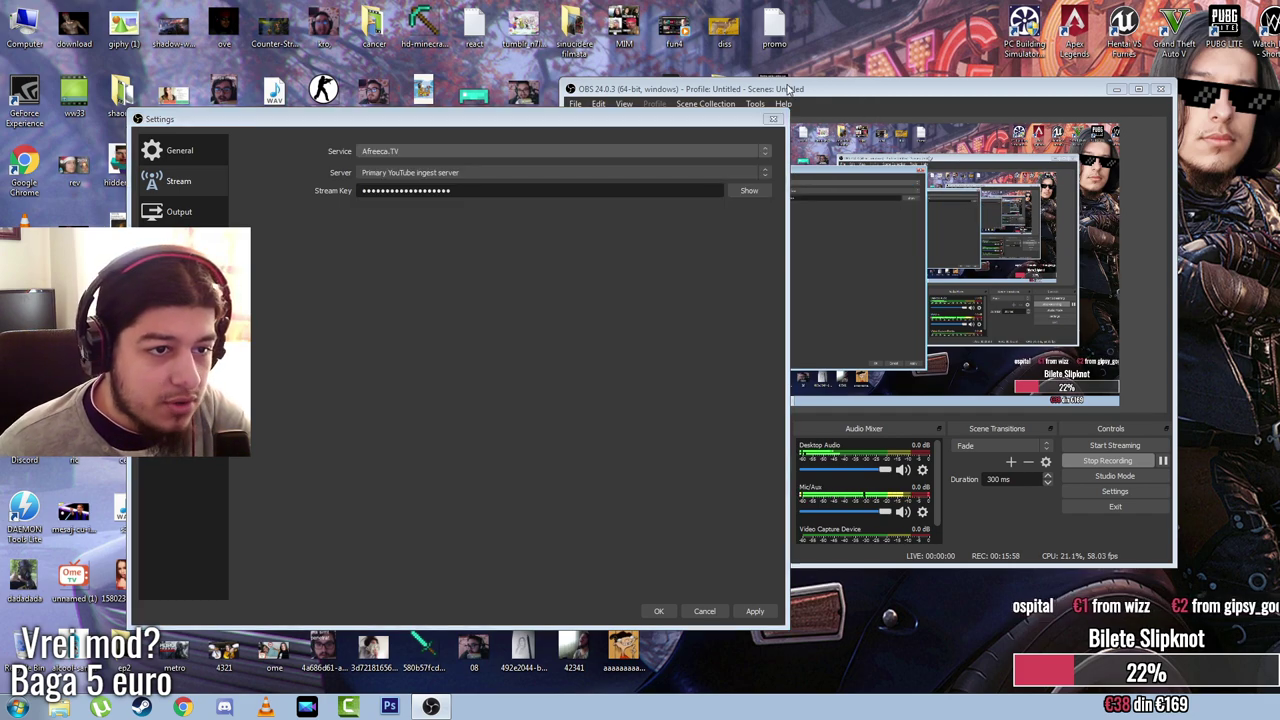
pyautogui.moveTo(745, 112); pyautogui.dragTo(1025, 107)
pyautogui.moveTo(819, 102); pyautogui.dragTo(226, 336)
pyautogui.click(453, 370)
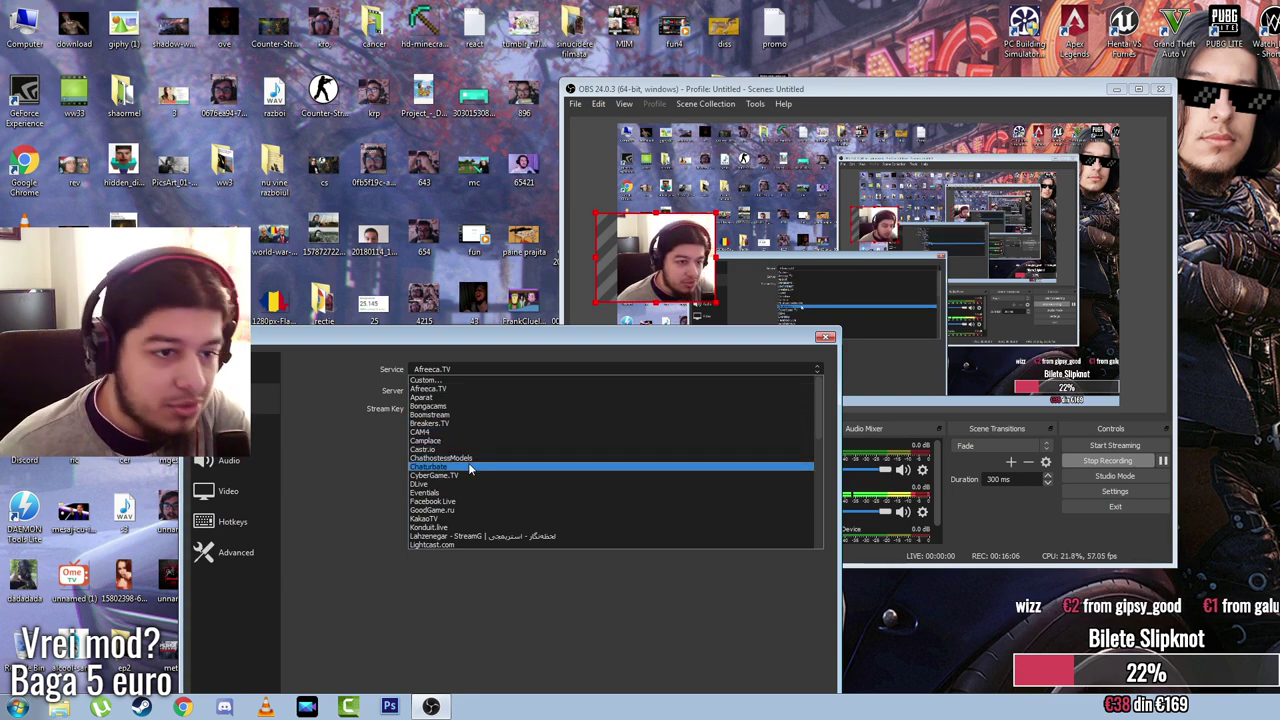
pyautogui.click(468, 369)
pyautogui.click(468, 369)
pyautogui.scroll(-10, 455, 480)
pyautogui.scroll(10, 455, 480)
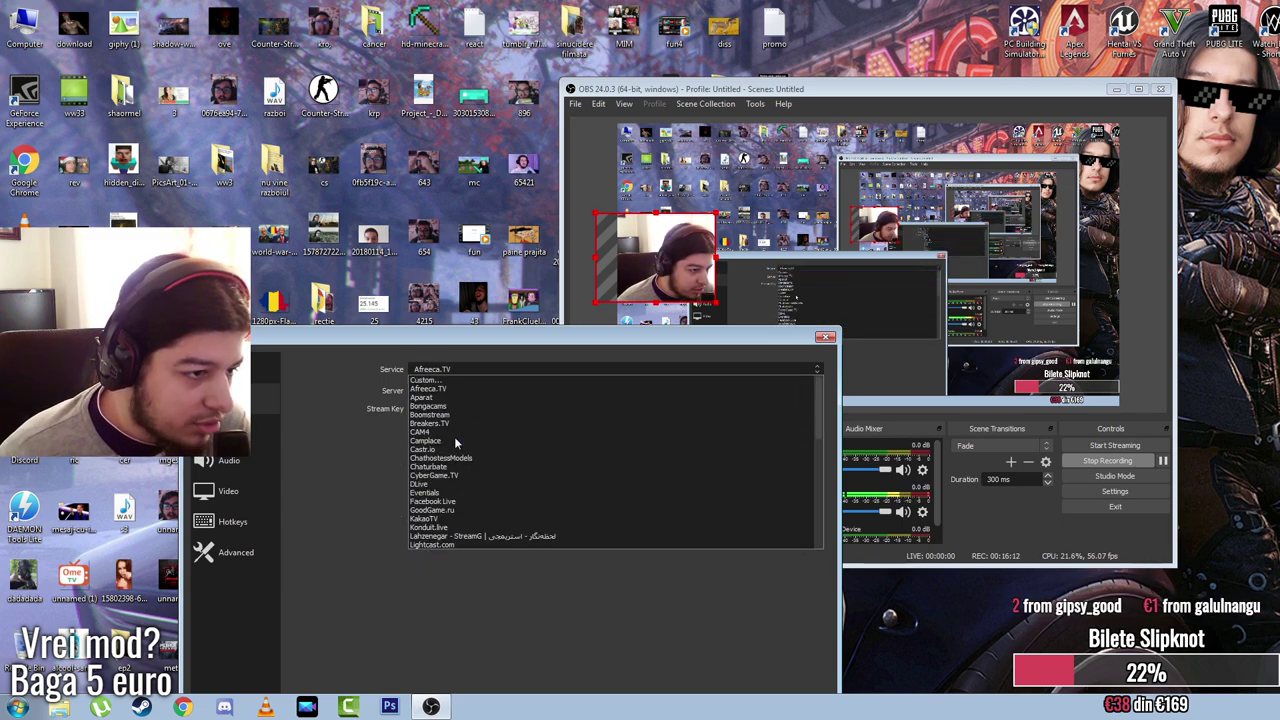
# Step: Set the streaming service to YouTube / YouTube Gaming and the server to Primary YouTube ingest server
pyautogui.click(436, 381)
pyautogui.click(435, 374)
pyautogui.scroll(-6, 450, 420)
pyautogui.scroll(-5, 450, 420)
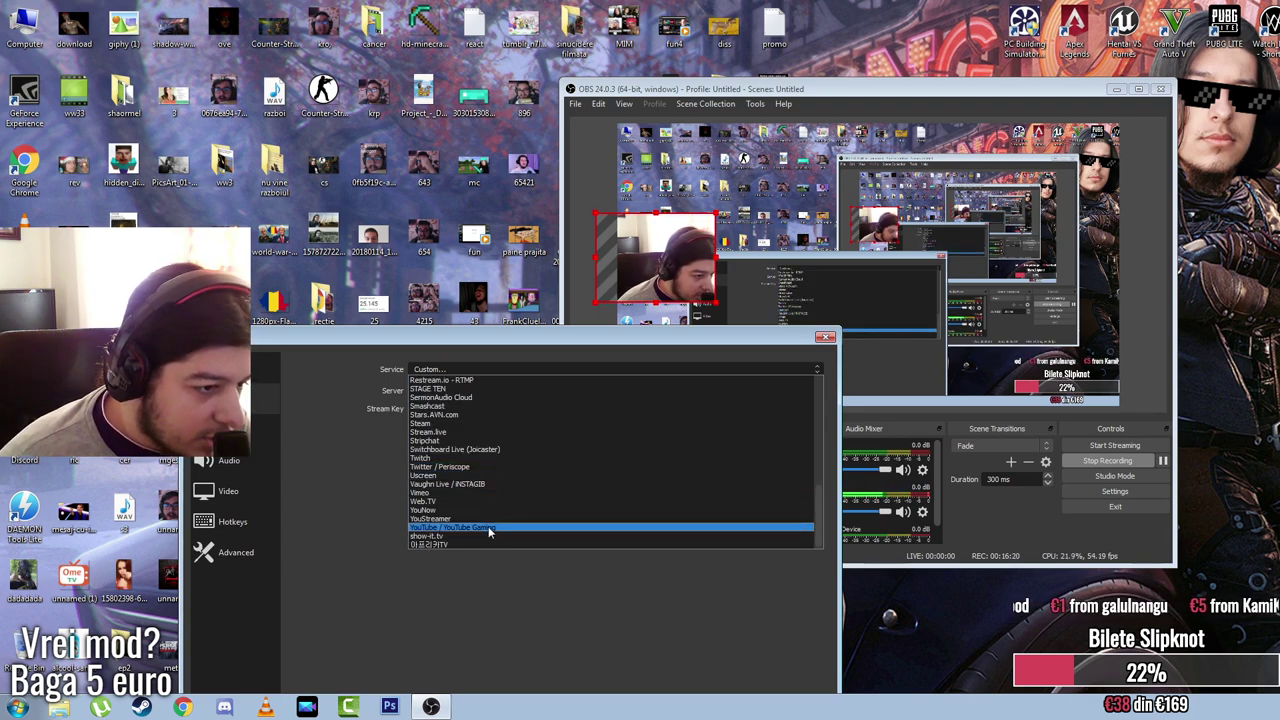
pyautogui.click(488, 526)
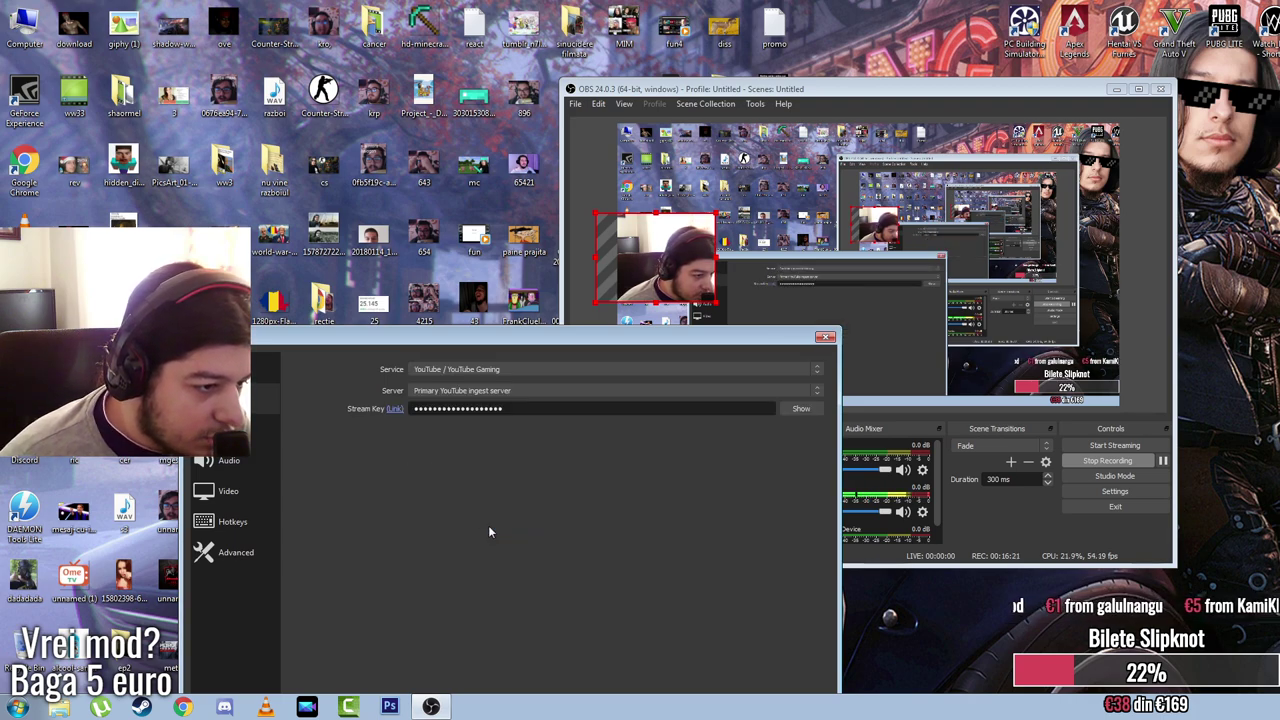
pyautogui.click(481, 391)
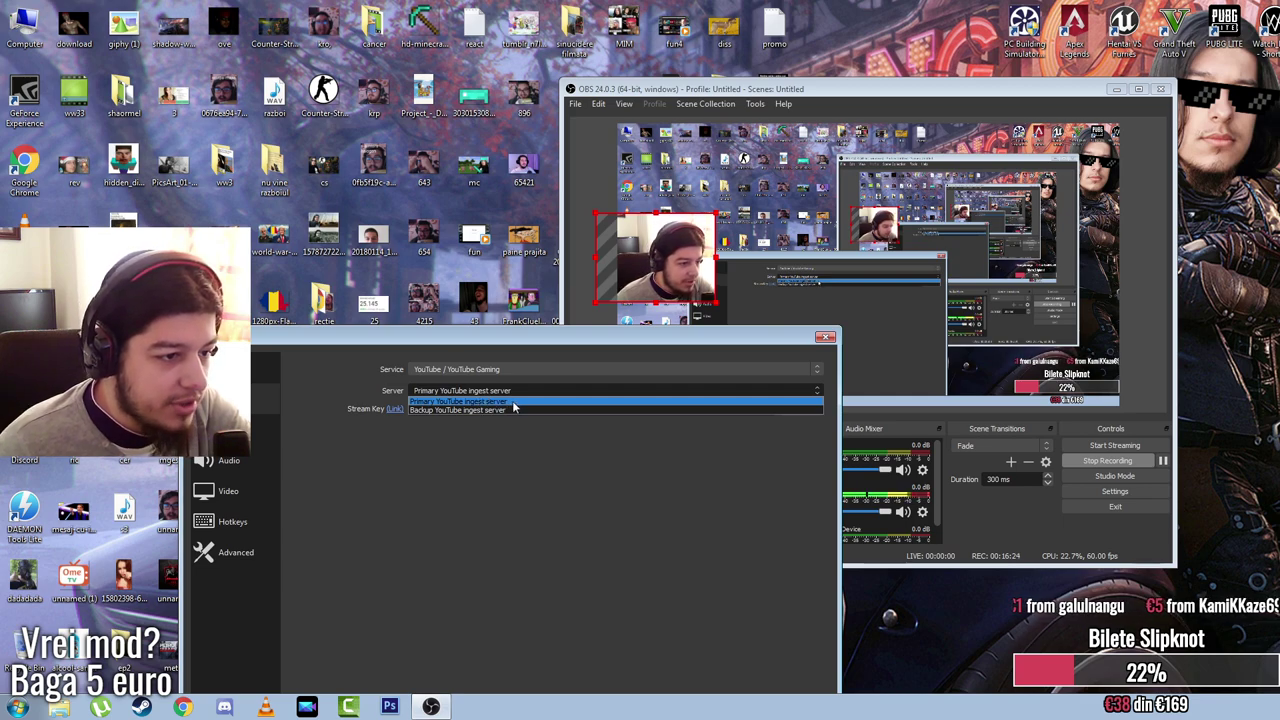
pyautogui.click(515, 400)
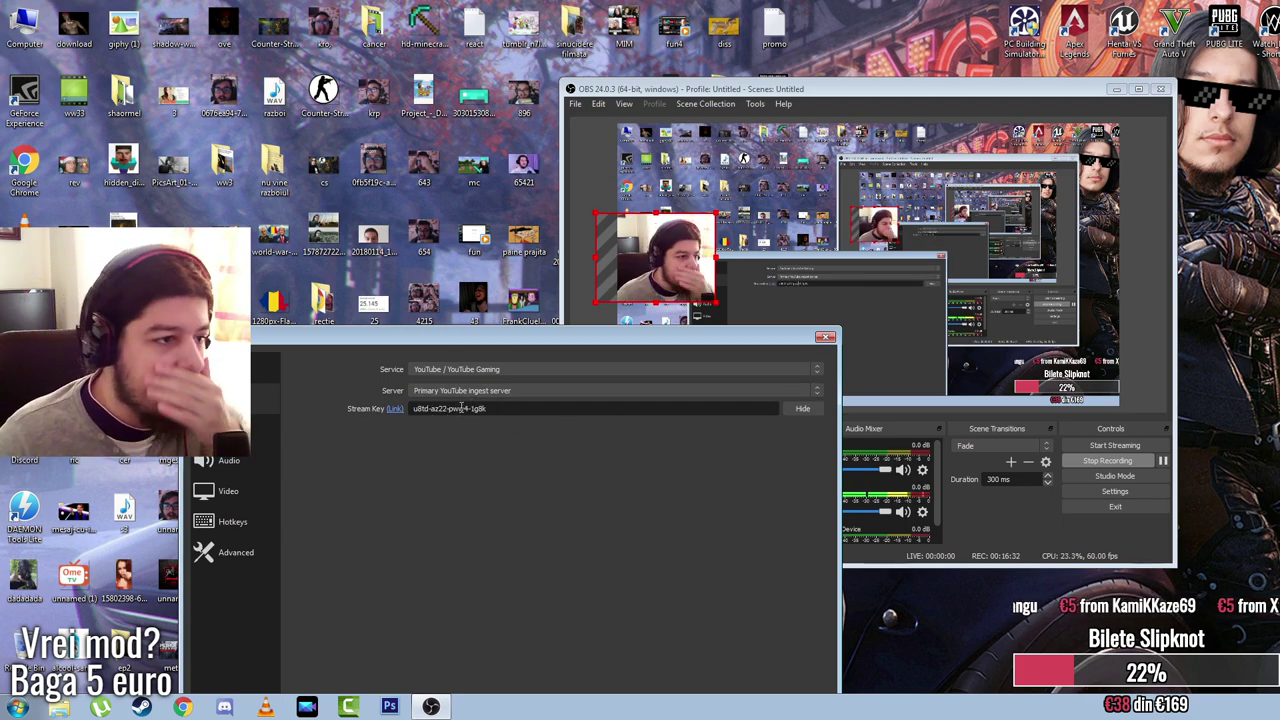
# Step: Switch to Chrome and go to YouTube from the Google apps on the Google home page
pyautogui.click(184, 707)
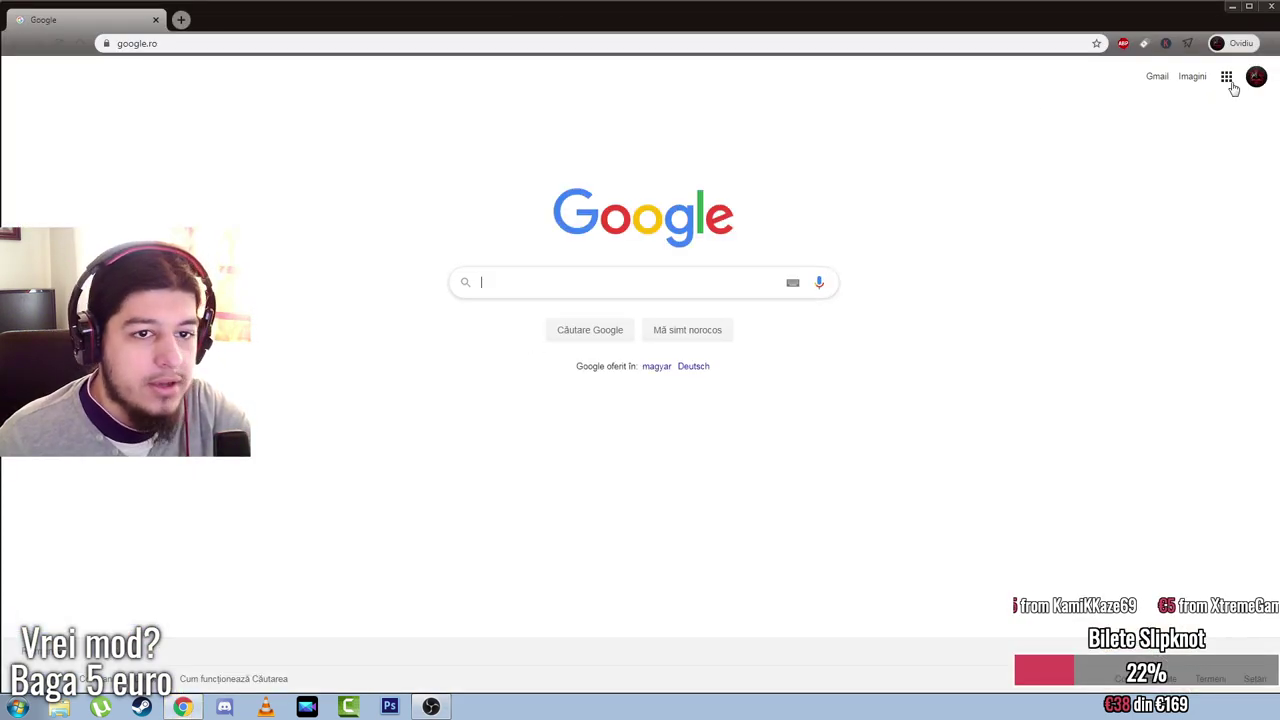
pyautogui.click(1228, 80)
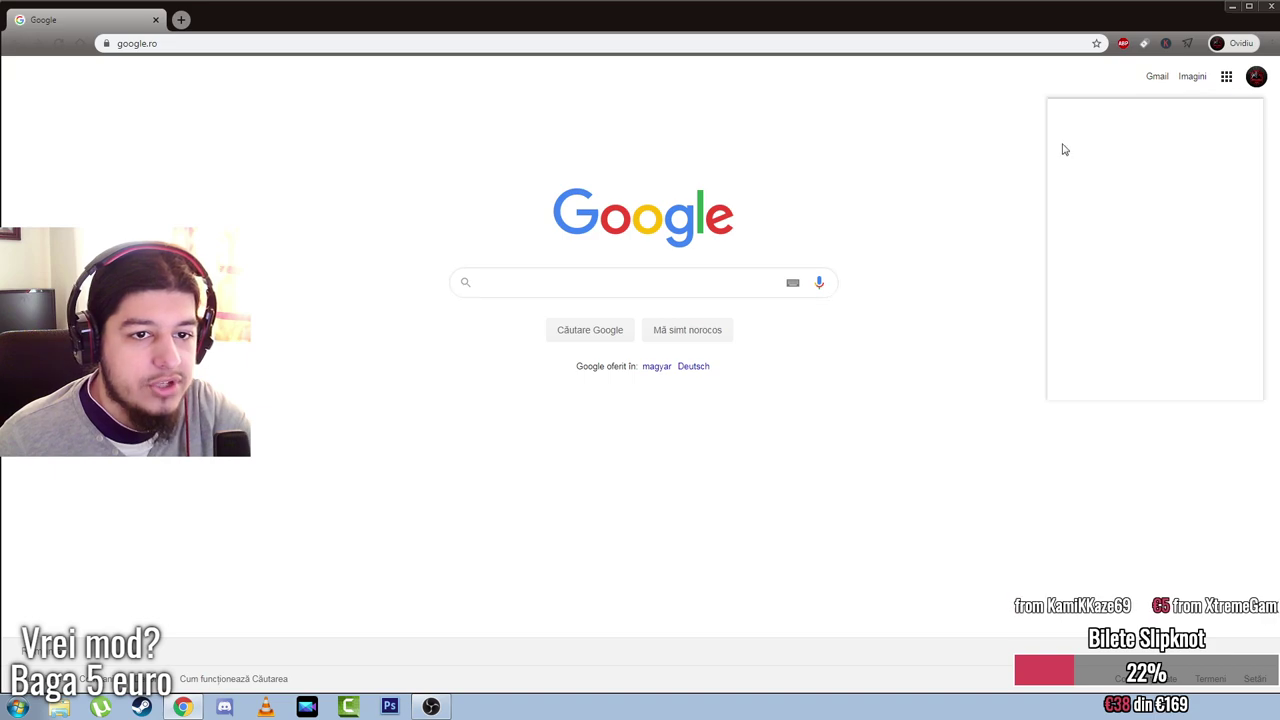
pyautogui.click(1225, 85)
pyautogui.click(1225, 85)
pyautogui.click(1080, 85)
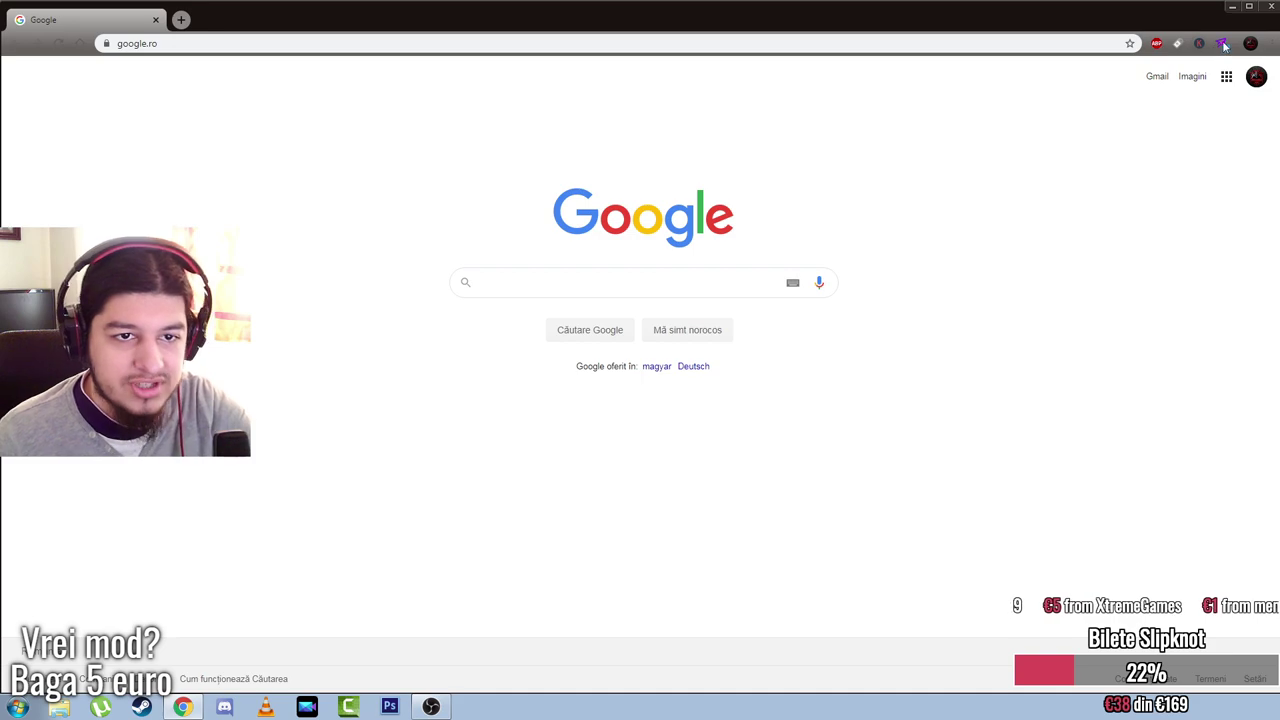
pyautogui.click(1227, 80)
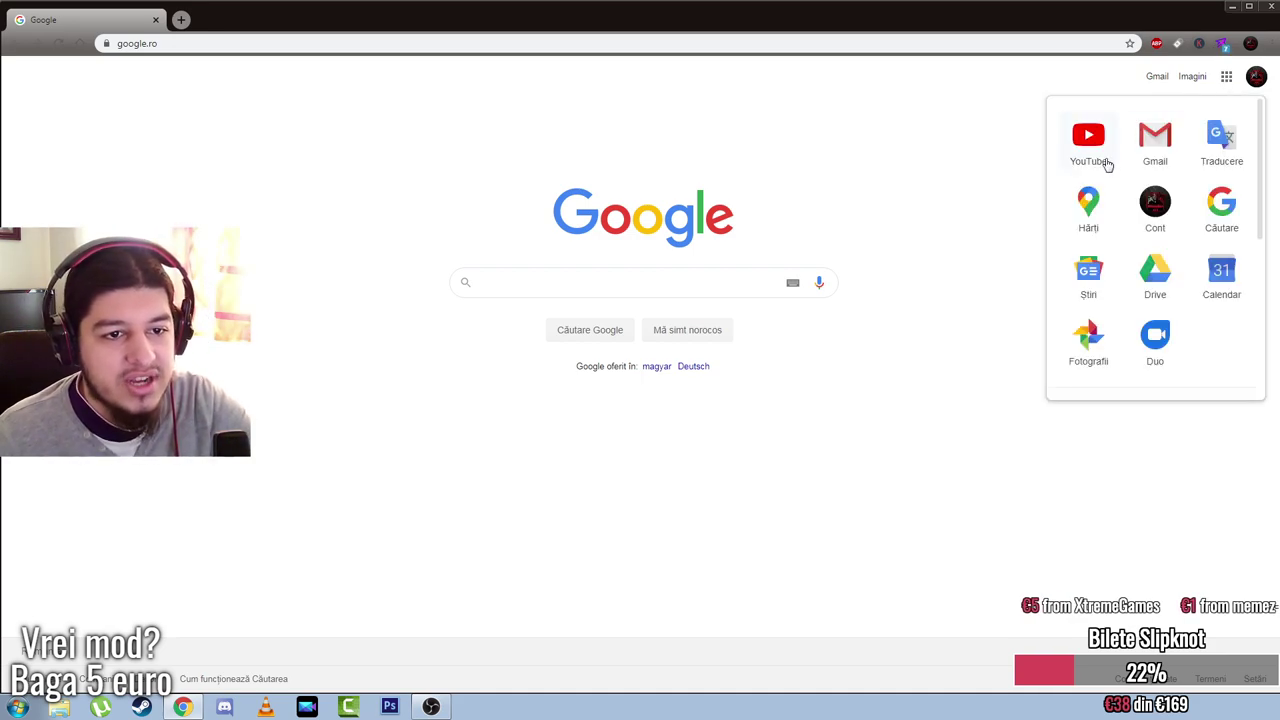
pyautogui.click(1085, 145)
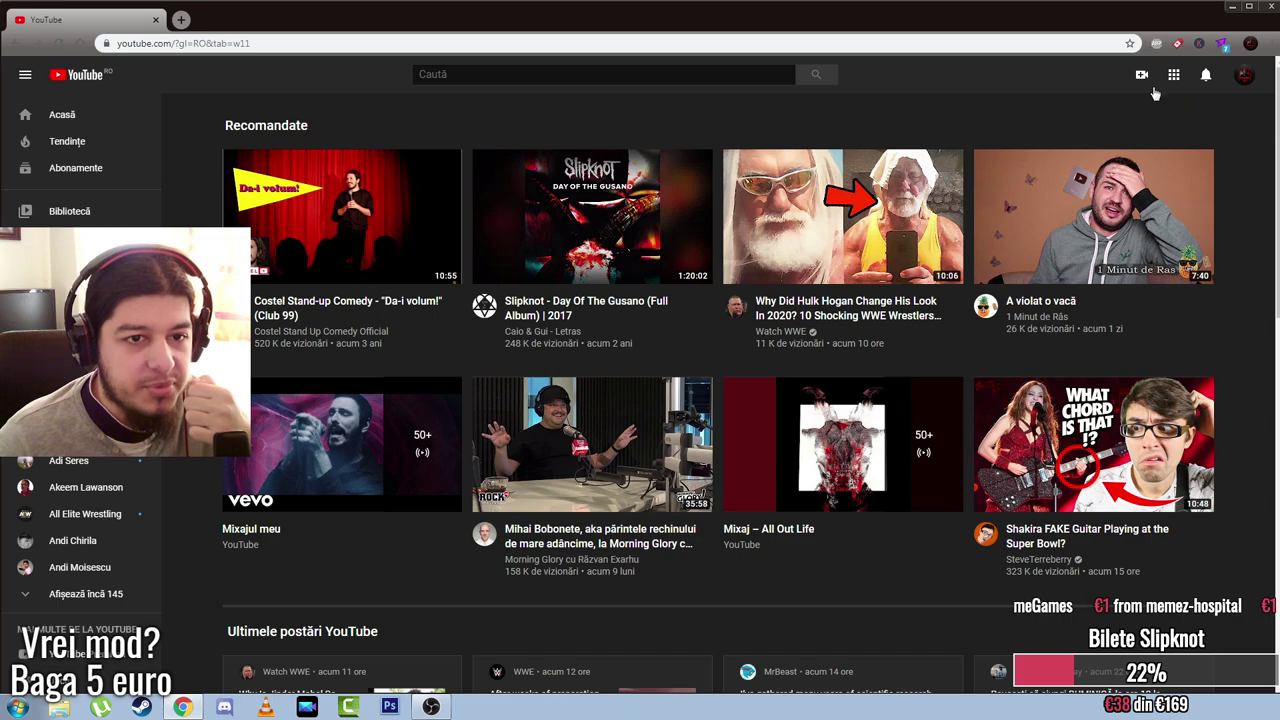
# Step: Go to live streaming in YouTube Studio and start a new stream instead of copying the previous one
pyautogui.click(1140, 77)
pyautogui.click(1172, 134)
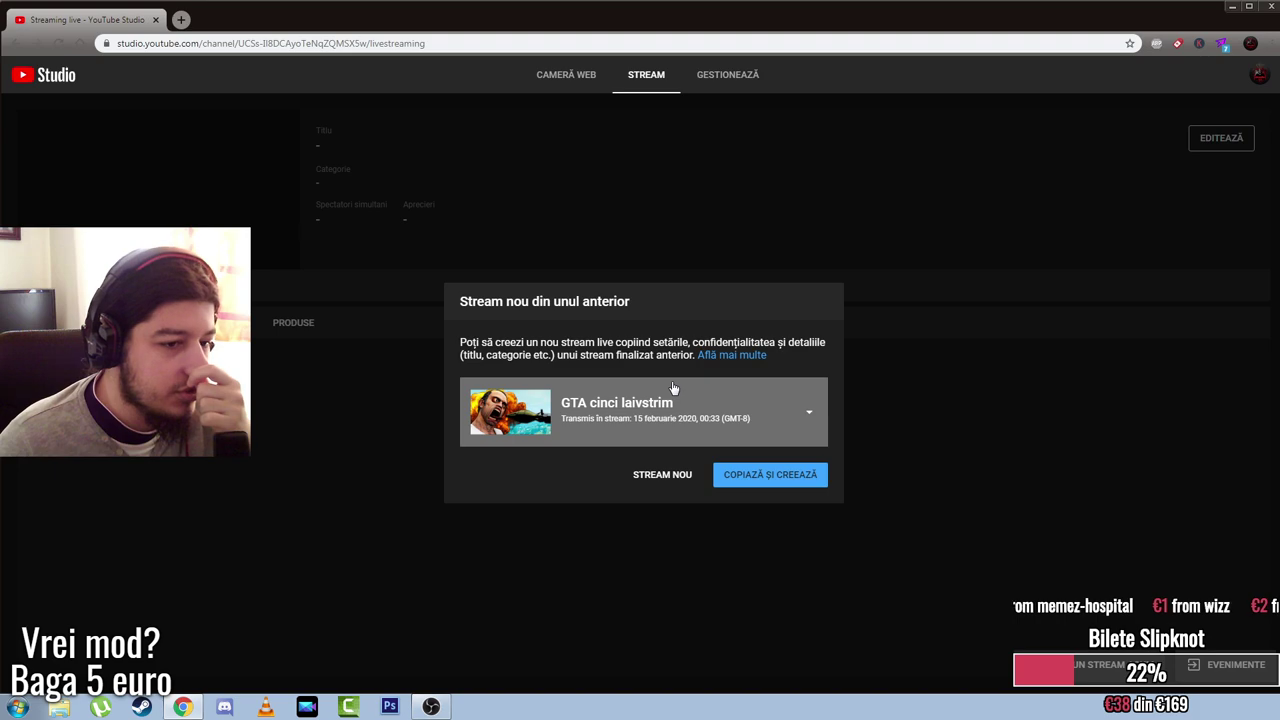
pyautogui.click(658, 476)
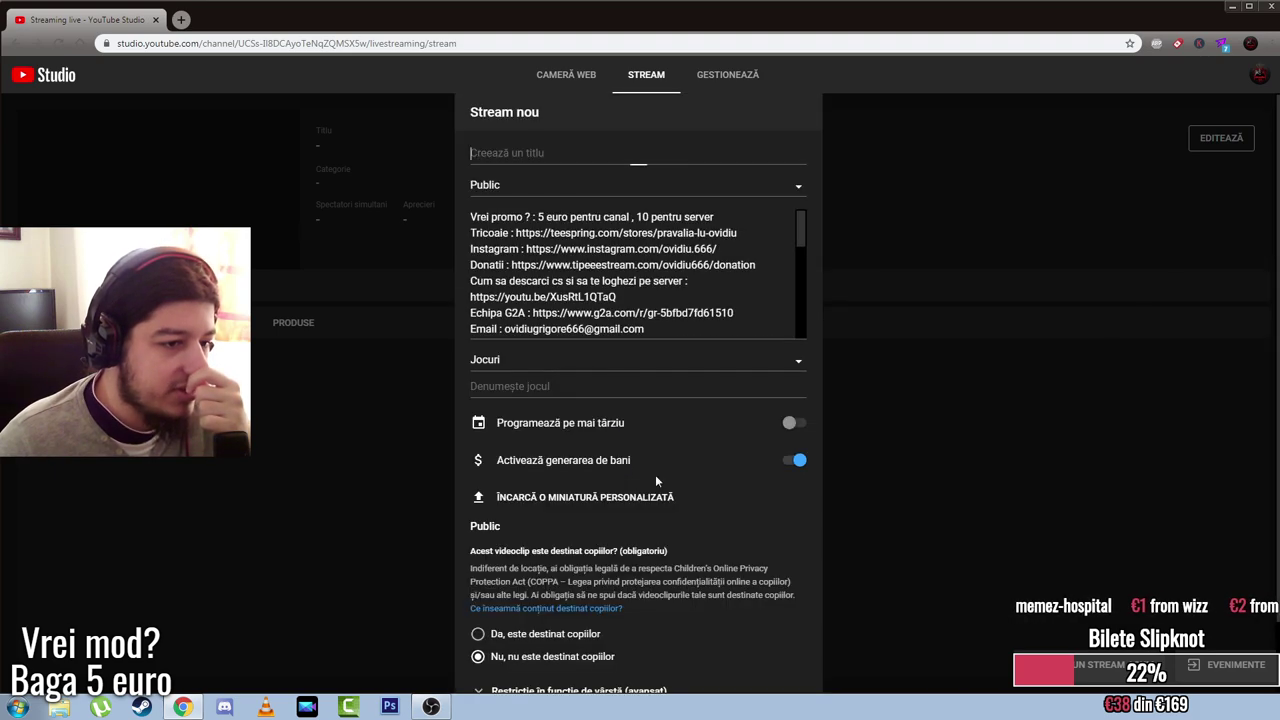
pyautogui.scroll(-1, 604, 431)
pyautogui.scroll(1, 590, 340)
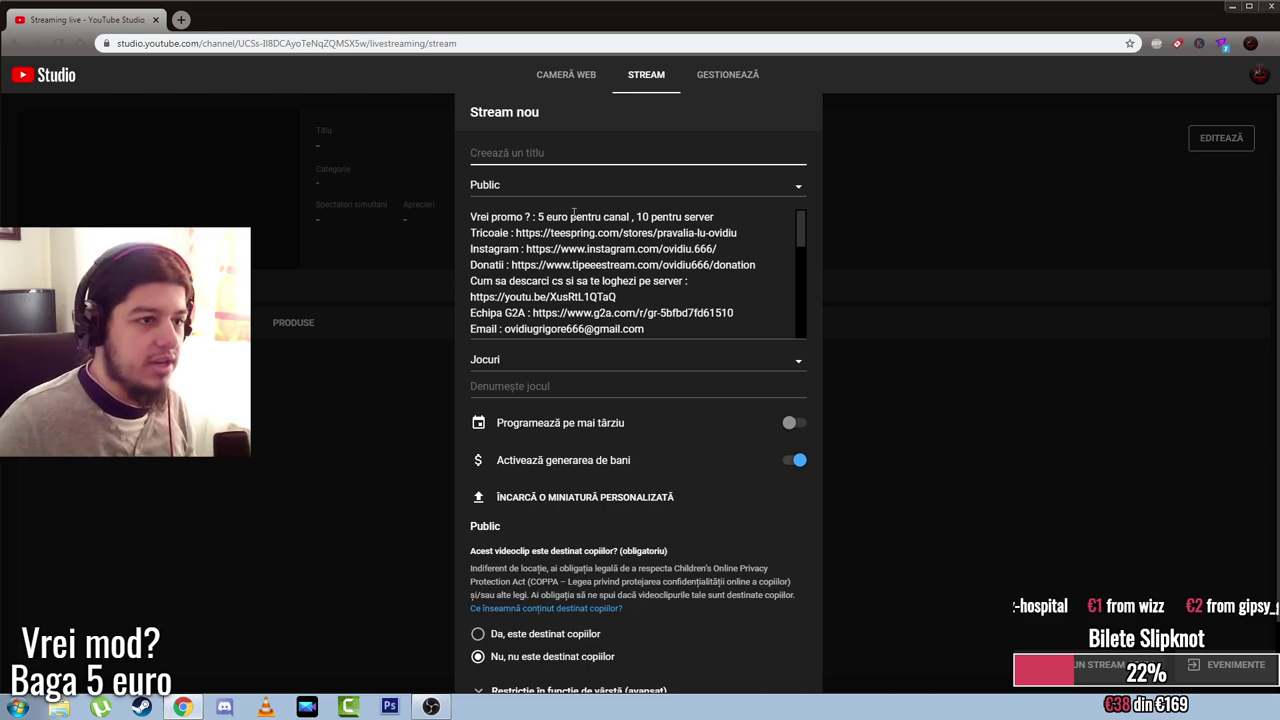
# Step: Minimize Chrome to return to OBS and close the settings window
pyautogui.click(1232, 6)
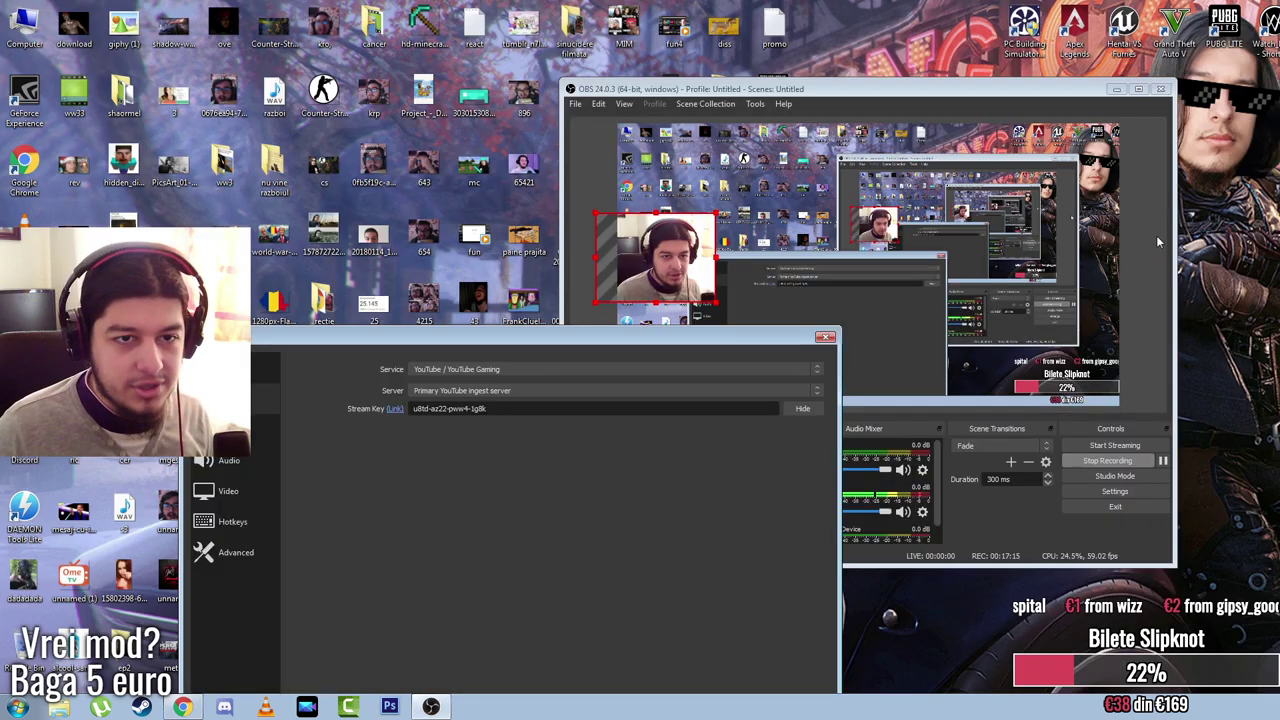
pyautogui.click(825, 336)
pyautogui.click(531, 609)
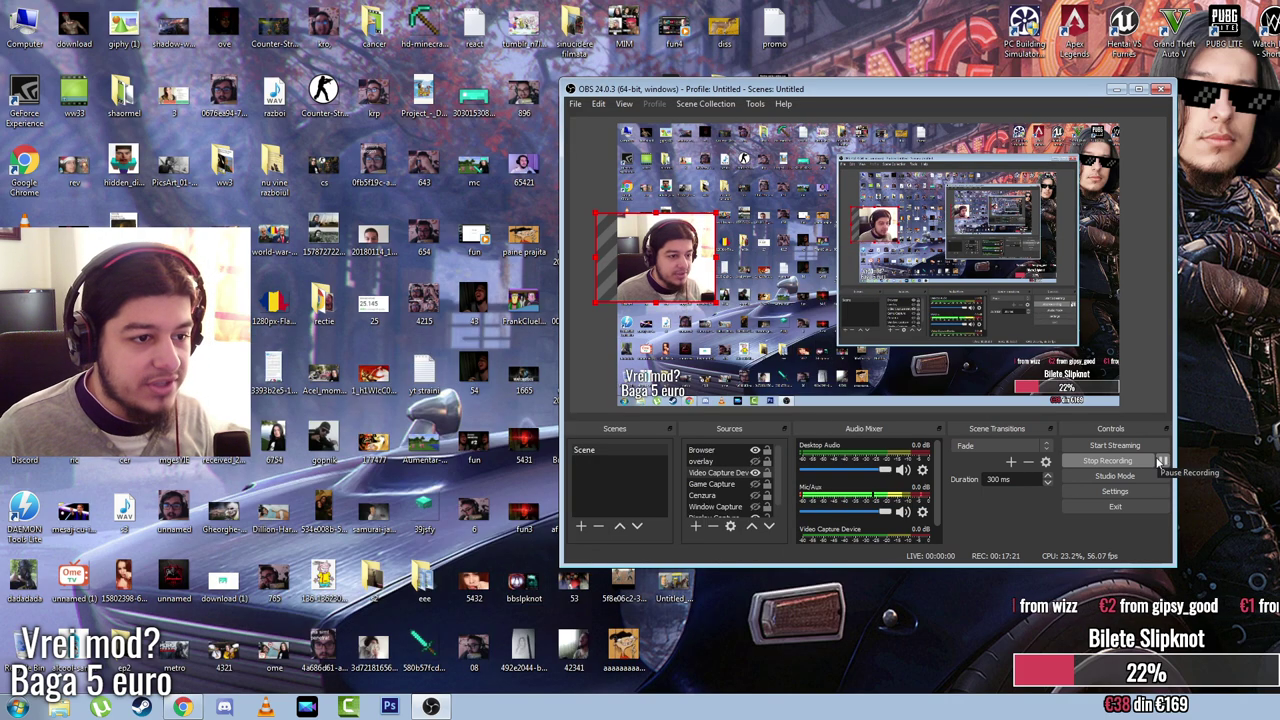
# Step: Return to the new stream form in Chrome and title the stream "Jucam GTA cinci"
pyautogui.hotkey('alt', 'Tab')
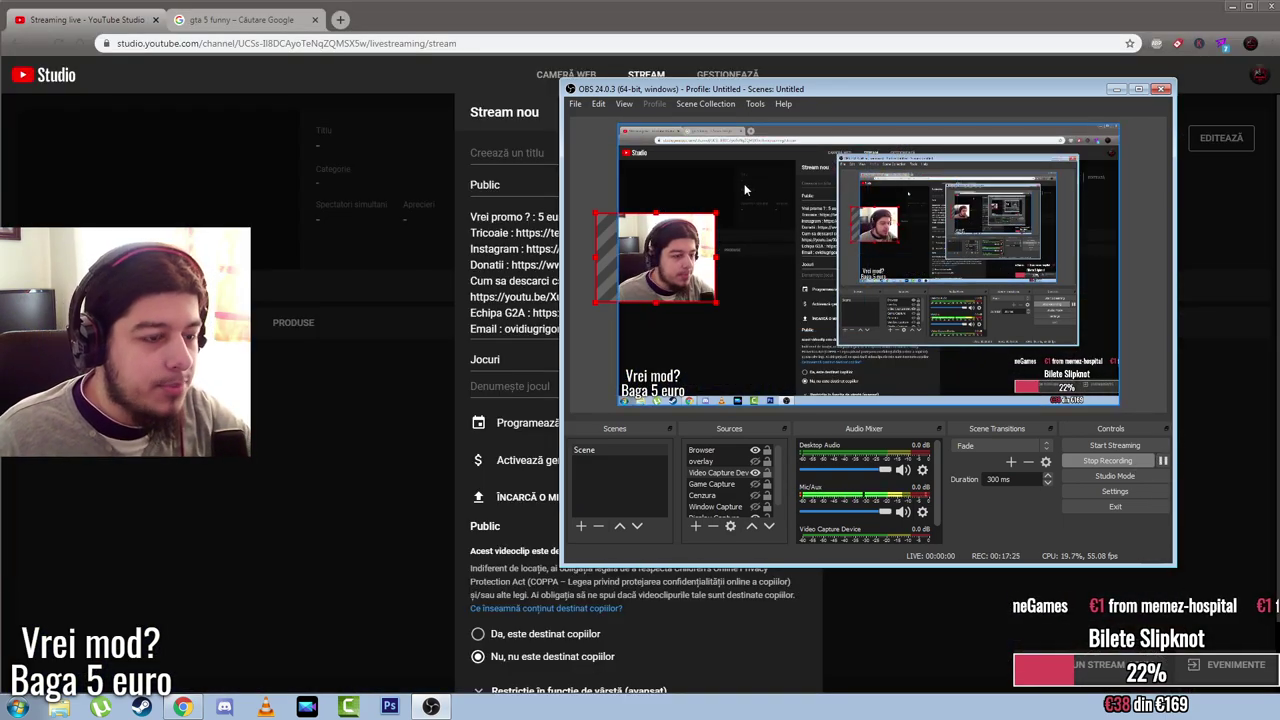
pyautogui.click(666, 24)
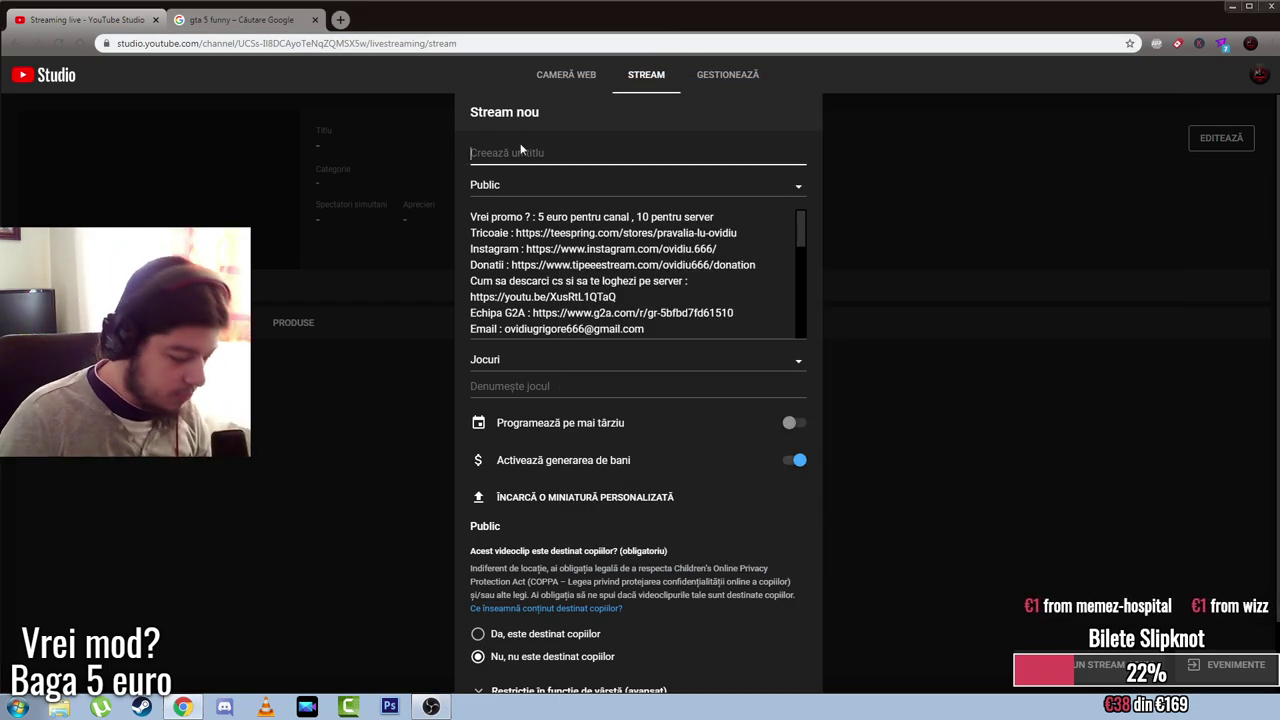
pyautogui.write('GTA V L')
pyautogui.press('BackSpace')
pyautogui.press('BackSpace')
pyautogui.press('BackSpace')
pyautogui.press('BackSpace')
pyautogui.press('BackSpace')
pyautogui.press('BackSpace')
pyautogui.press('BackSpace')
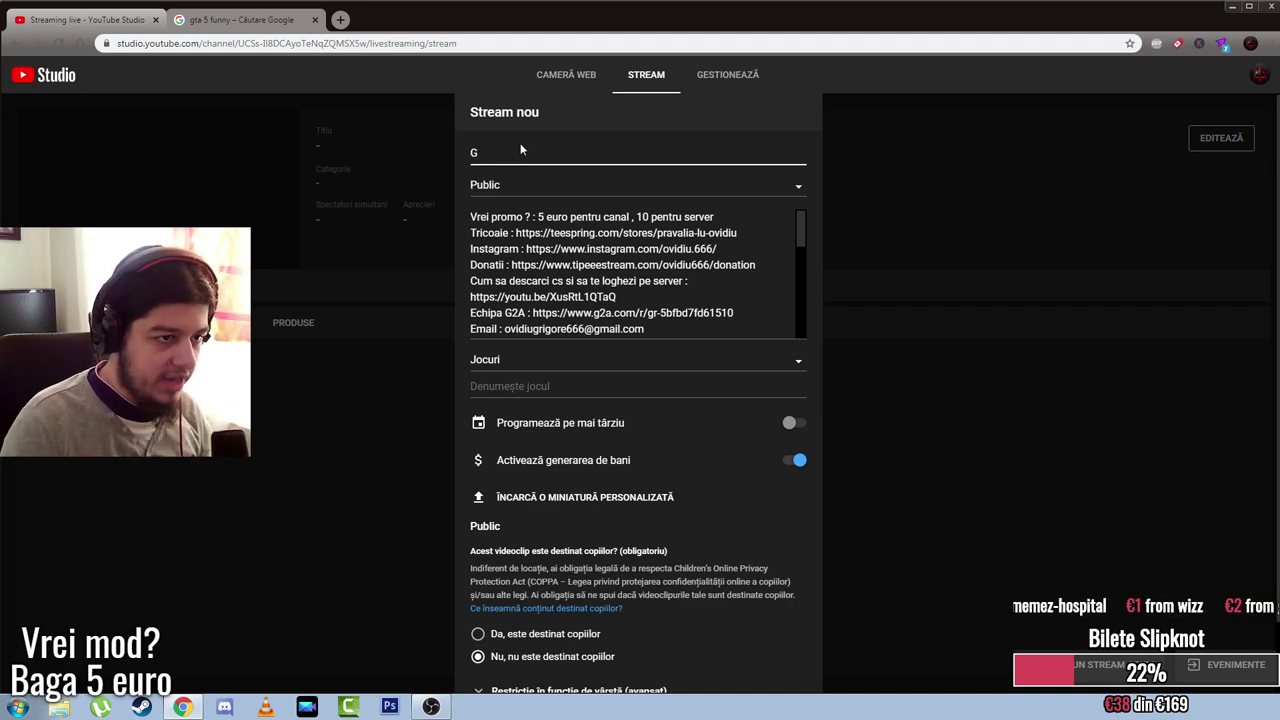
pyautogui.write('H')
pyautogui.press('BackSpace')
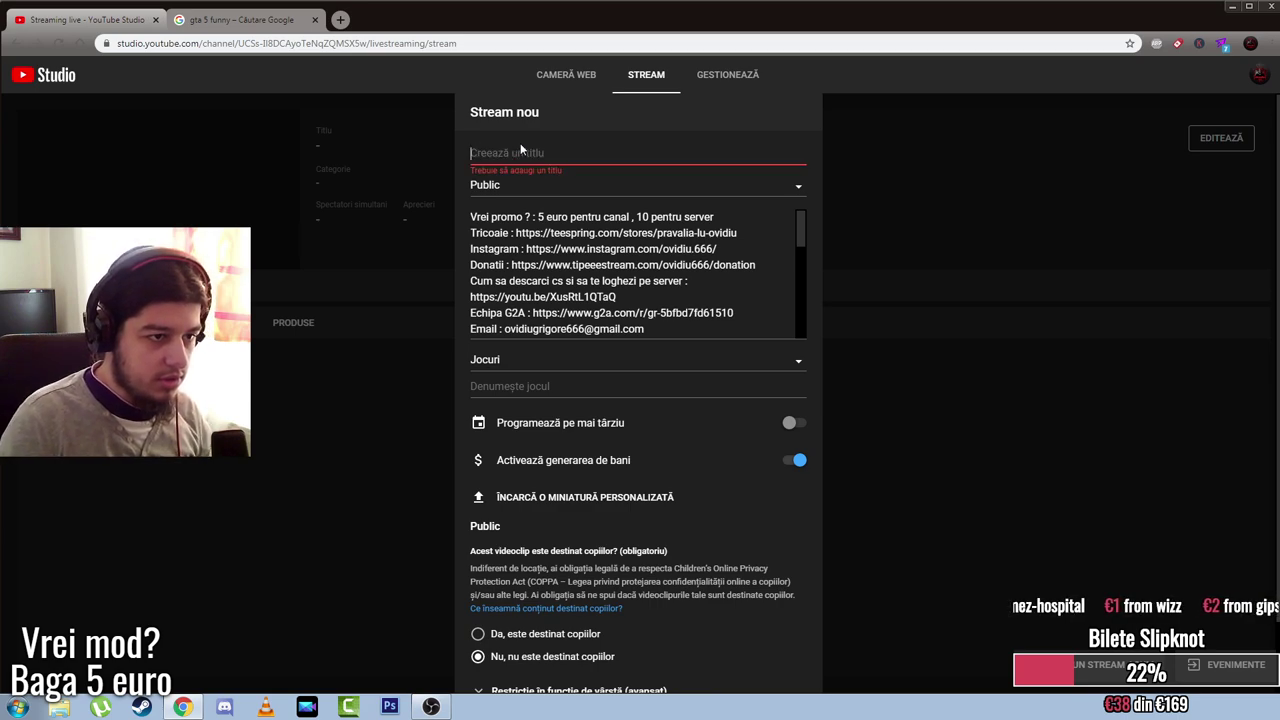
pyautogui.write('K')
pyautogui.press('BackSpace')
pyautogui.write('K')
pyautogui.press('BackSpace')
pyautogui.write('Jucam GTA cinci')
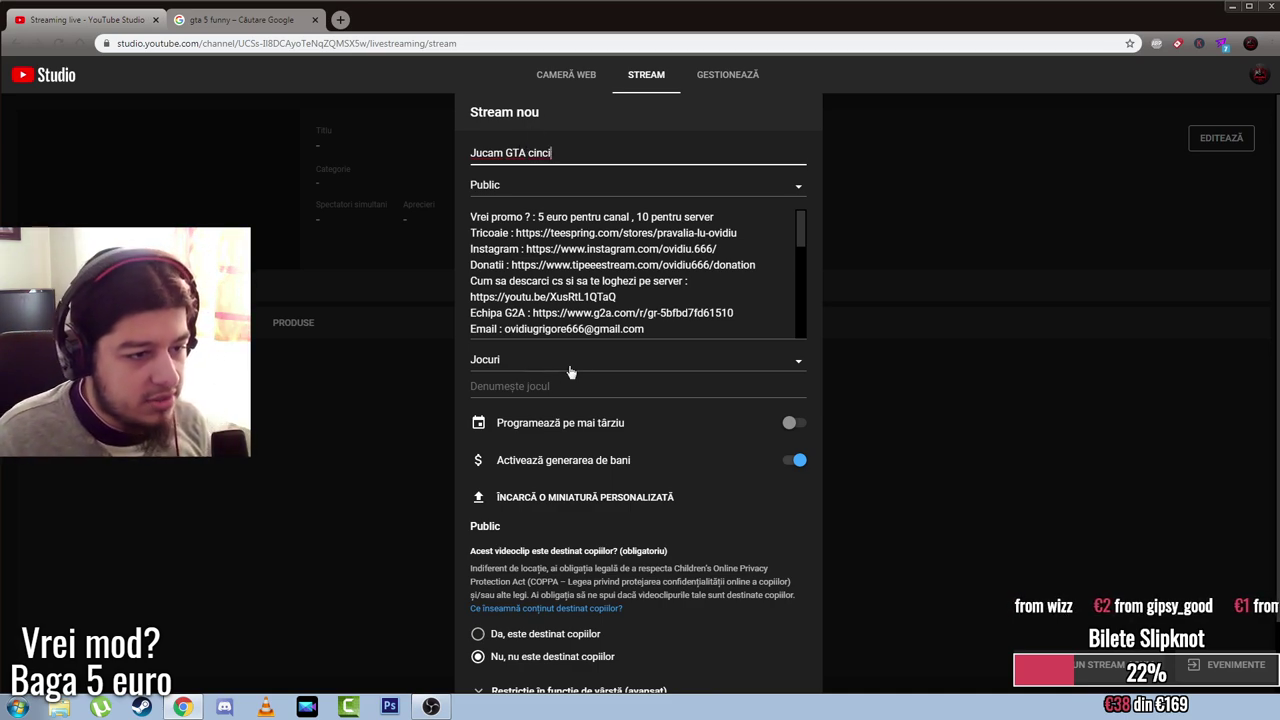
# Step: Review the stream description and set the game to Grand Theft Auto V
pyautogui.scroll(-5, 580, 245)
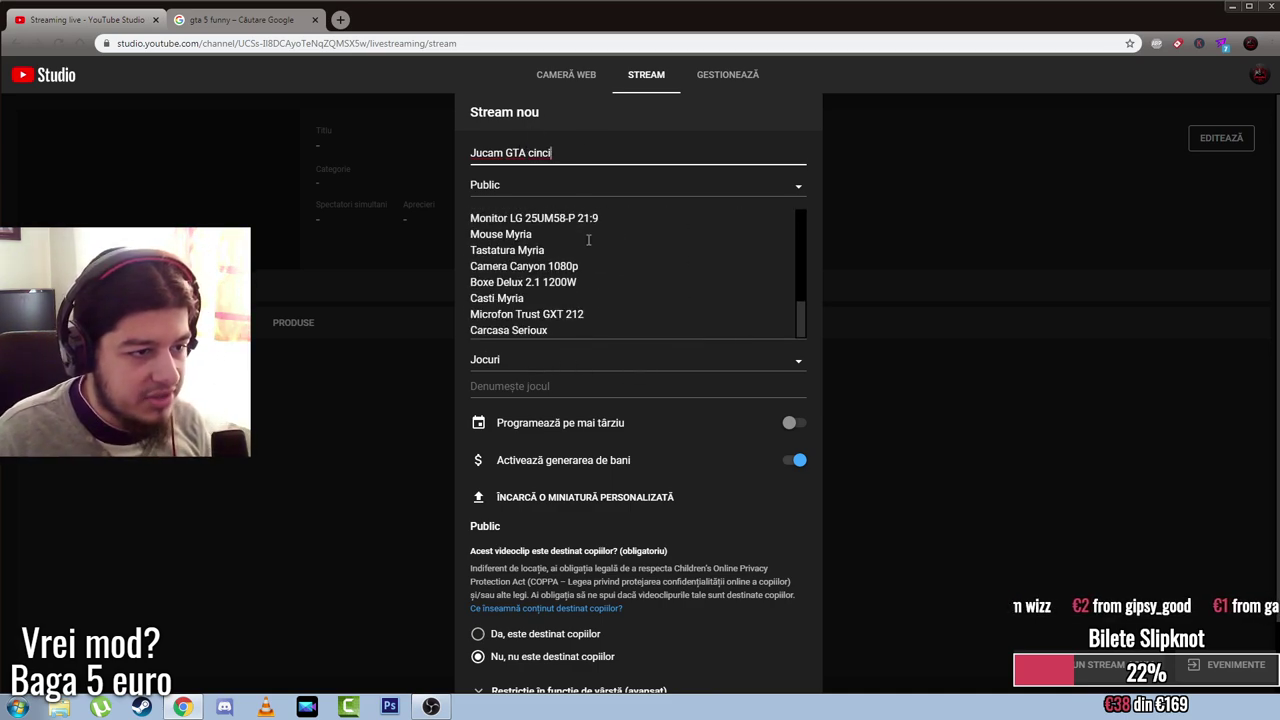
pyautogui.scroll(5, 582, 241)
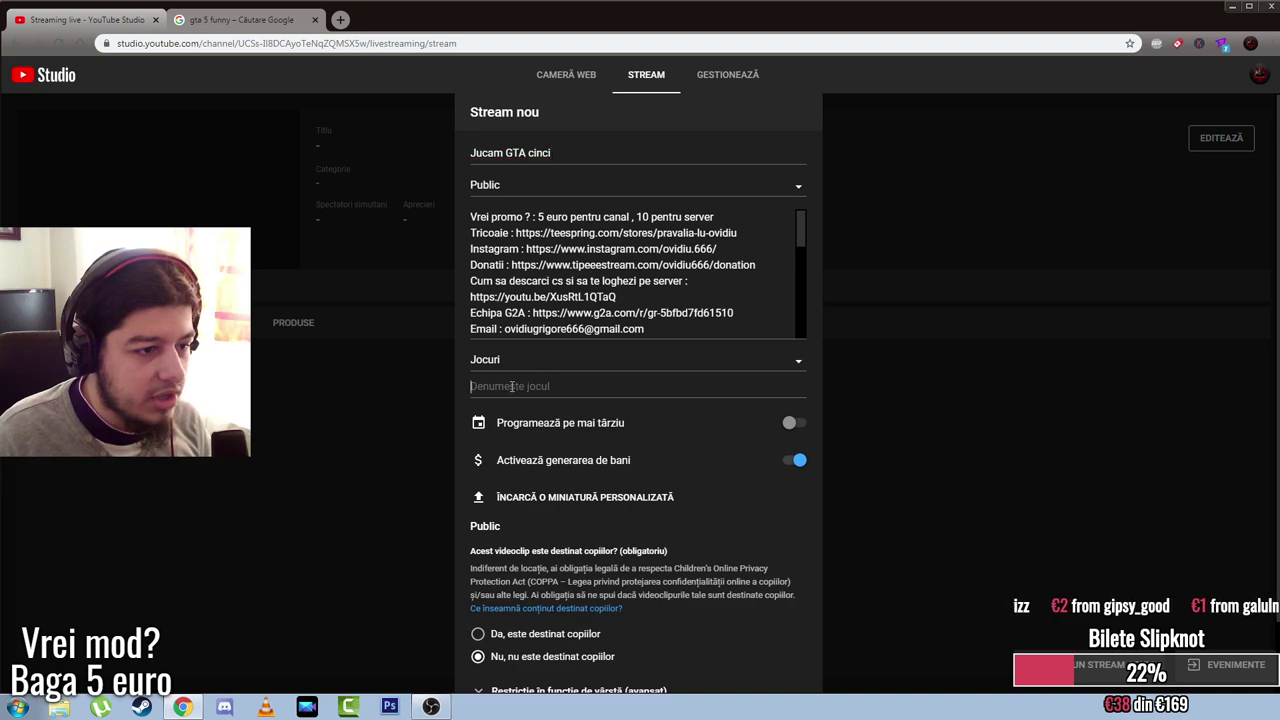
pyautogui.write('ta')
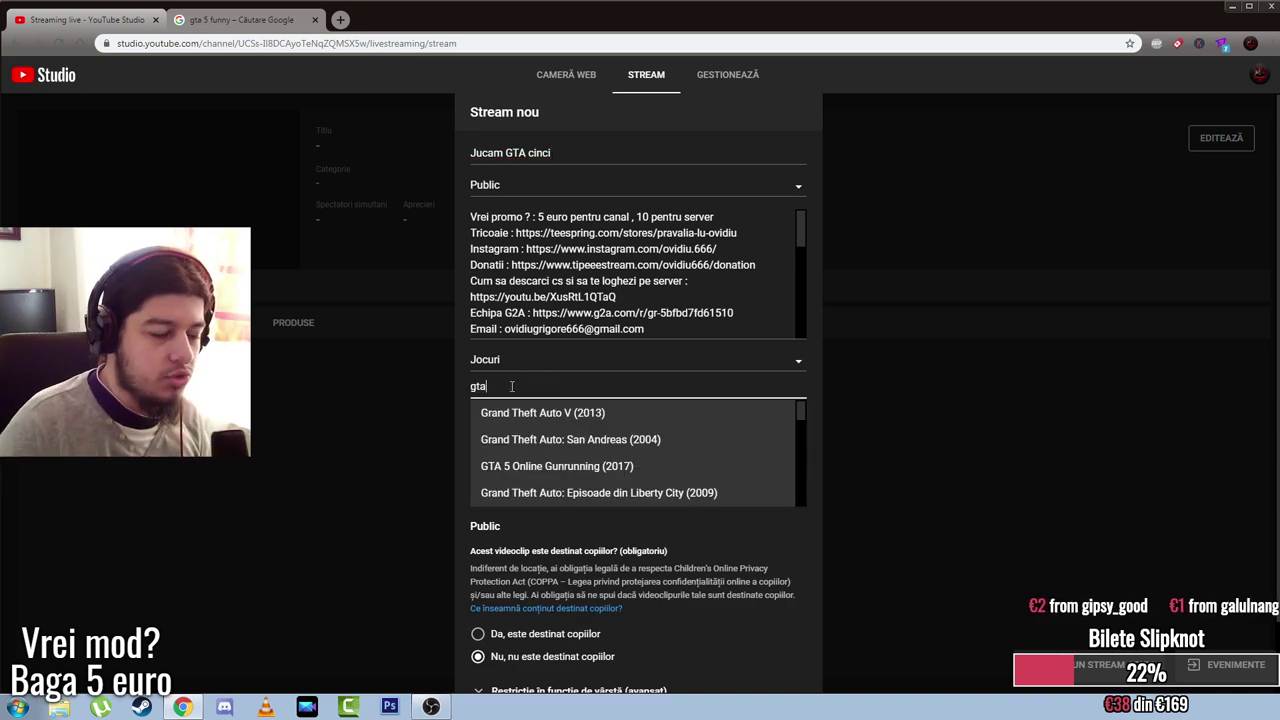
pyautogui.click(551, 415)
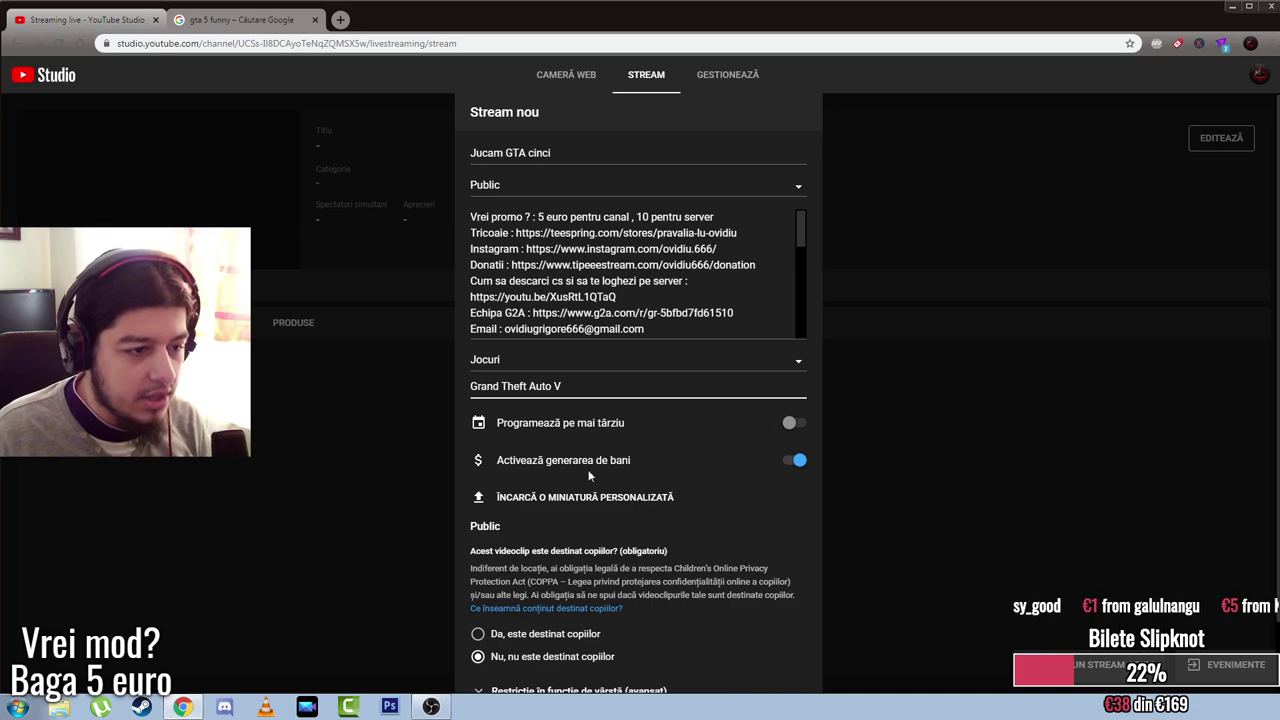
# Step: Upload a GTA character image from the desktop as the custom thumbnail and create the stream
pyautogui.click(590, 505)
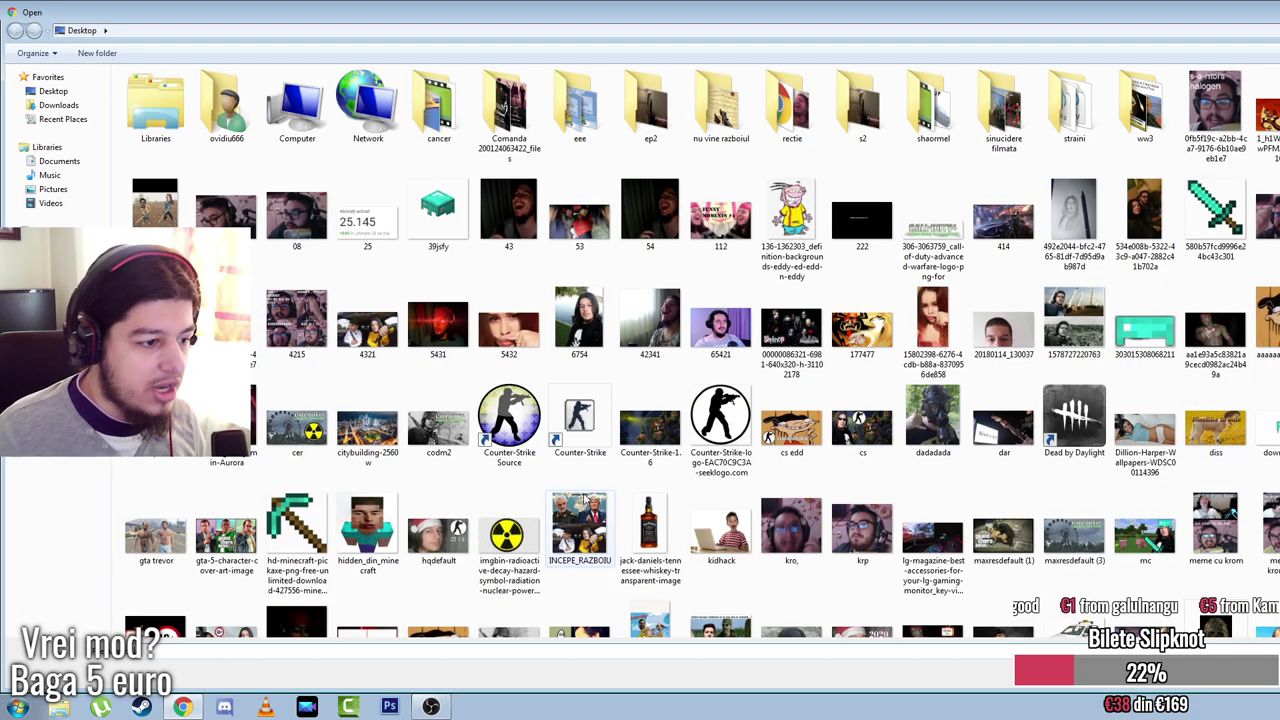
pyautogui.doubleClick(580, 525)
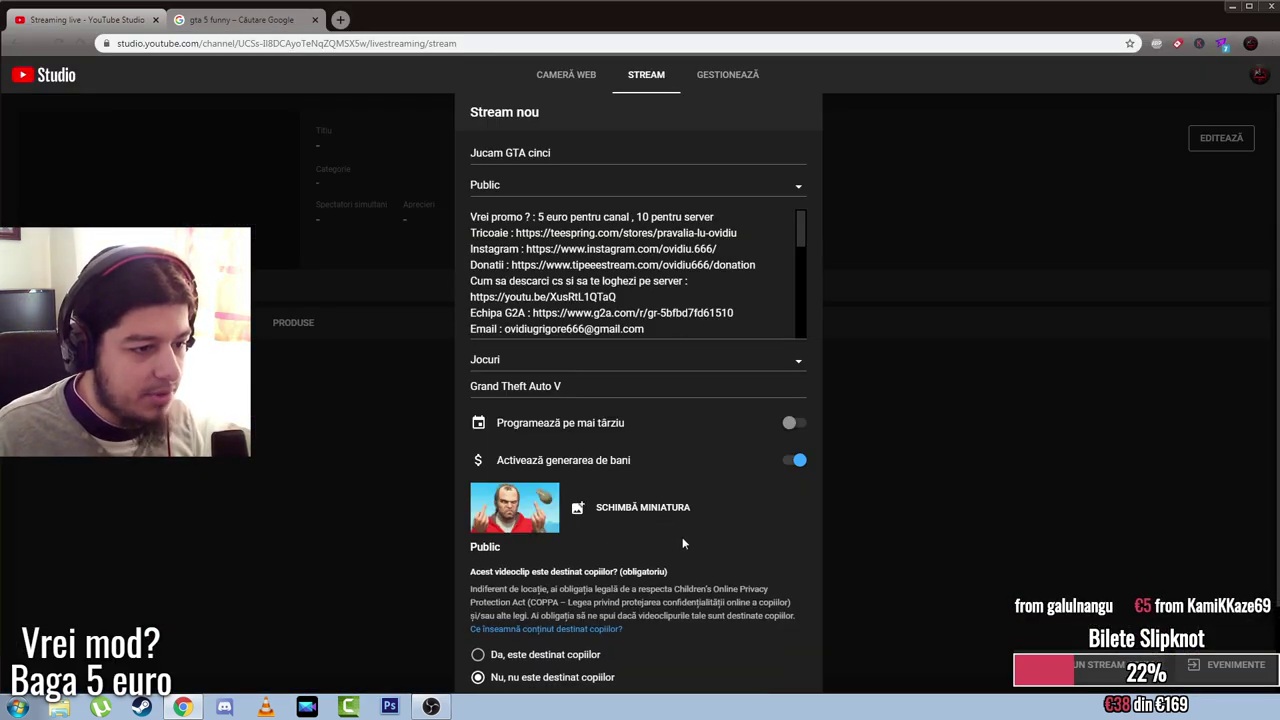
pyautogui.scroll(-1, 684, 543)
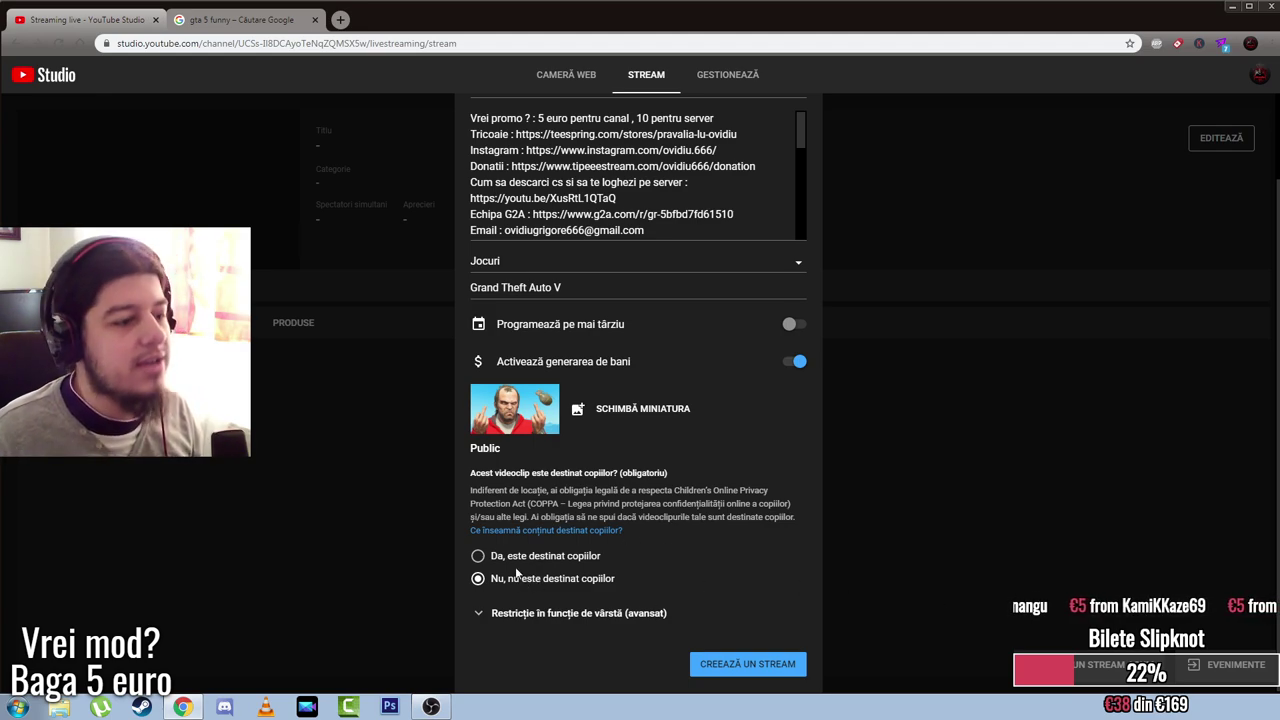
pyautogui.click(746, 664)
# Step: Switch to OBS and hide the Video Capture Device source in the scene
pyautogui.click(430, 707)
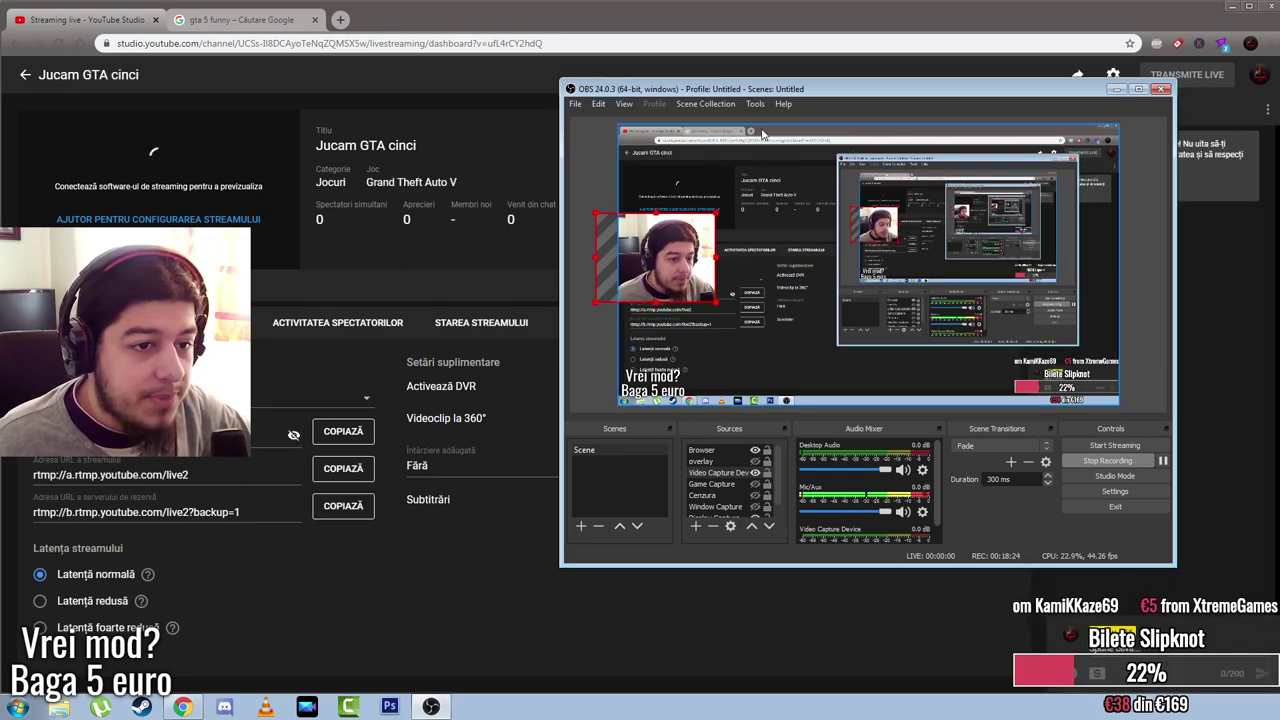
pyautogui.click(741, 513)
pyautogui.scroll(1, 741, 510)
pyautogui.click(750, 496)
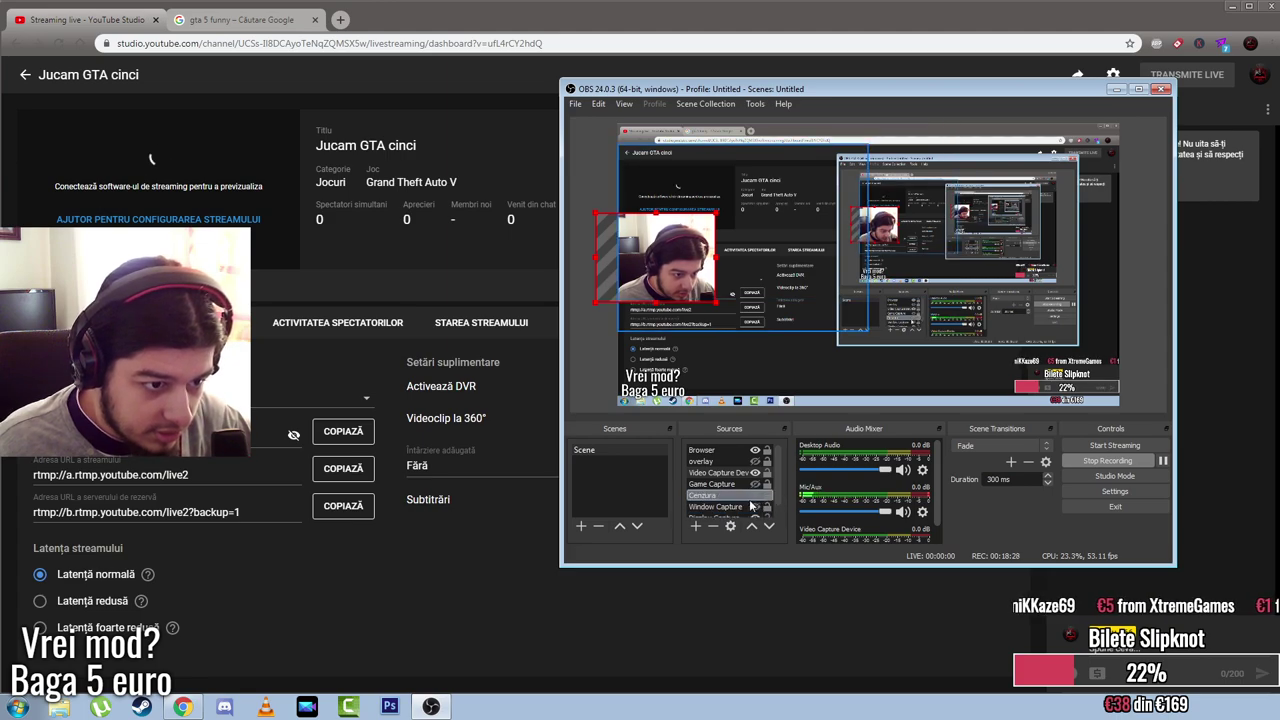
pyautogui.scroll(-1, 750, 506)
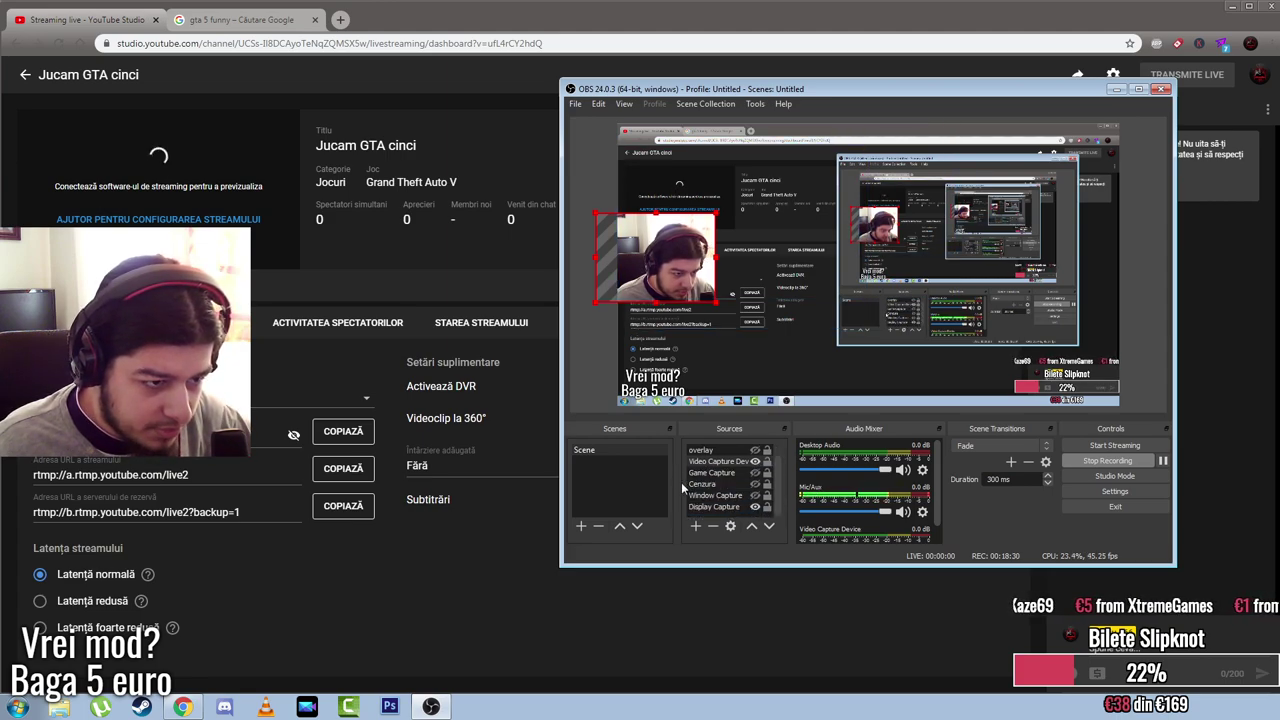
pyautogui.click(753, 475)
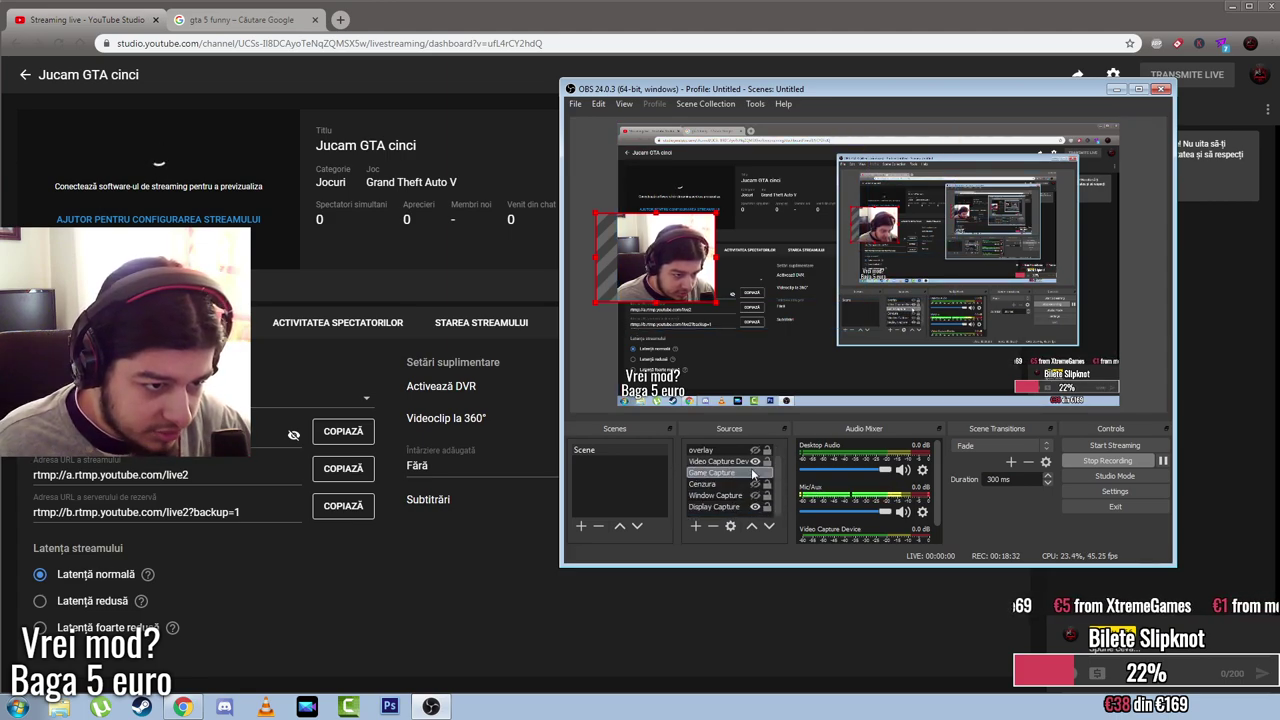
pyautogui.click(755, 461)
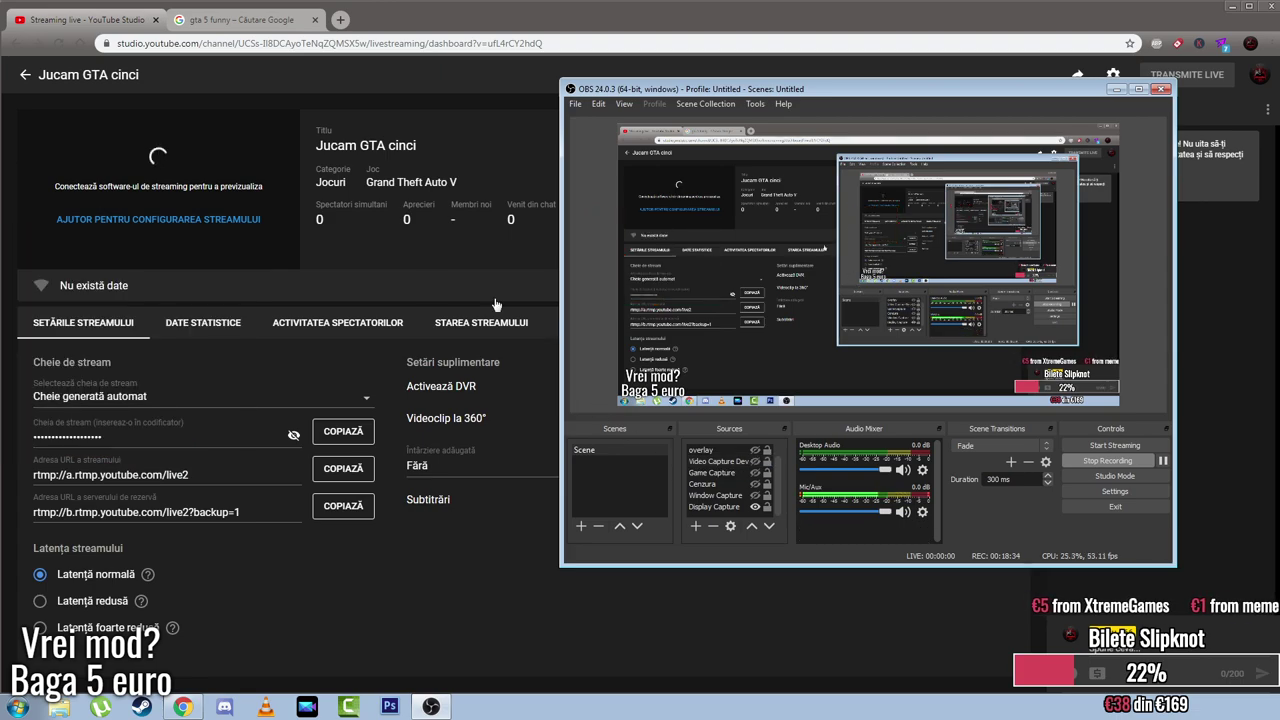
# Step: Return to YouTube Studio in Chrome, reveal the stream key to inspect it, and mask it again
pyautogui.click(476, 88)
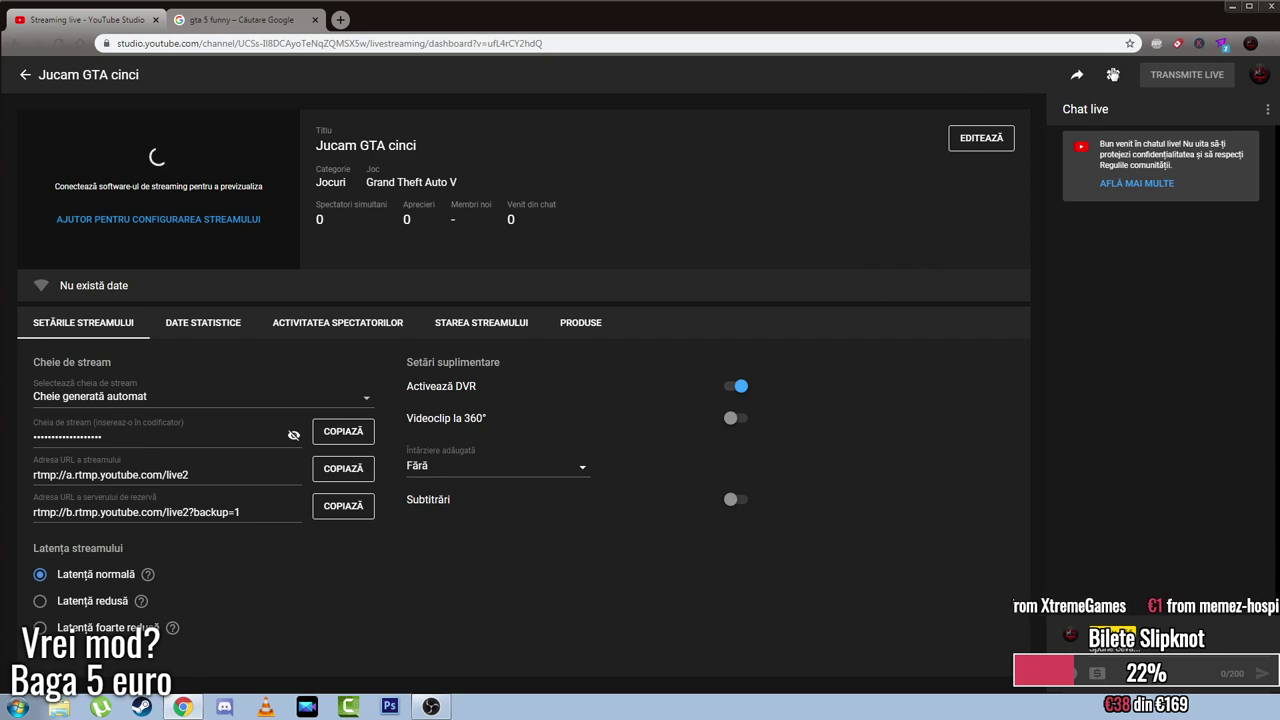
pyautogui.click(293, 435)
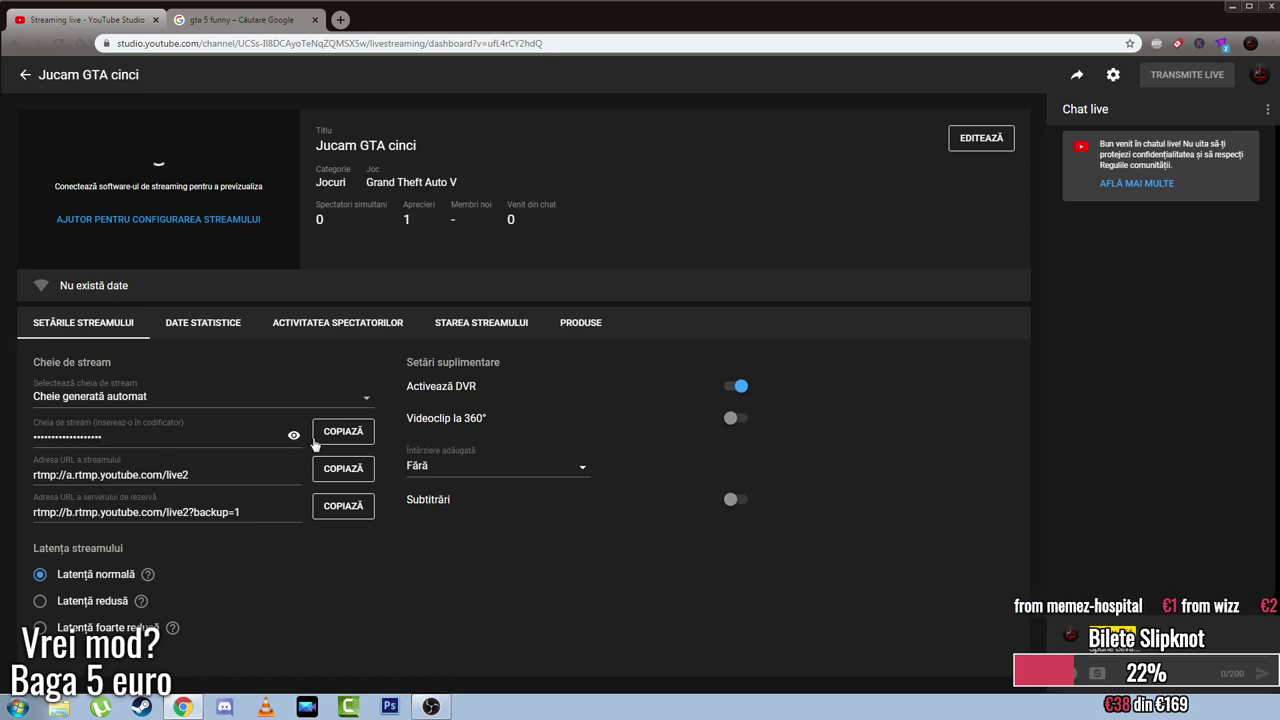
pyautogui.click(292, 437)
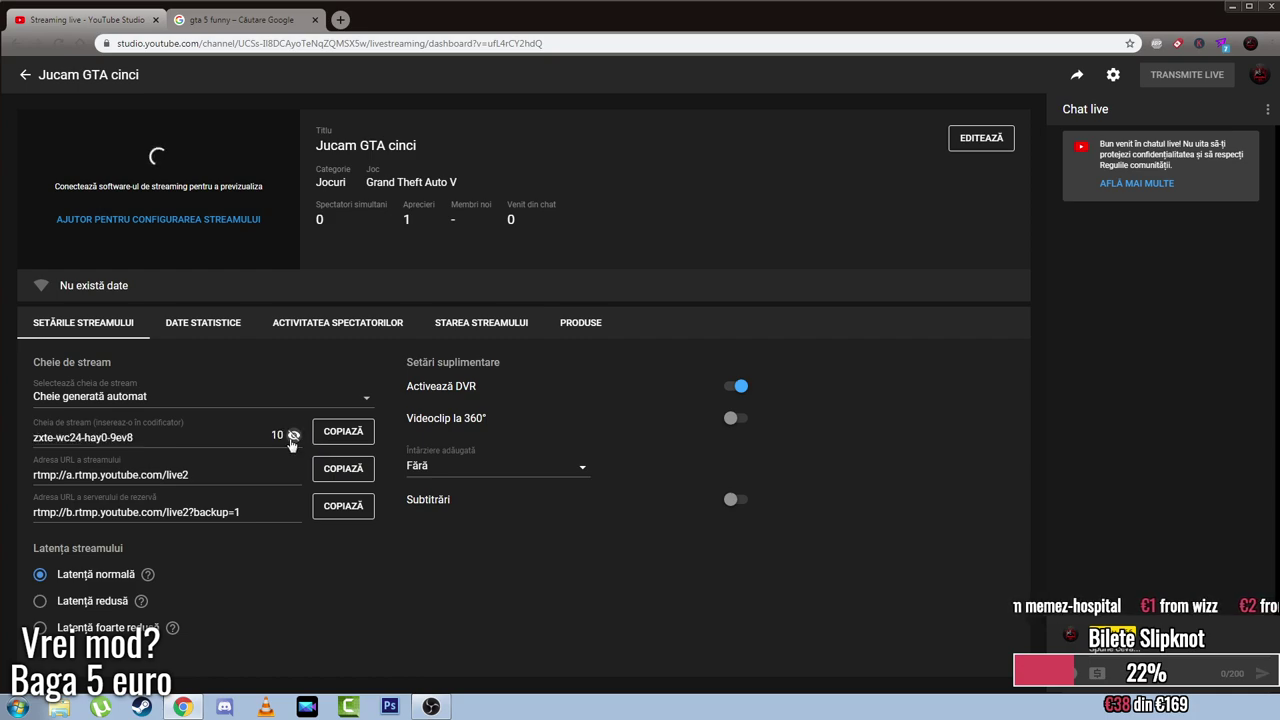
pyautogui.doubleClick(222, 445)
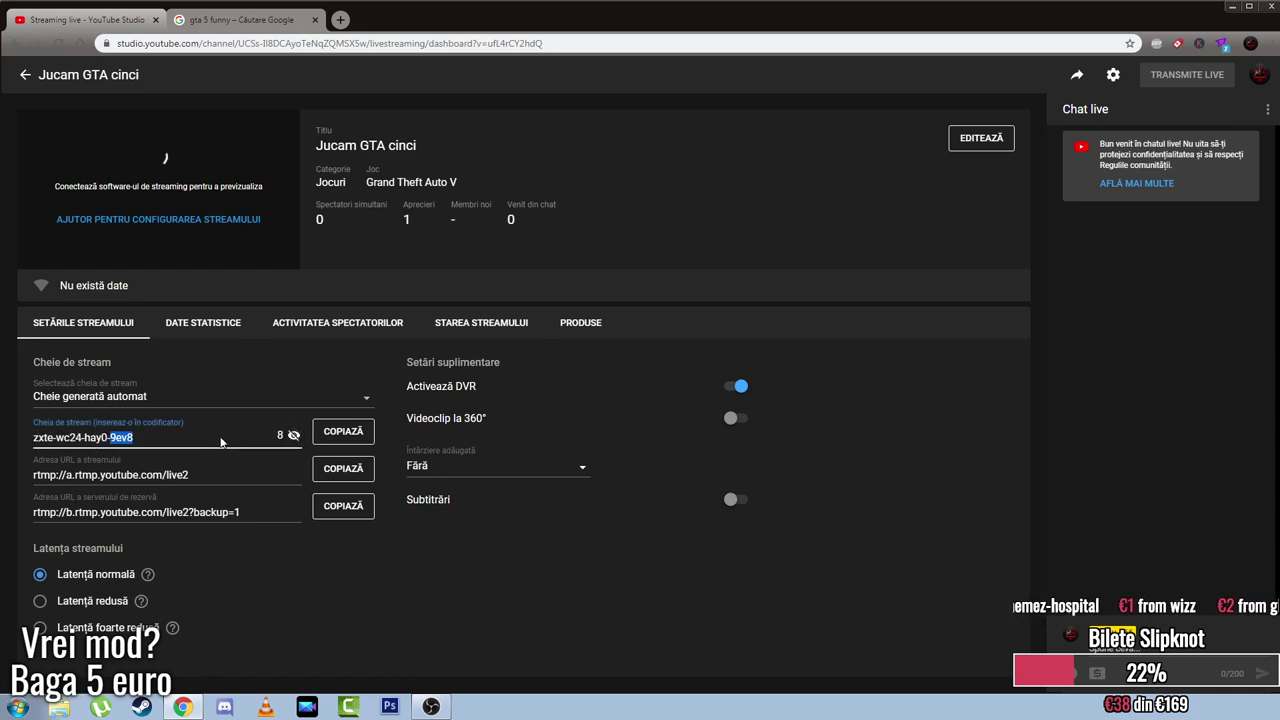
pyautogui.click(292, 435)
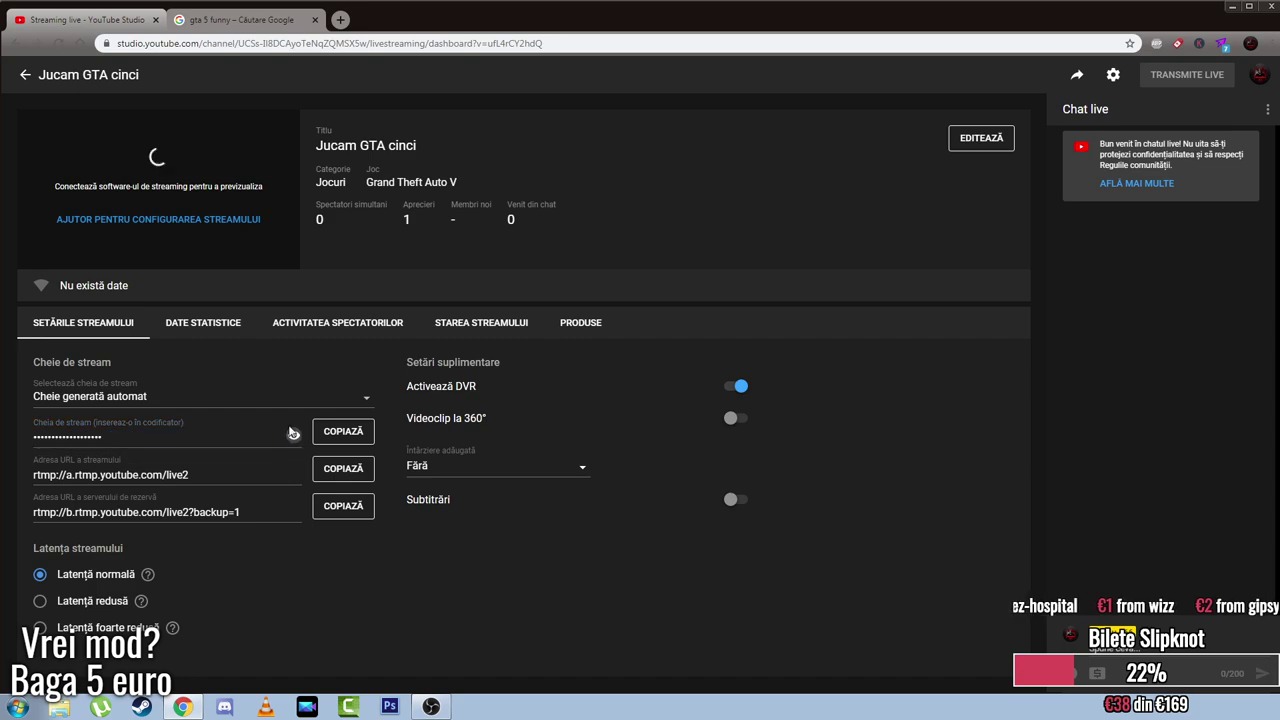
pyautogui.click(248, 398)
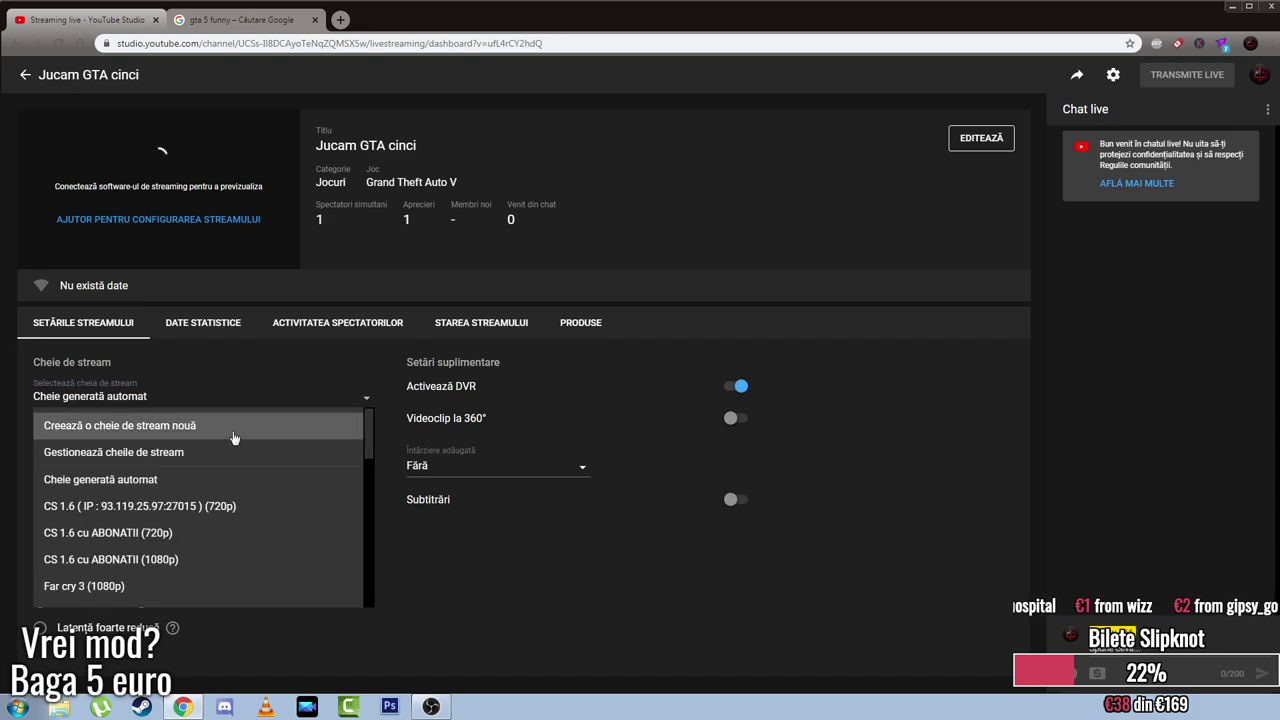
pyautogui.click(232, 428)
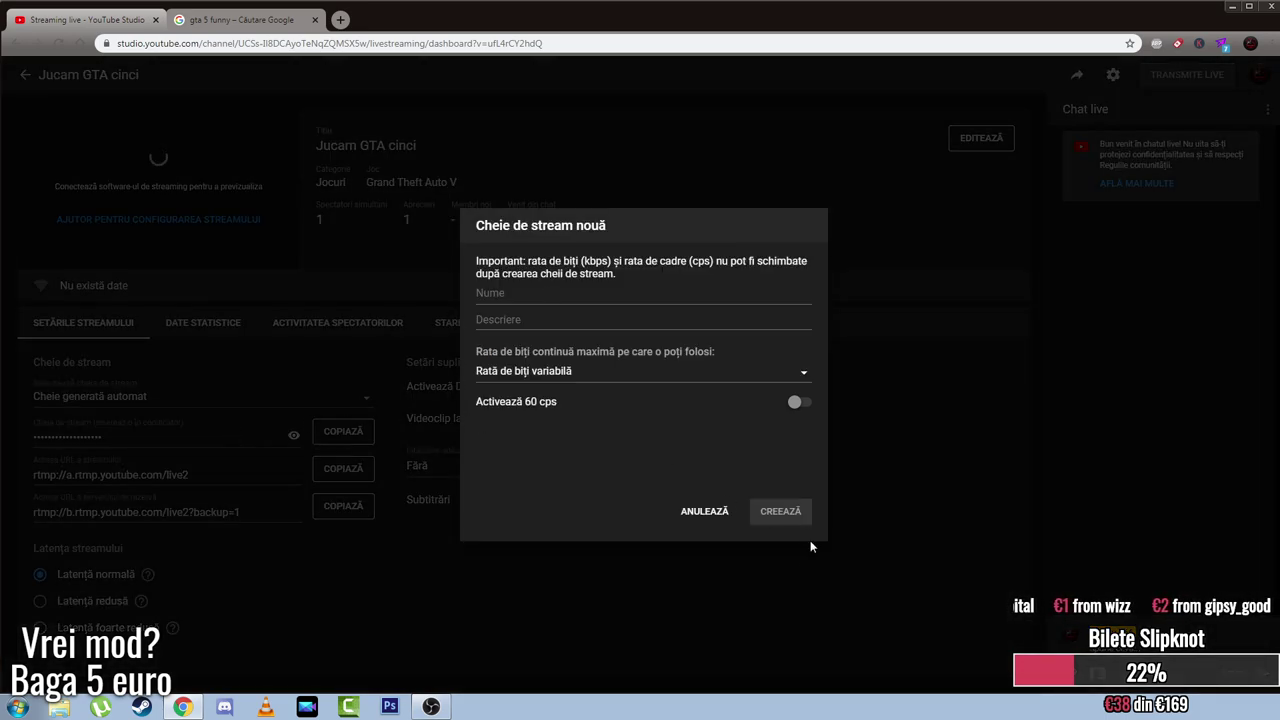
pyautogui.click(704, 512)
# Step: Check the automatically generated stream key, mask it again, and copy it to the clipboard
pyautogui.click(292, 435)
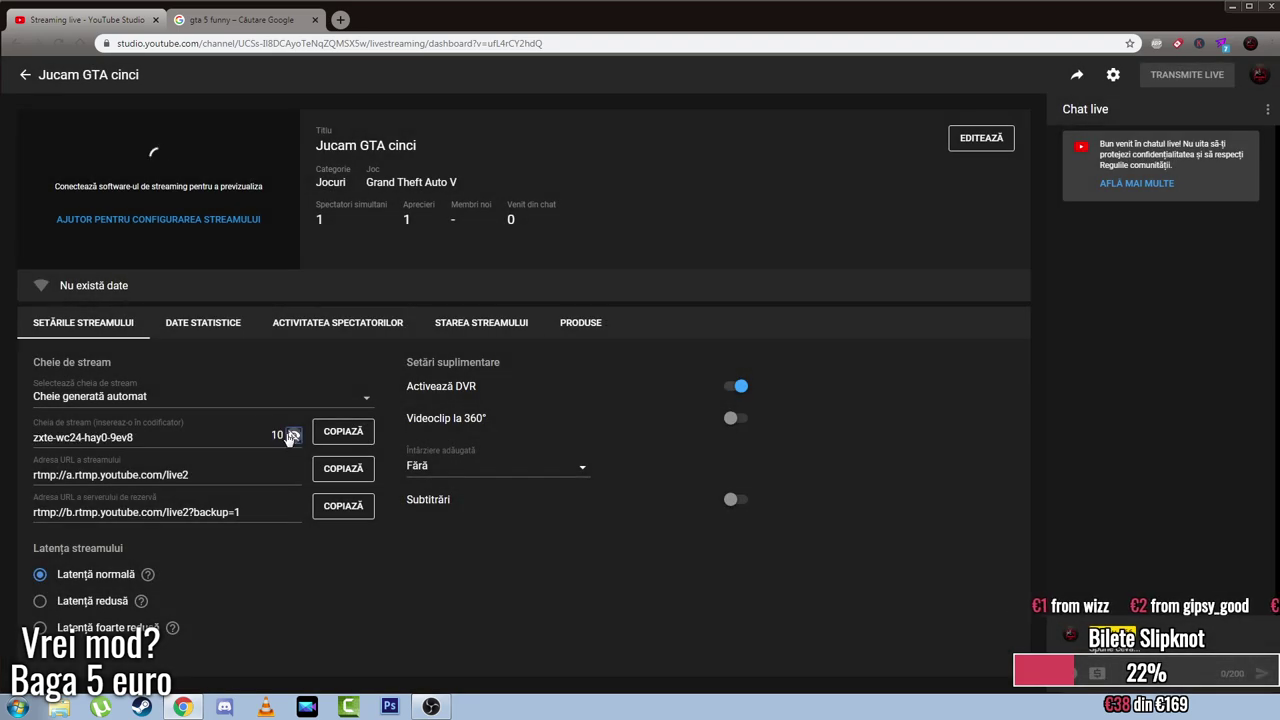
pyautogui.click(292, 436)
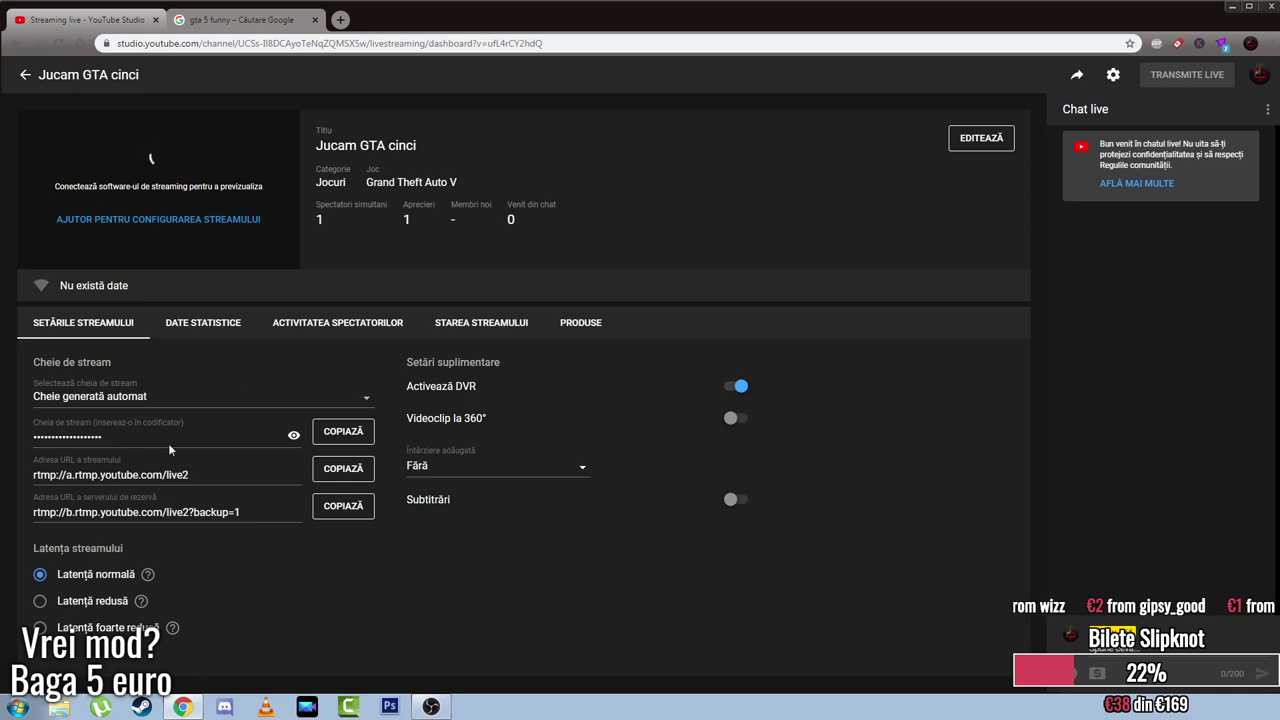
pyautogui.click(352, 440)
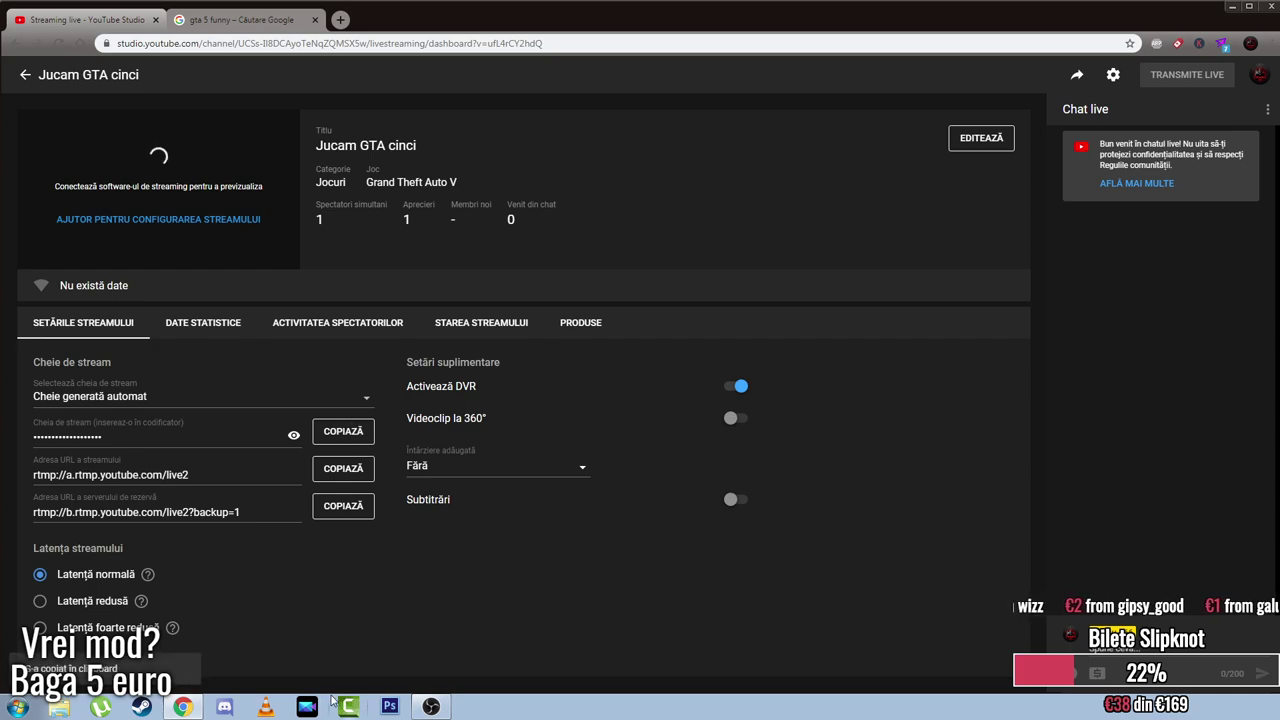
# Step: Switch to OBS and paste the copied stream key into the Stream Key field of the stream settings, applying the change
pyautogui.click(431, 706)
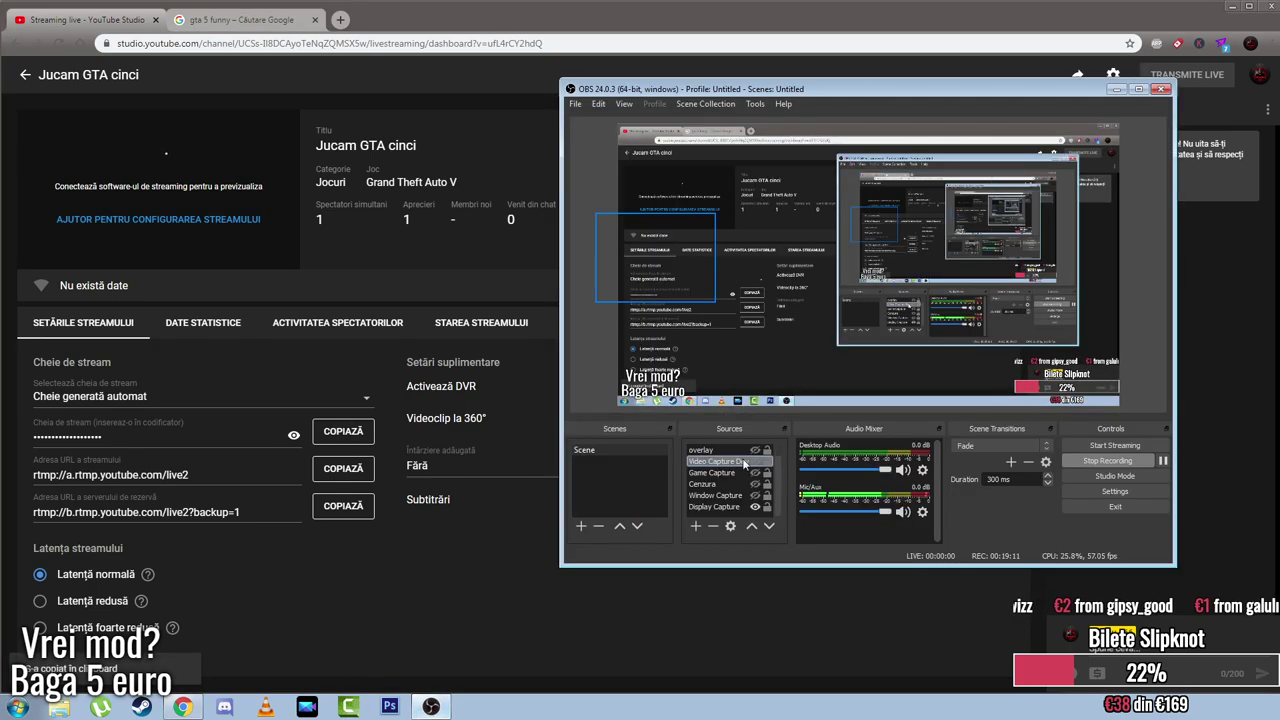
pyautogui.click(1114, 491)
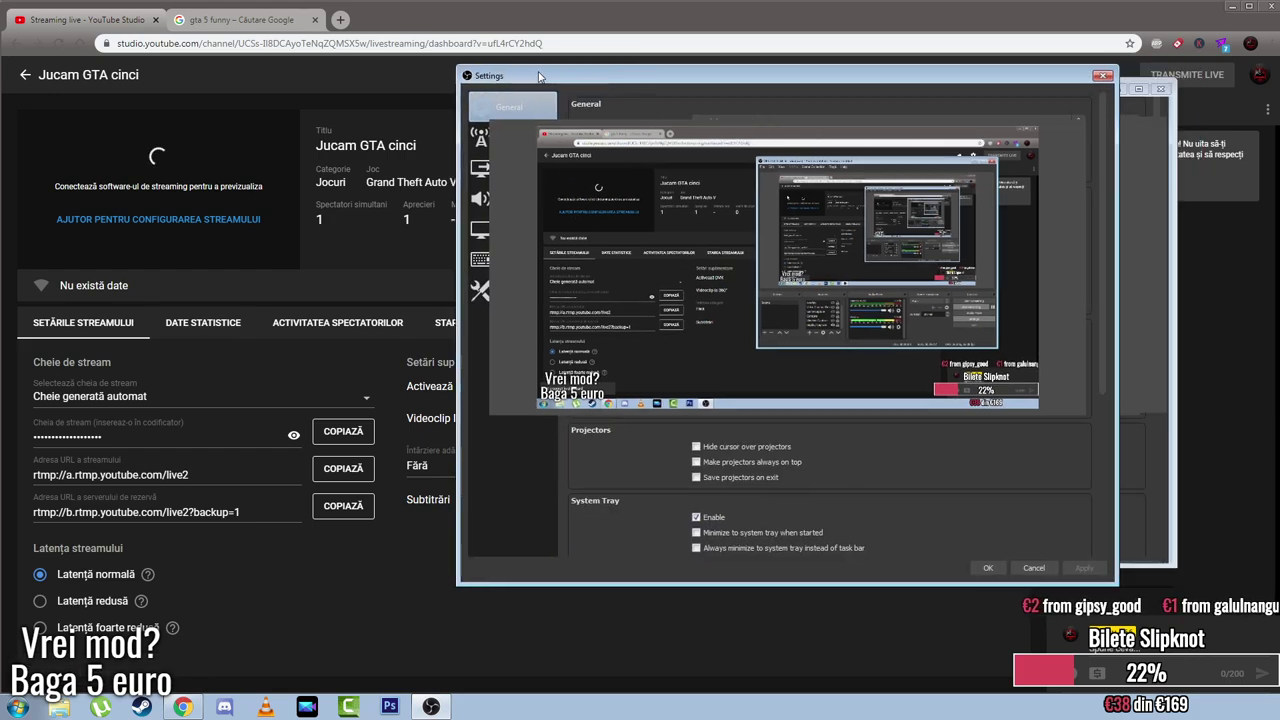
pyautogui.click(443, 137)
pyautogui.moveTo(628, 147); pyautogui.dragTo(717, 180)
pyautogui.rightClick(643, 149)
pyautogui.click(662, 221)
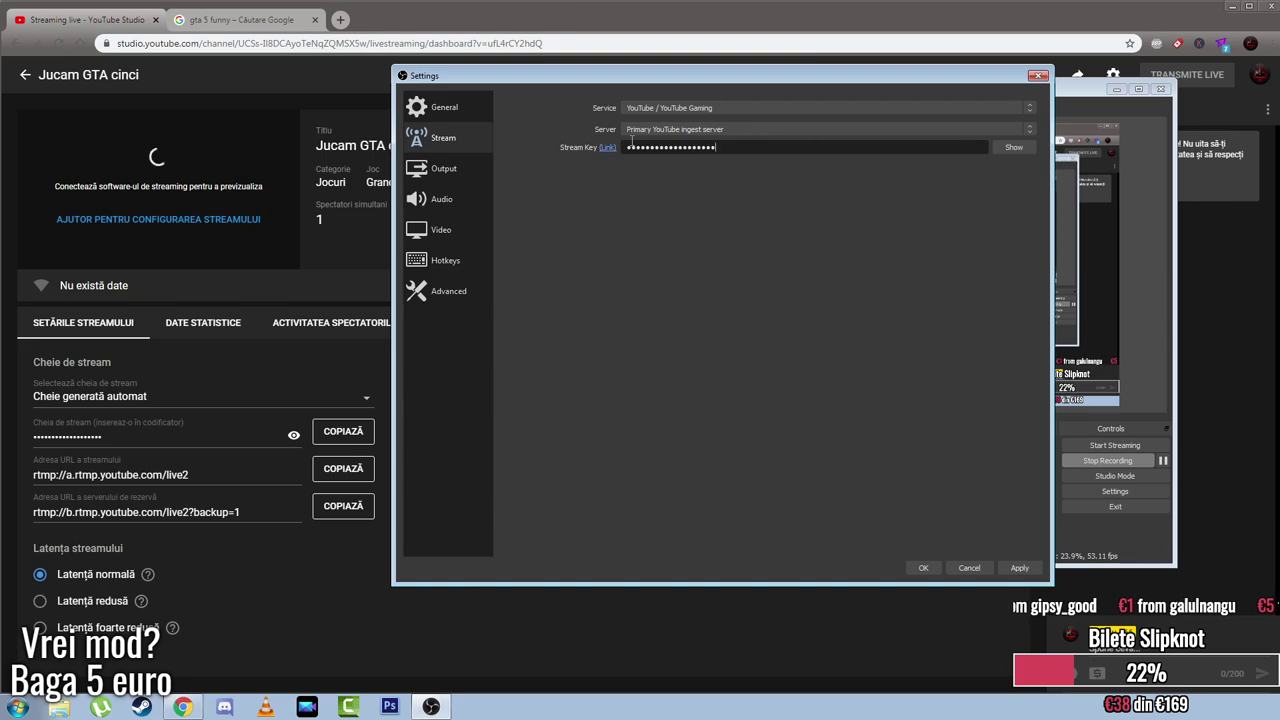
pyautogui.click(1015, 150)
pyautogui.click(1015, 150)
pyautogui.click(1019, 567)
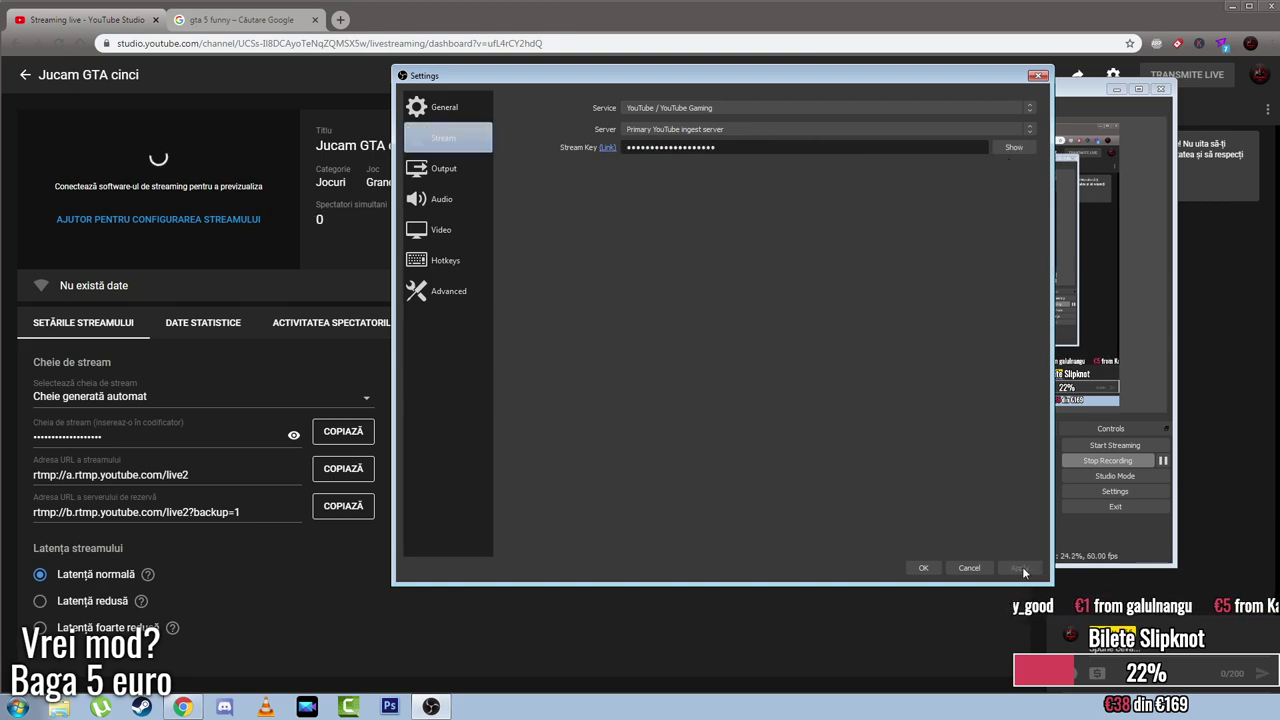
# Step: Review the streaming output settings, including the encoder, rate control and bitrate
pyautogui.click(470, 170)
pyautogui.moveTo(800, 76); pyautogui.dragTo(764, 85)
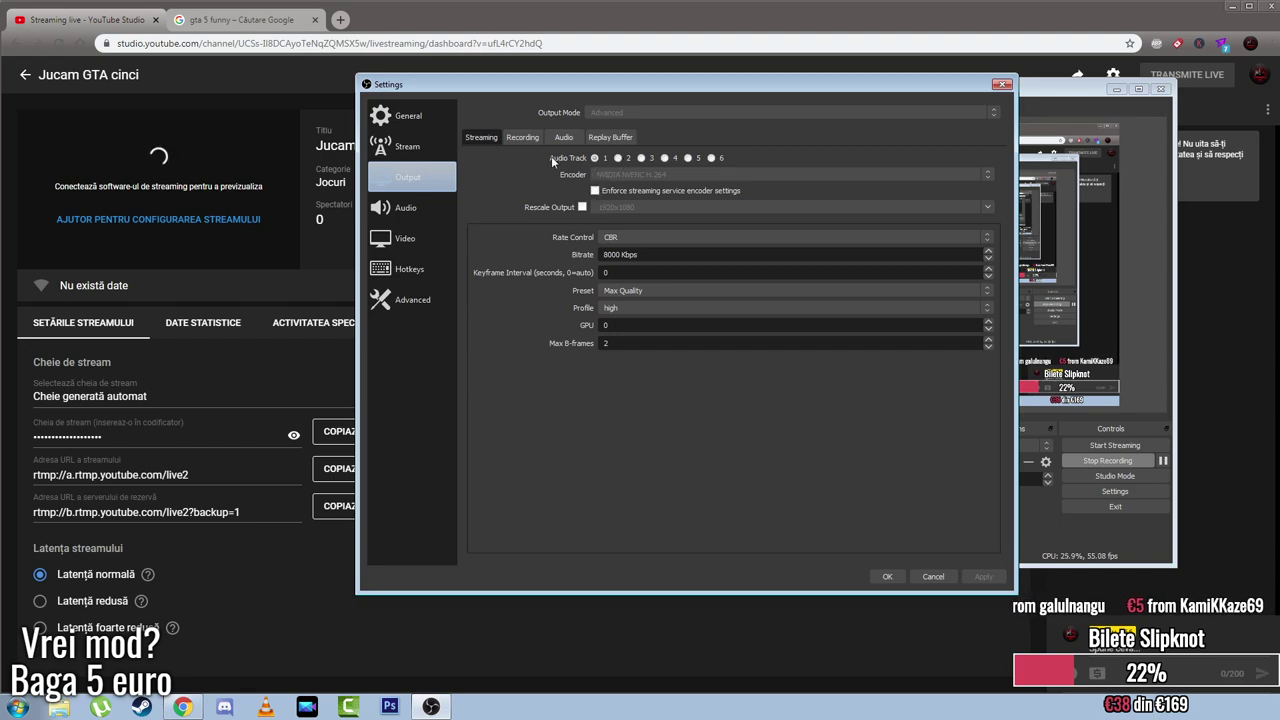
pyautogui.click(618, 178)
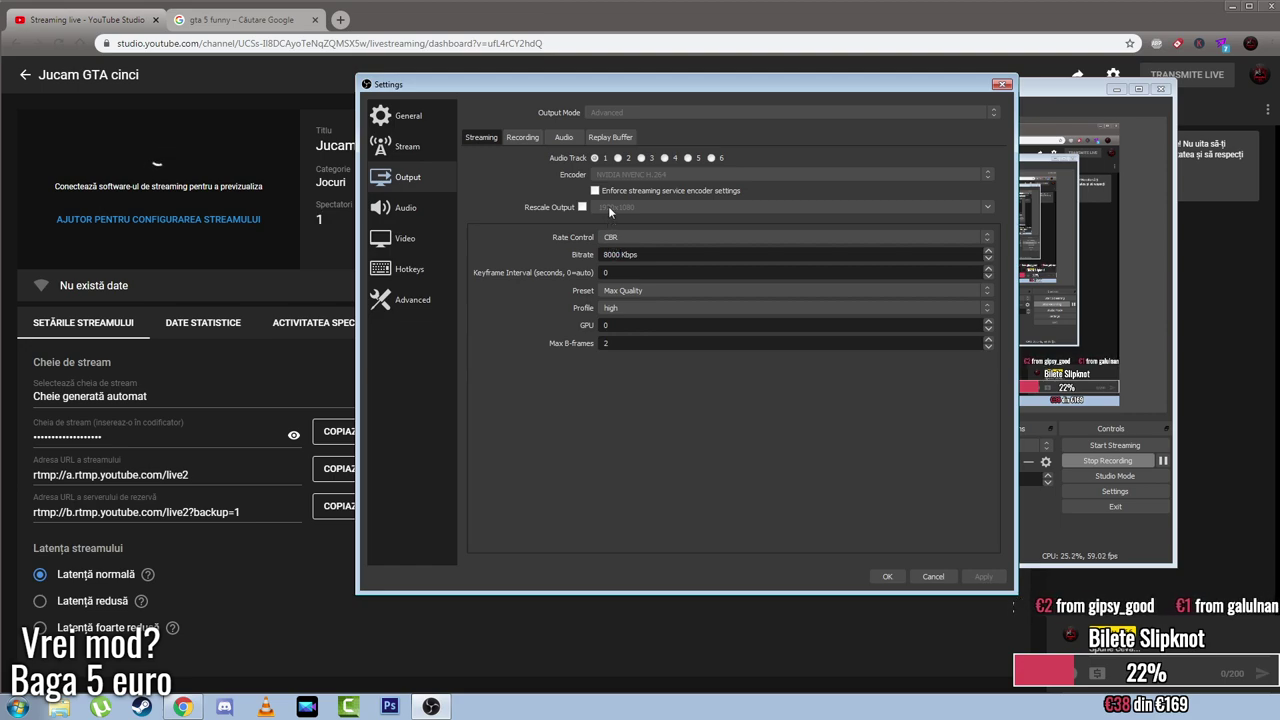
pyautogui.moveTo(604, 254); pyautogui.dragTo(612, 254)
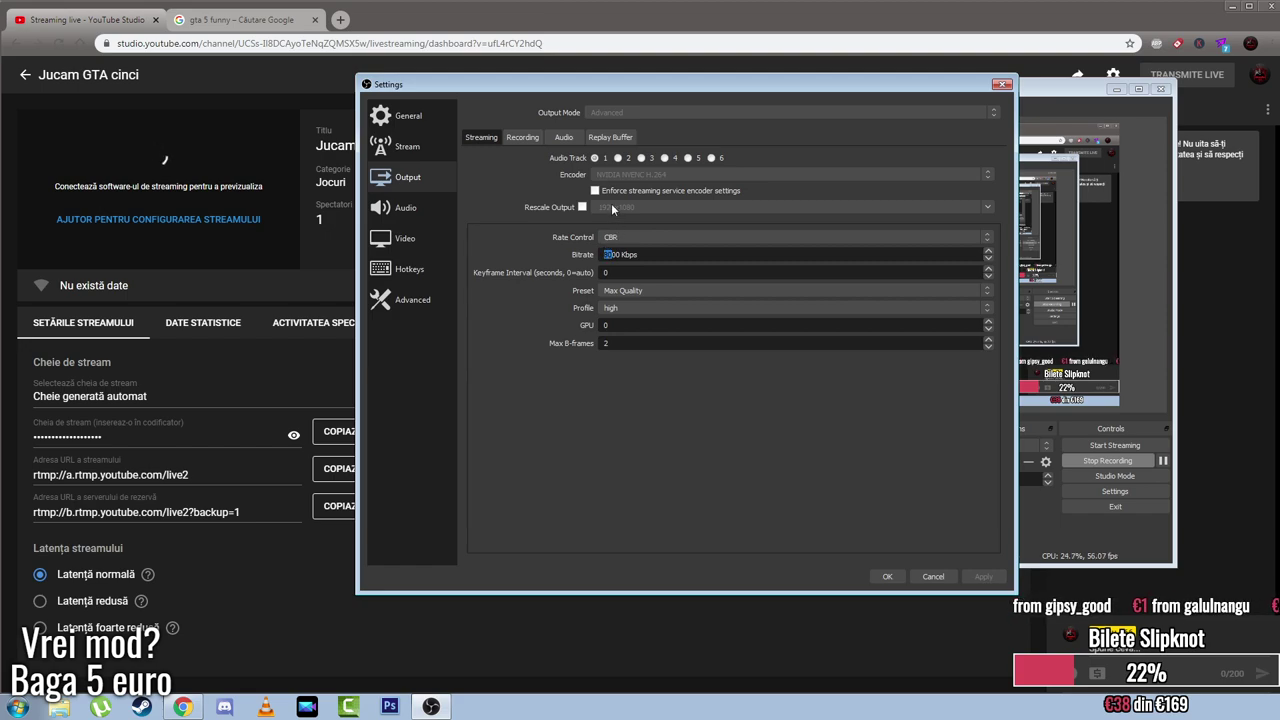
# Step: Compare the video resolution and frame rate settings with the streaming bitrate, also rechecking the stream service settings
pyautogui.click(445, 242)
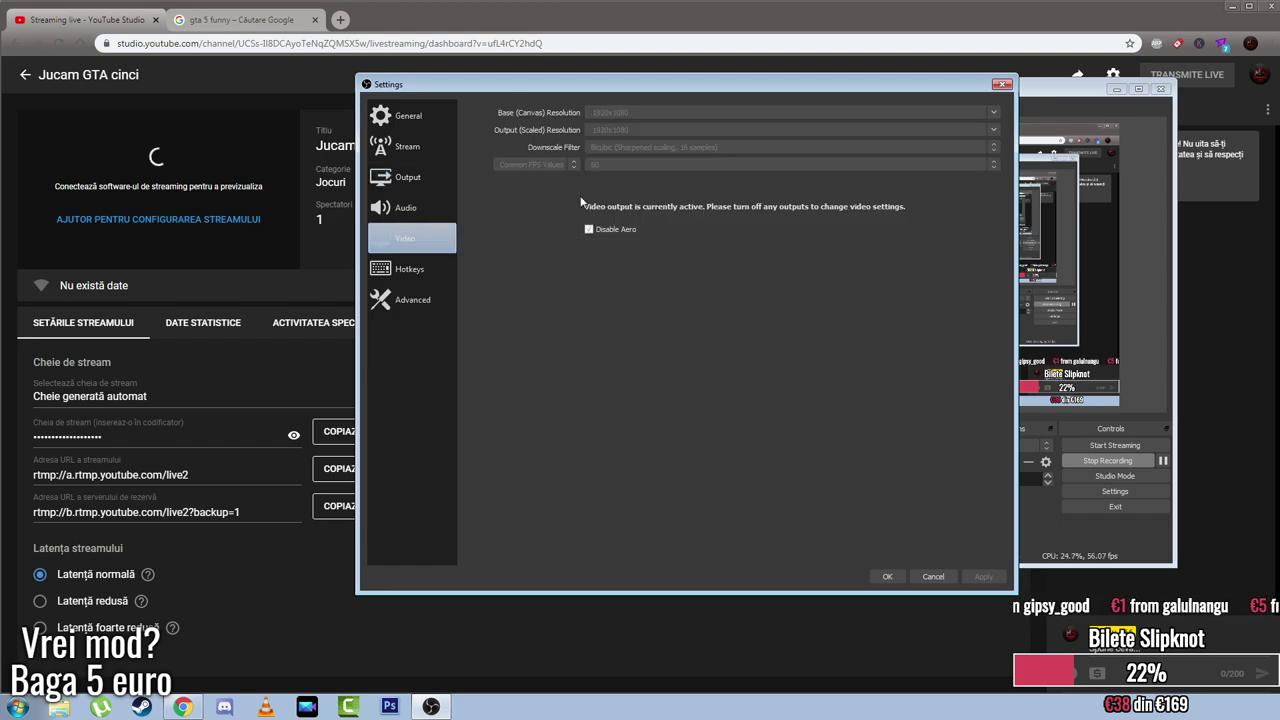
pyautogui.click(407, 146)
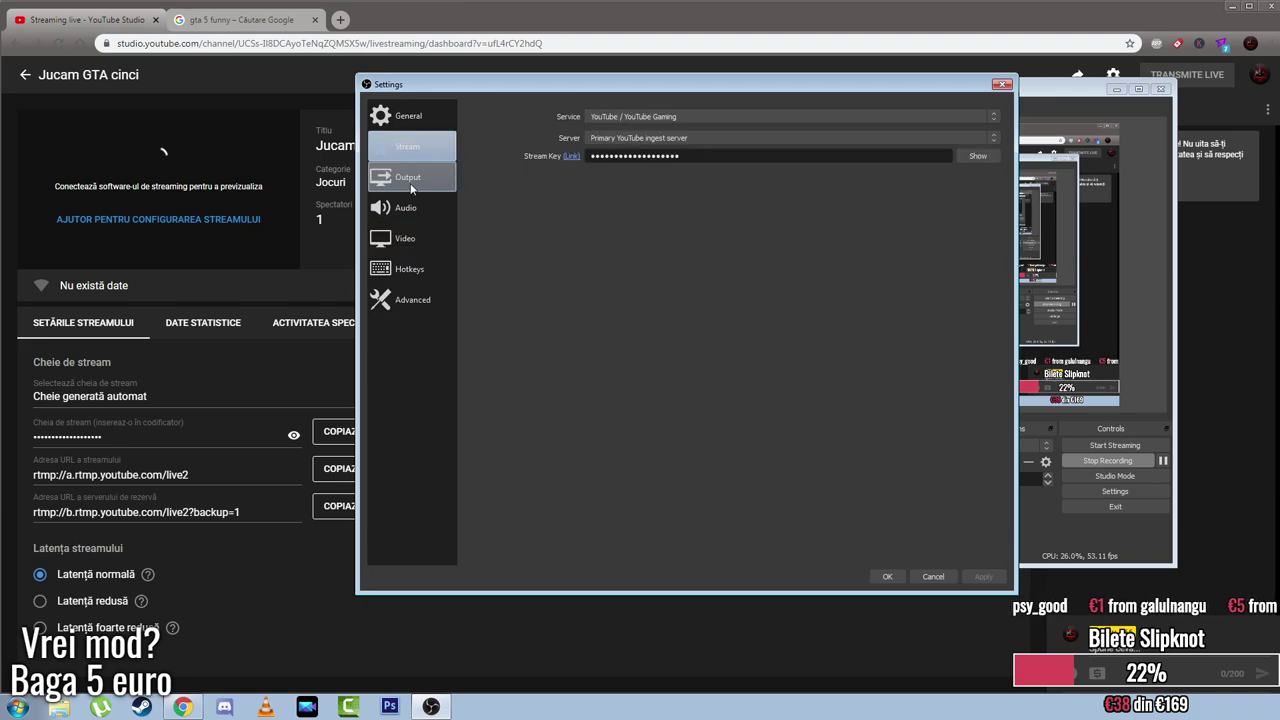
pyautogui.click(408, 177)
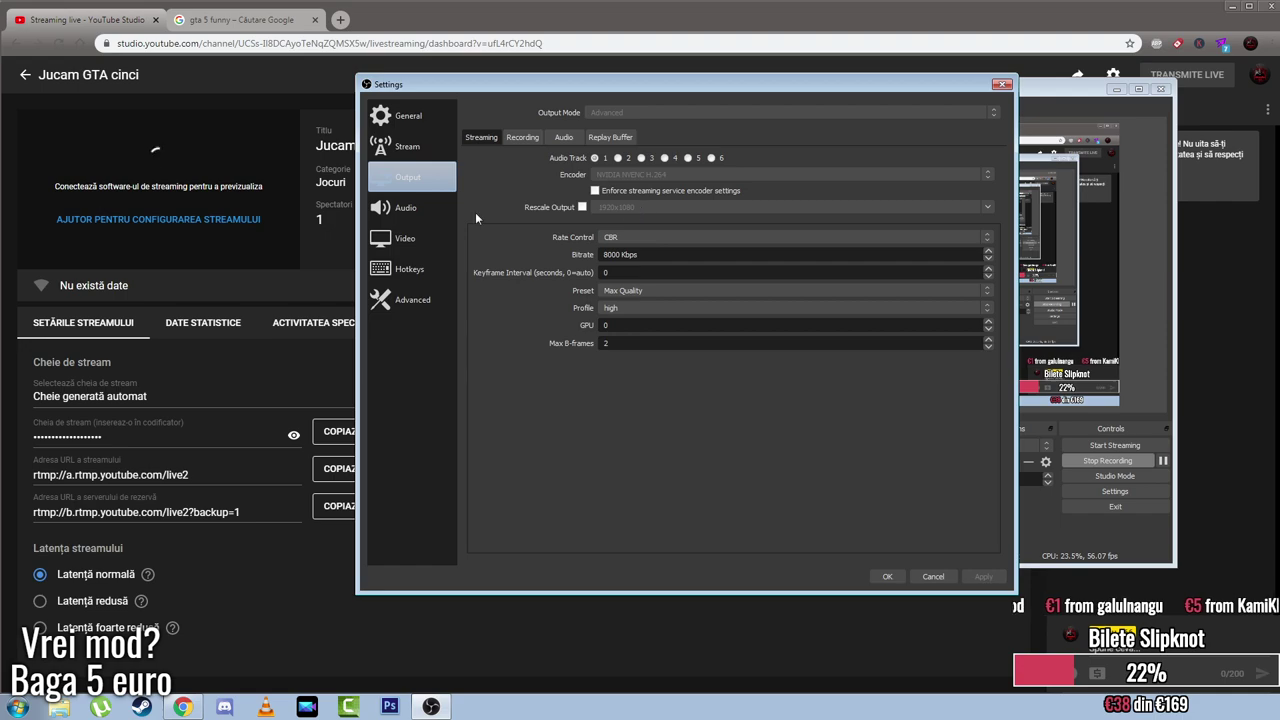
pyautogui.click(410, 238)
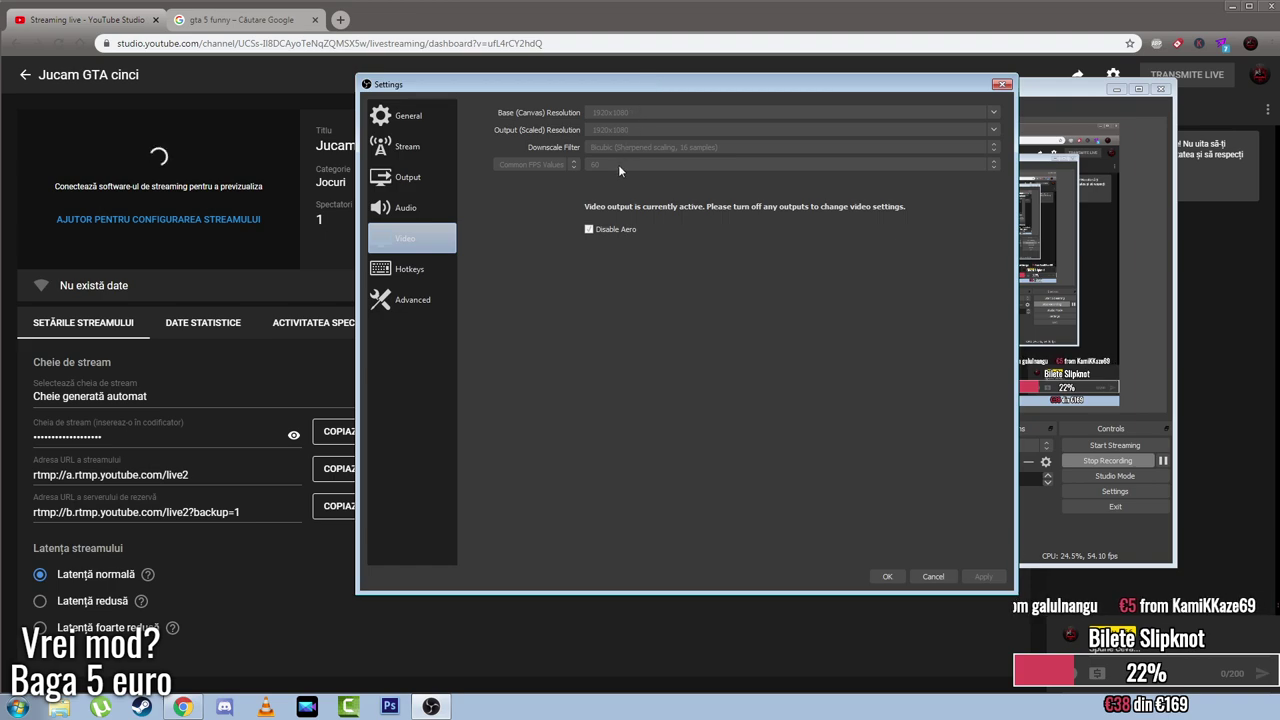
pyautogui.click(430, 153)
pyautogui.click(408, 177)
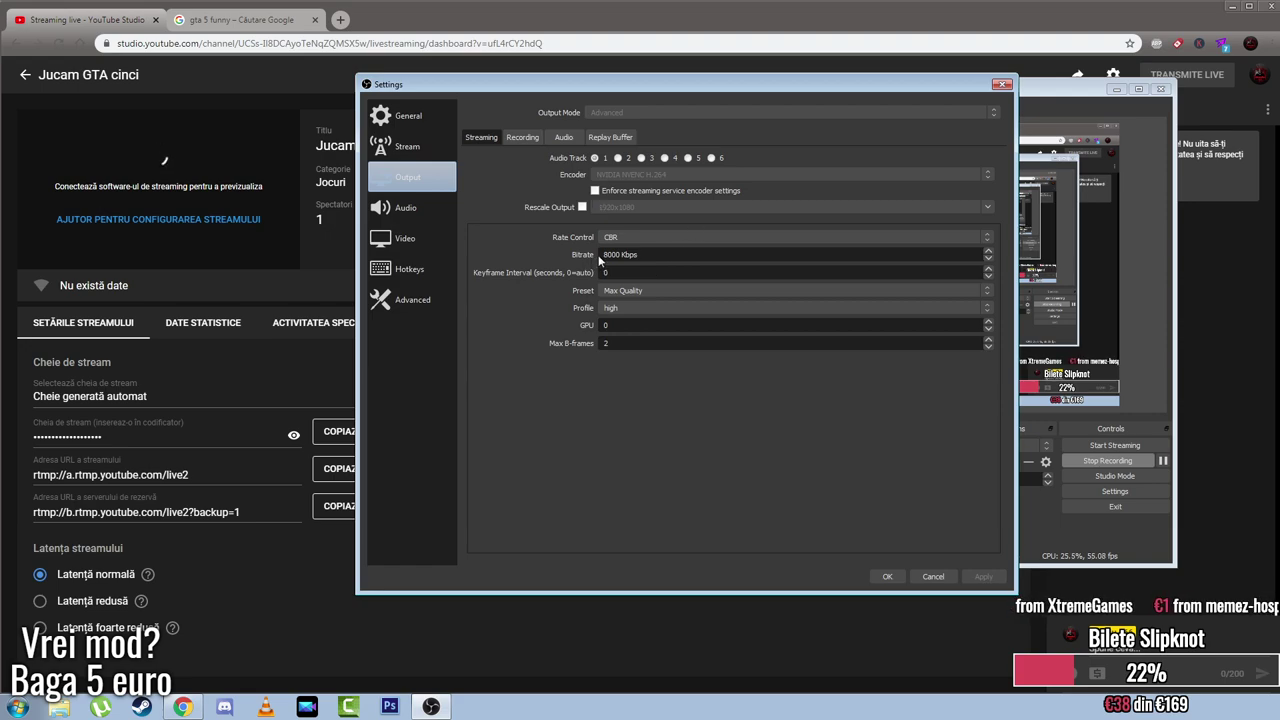
pyautogui.click(445, 235)
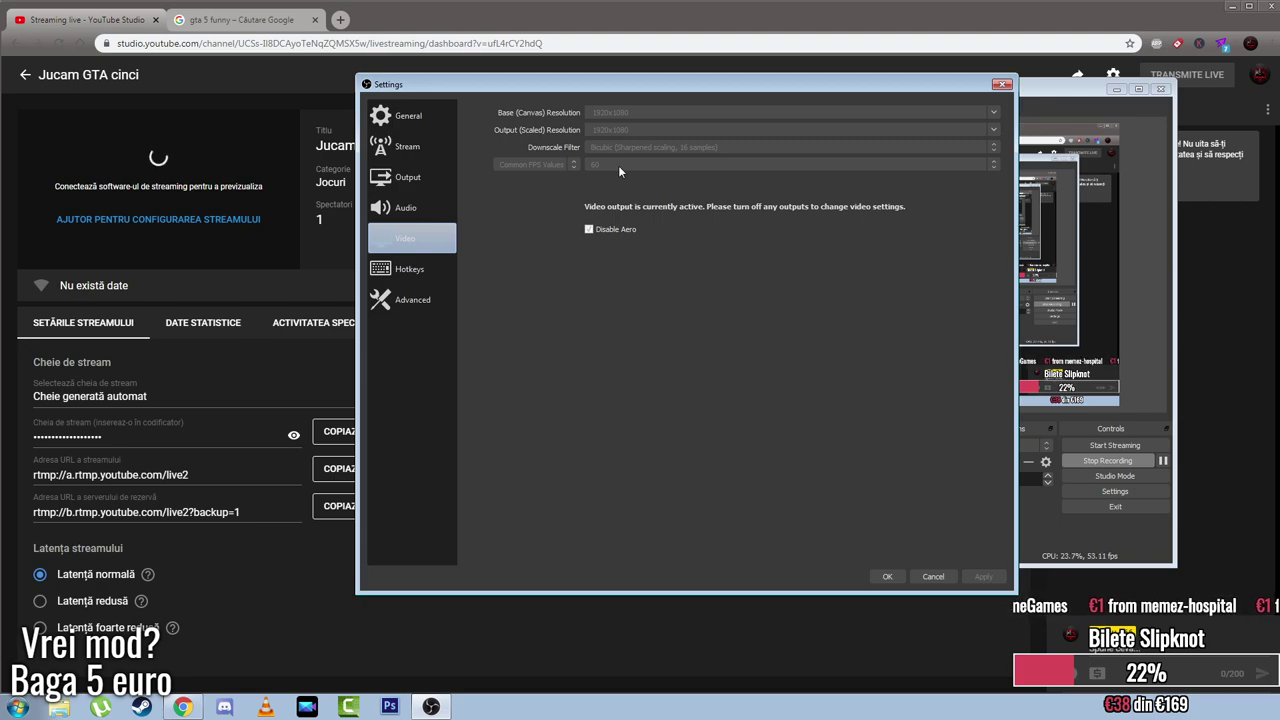
pyautogui.click(381, 150)
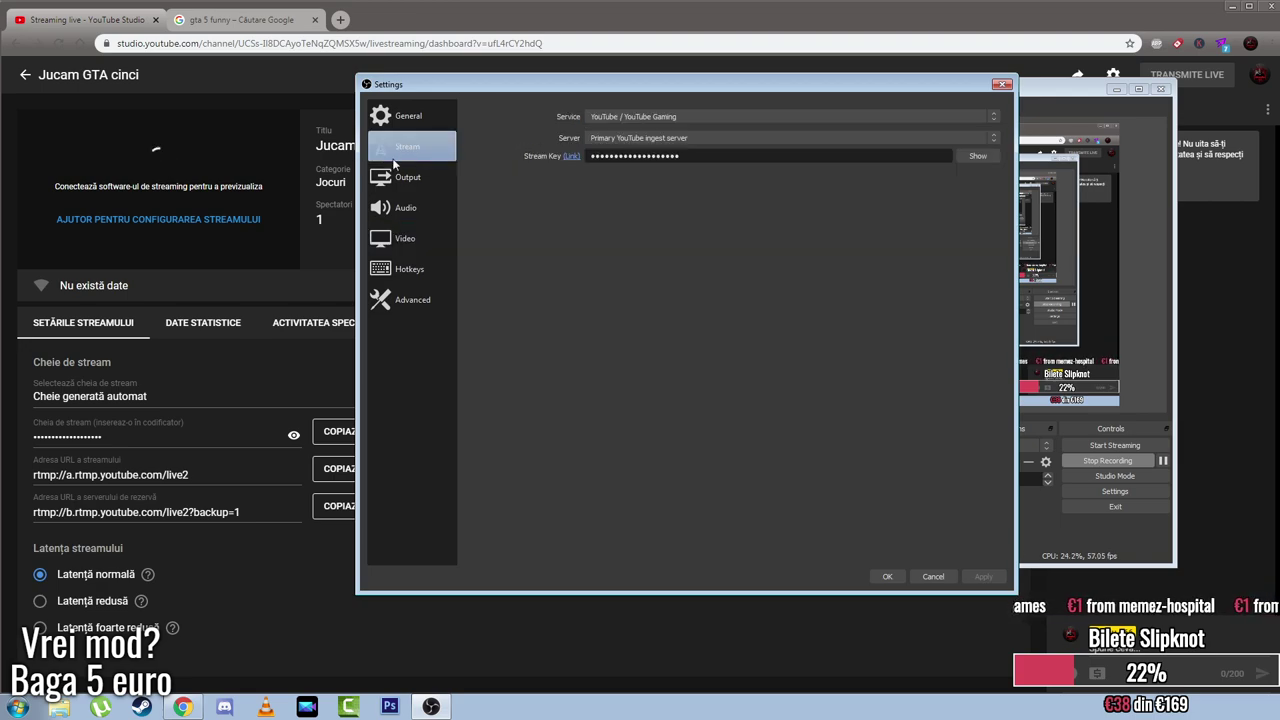
pyautogui.click(400, 177)
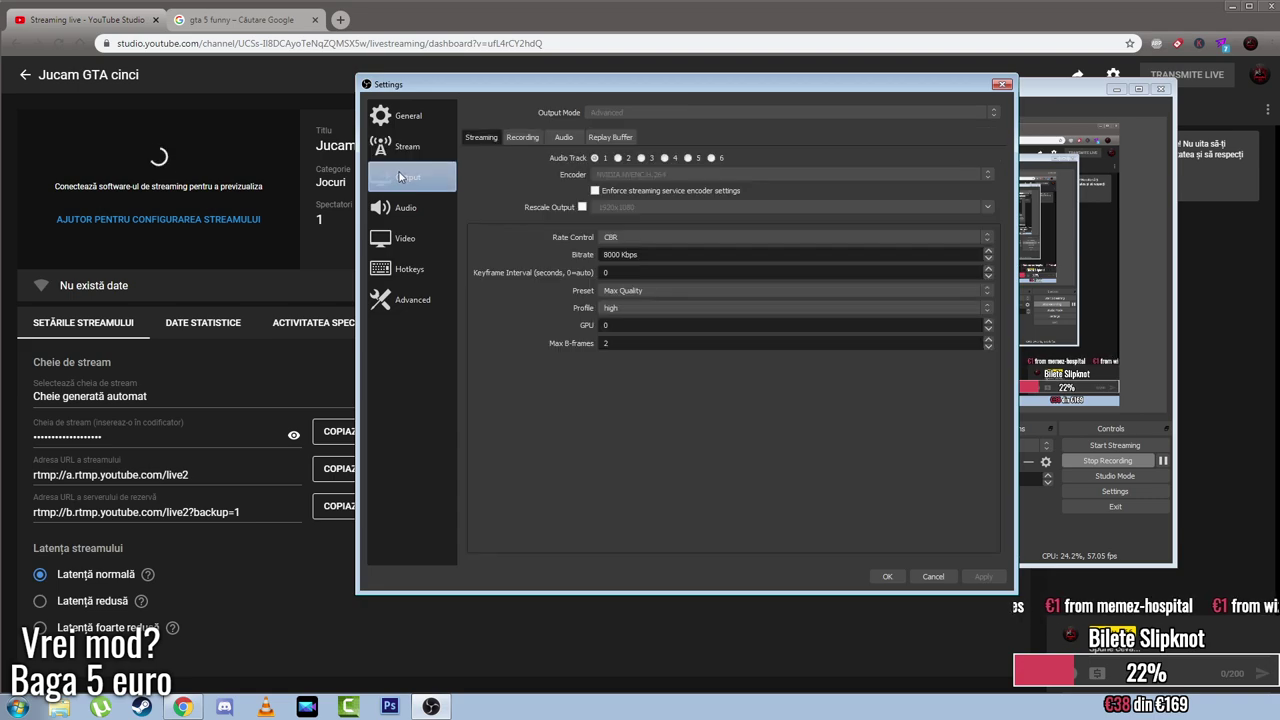
pyautogui.click(402, 147)
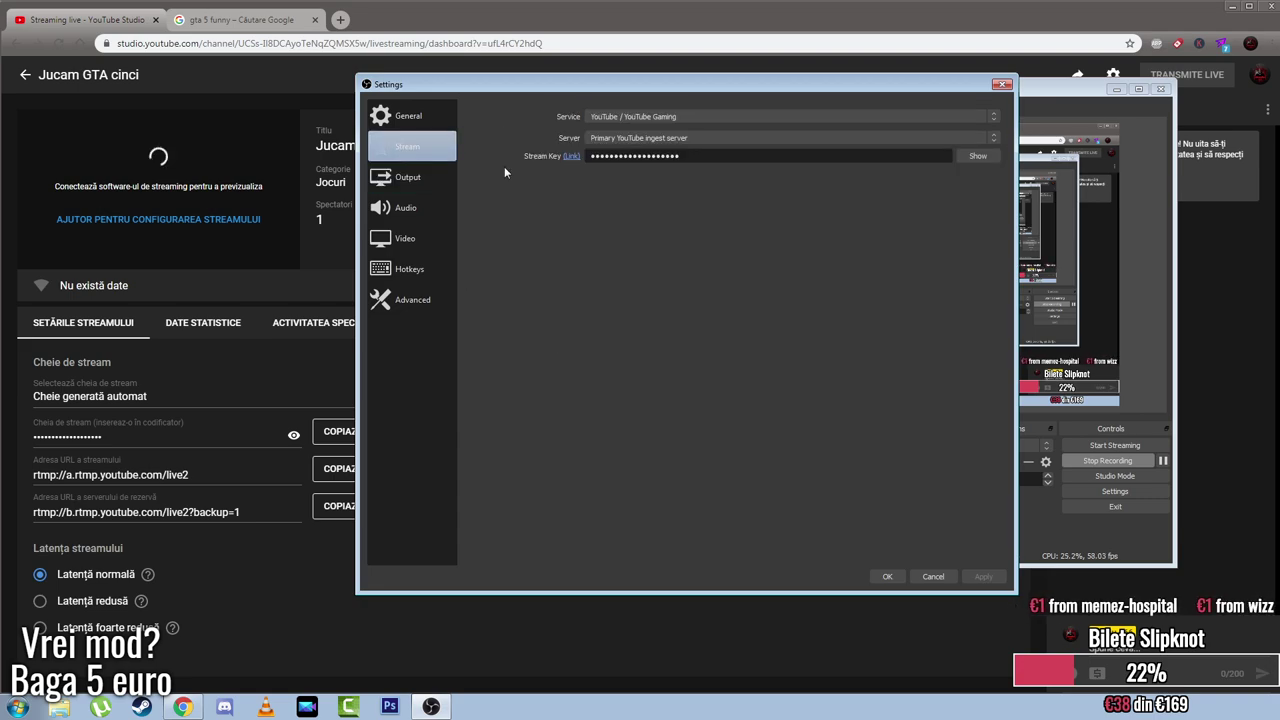
pyautogui.click(408, 205)
pyautogui.click(424, 185)
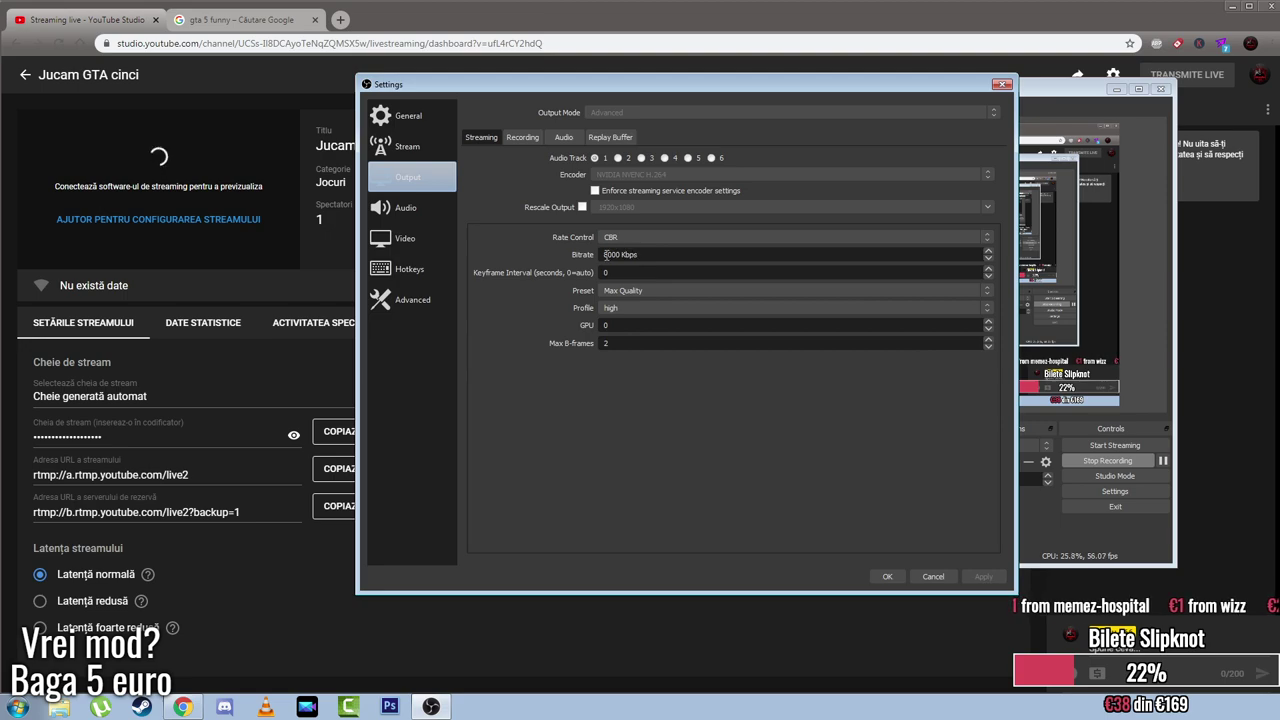
pyautogui.click(440, 244)
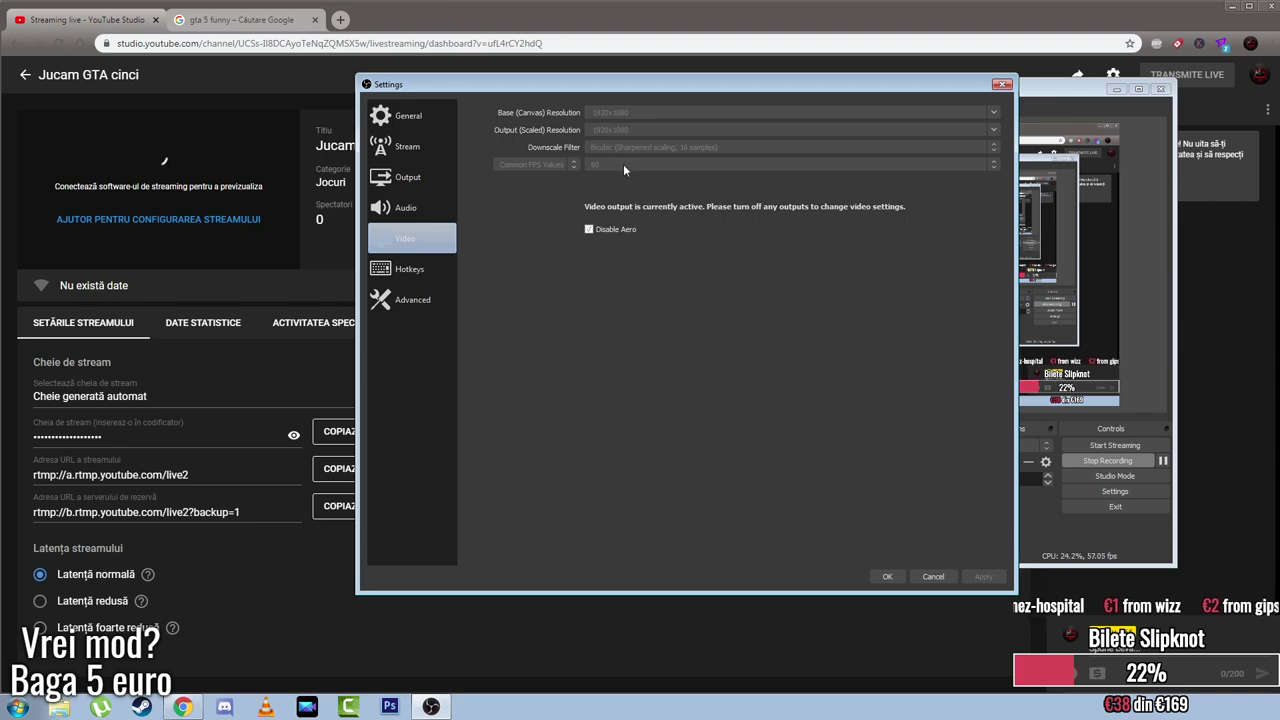
pyautogui.click(443, 177)
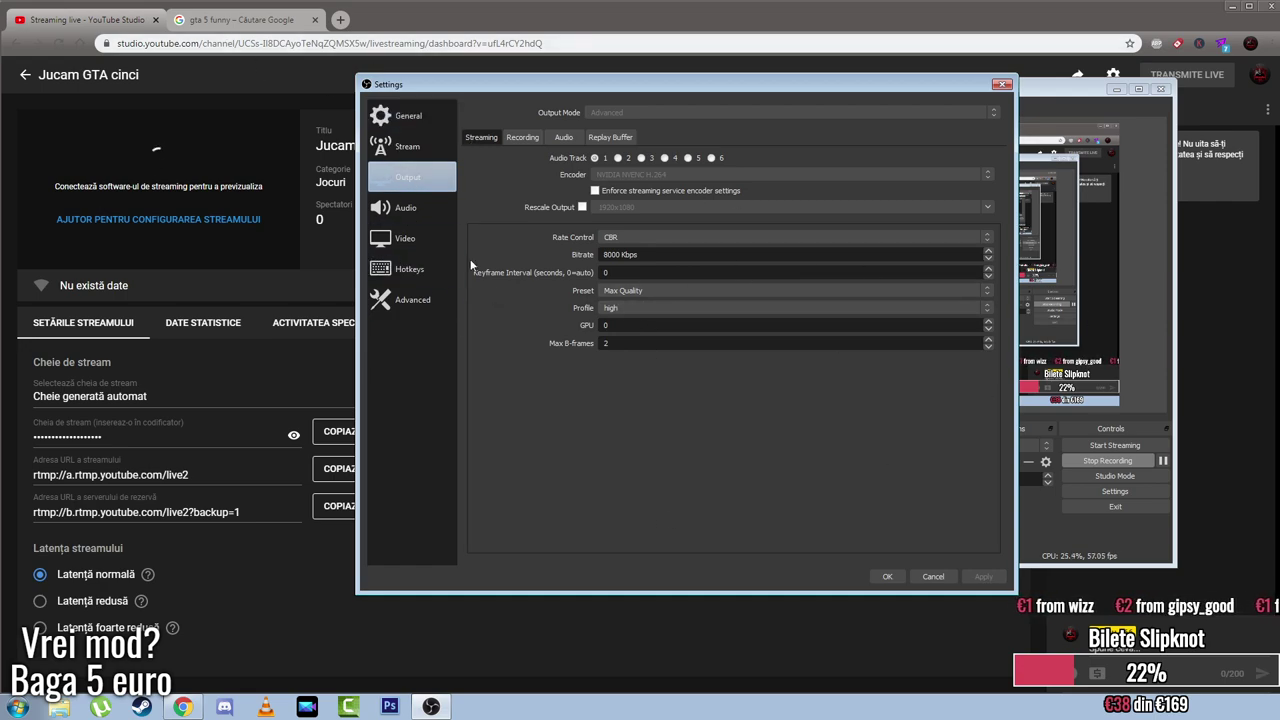
# Step: Examine the audio settings, from the sample rate and devices to the push-to-mute and push-to-talk options
pyautogui.click(407, 207)
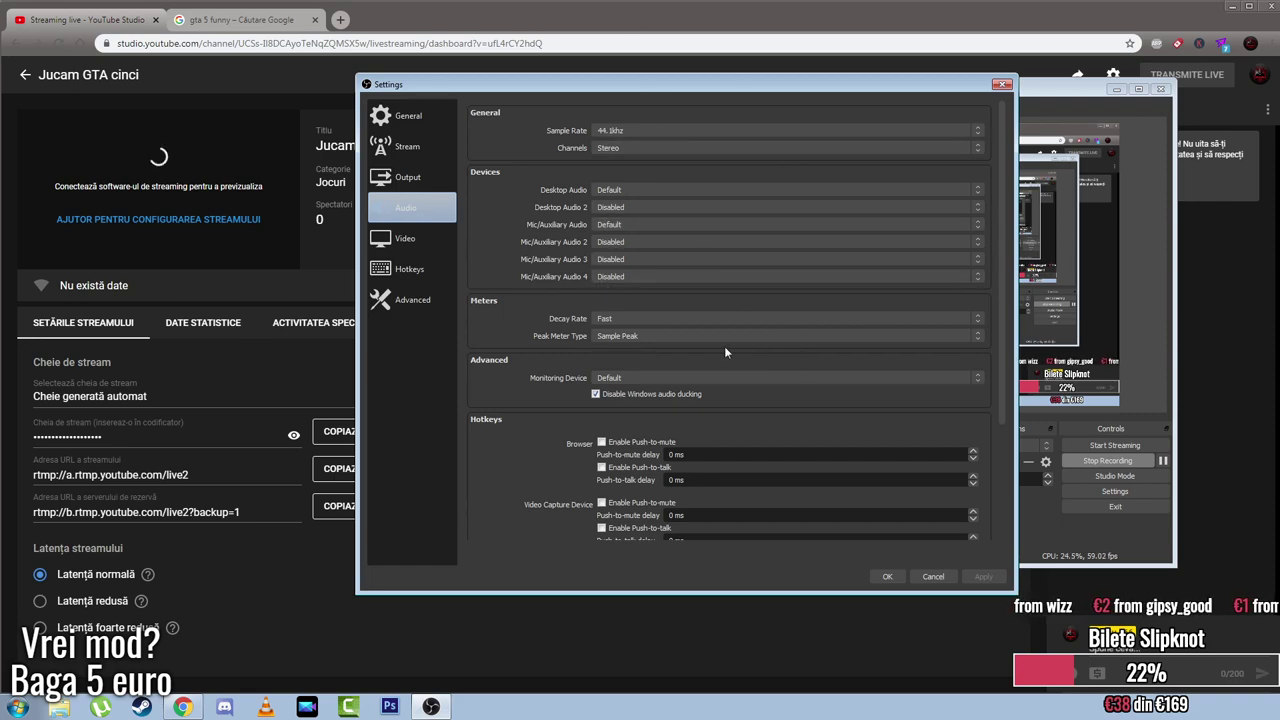
pyautogui.scroll(-5, 542, 399)
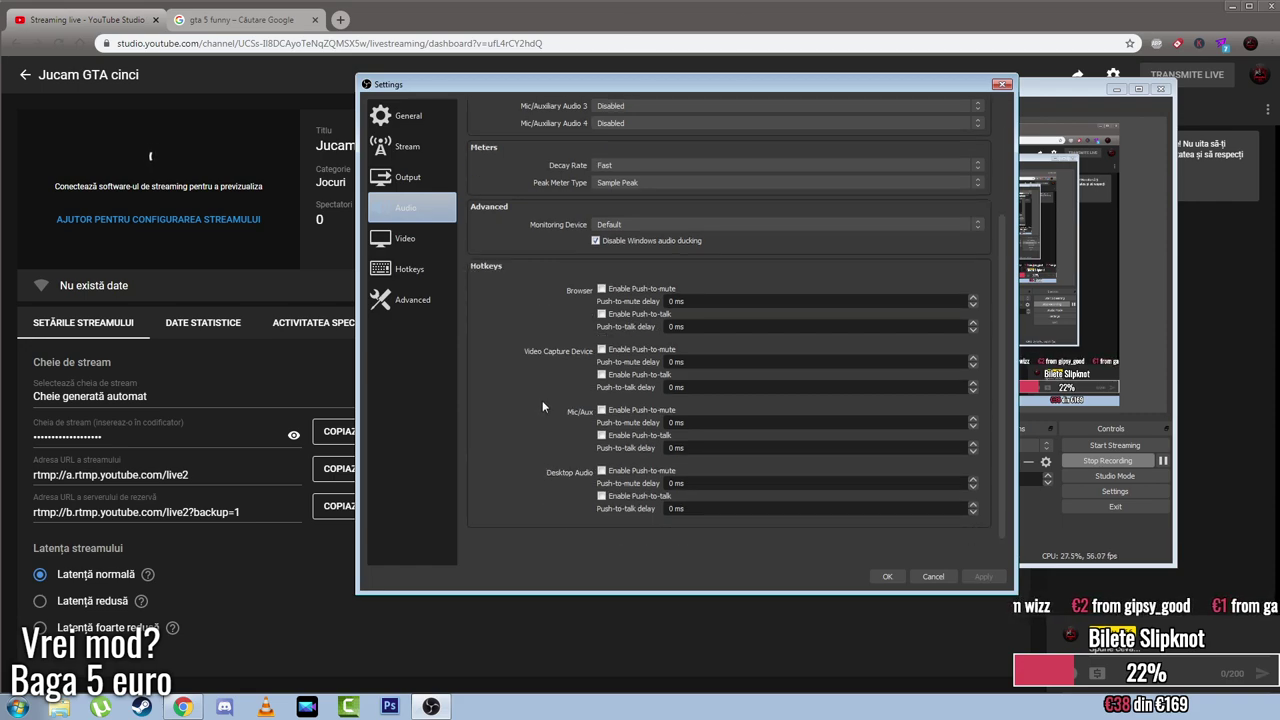
pyautogui.scroll(5, 542, 400)
pyautogui.scroll(-3, 510, 375)
pyautogui.scroll(3, 506, 369)
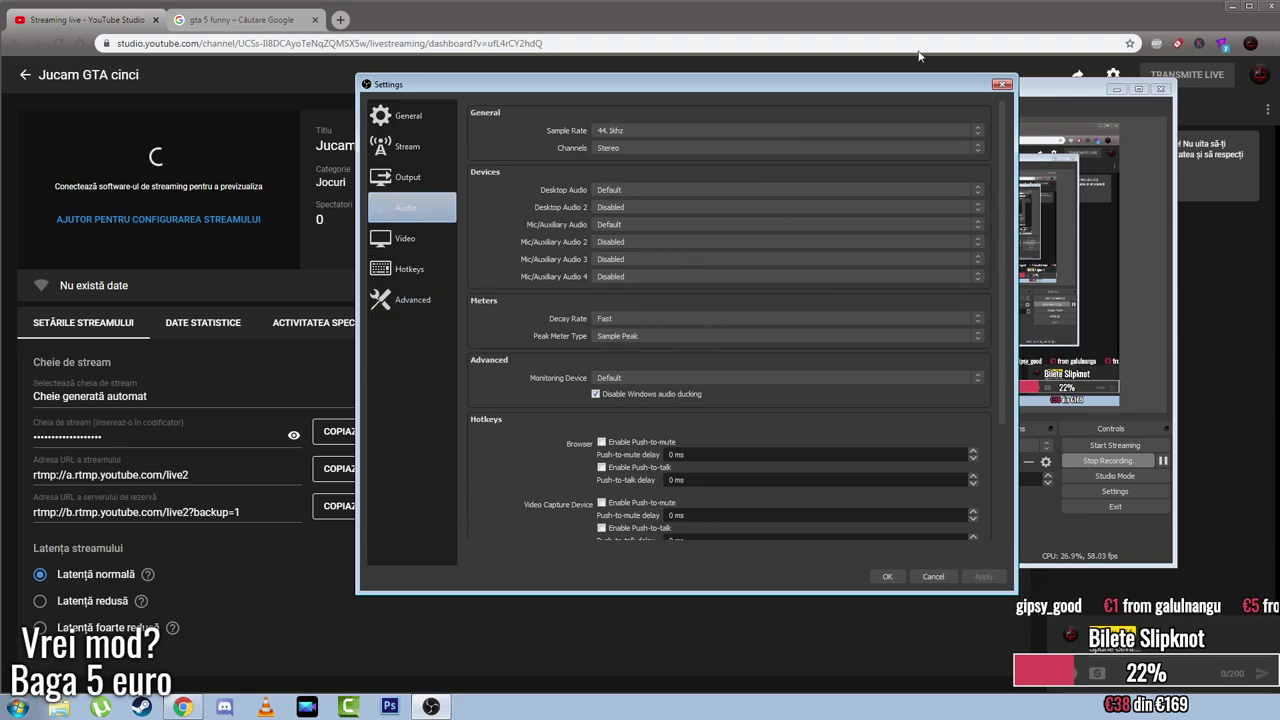
# Step: Review the video settings and the hotkeys assigned to the scene's sources, and close the settings
pyautogui.click(405, 238)
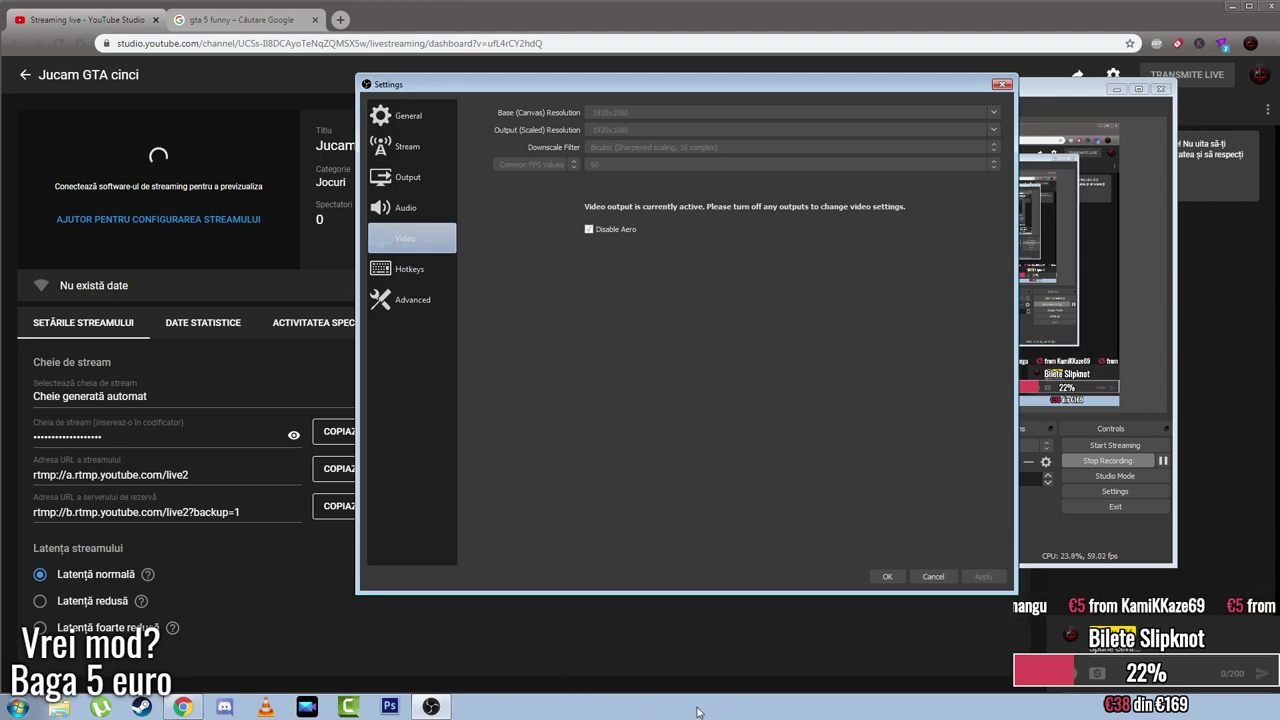
pyautogui.click(410, 268)
pyautogui.scroll(-5, 499, 373)
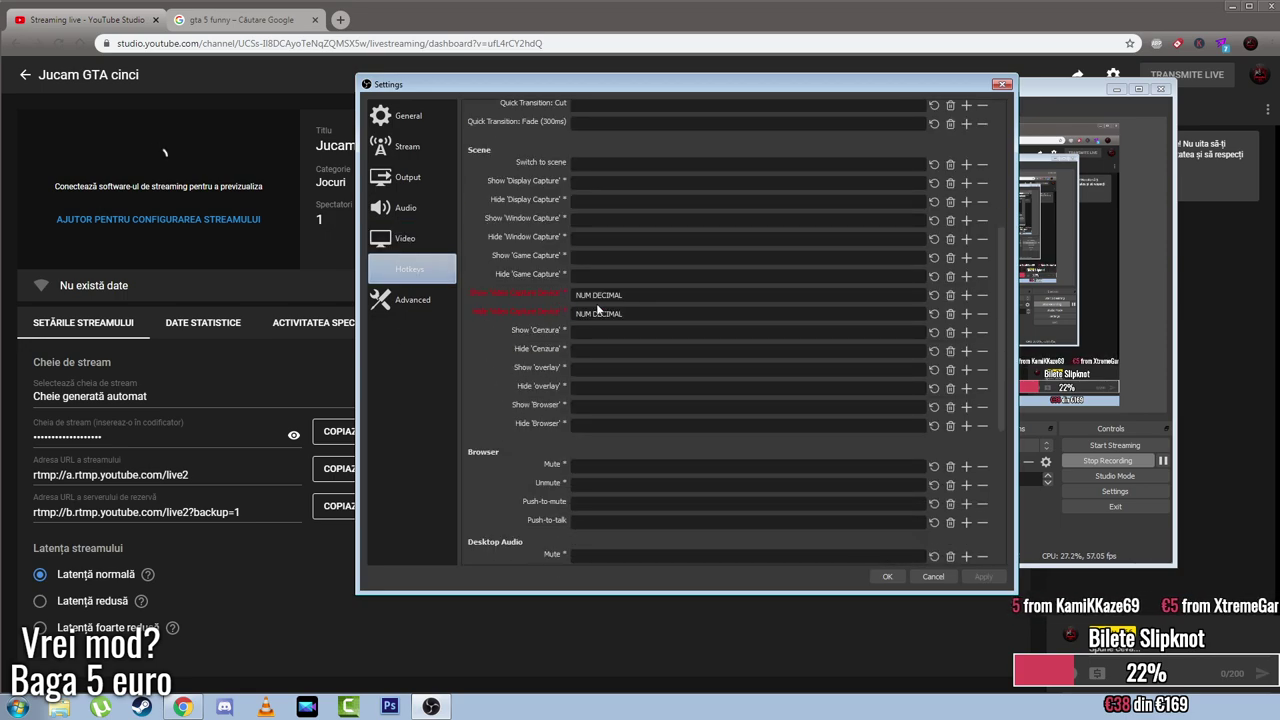
pyautogui.click(887, 576)
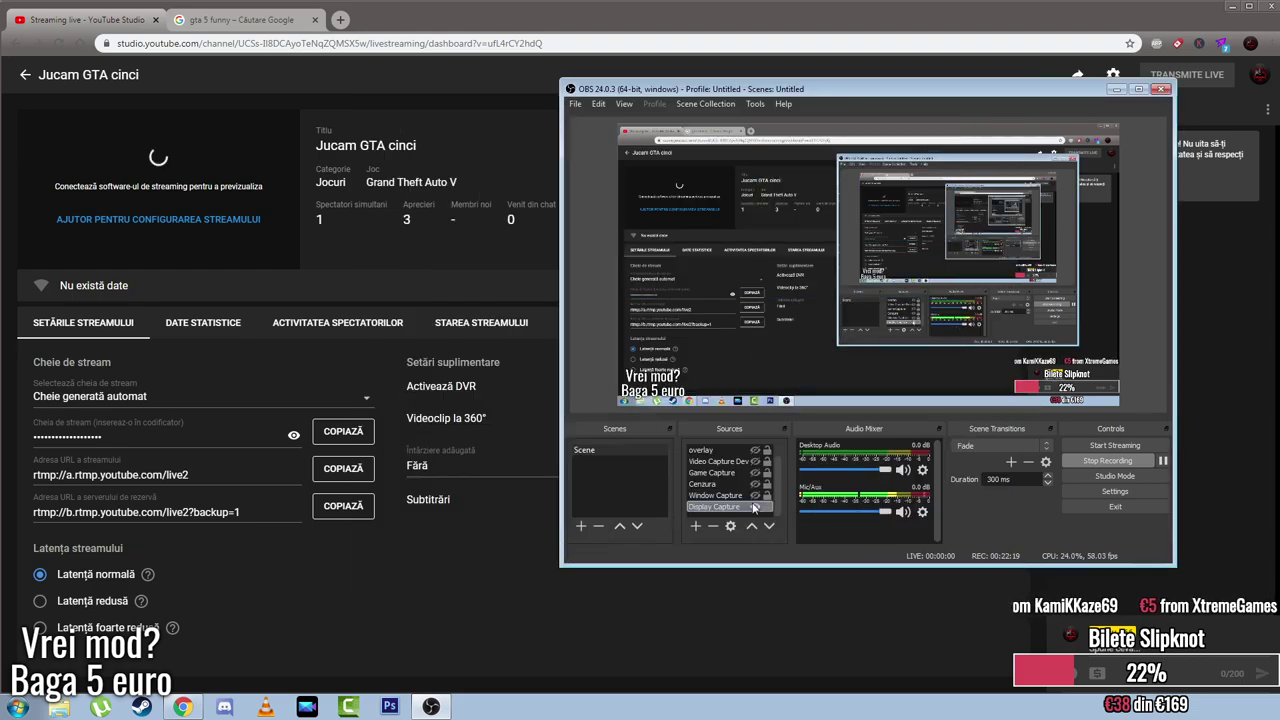
# Step: Show and hide the Video Capture Device source, and check the hotkeys that toggle its visibility
pyautogui.click(755, 462)
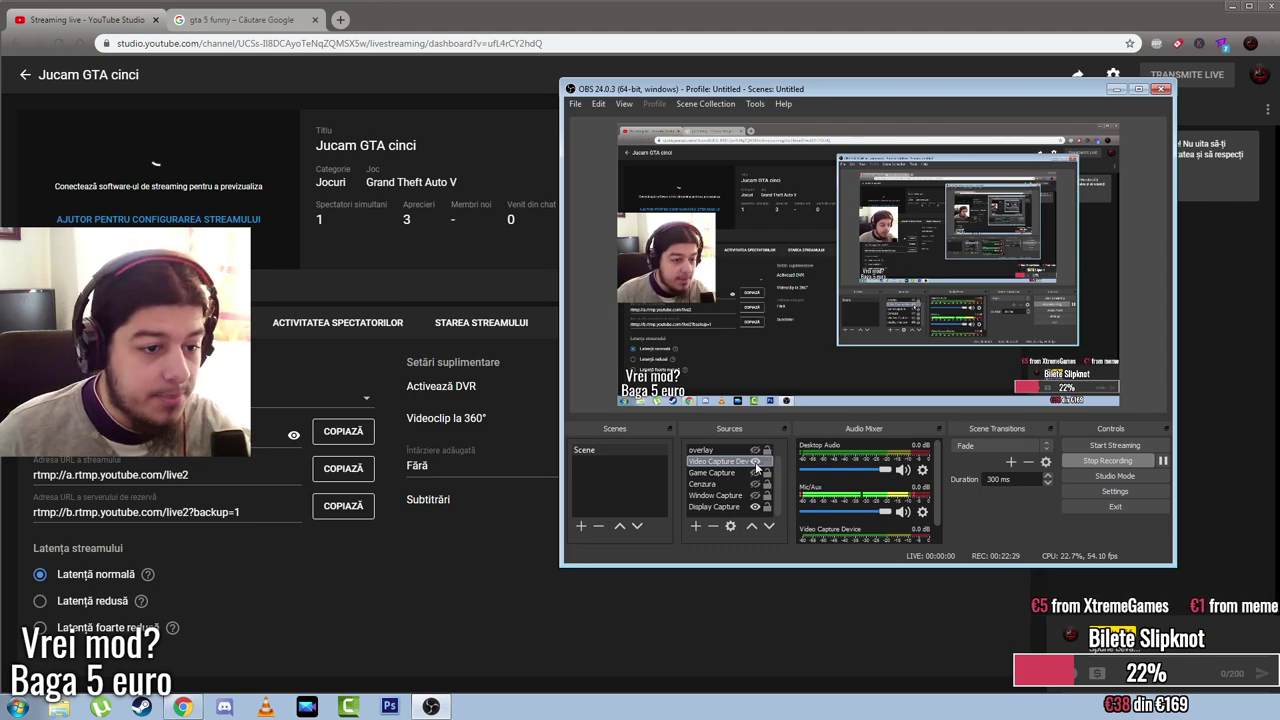
pyautogui.click(756, 462)
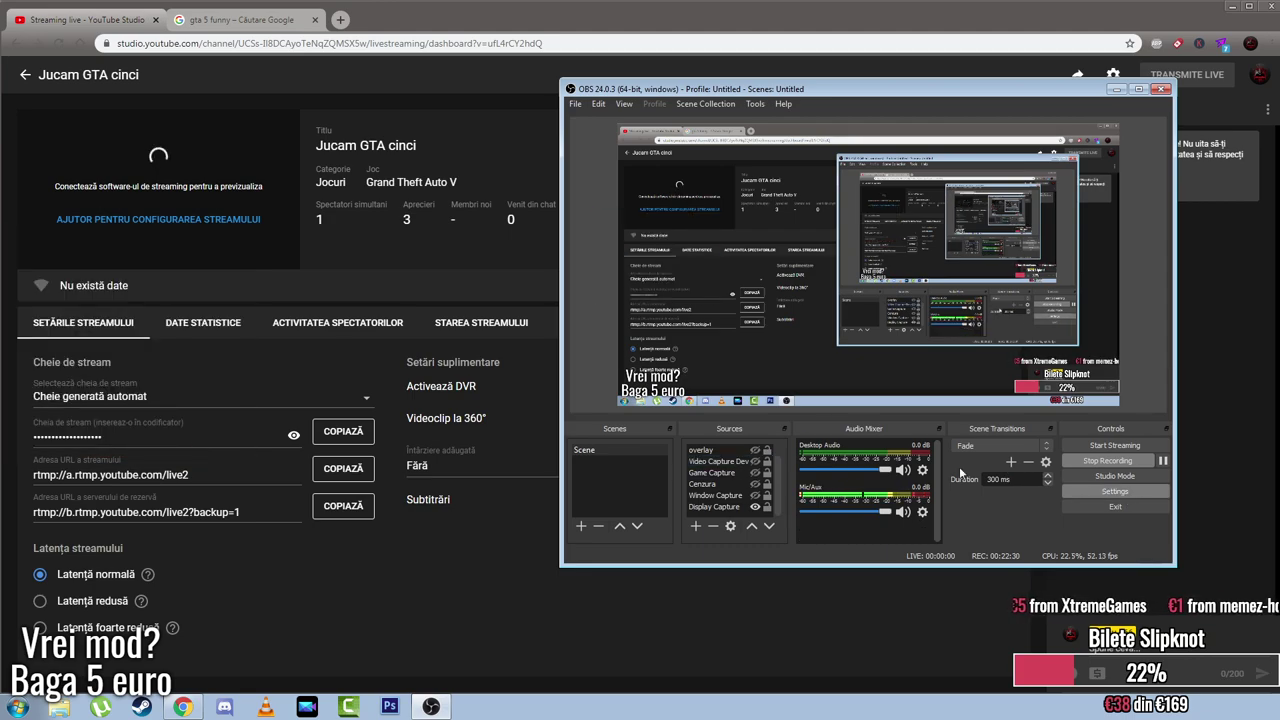
pyautogui.click(1115, 491)
pyautogui.moveTo(737, 85); pyautogui.dragTo(514, 80)
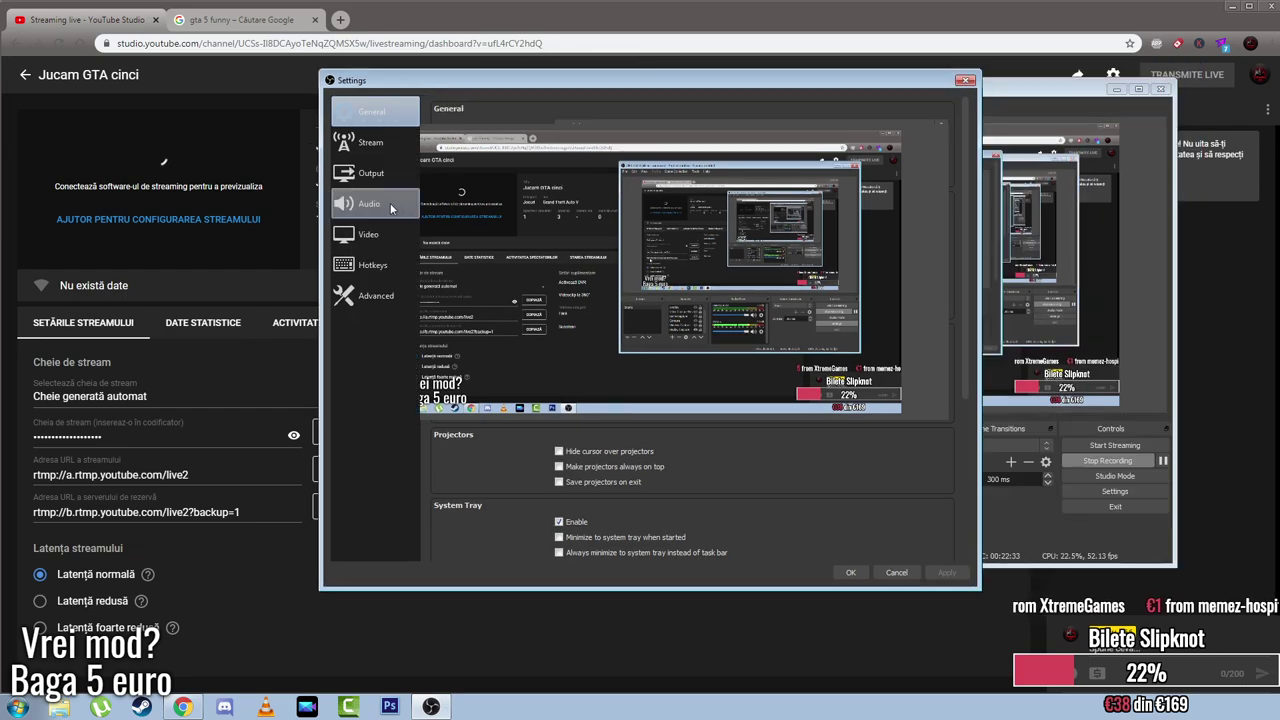
pyautogui.click(385, 234)
pyautogui.click(390, 259)
pyautogui.scroll(-3, 608, 485)
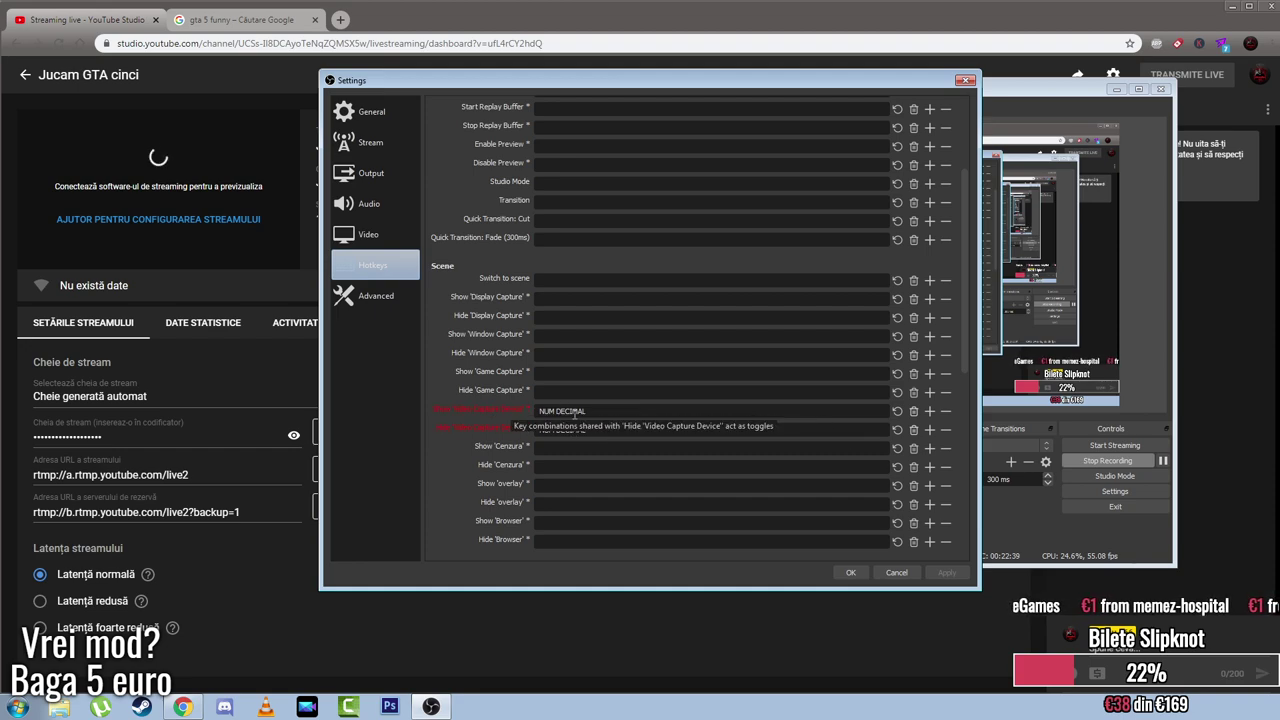
# Step: Examine the mute and unmute hotkeys for Mic/Aux and the source visibility hotkeys, and close the settings
pyautogui.scroll(-8, 636, 430)
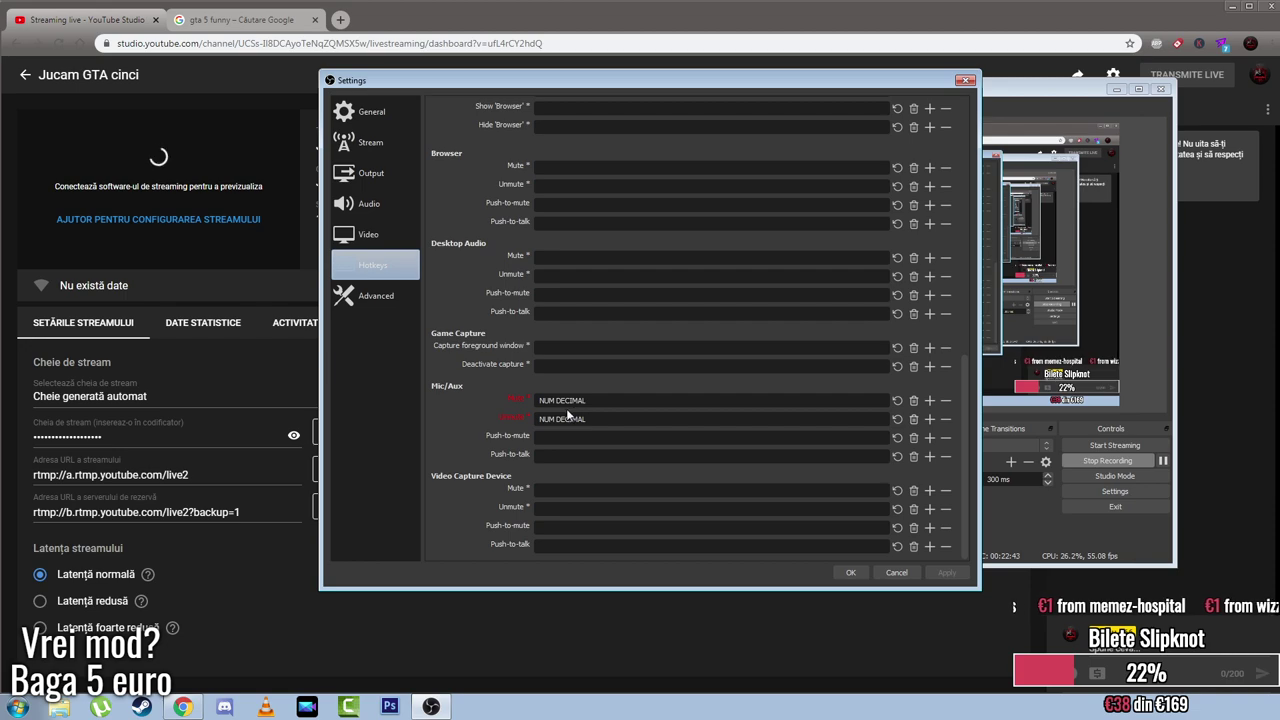
pyautogui.scroll(5, 566, 408)
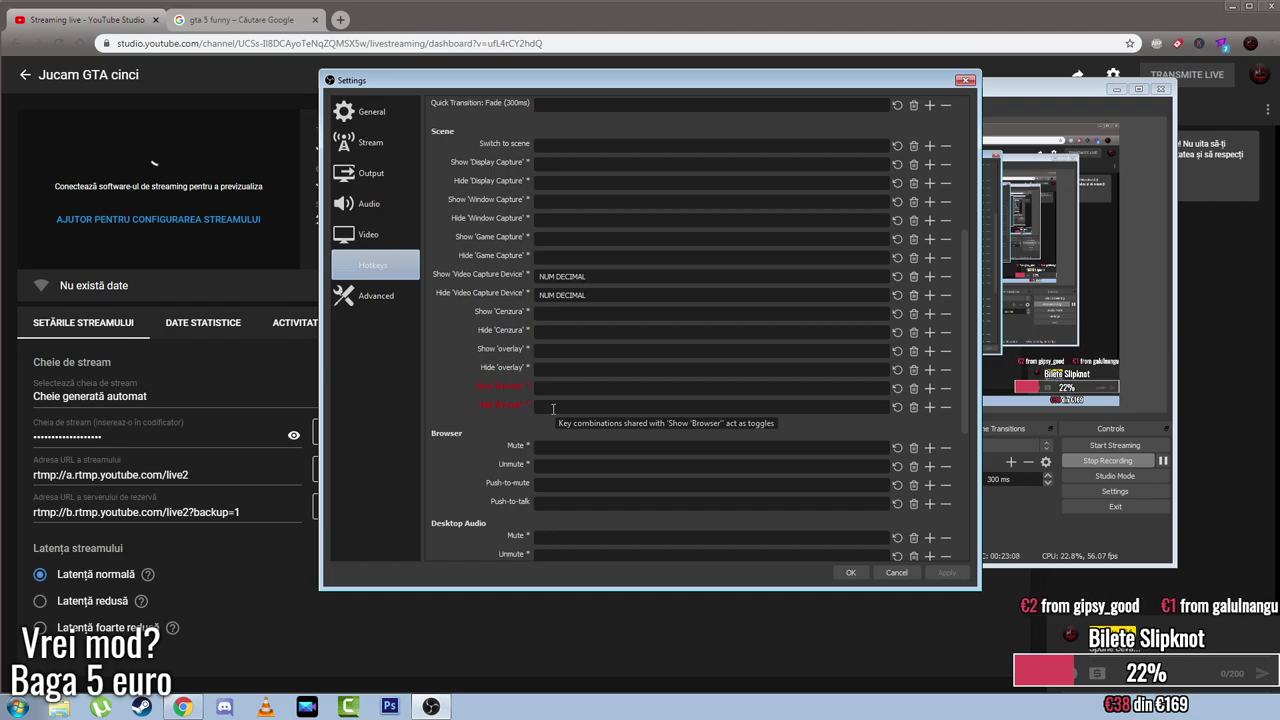
pyautogui.moveTo(587, 87); pyautogui.dragTo(349, 100)
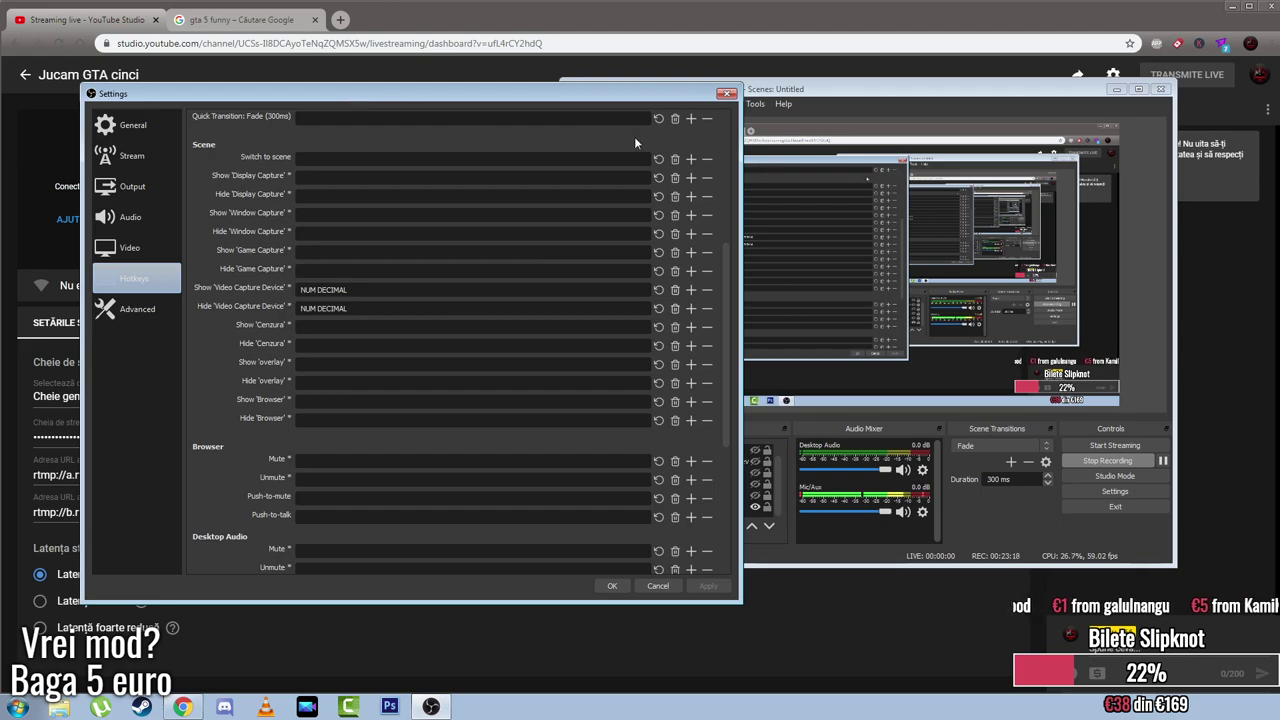
pyautogui.scroll(-5, 441, 395)
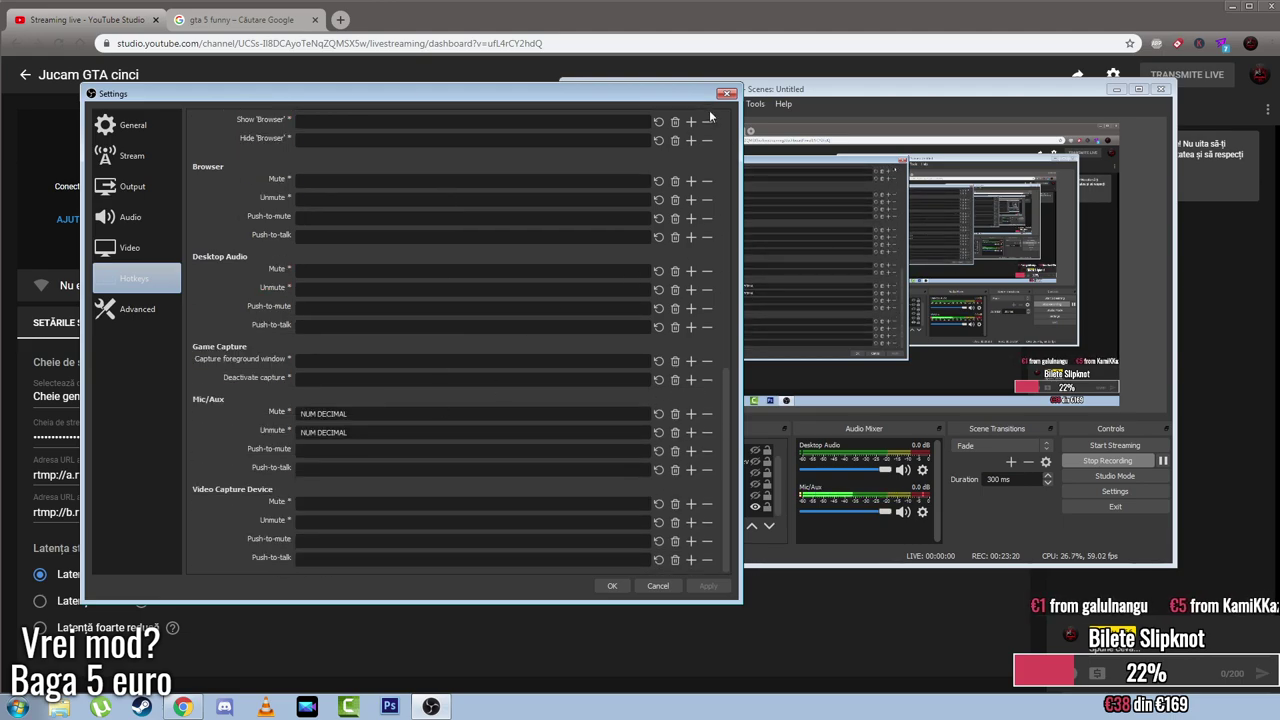
pyautogui.click(727, 93)
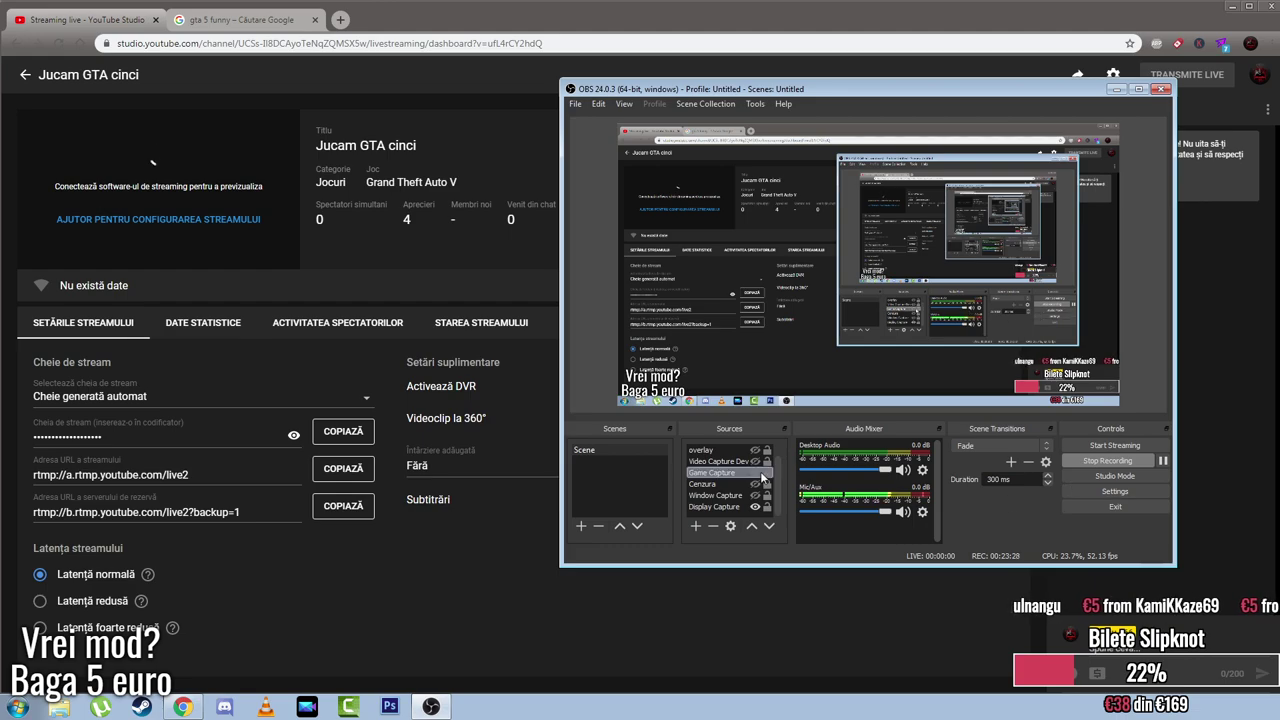
# Step: Reopen the hotkey settings and move the settings window clear of the scene preview
pyautogui.click(1112, 491)
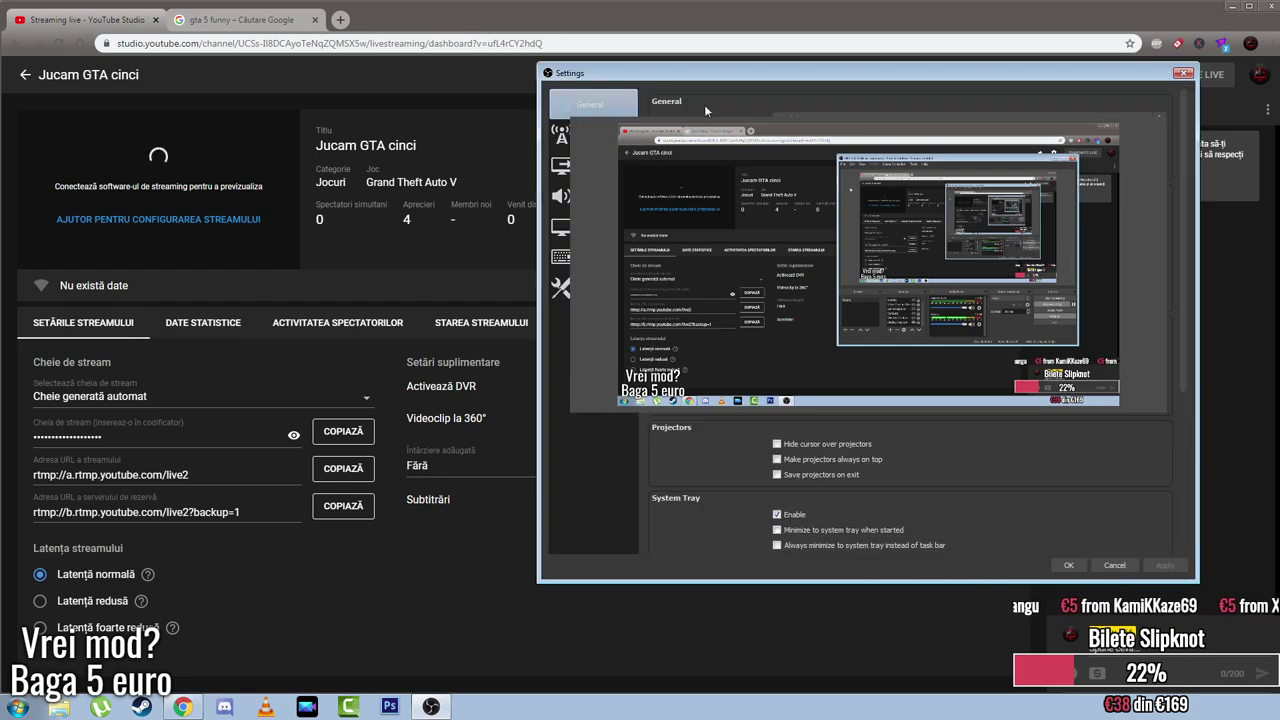
pyautogui.click(561, 257)
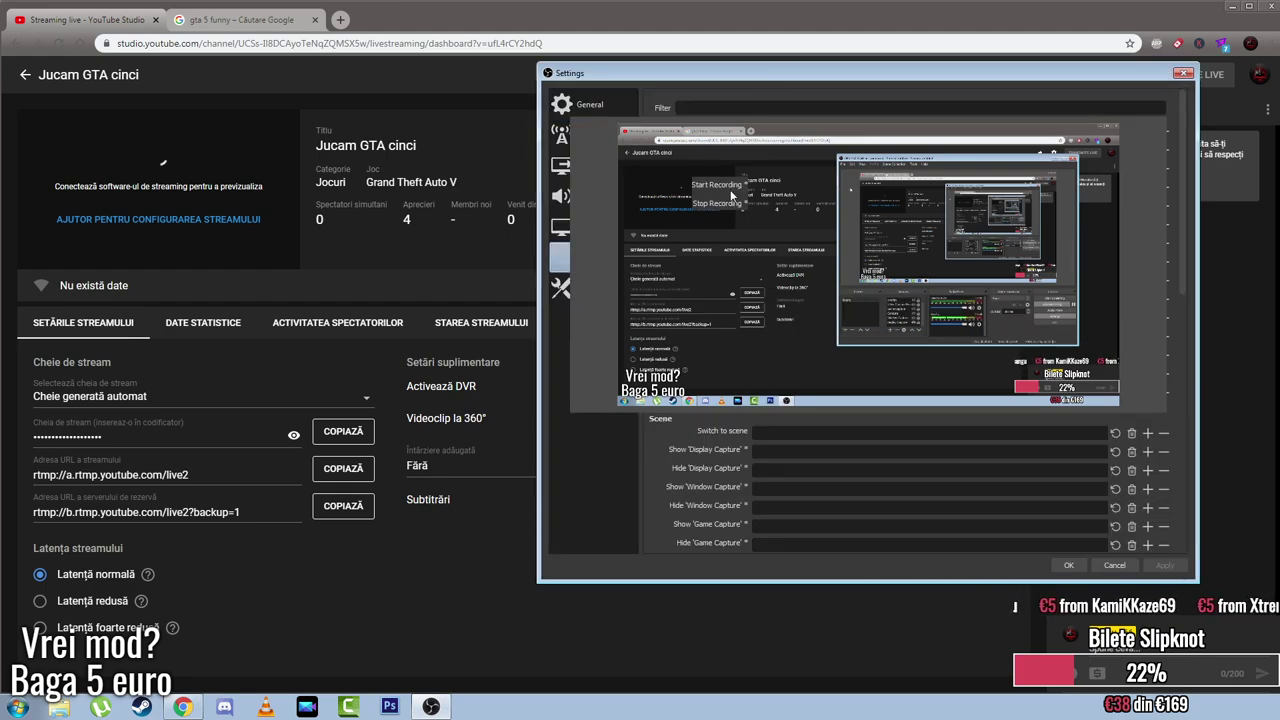
pyautogui.click(578, 225)
pyautogui.moveTo(667, 73); pyautogui.dragTo(545, 62)
pyautogui.click(470, 246)
pyautogui.click(470, 215)
pyautogui.click(475, 246)
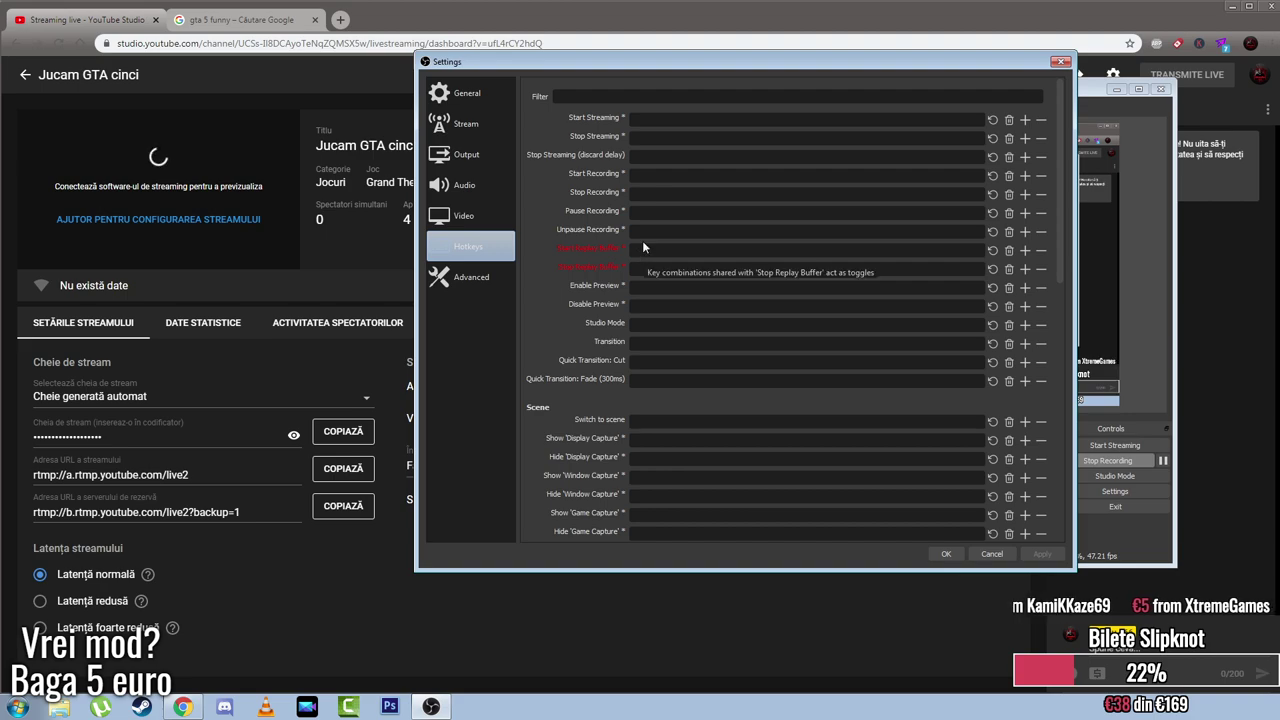
# Step: Examine the whole hotkey list, from the streaming and recording controls to source visibility and audio muting
pyautogui.scroll(-6, 679, 413)
pyautogui.scroll(-4, 679, 413)
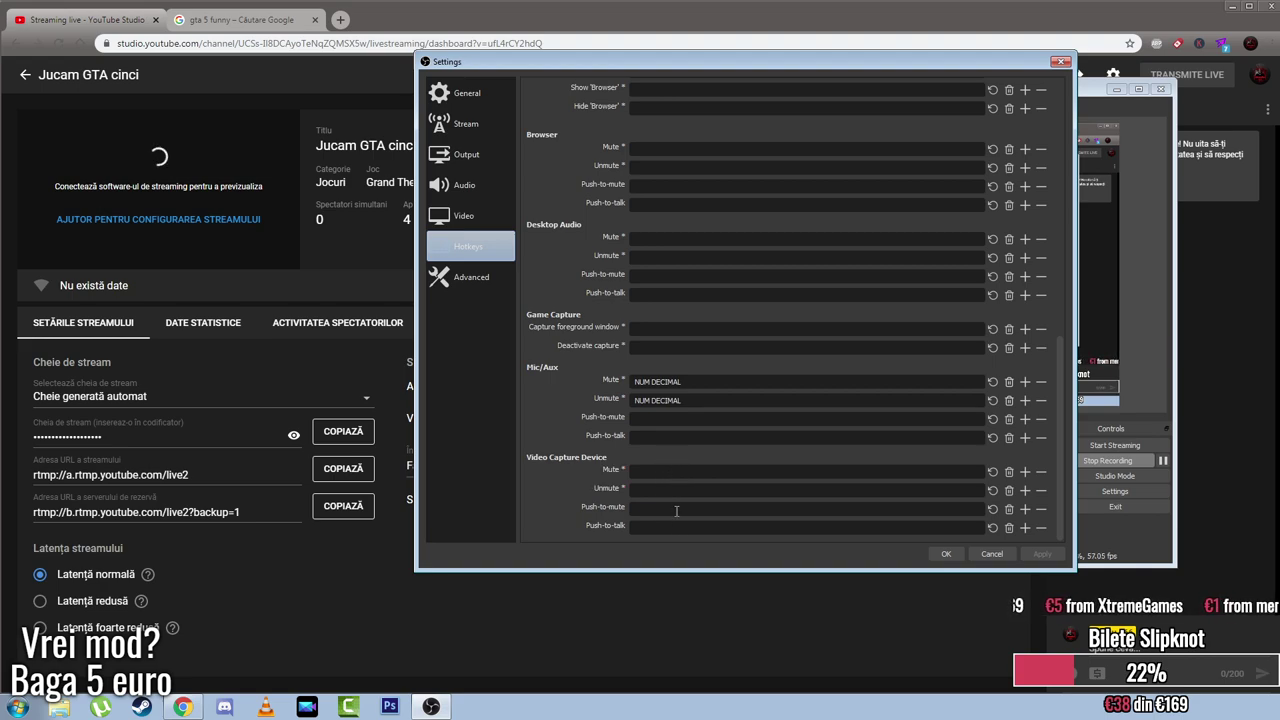
pyautogui.scroll(2, 665, 503)
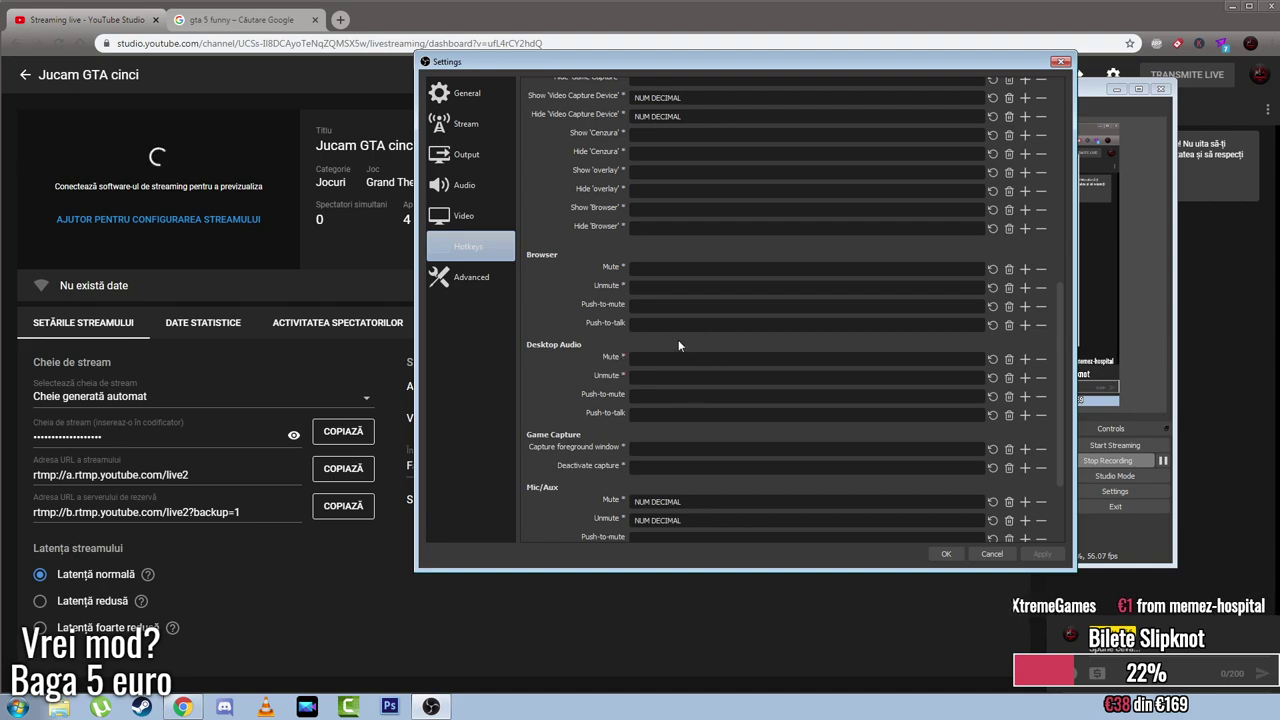
pyautogui.scroll(1, 730, 385)
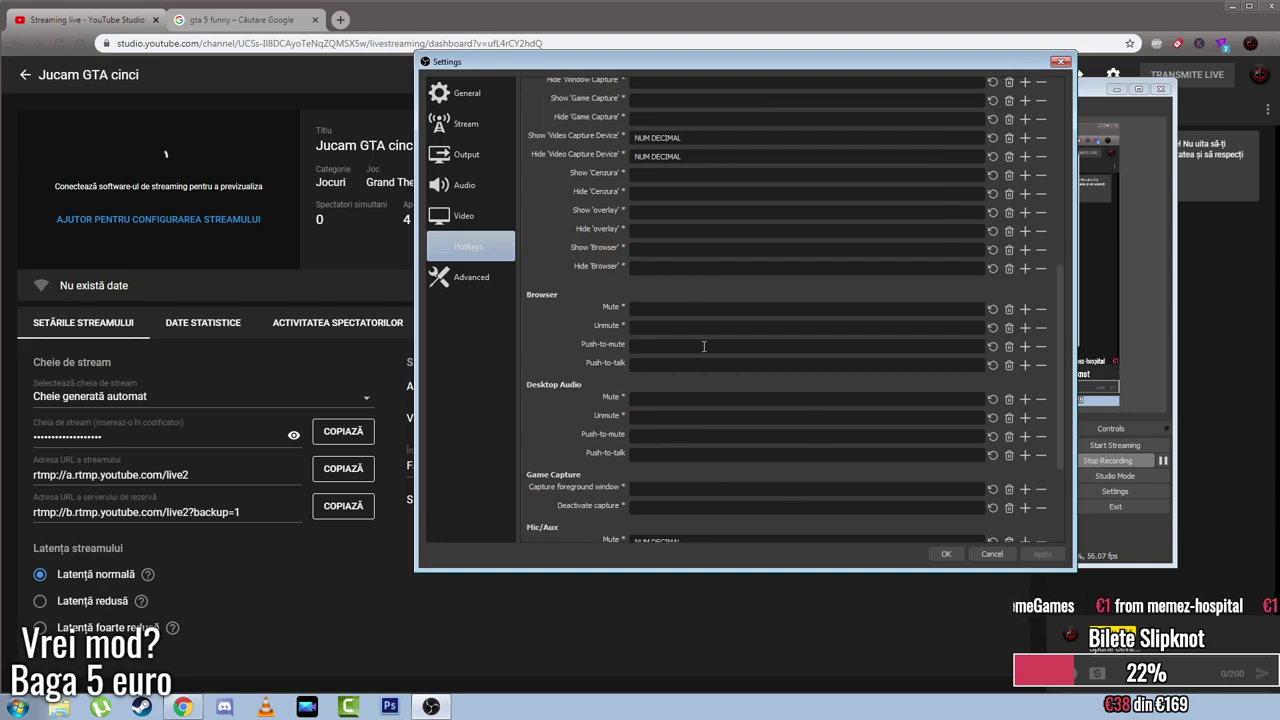
pyautogui.scroll(10, 704, 346)
pyautogui.scroll(-10, 697, 286)
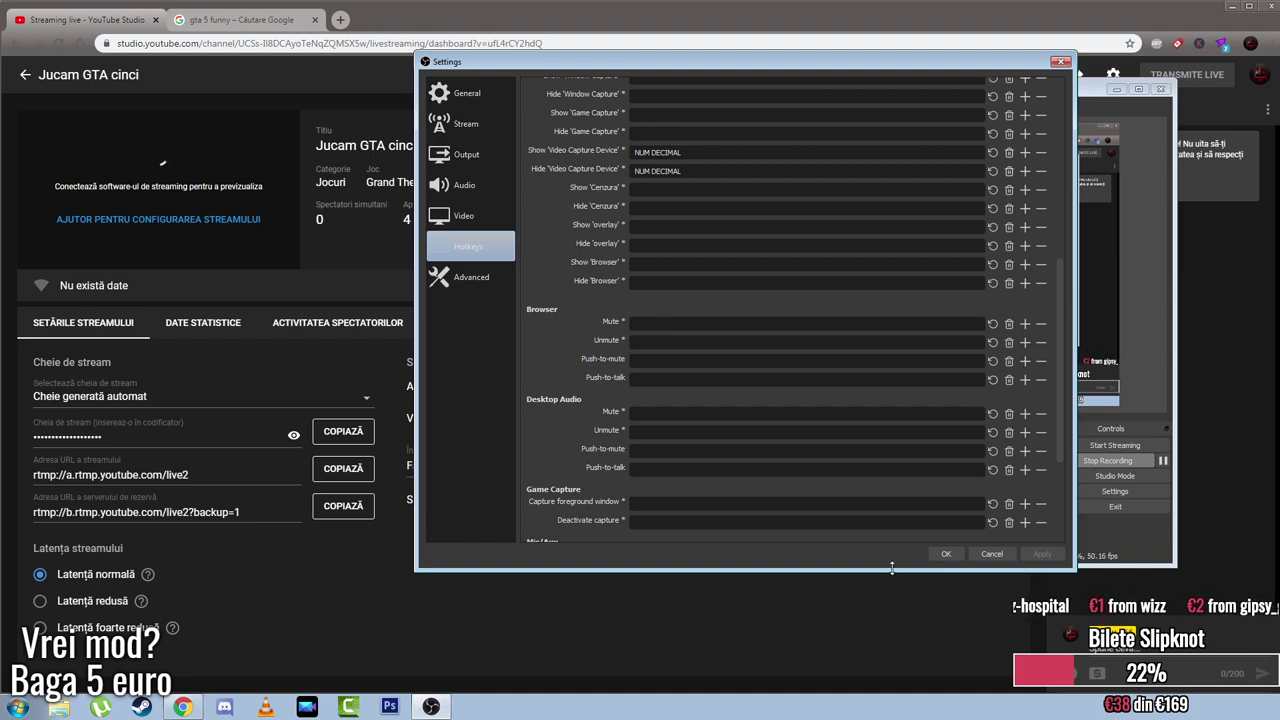
pyautogui.scroll(3, 698, 392)
pyautogui.scroll(7, 698, 395)
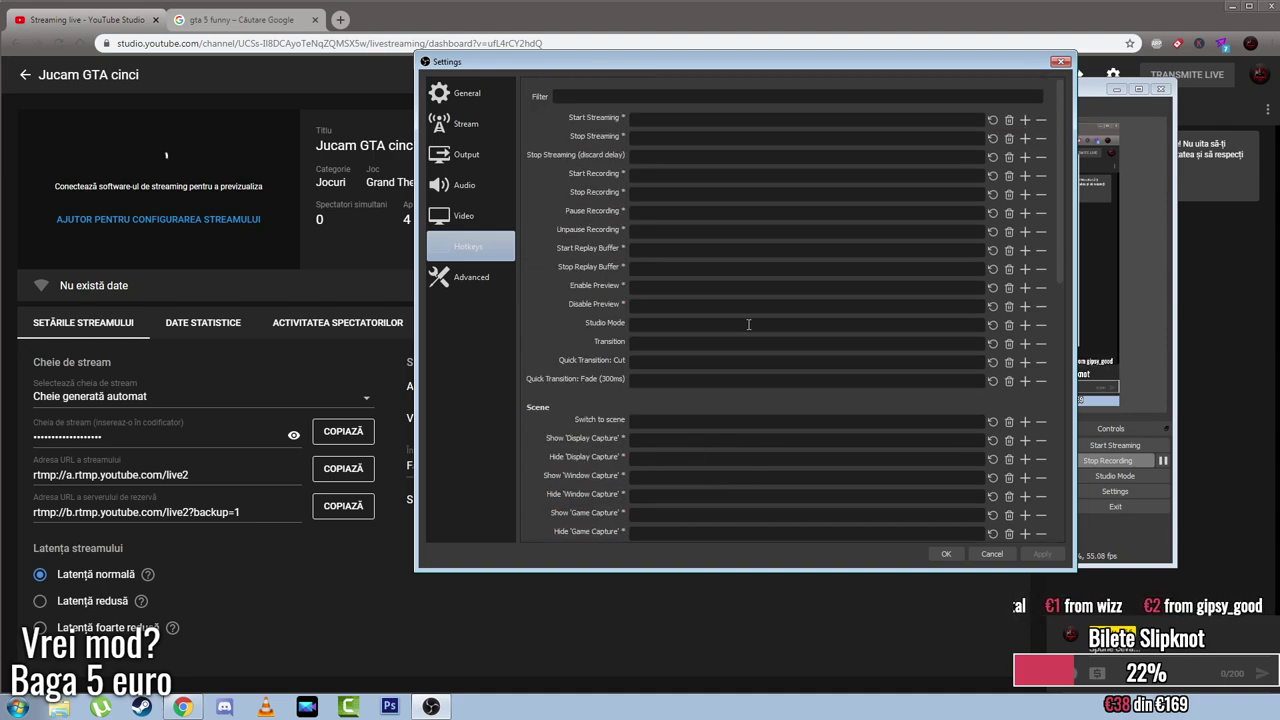
pyautogui.scroll(-2, 822, 523)
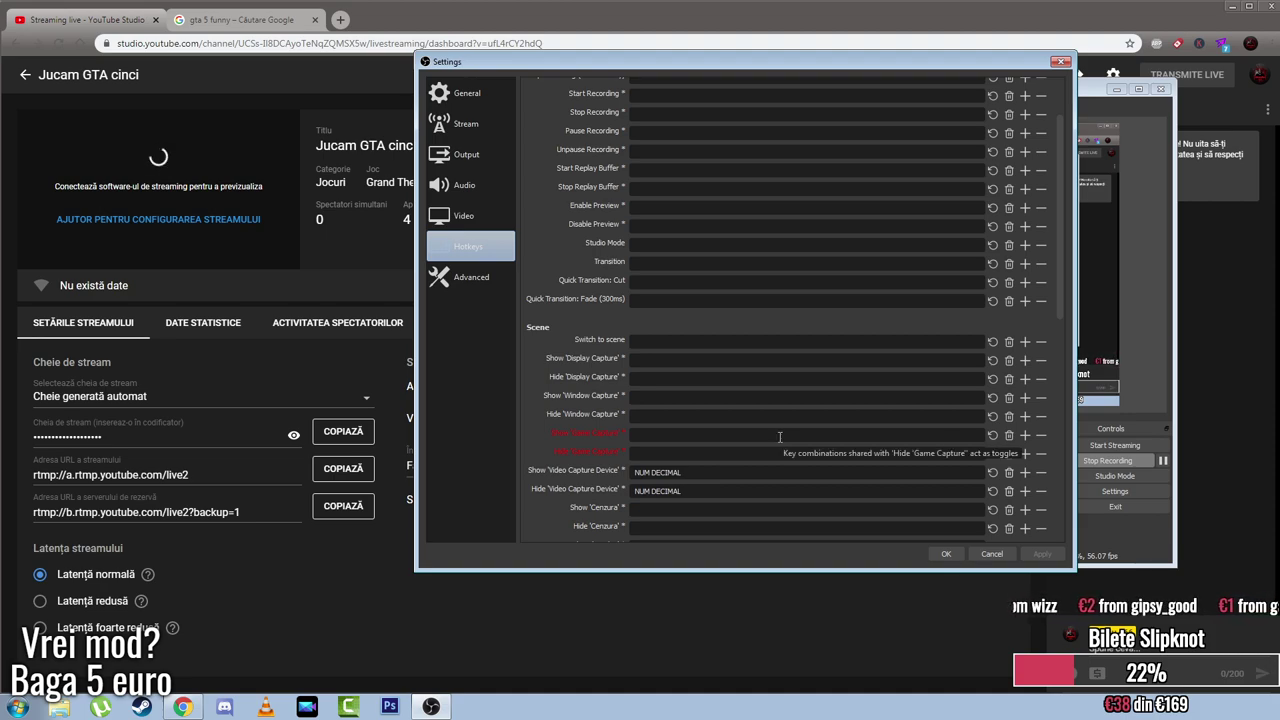
pyautogui.scroll(2, 780, 437)
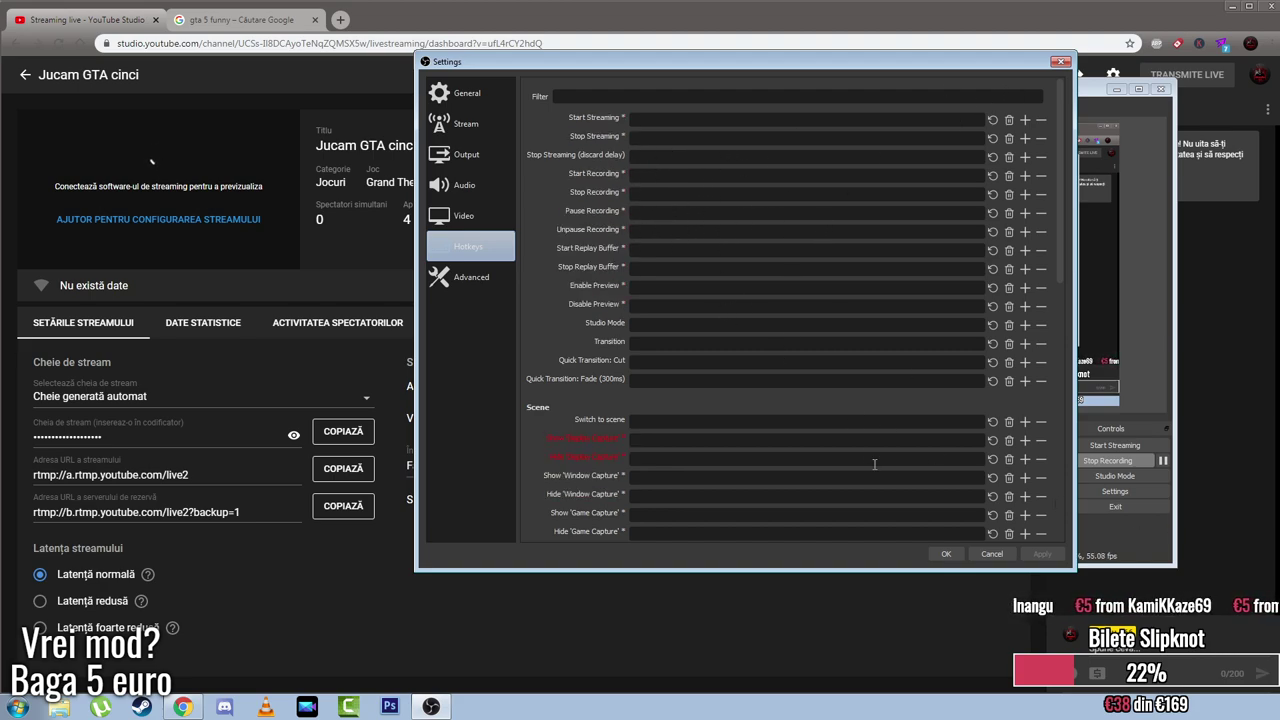
# Step: Set the automatic reconnect retry delay to 3 s in the advanced settings and apply it
pyautogui.click(470, 277)
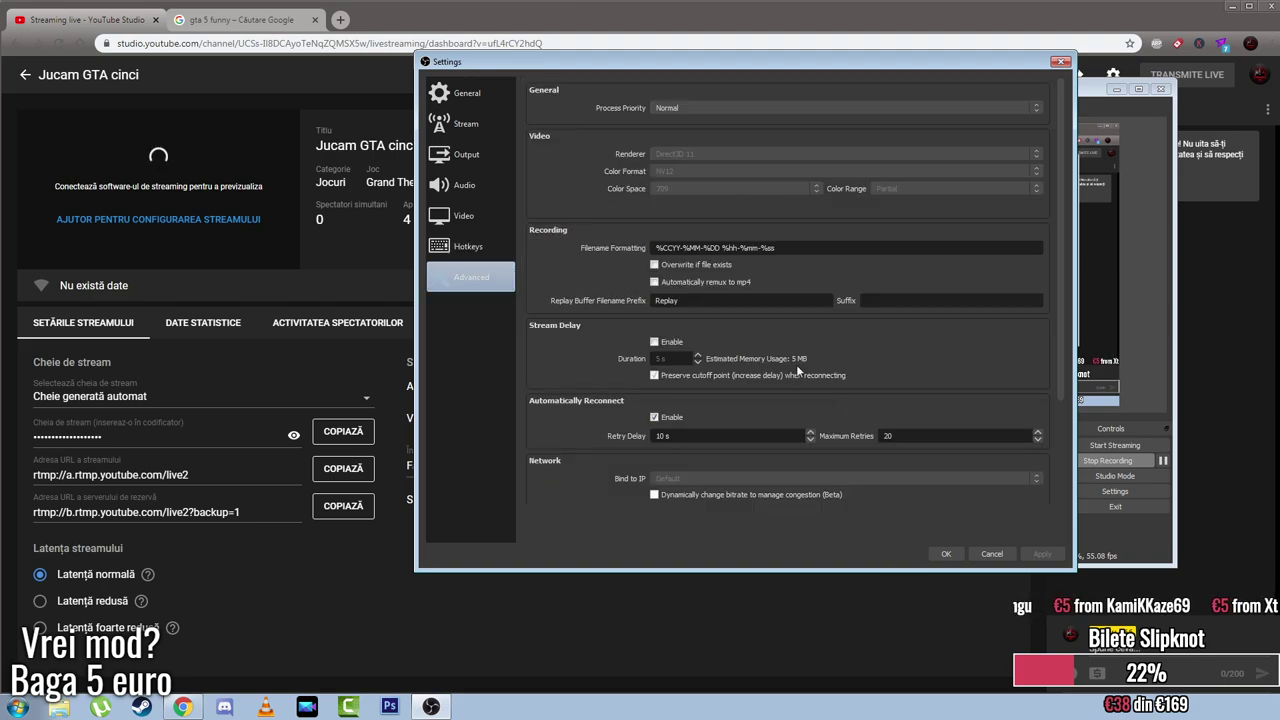
pyautogui.scroll(-3, 808, 346)
pyautogui.scroll(1, 808, 346)
pyautogui.scroll(-1, 758, 295)
pyautogui.scroll(1, 707, 277)
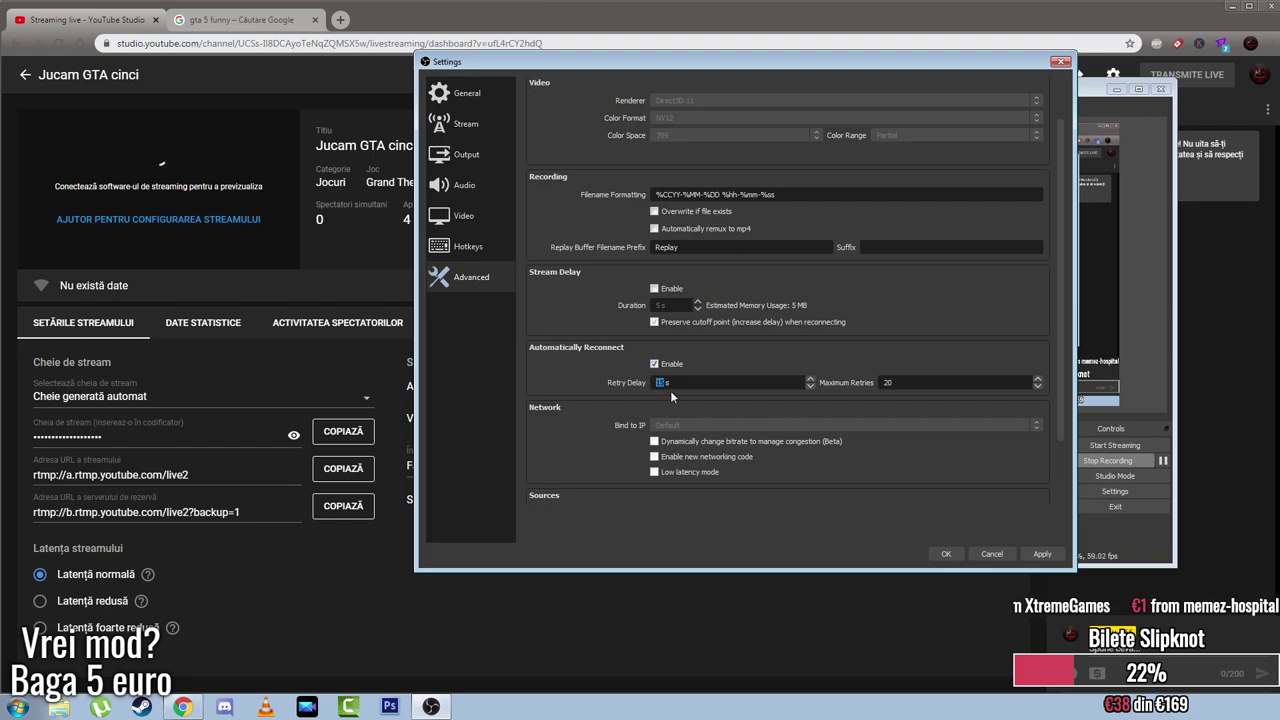
pyautogui.write('3')
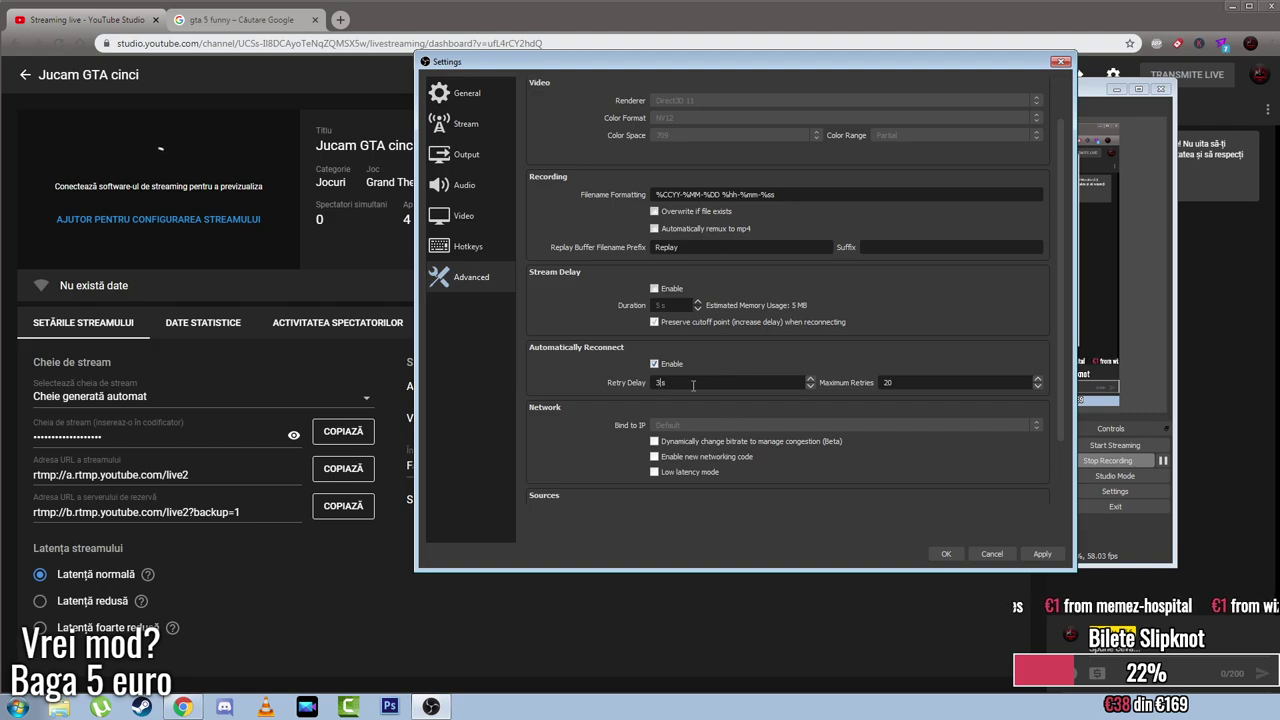
pyautogui.click(1040, 556)
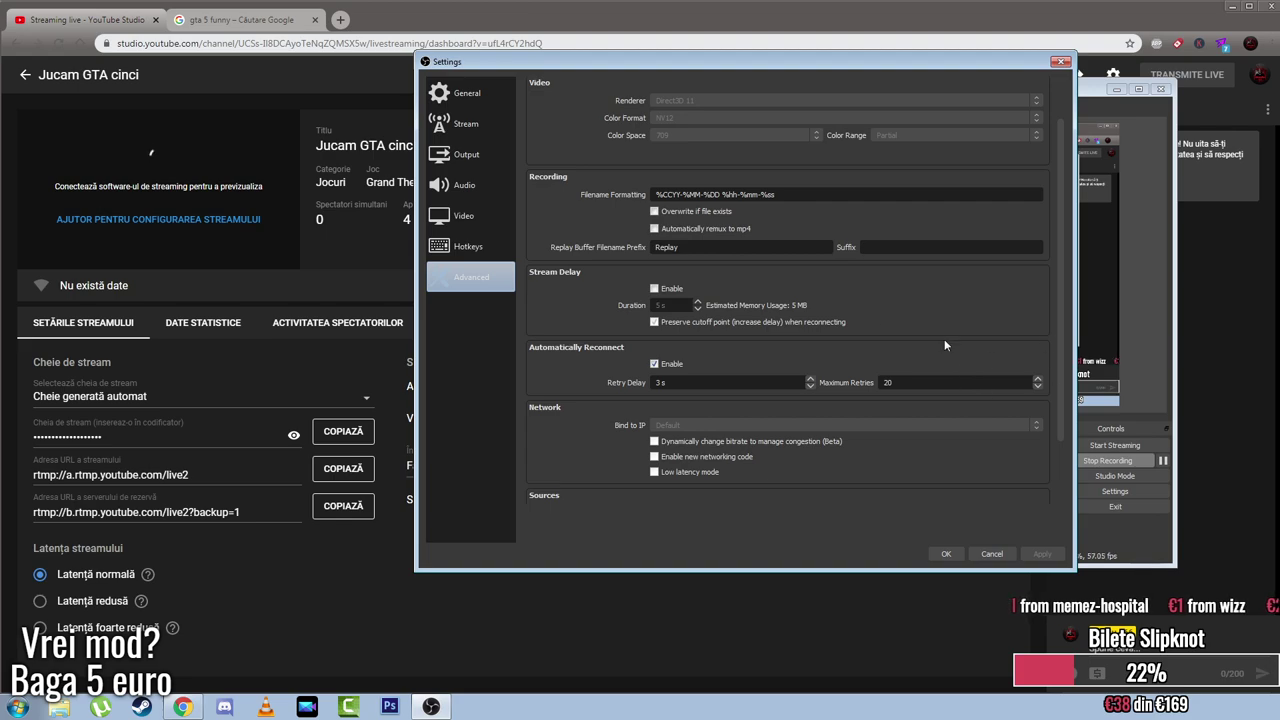
# Step: Check the remaining advanced options, and look back over the general, stream, output and audio settings
pyautogui.scroll(-2, 828, 360)
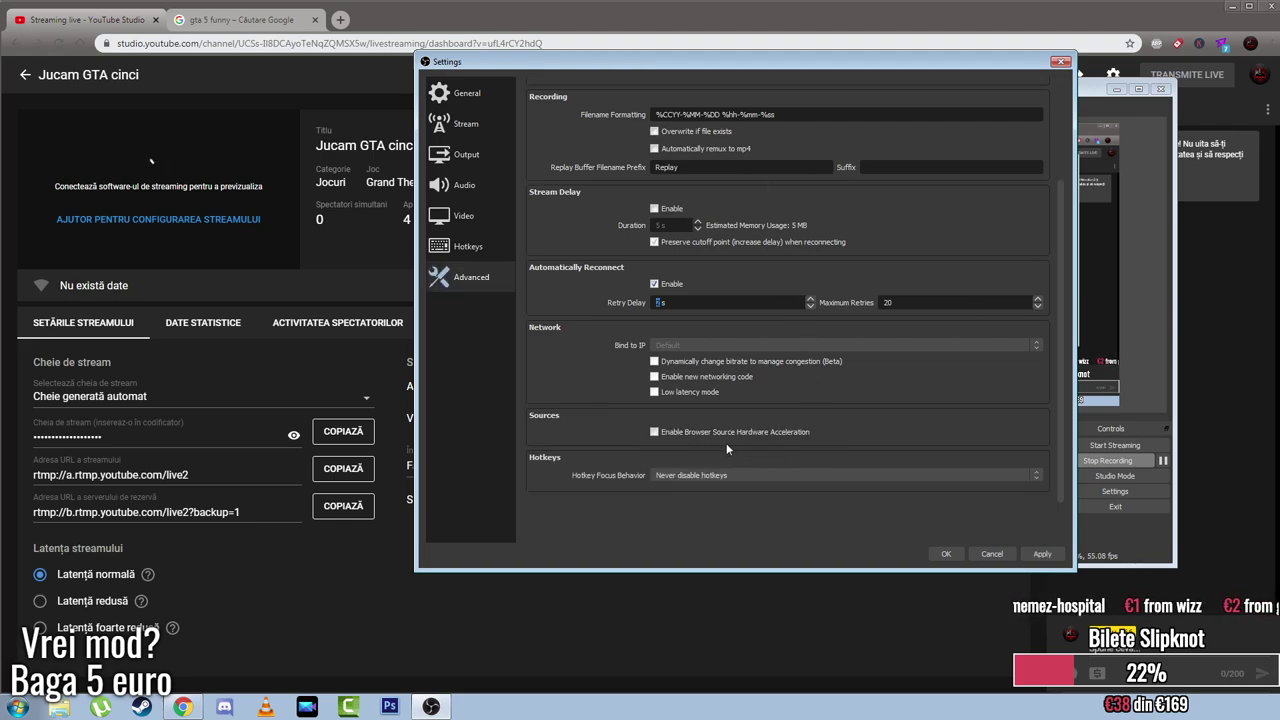
pyautogui.scroll(5, 727, 449)
pyautogui.click(463, 95)
pyautogui.click(466, 123)
pyautogui.click(477, 154)
pyautogui.click(461, 185)
pyautogui.click(492, 152)
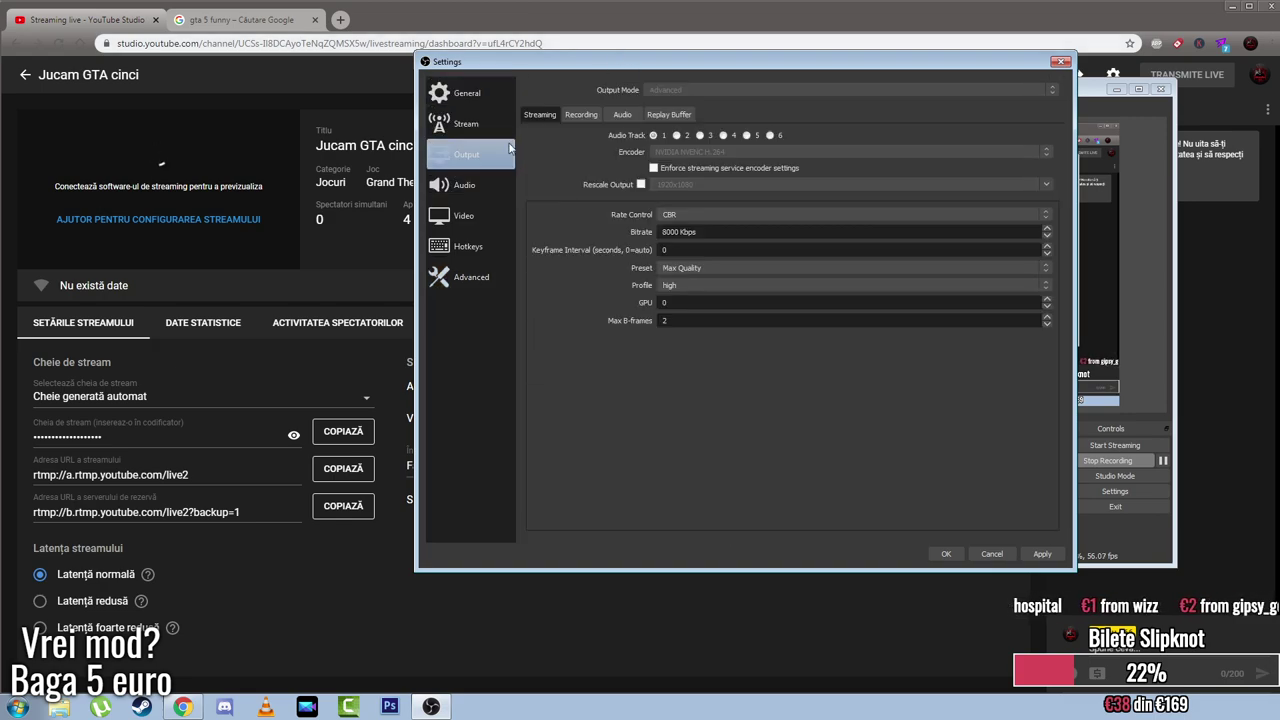
# Step: Examine the recording output settings, including path, format, encoder and bitrate, plus the audio track and replay buffer options
pyautogui.click(579, 115)
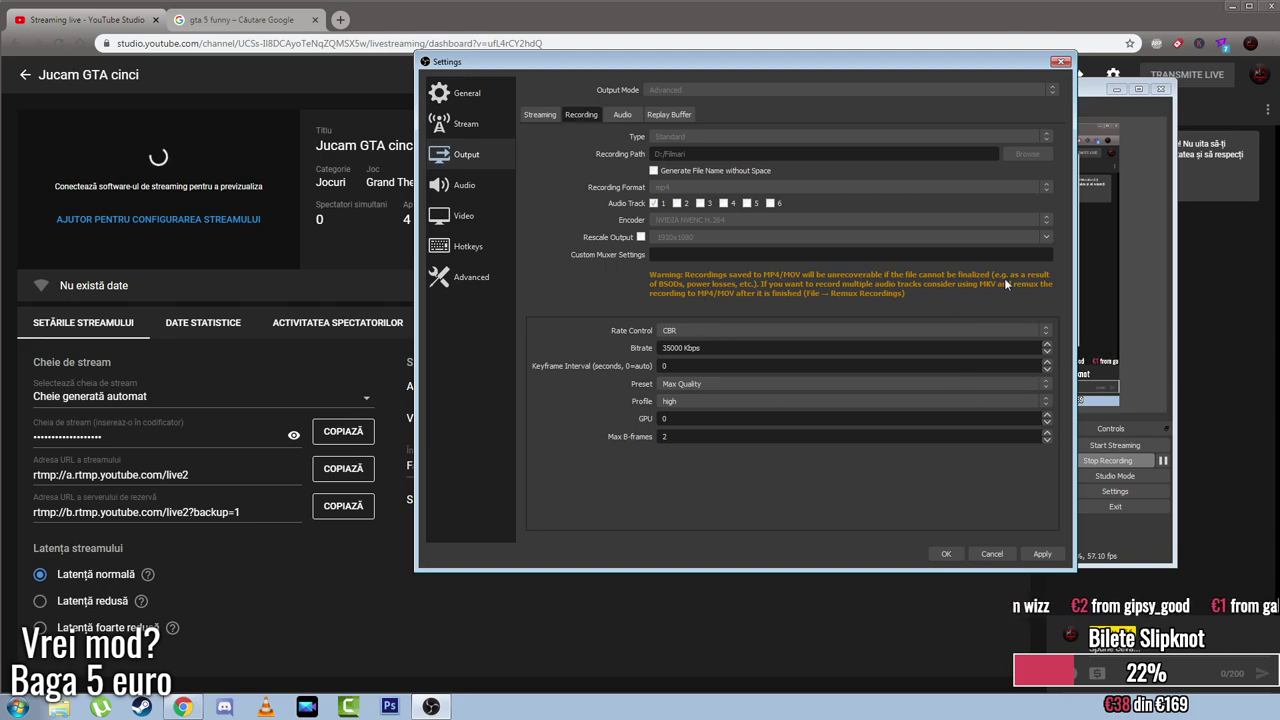
pyautogui.moveTo(894, 69)
pyautogui.mouseDown()
pyautogui.moveTo(614, 70)
pyautogui.moveTo(883, 79)
pyautogui.mouseUp()
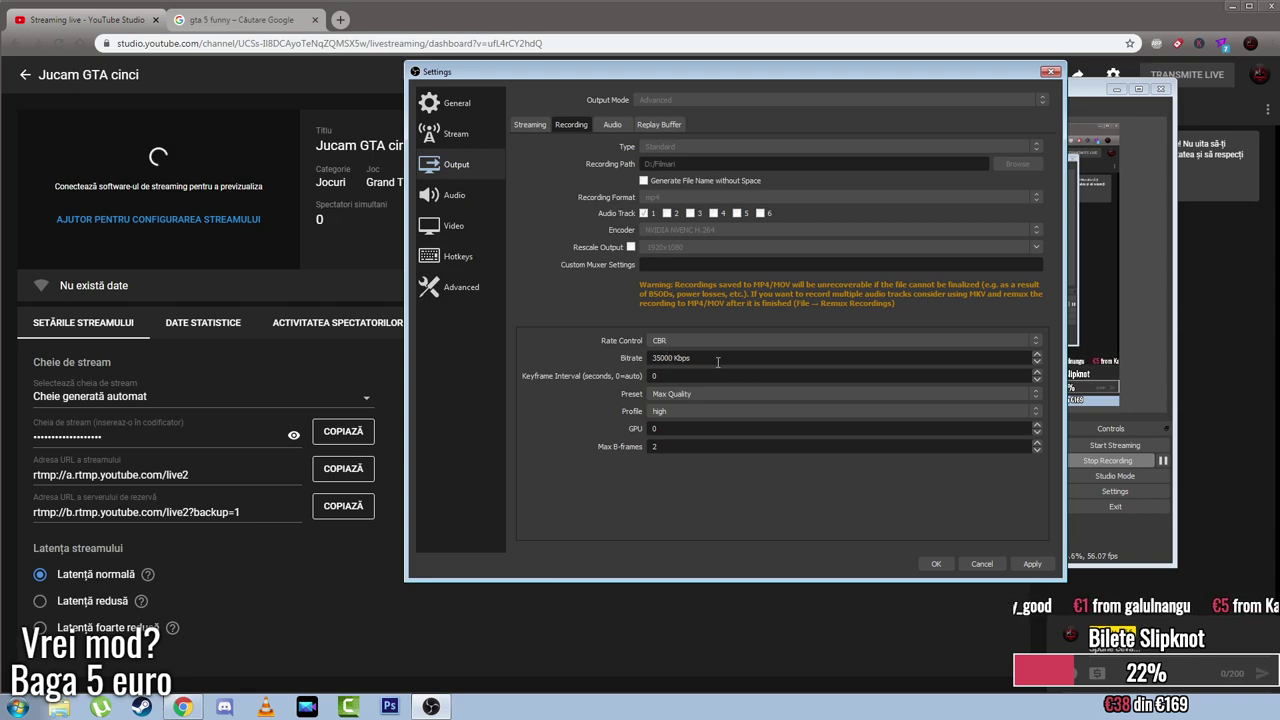
pyautogui.rightClick(657, 365)
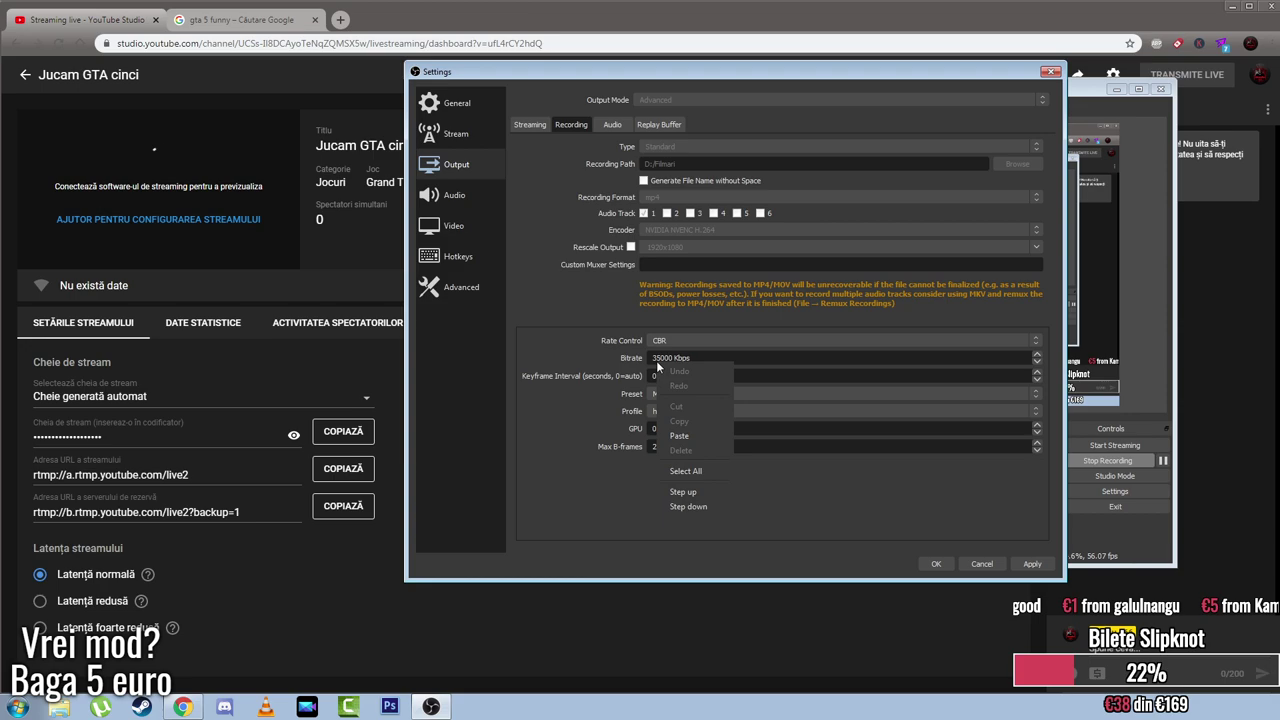
pyautogui.click(759, 357)
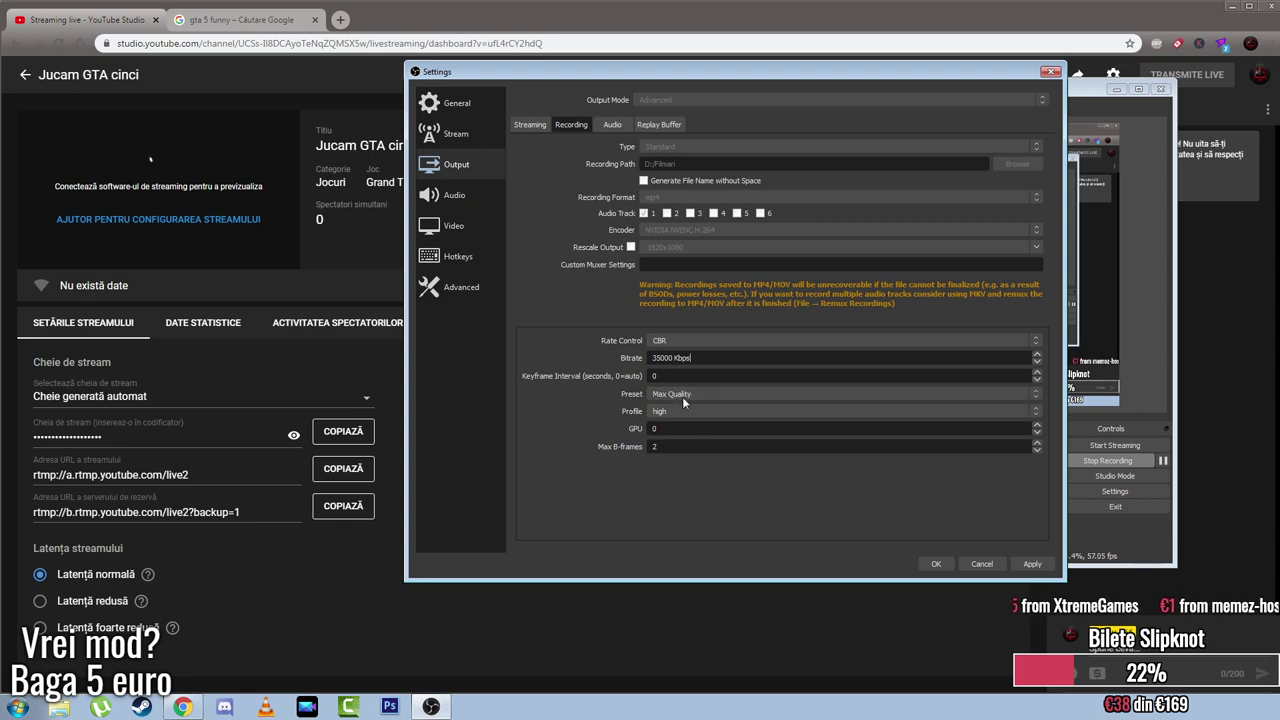
pyautogui.click(610, 124)
pyautogui.click(660, 125)
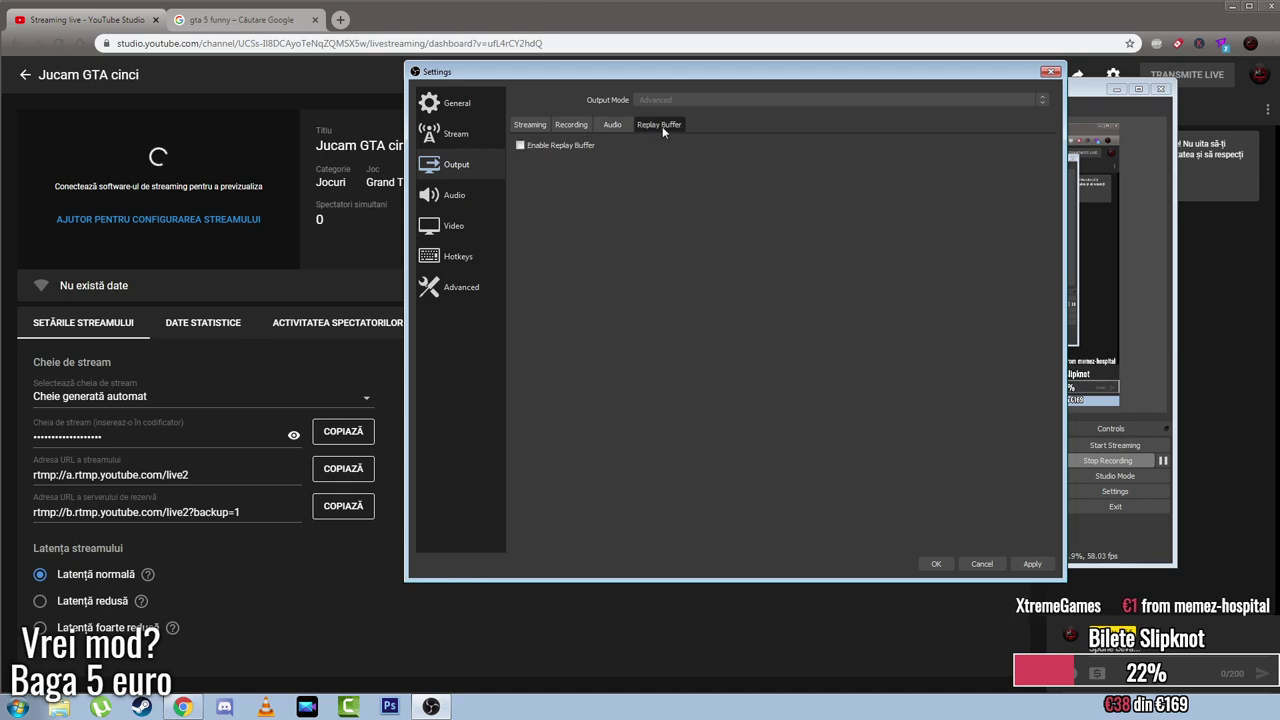
# Step: Compare the streaming output settings with the recording ones, especially the bitrates, and confirm the settings
pyautogui.click(572, 124)
pyautogui.click(524, 125)
pyautogui.click(560, 125)
pyautogui.click(530, 125)
pyautogui.click(561, 125)
pyautogui.click(530, 125)
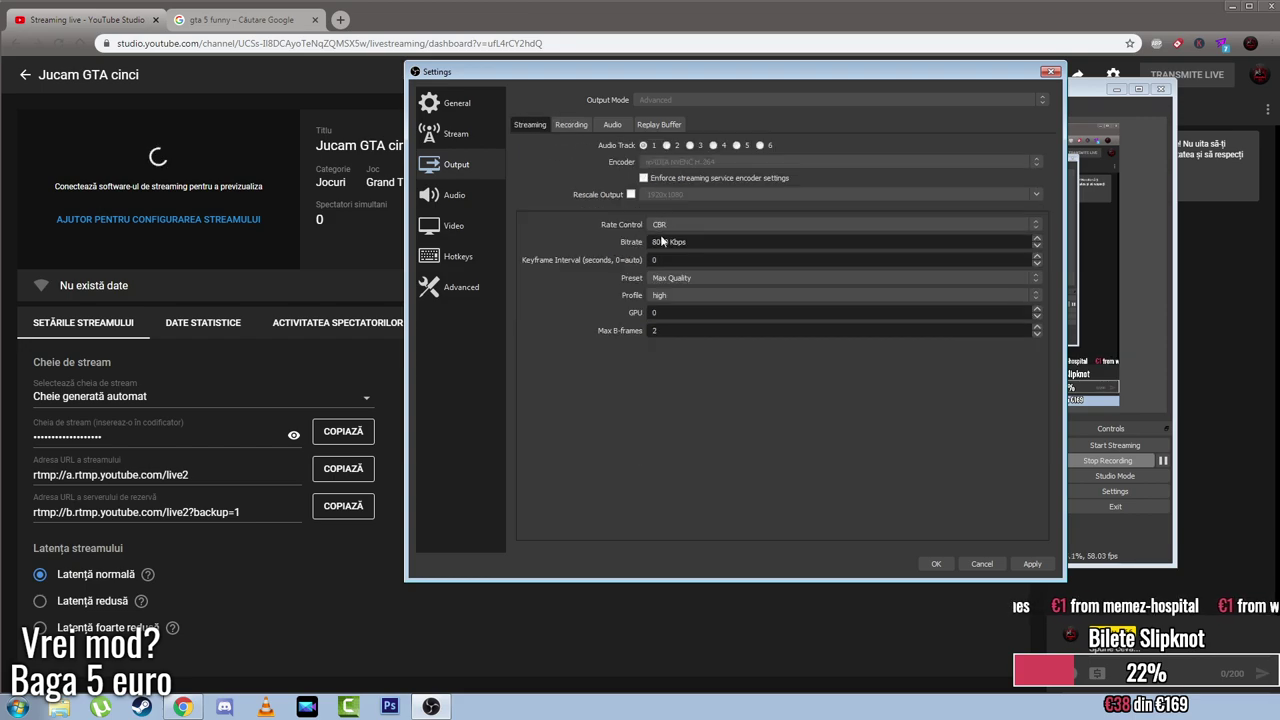
pyautogui.click(578, 126)
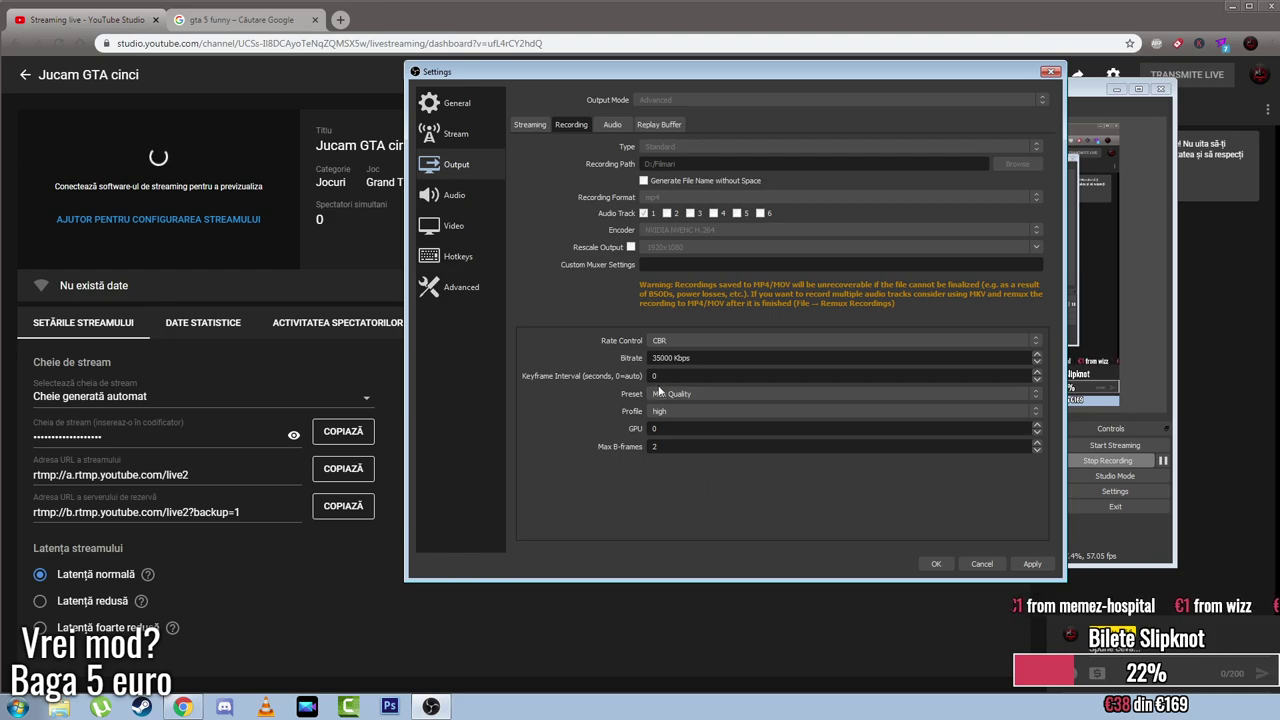
pyautogui.click(932, 563)
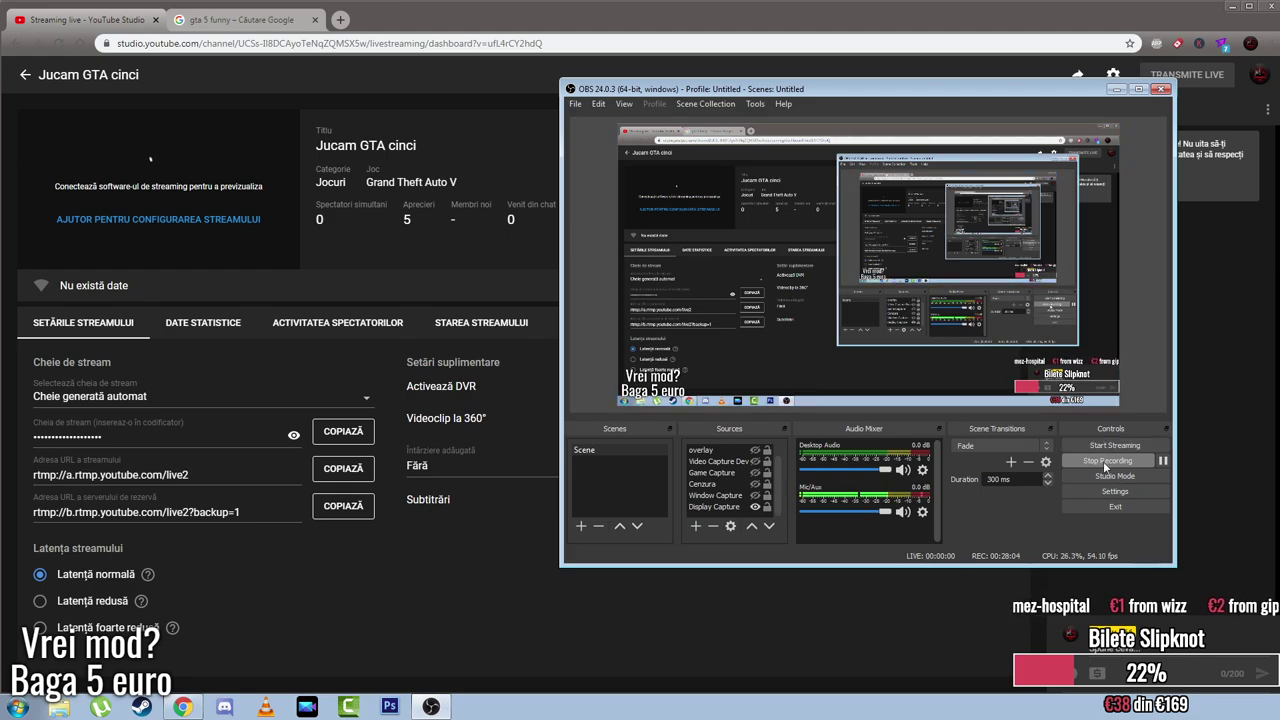
# Step: Make the overlay source visible in the scene and bring the upper entries of the source list into view
pyautogui.click(755, 451)
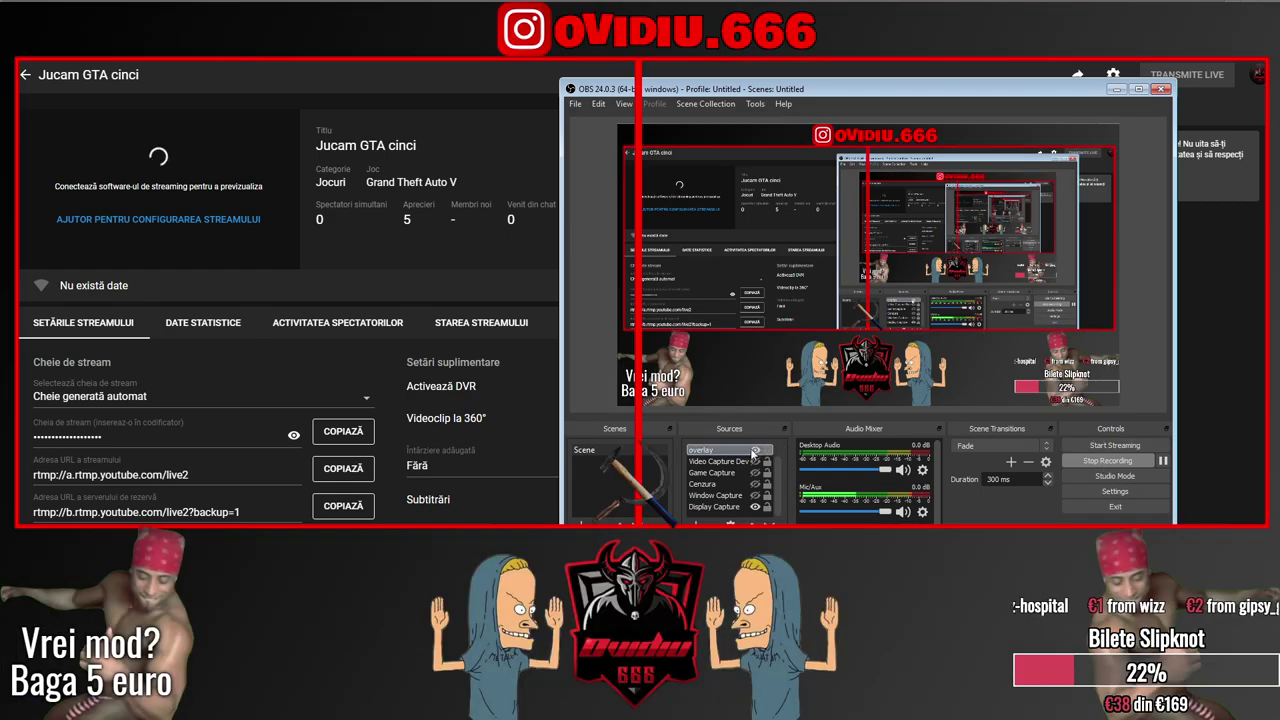
pyautogui.scroll(1, 753, 455)
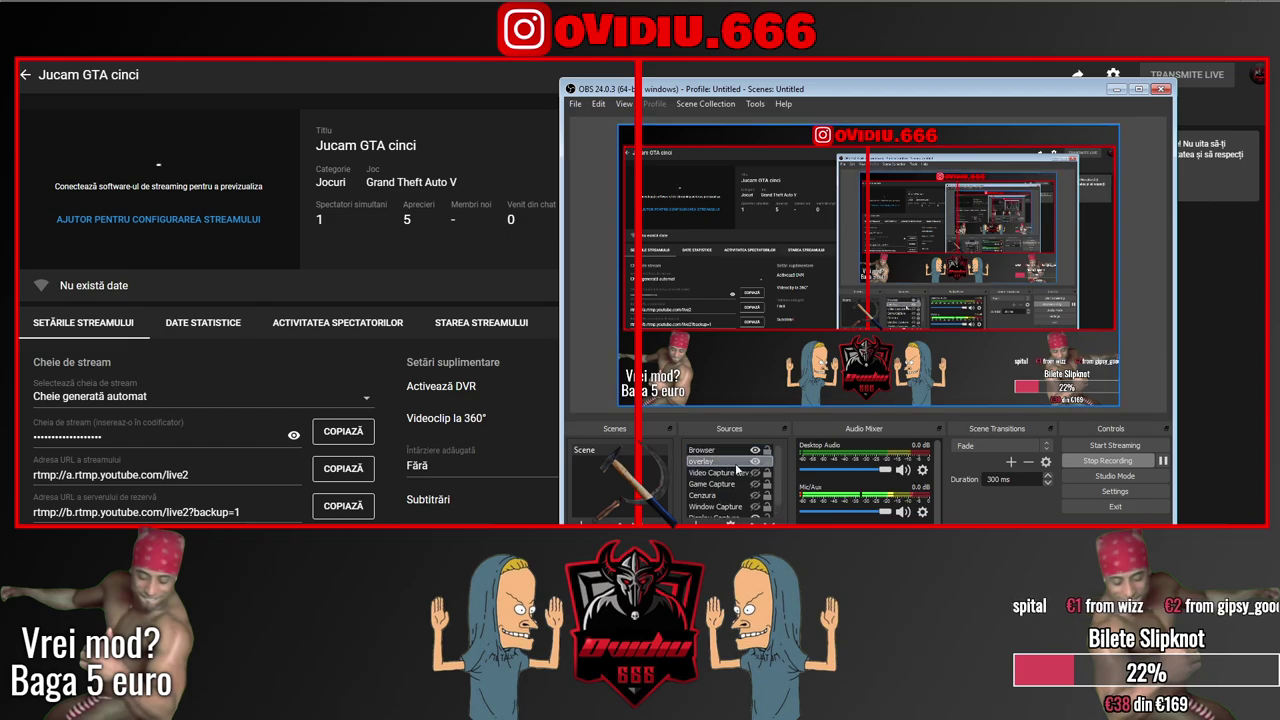
# Step: Hide the overlay source in OBS, then open the saved scene under My scenes in TipeeeStream's Scene Creator
pyautogui.click(755, 461)
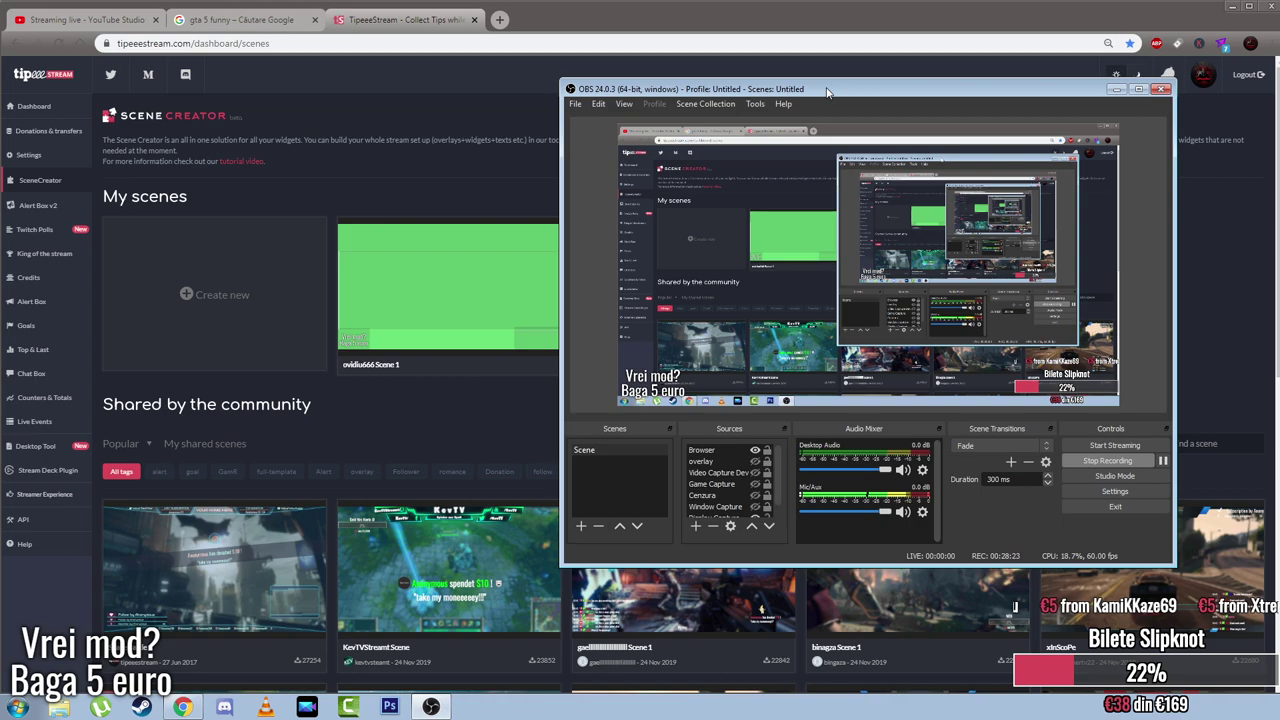
pyautogui.moveTo(826, 92)
pyautogui.mouseDown()
pyautogui.moveTo(795, 97)
pyautogui.moveTo(843, 101)
pyautogui.mouseUp()
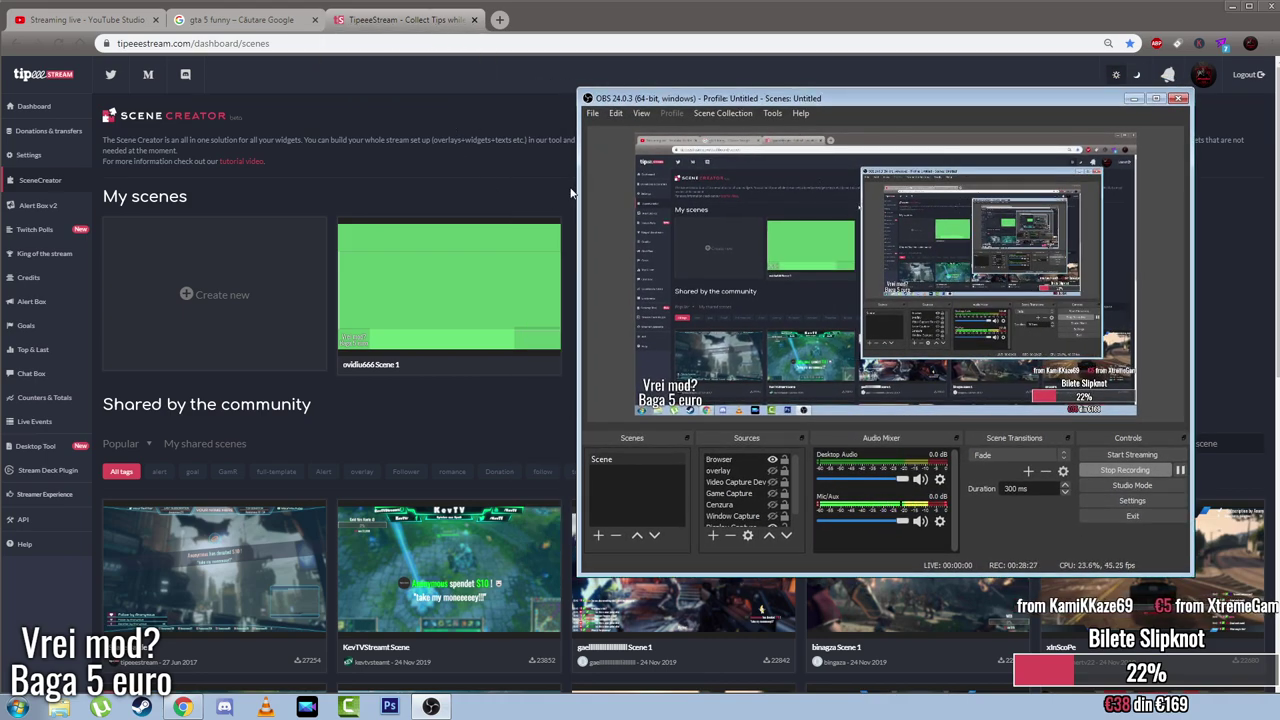
pyautogui.moveTo(483, 256)
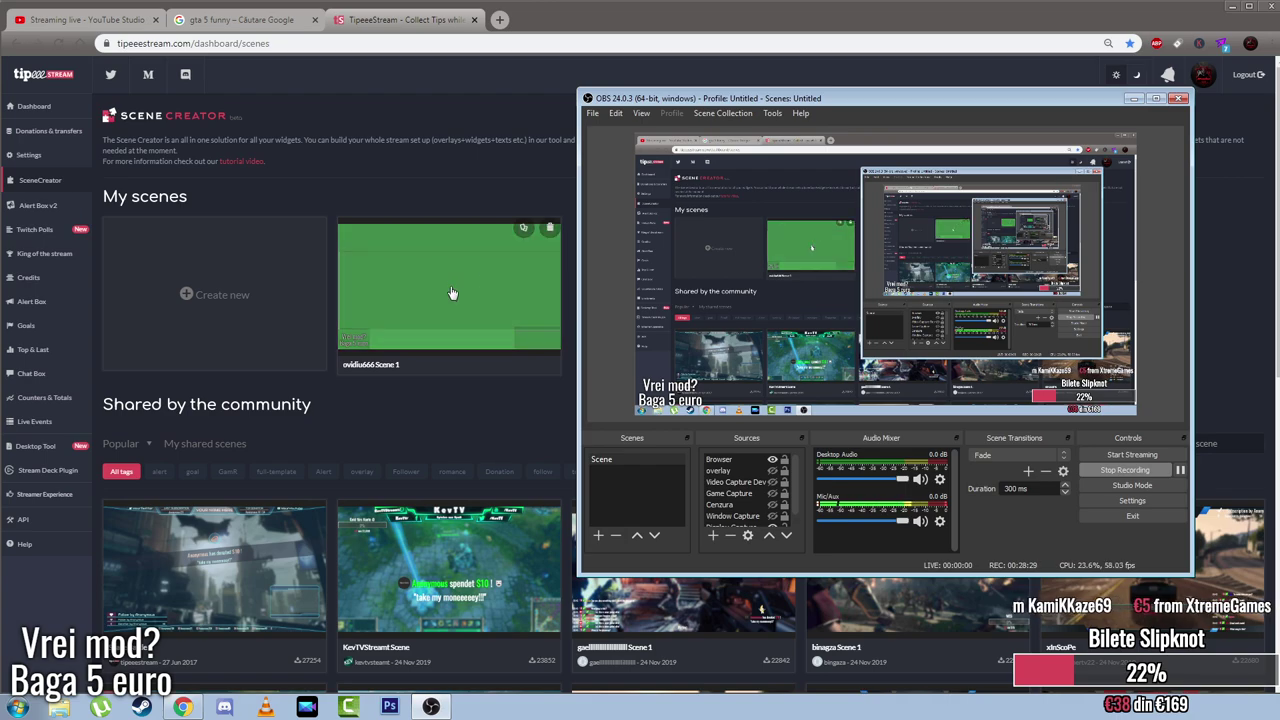
pyautogui.click(451, 293)
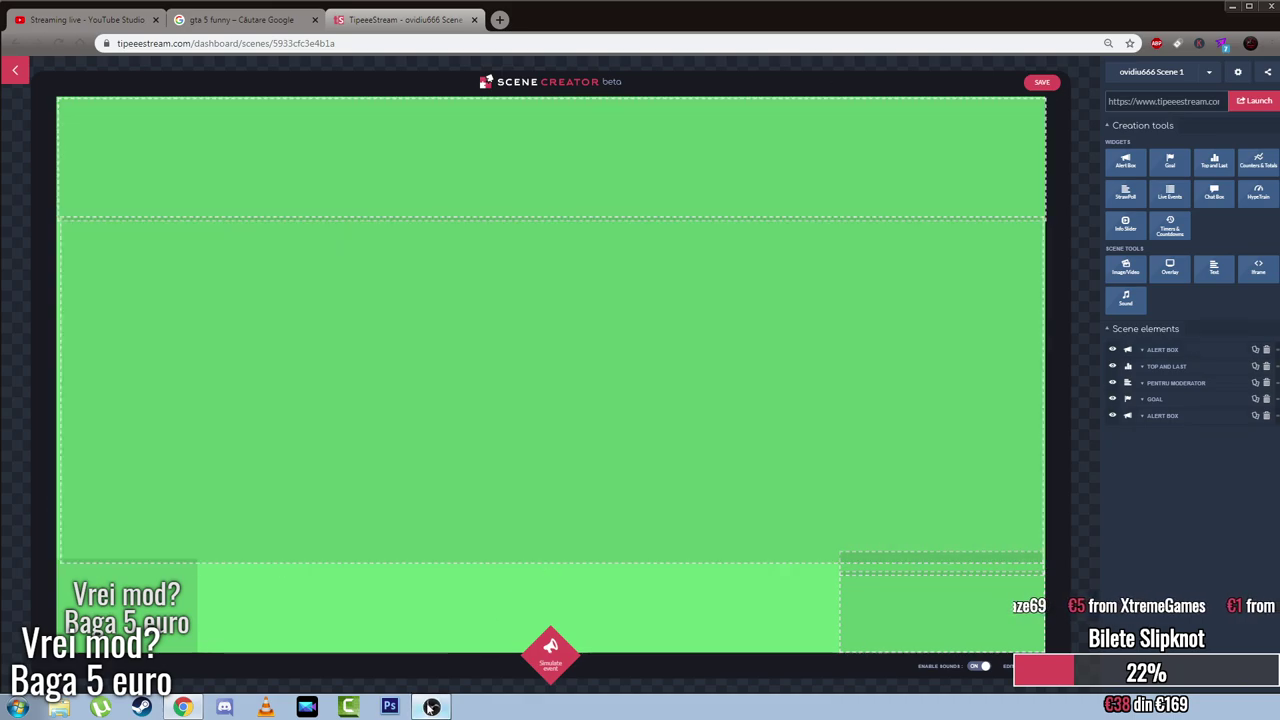
# Step: Bring OBS forward, move its window clear of most of the Scene Creator canvas, and show the webcam source in the scene
pyautogui.click(431, 707)
pyautogui.moveTo(700, 88); pyautogui.dragTo(1207, 115)
pyautogui.click(752, 104)
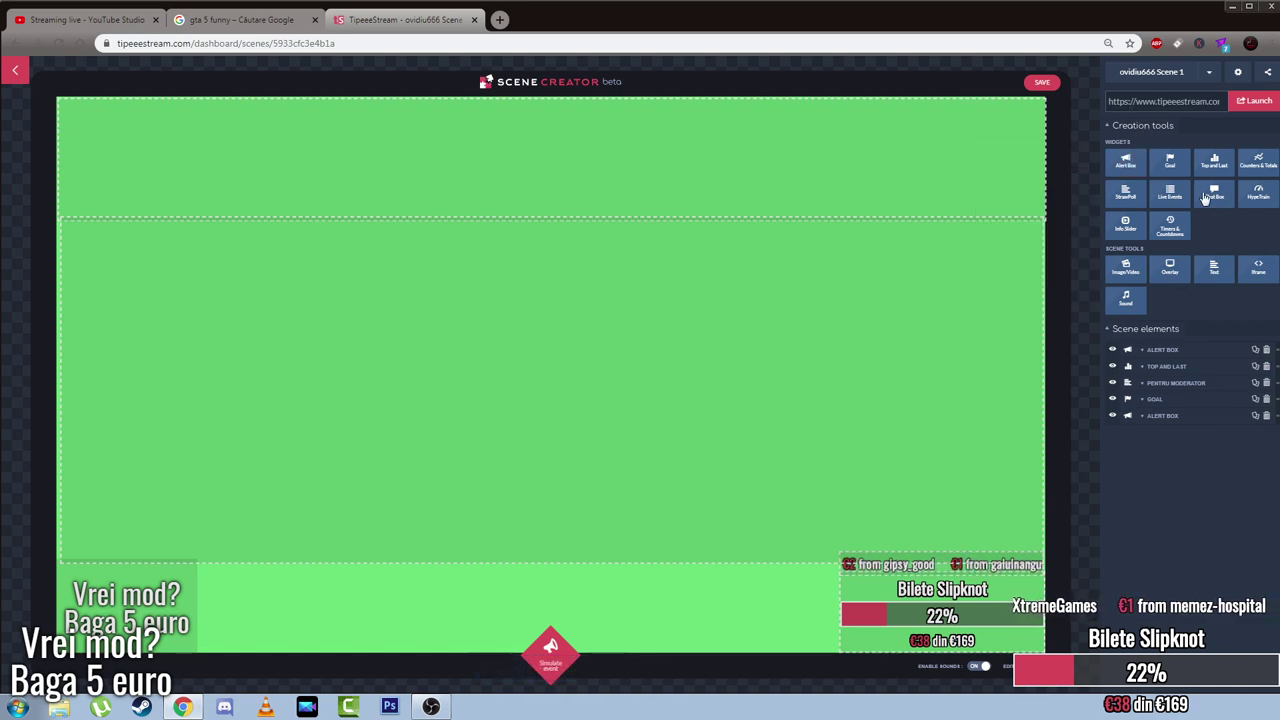
pyautogui.moveTo(1175, 172)
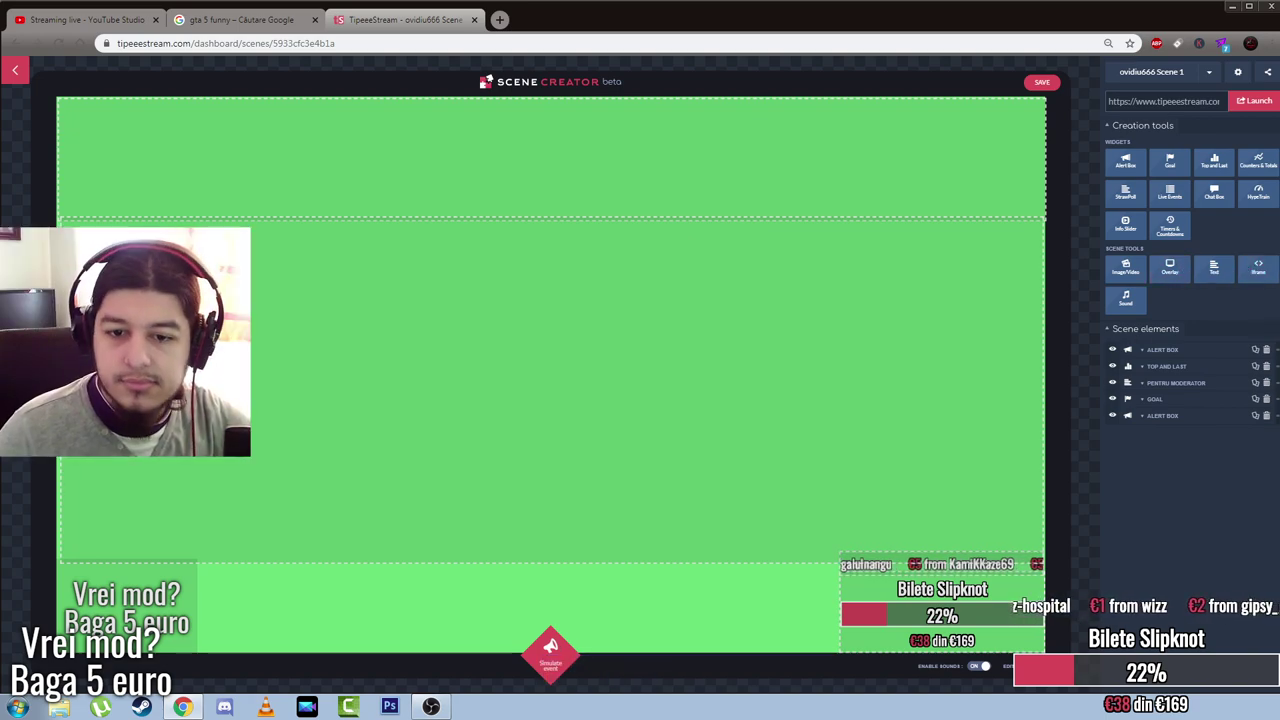
pyautogui.hotkey('alt', 'Tab')
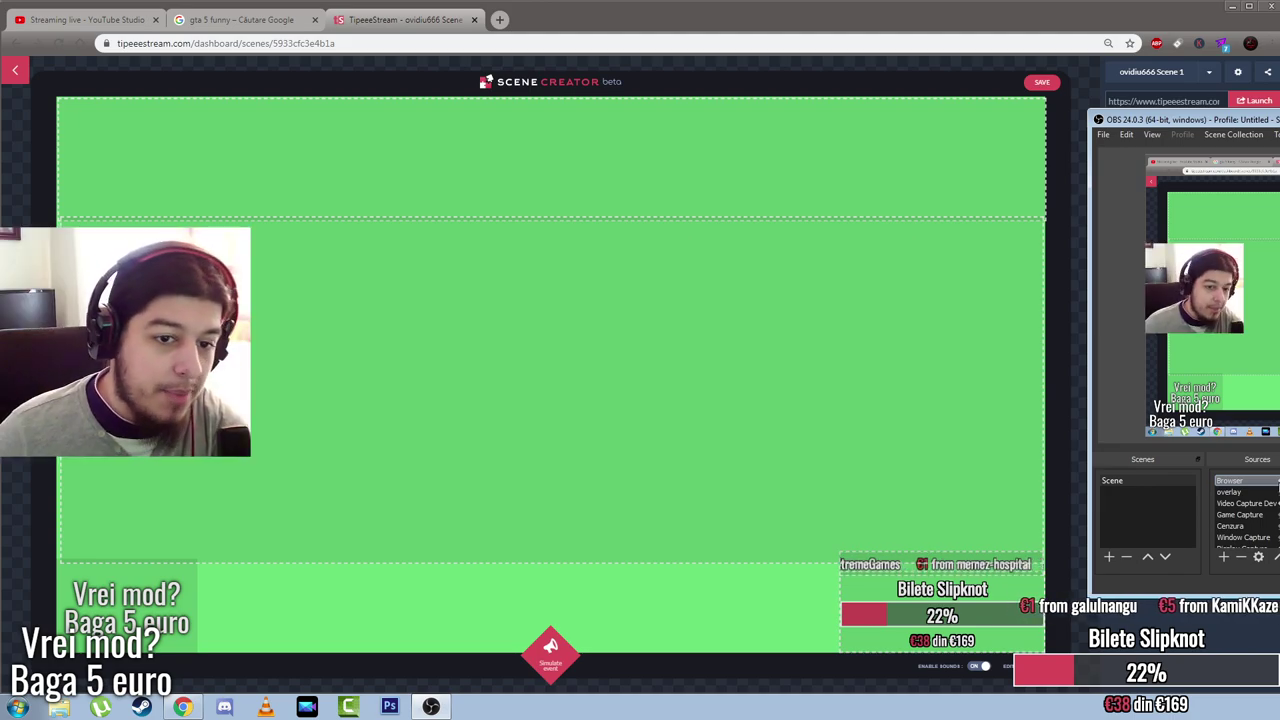
pyautogui.press('Down')
pyautogui.press('Down')
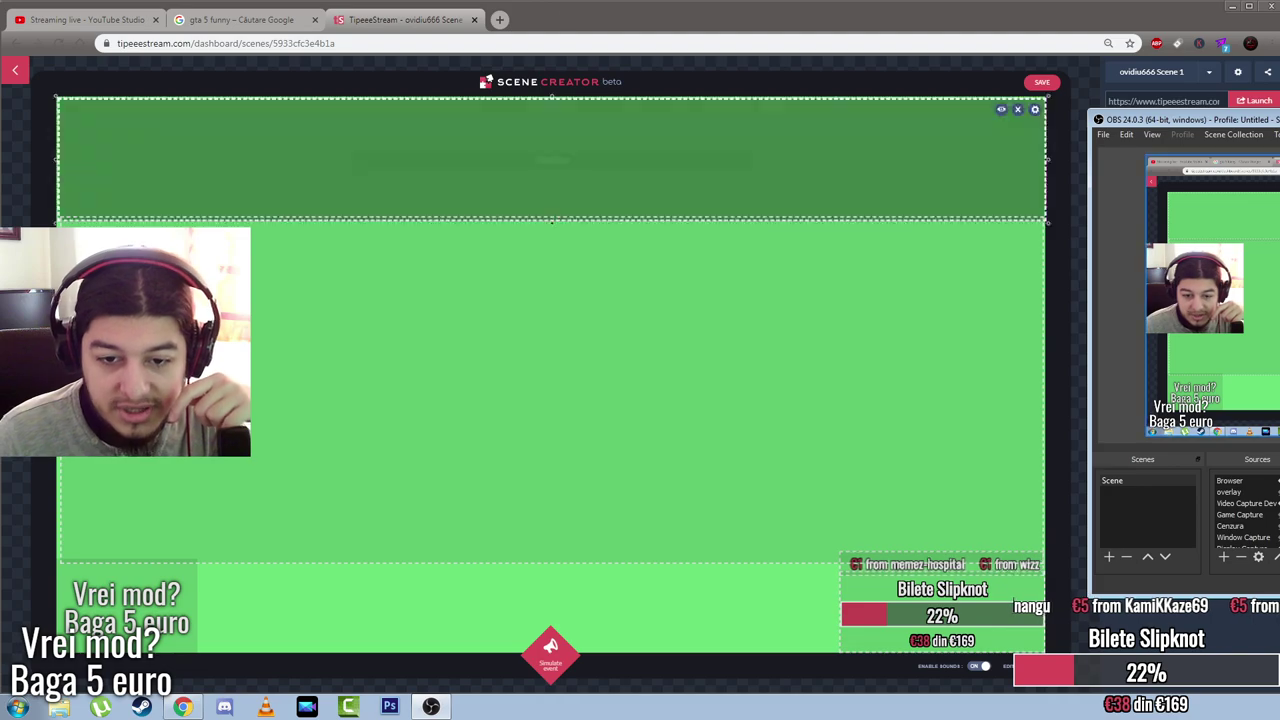
# Step: Return to the Scene Creator, expand the first Alert Box scene element, and open its widget settings
pyautogui.click(670, 22)
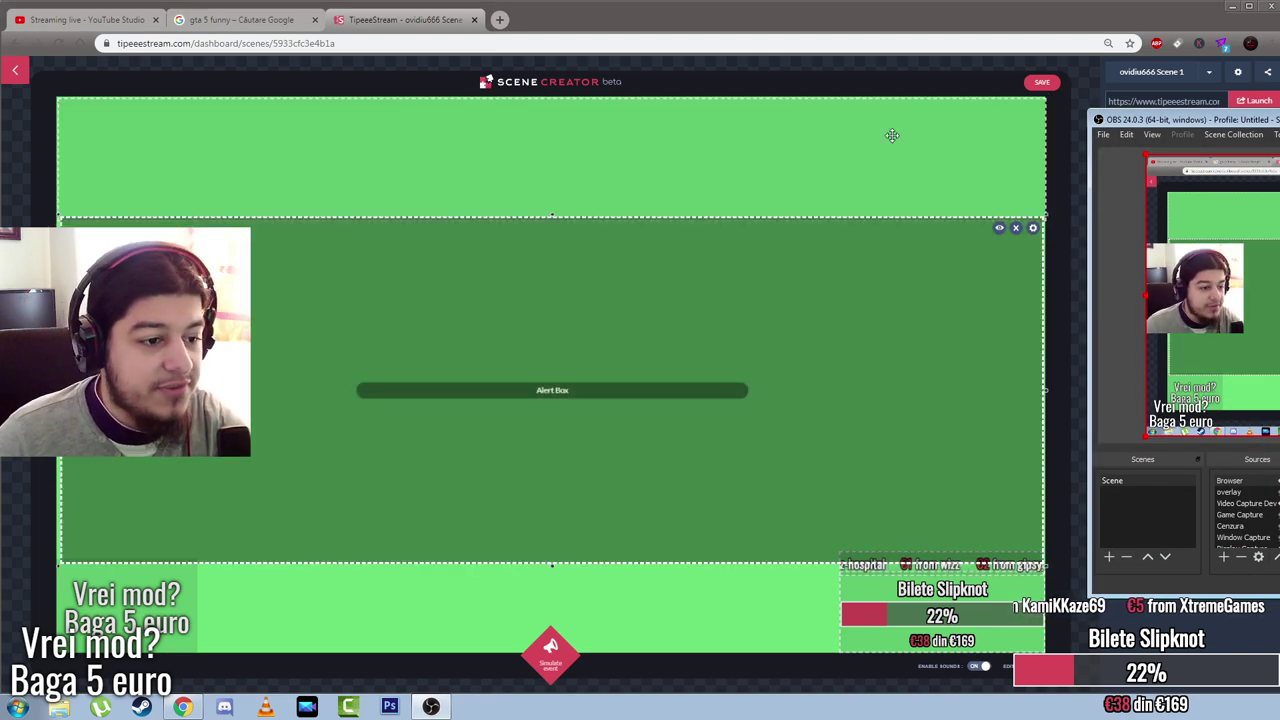
pyautogui.click(808, 69)
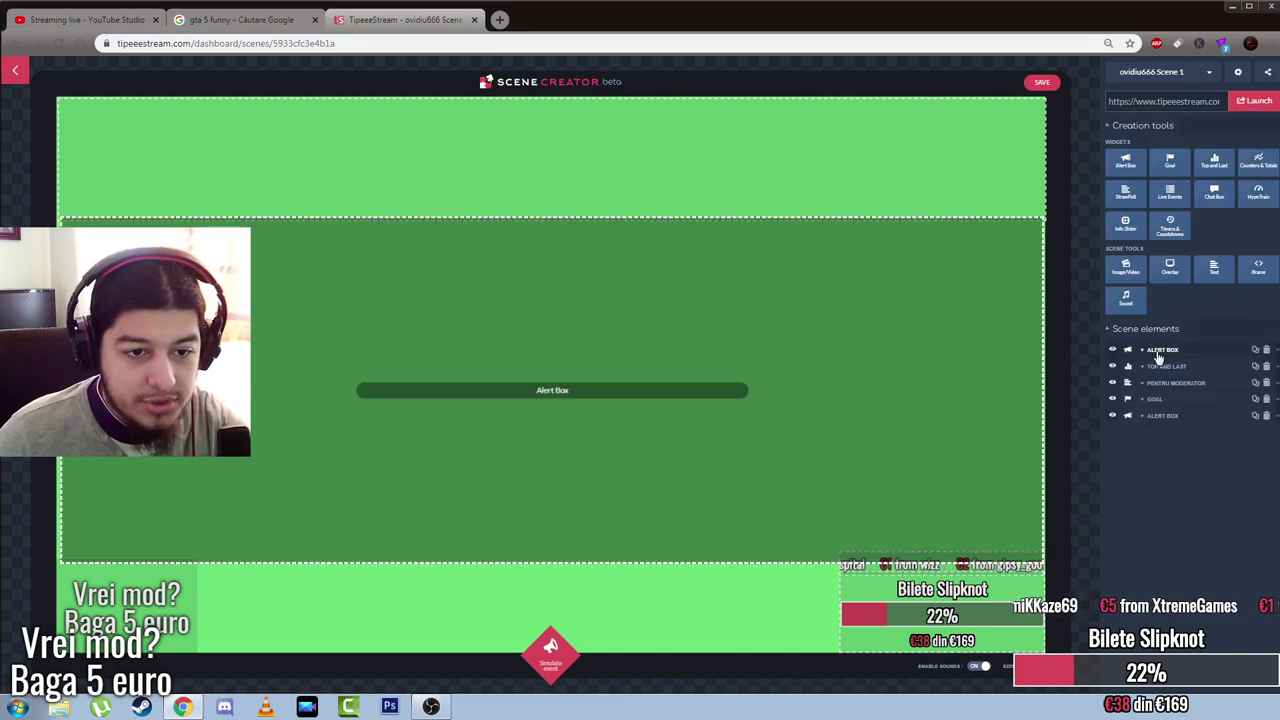
pyautogui.click(1160, 350)
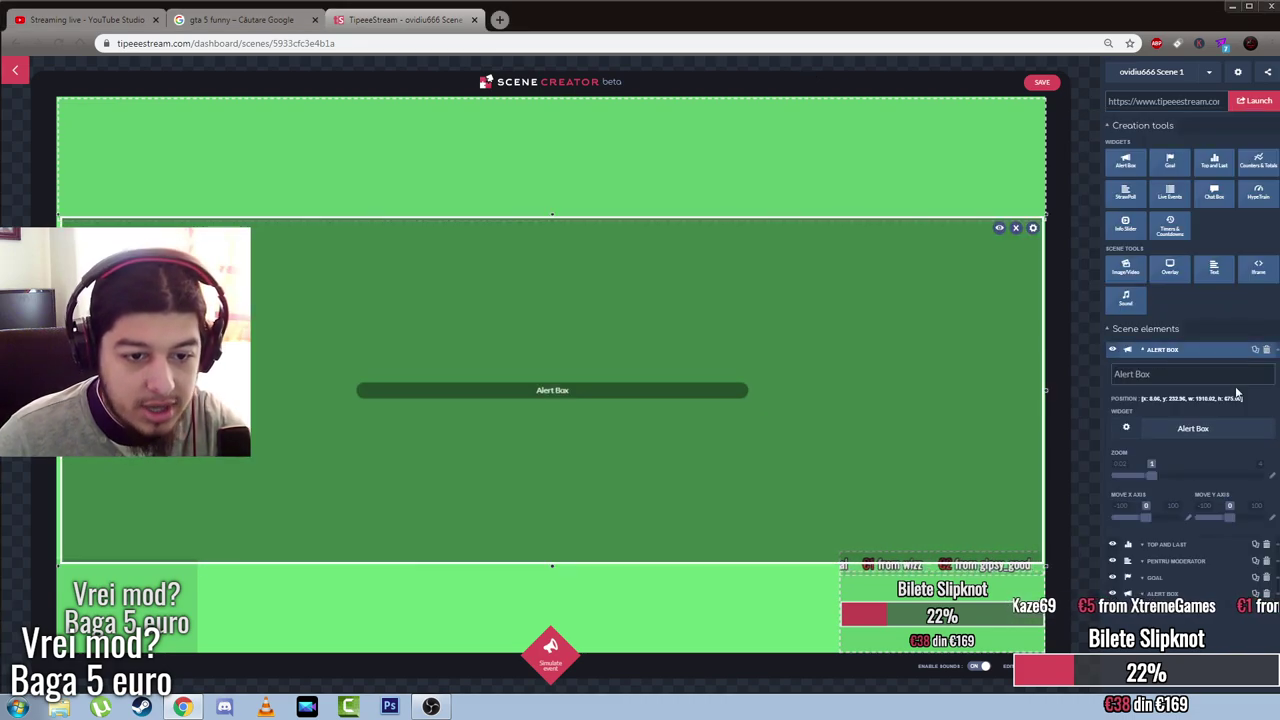
pyautogui.click(1122, 430)
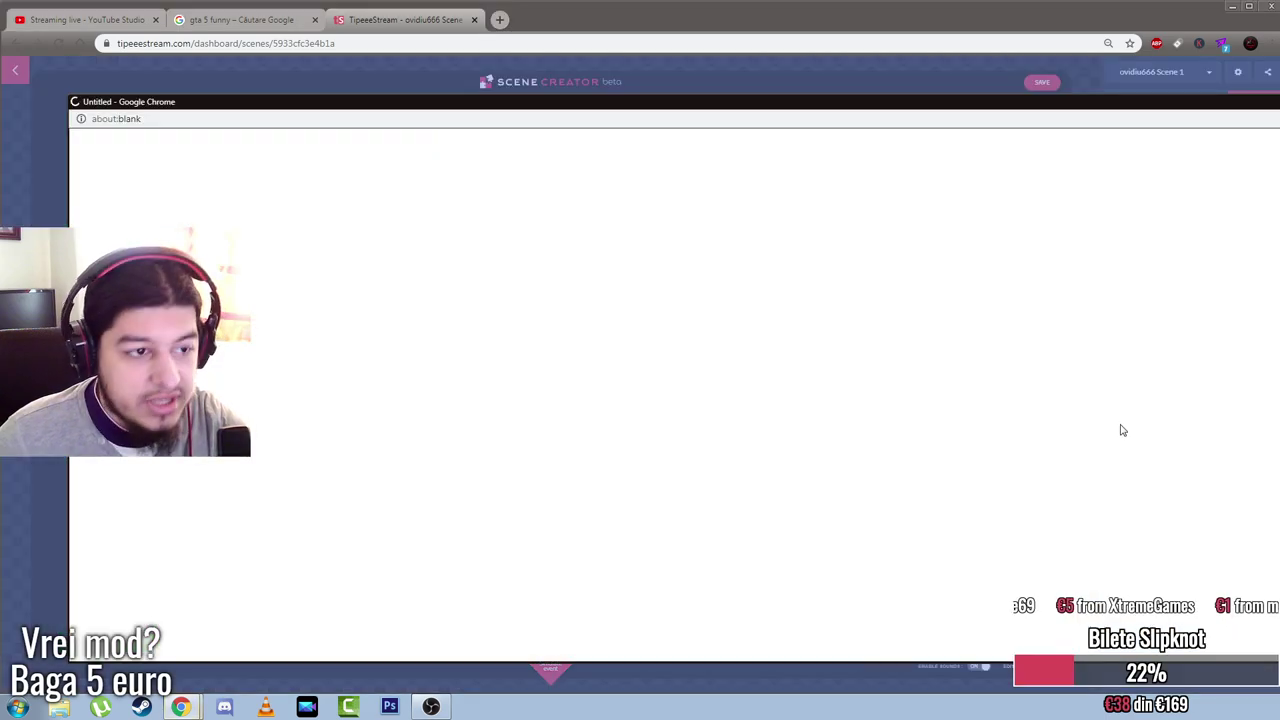